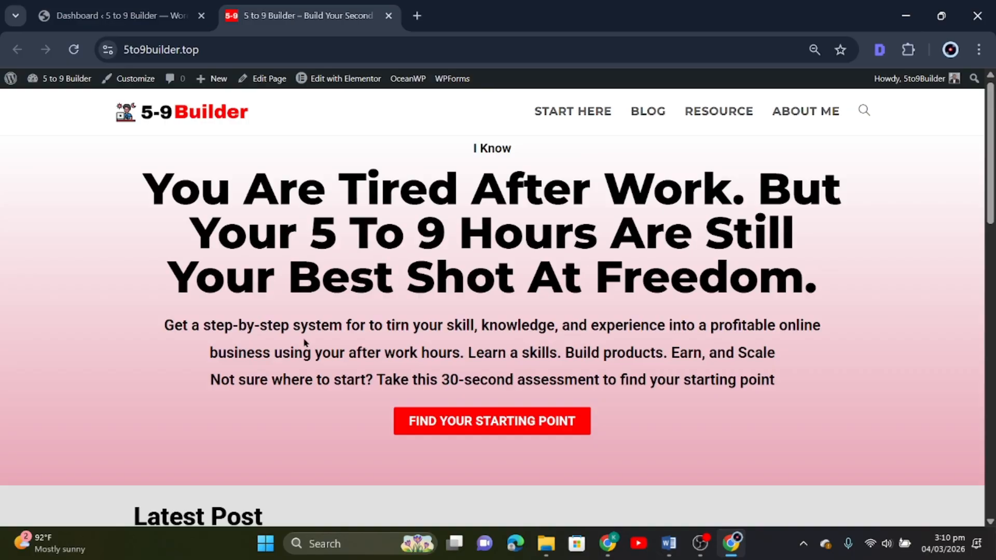
Open the draft post "Your Home Office Command Center Setup Is the Reason You Keep Quitting After Work" for editing and look over its introduction
{"action": "left_click", "coordinate": [120, 16]}
{"action": "left_click", "coordinate": [42, 229]}
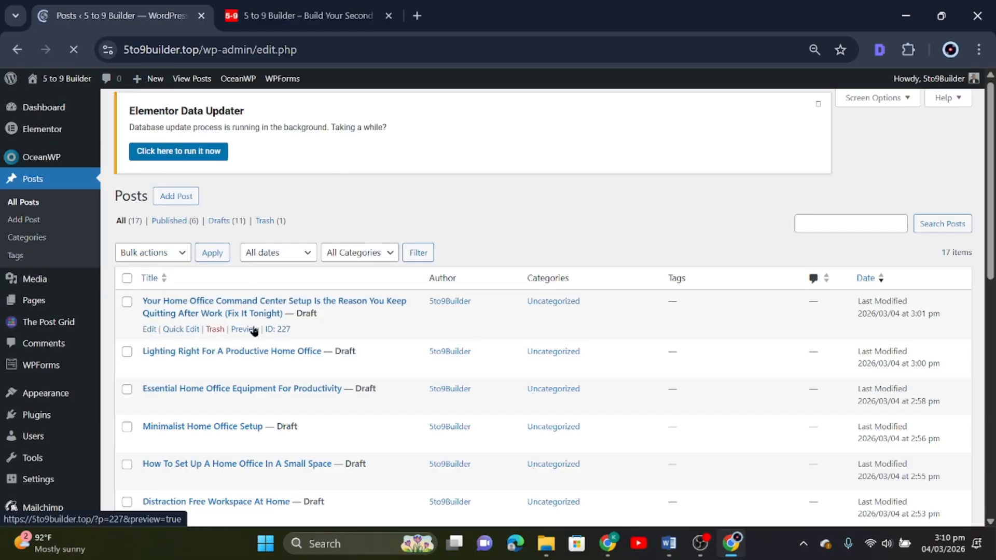
{"action": "left_click", "coordinate": [255, 321]}
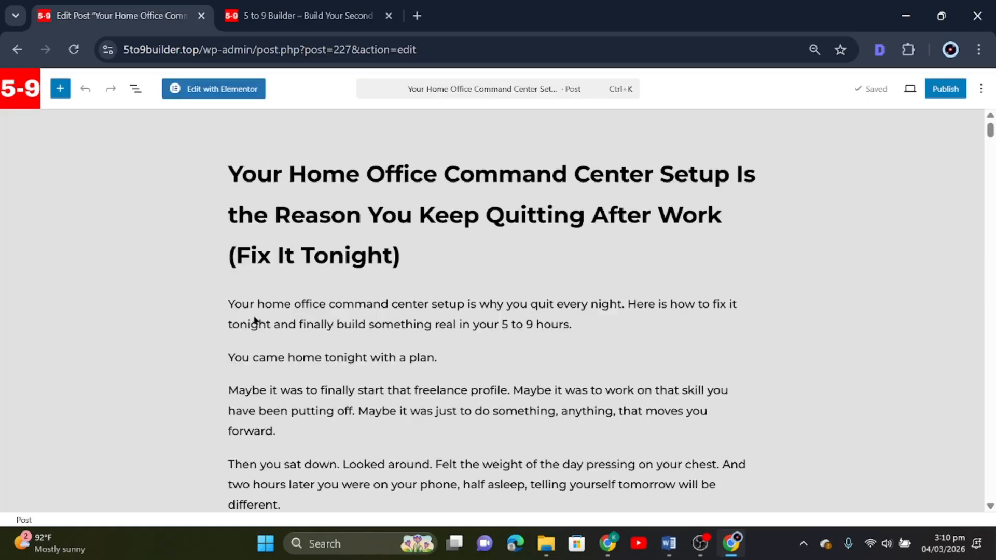
{"action": "scroll", "coordinate": [255, 308], "scroll_direction": "down", "scroll_amount": 3}
{"action": "scroll", "coordinate": [251, 296], "scroll_direction": "up", "scroll_amount": 2}
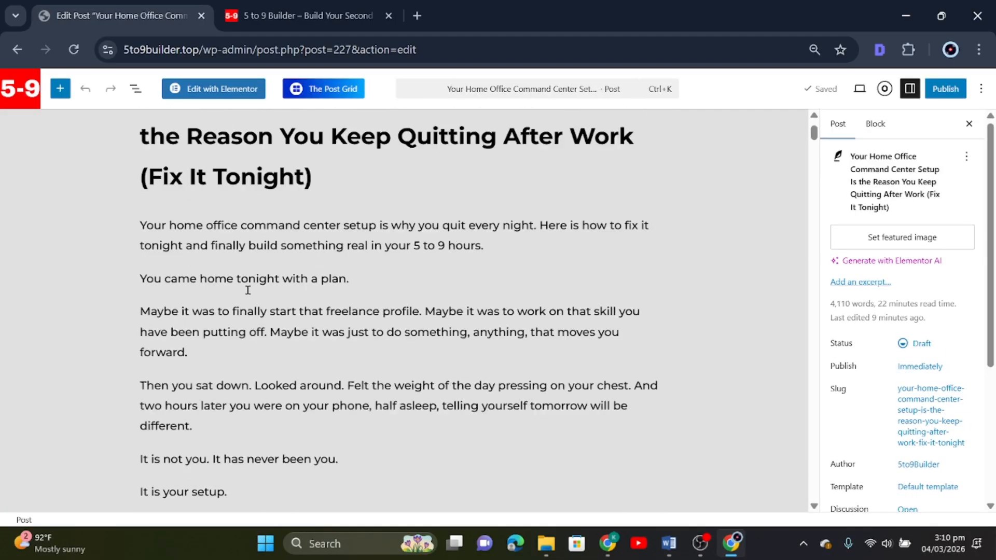
{"action": "scroll", "coordinate": [248, 290], "scroll_direction": "down", "scroll_amount": 10}
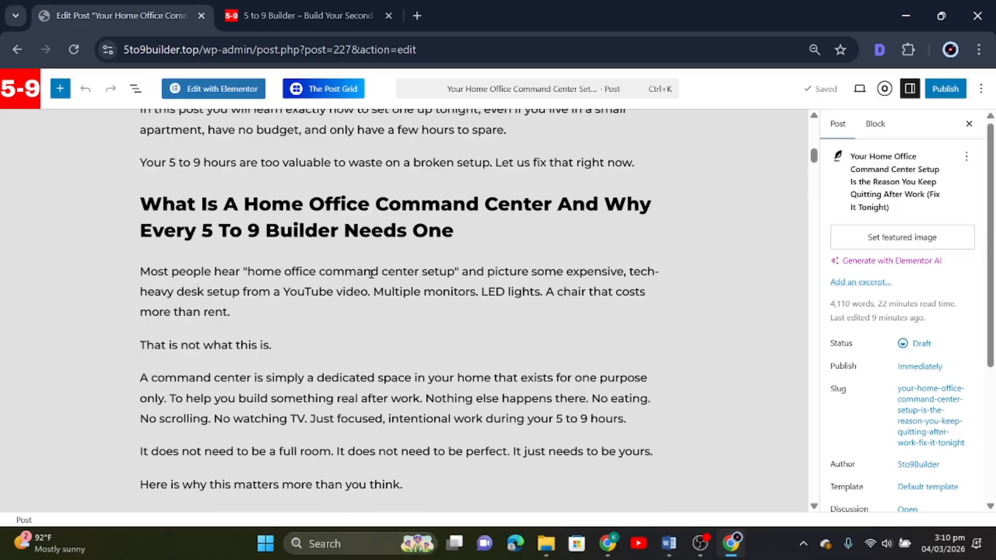
{"action": "scroll", "coordinate": [371, 274], "scroll_direction": "up", "scroll_amount": 7}
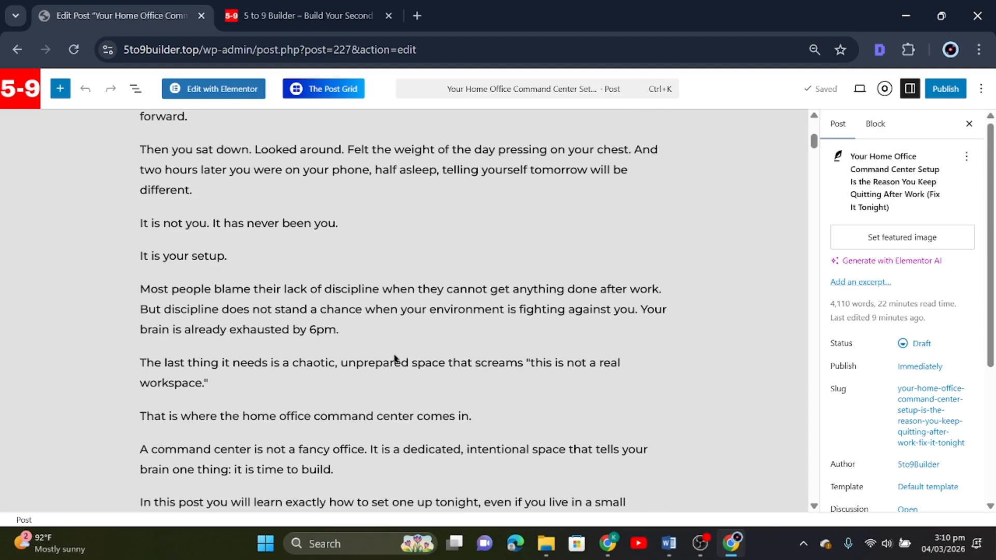
{"action": "mouse_move", "coordinate": [398, 349]}
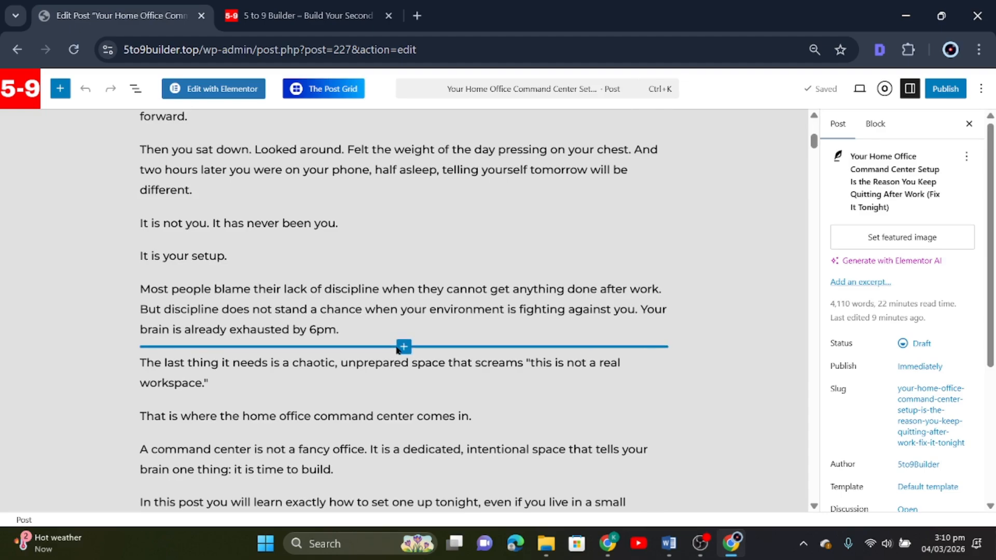
{"action": "mouse_move", "coordinate": [351, 402]}
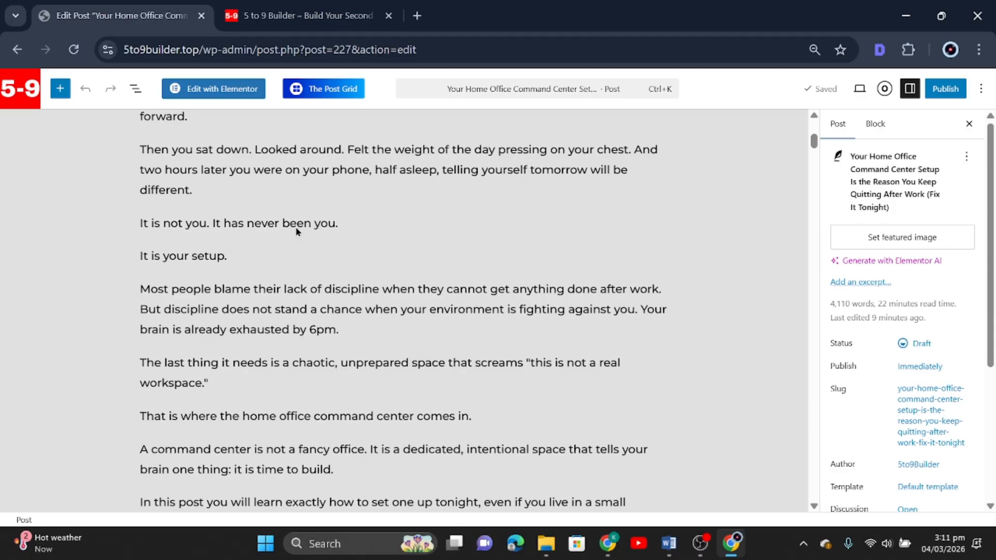
Go from the live site to its WordPress dashboard and dismiss the Elementor Data Updater notice
{"action": "left_click", "coordinate": [311, 17]}
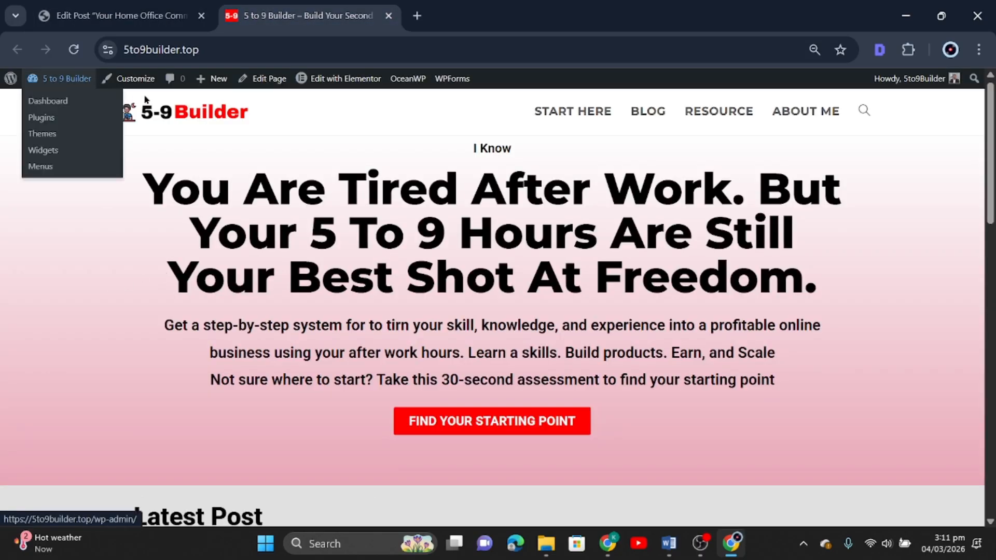
{"action": "left_click", "coordinate": [49, 101]}
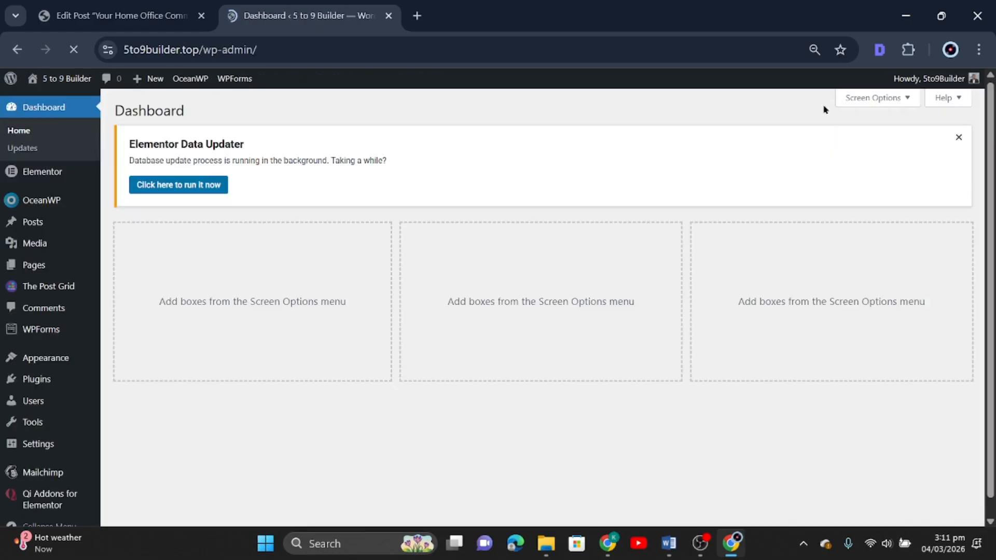
{"action": "left_click", "coordinate": [959, 137]}
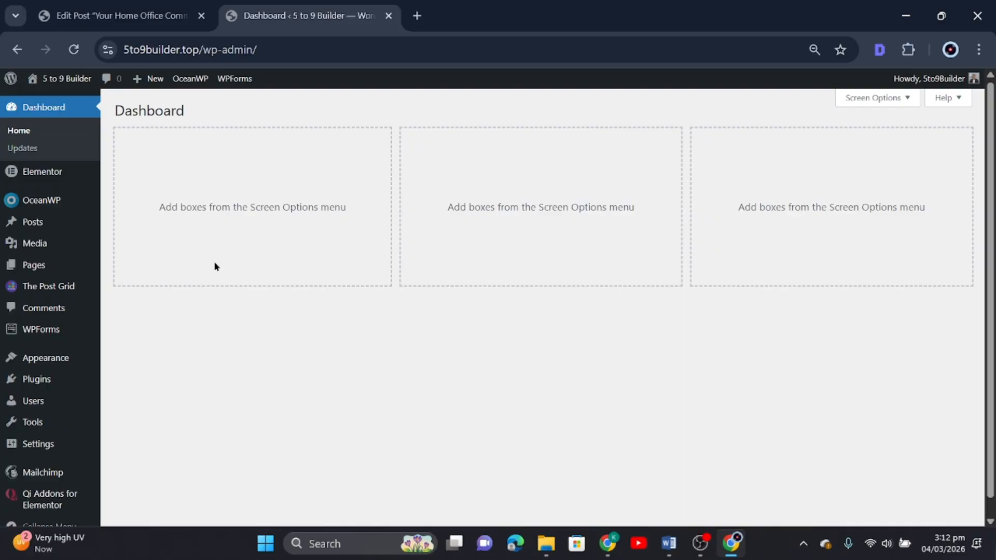
Return to the home office draft post and examine its title and opening paragraphs
{"action": "left_click", "coordinate": [119, 15]}
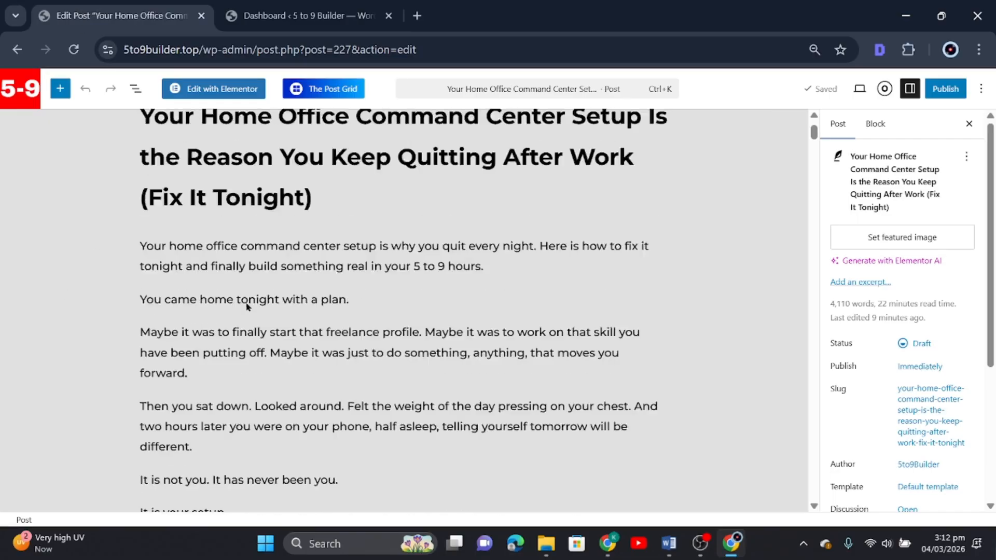
{"action": "scroll", "coordinate": [247, 306], "scroll_direction": "up", "scroll_amount": 1}
{"action": "left_click", "coordinate": [246, 305]}
{"action": "scroll", "coordinate": [316, 330], "scroll_direction": "down", "scroll_amount": 2}
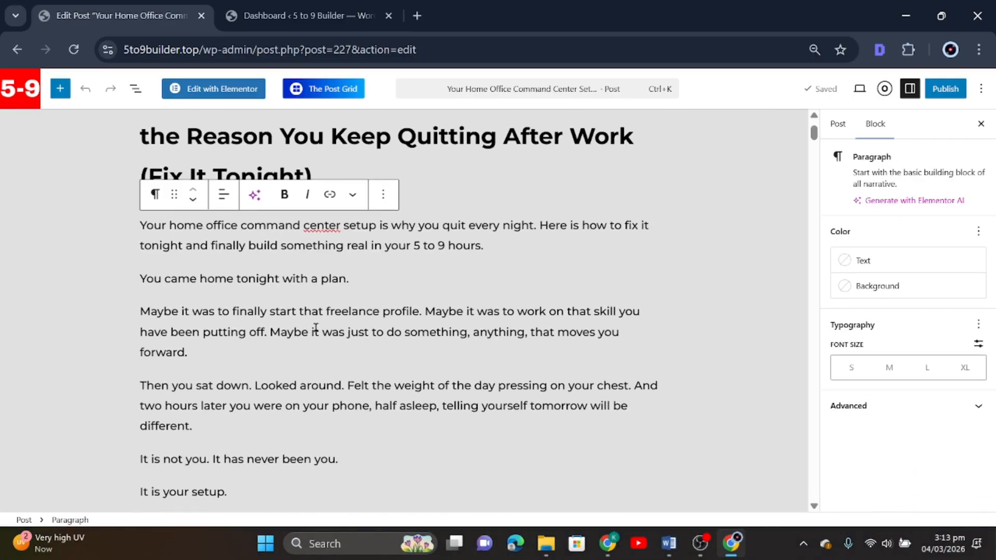
{"action": "scroll", "coordinate": [315, 328], "scroll_direction": "up", "scroll_amount": 2}
{"action": "left_click", "coordinate": [324, 260]}
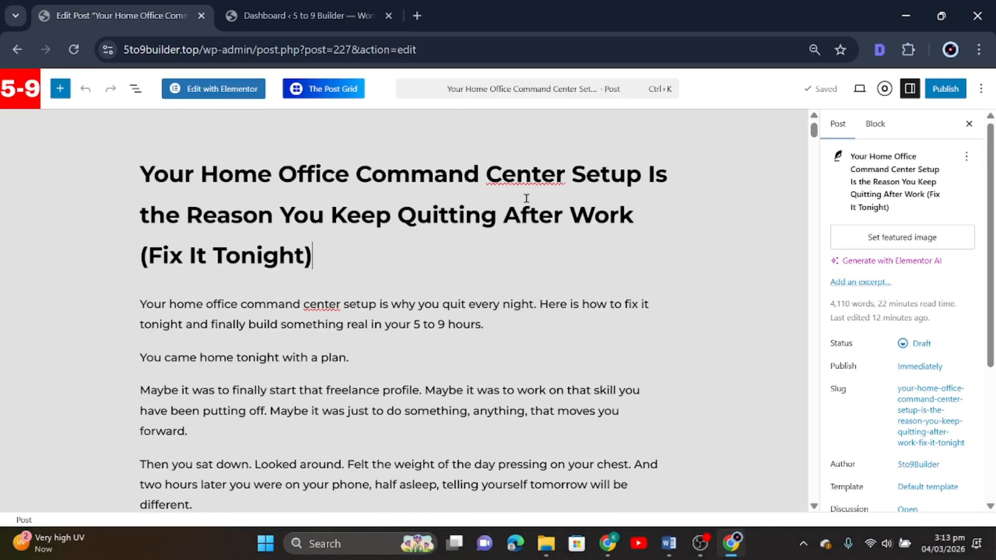
{"action": "scroll", "coordinate": [349, 358], "scroll_direction": "down", "scroll_amount": 4}
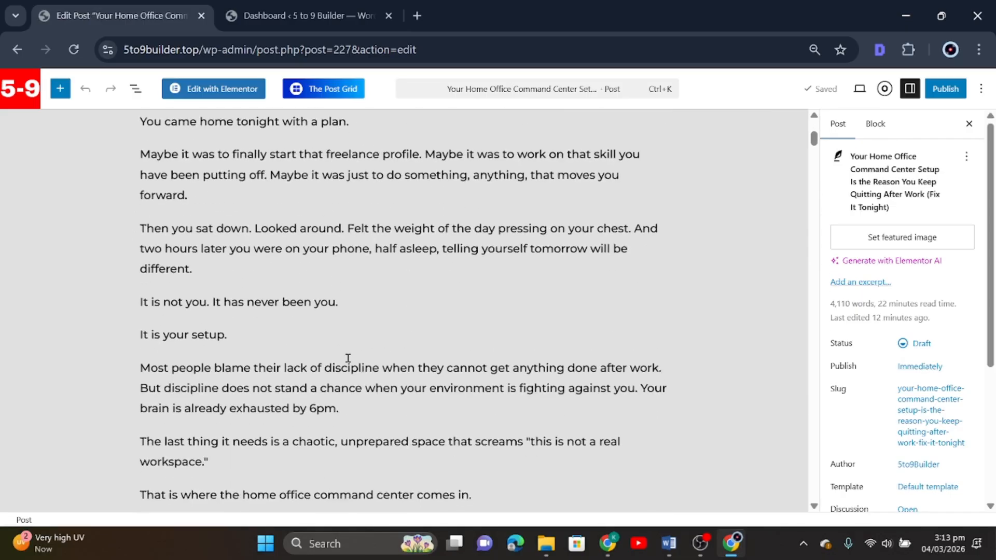
{"action": "scroll", "coordinate": [345, 357], "scroll_direction": "down", "scroll_amount": 15}
{"action": "scroll", "coordinate": [342, 350], "scroll_direction": "up", "scroll_amount": 12}
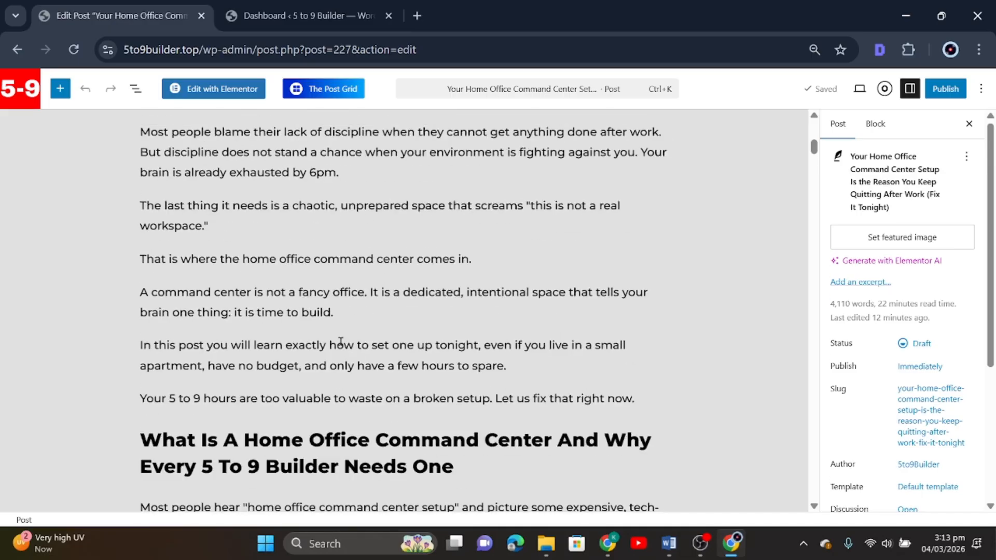
{"action": "scroll", "coordinate": [340, 341], "scroll_direction": "up", "scroll_amount": 12}
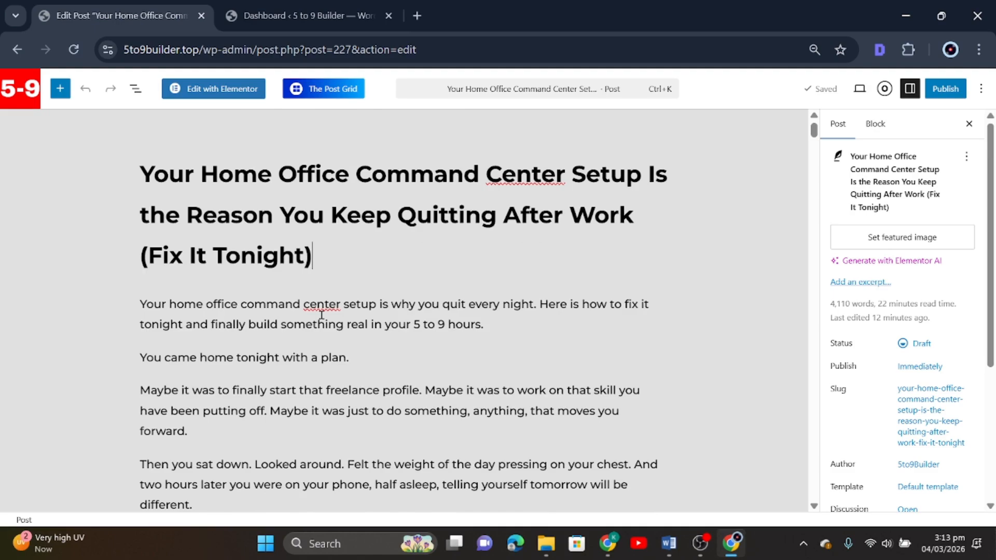
{"action": "scroll", "coordinate": [321, 315], "scroll_direction": "down", "scroll_amount": 3}
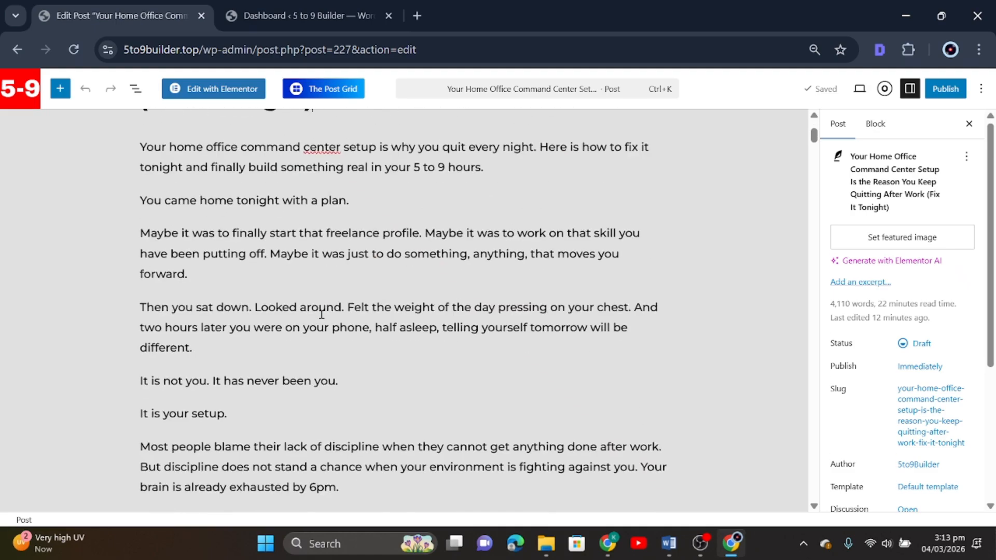
{"action": "scroll", "coordinate": [323, 311], "scroll_direction": "up", "scroll_amount": 3}
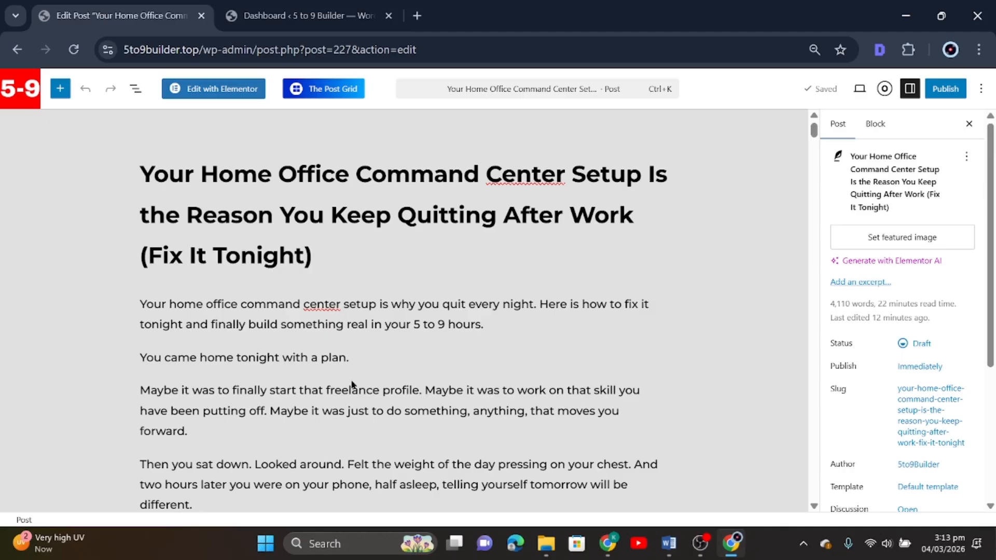
{"action": "mouse_move", "coordinate": [352, 378]}
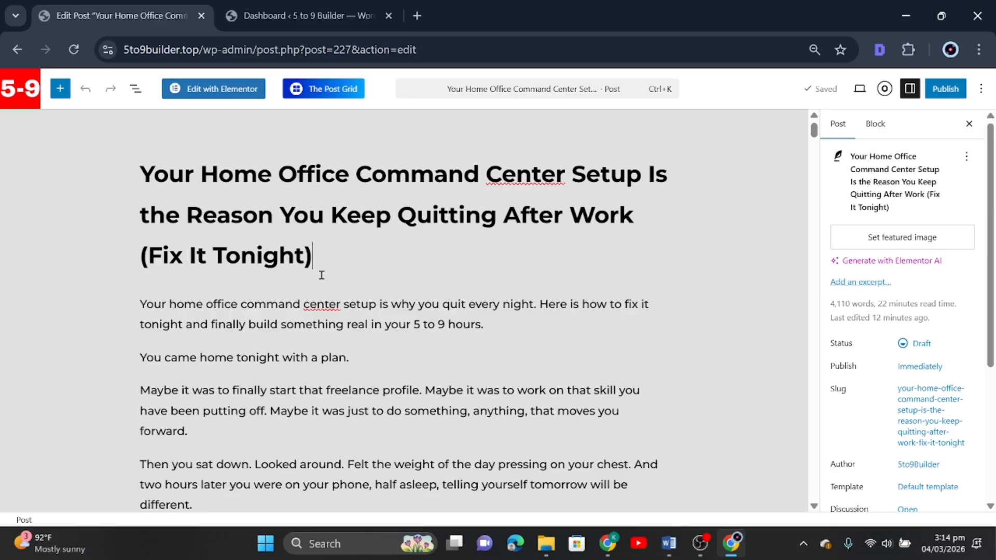
Read through the draft's body sections on environment, context switching and decision fatigue, and go back to the title
{"action": "scroll", "coordinate": [319, 275], "scroll_direction": "down", "scroll_amount": 10}
{"action": "scroll", "coordinate": [319, 277], "scroll_direction": "up", "scroll_amount": 10}
{"action": "scroll", "coordinate": [281, 208], "scroll_direction": "down", "scroll_amount": 20}
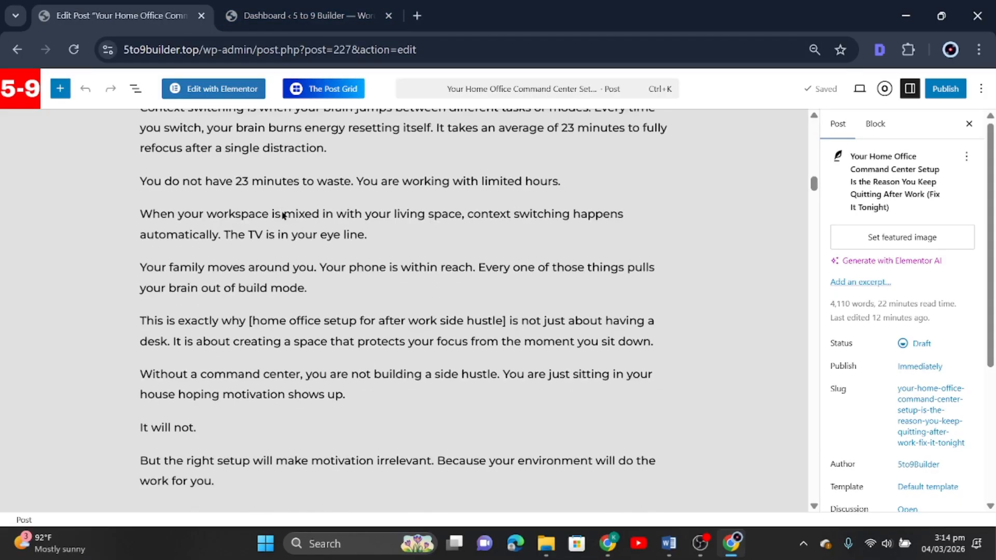
{"action": "scroll", "coordinate": [282, 209], "scroll_direction": "down", "scroll_amount": 9}
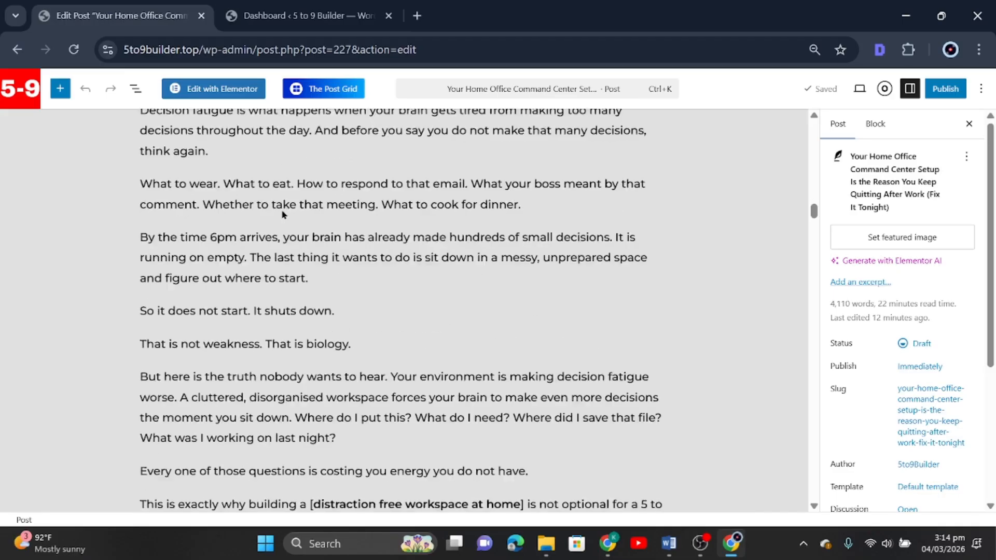
{"action": "scroll", "coordinate": [281, 209], "scroll_direction": "down", "scroll_amount": 1}
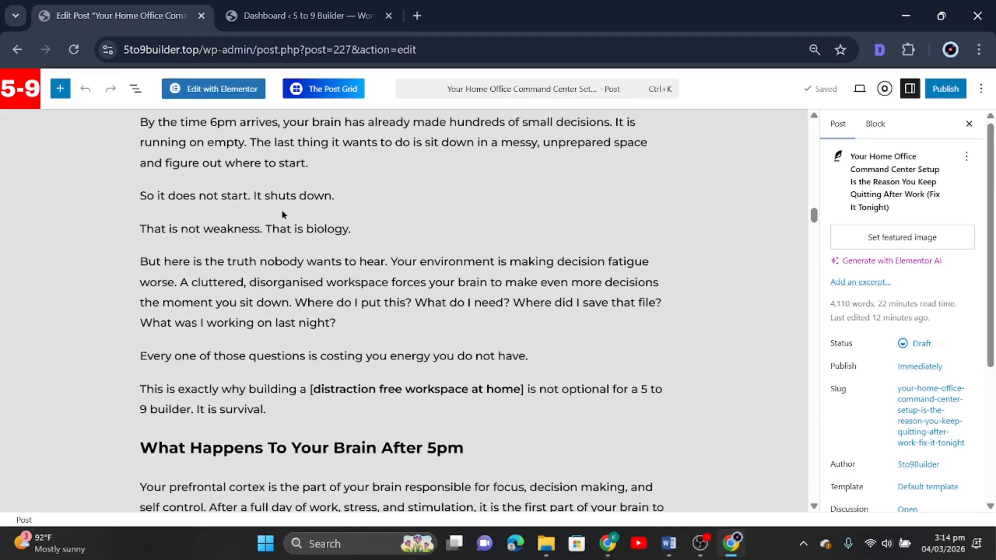
{"action": "scroll", "coordinate": [283, 213], "scroll_direction": "up", "scroll_amount": 5}
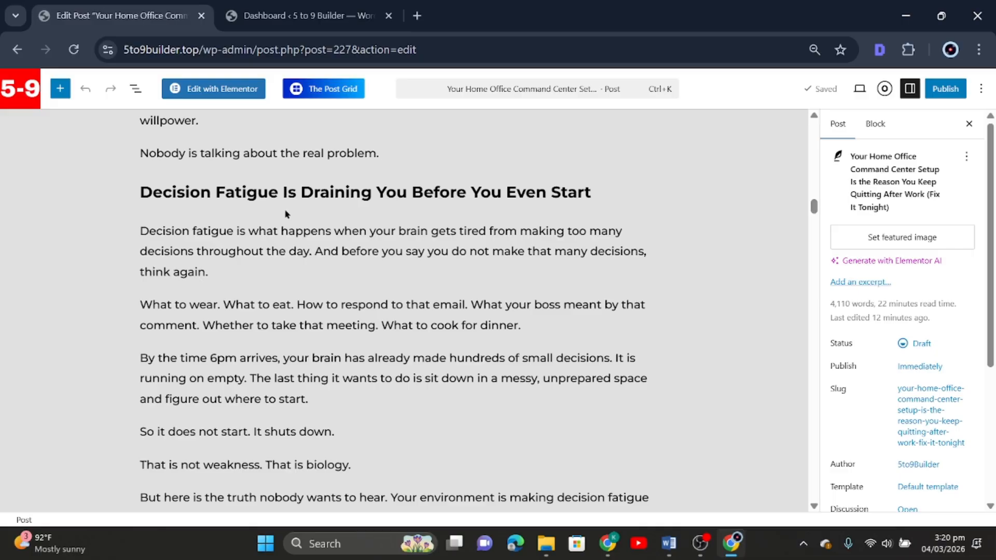
{"action": "scroll", "coordinate": [290, 275], "scroll_direction": "up", "scroll_amount": 15}
{"action": "scroll", "coordinate": [290, 282], "scroll_direction": "up", "scroll_amount": 15}
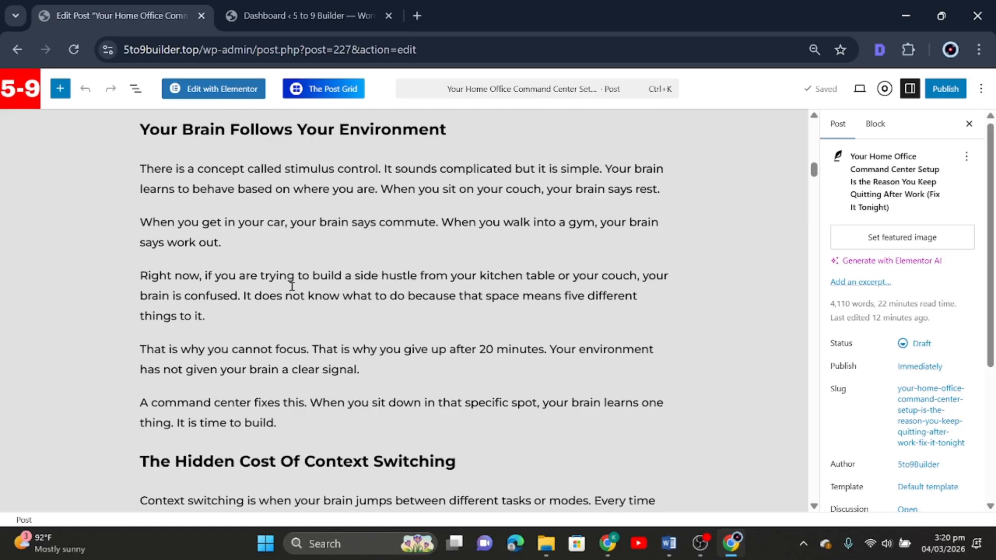
{"action": "scroll", "coordinate": [289, 273], "scroll_direction": "up", "scroll_amount": 5}
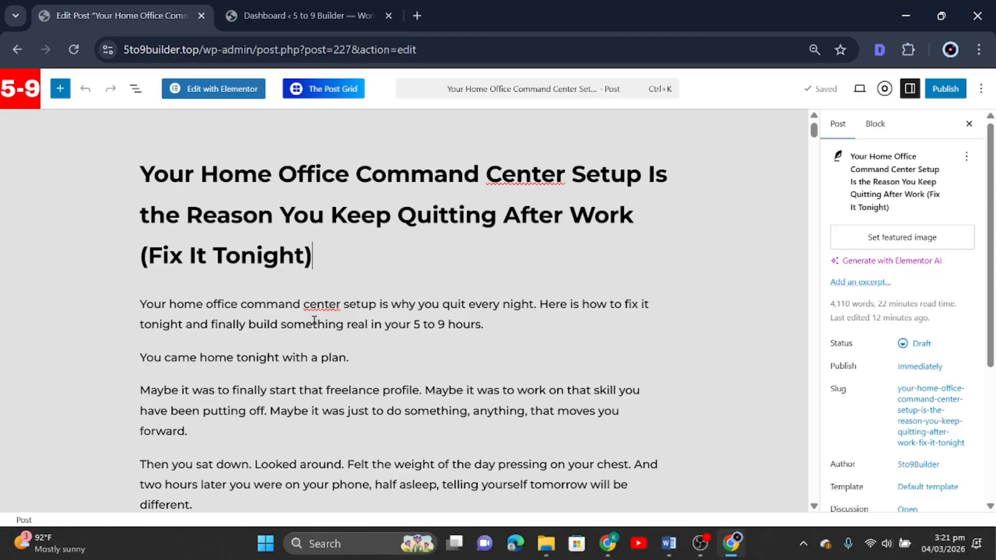
{"action": "scroll", "coordinate": [314, 321], "scroll_direction": "down", "scroll_amount": 3}
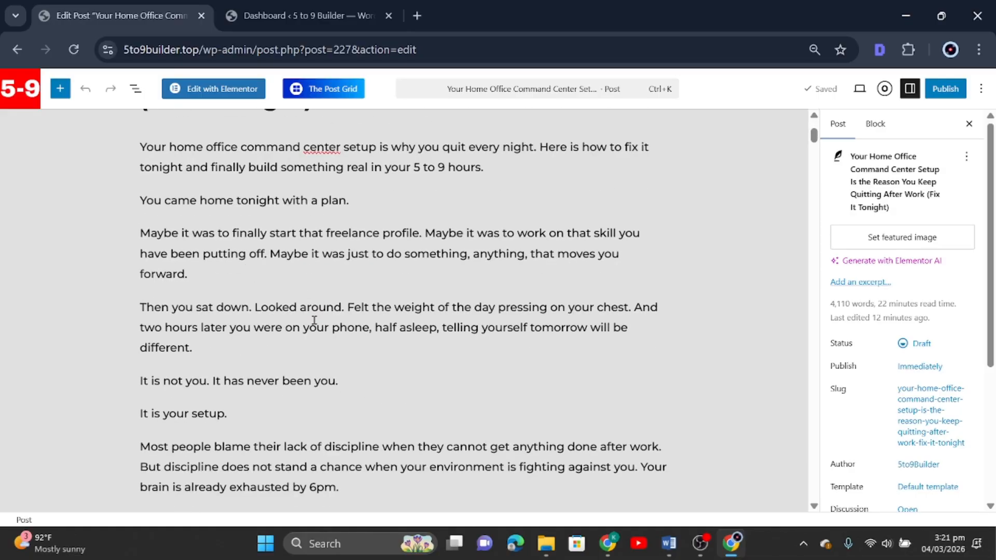
{"action": "scroll", "coordinate": [312, 307], "scroll_direction": "down", "scroll_amount": 20}
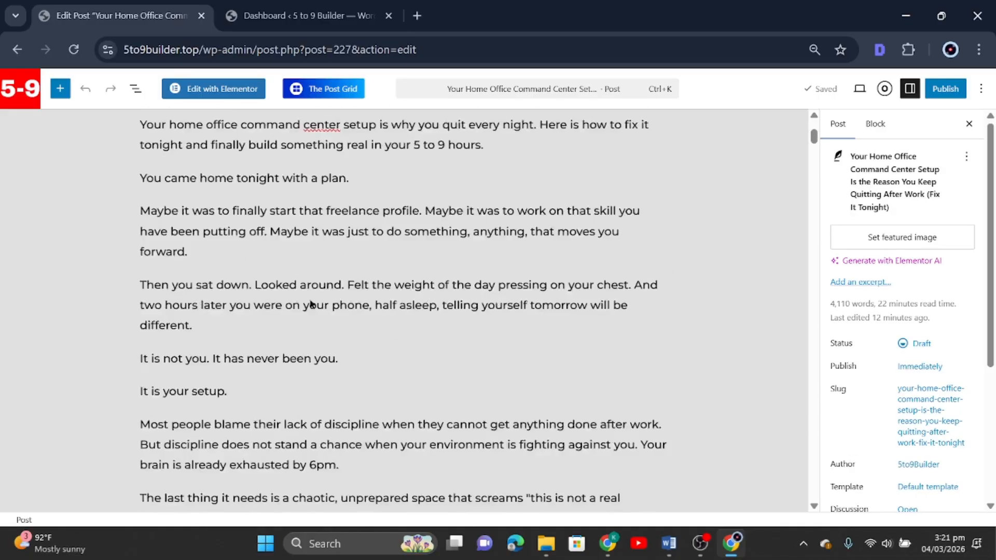
{"action": "scroll", "coordinate": [312, 284], "scroll_direction": "up", "scroll_amount": 15}
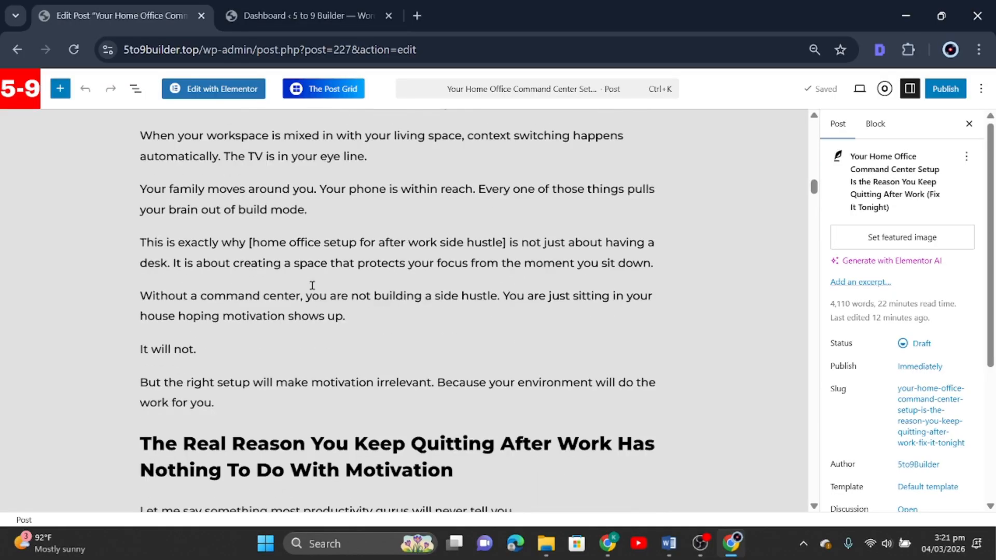
{"action": "scroll", "coordinate": [312, 287], "scroll_direction": "up", "scroll_amount": 10}
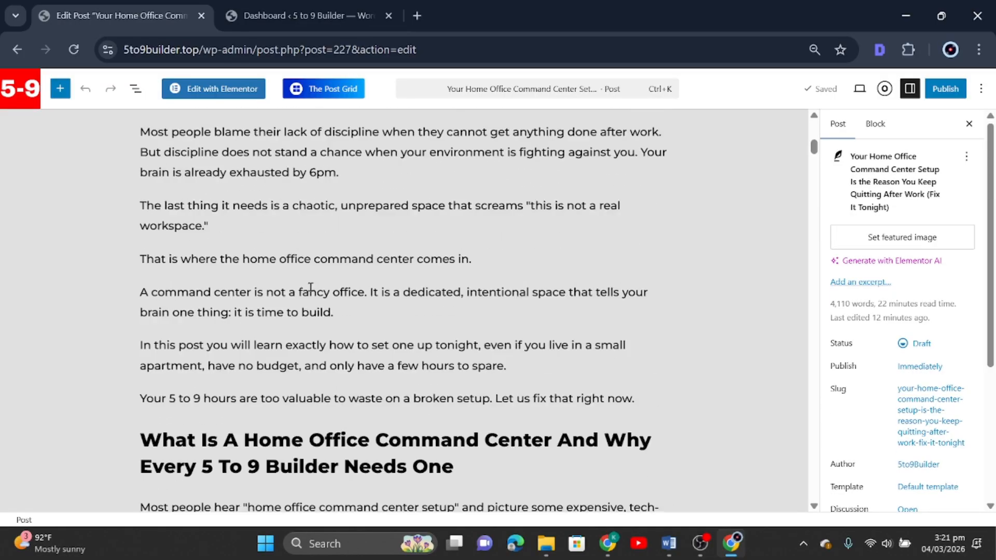
Open the live site in a separate tab from the dashboard, and return to the draft post
{"action": "left_click", "coordinate": [309, 15]}
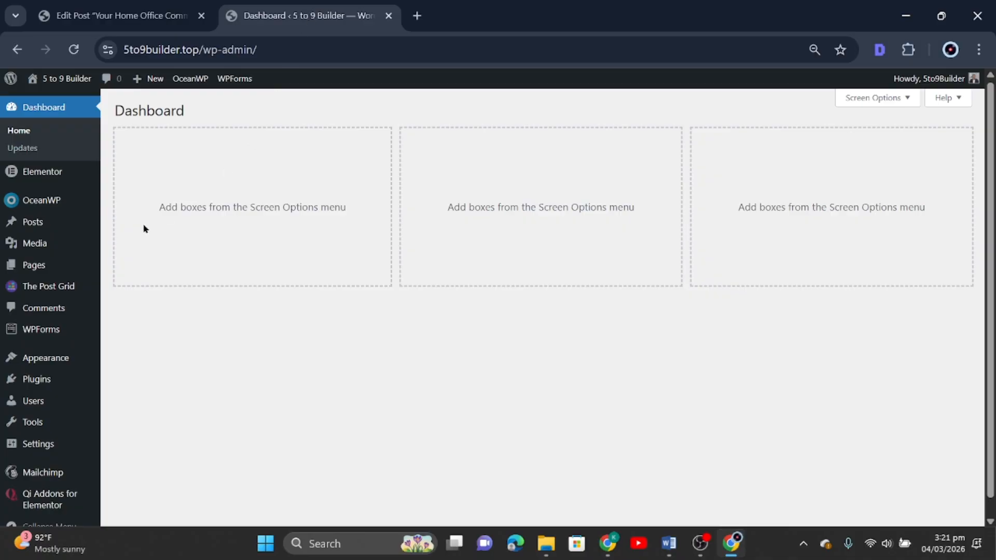
{"action": "mouse_move", "coordinate": [57, 78]}
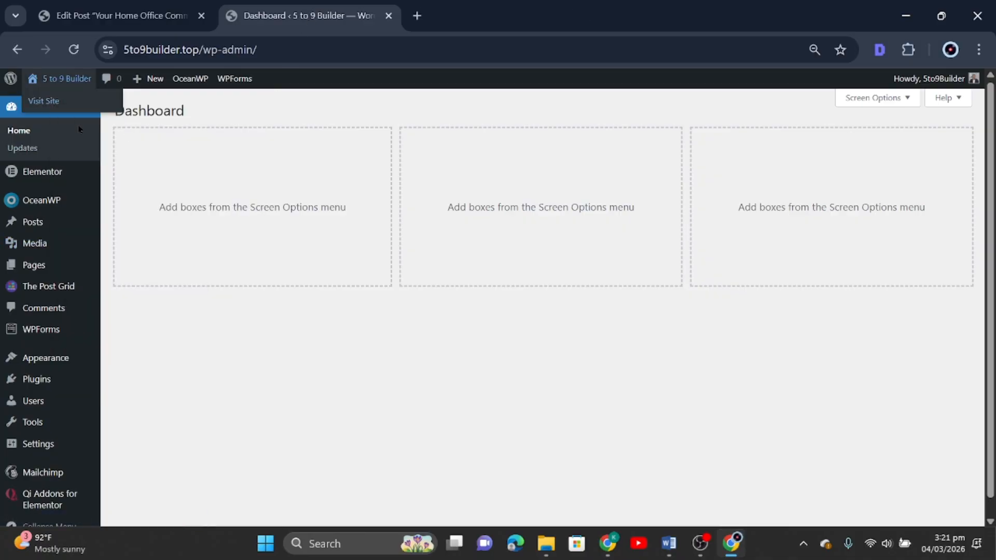
{"action": "left_click", "coordinate": [54, 103]}
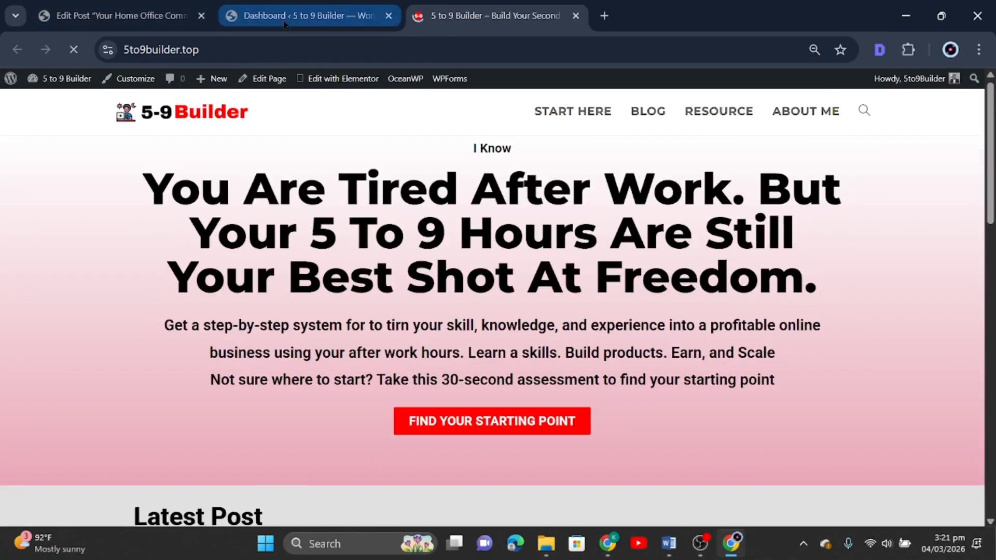
{"action": "left_click", "coordinate": [310, 15]}
{"action": "left_click", "coordinate": [126, 15]}
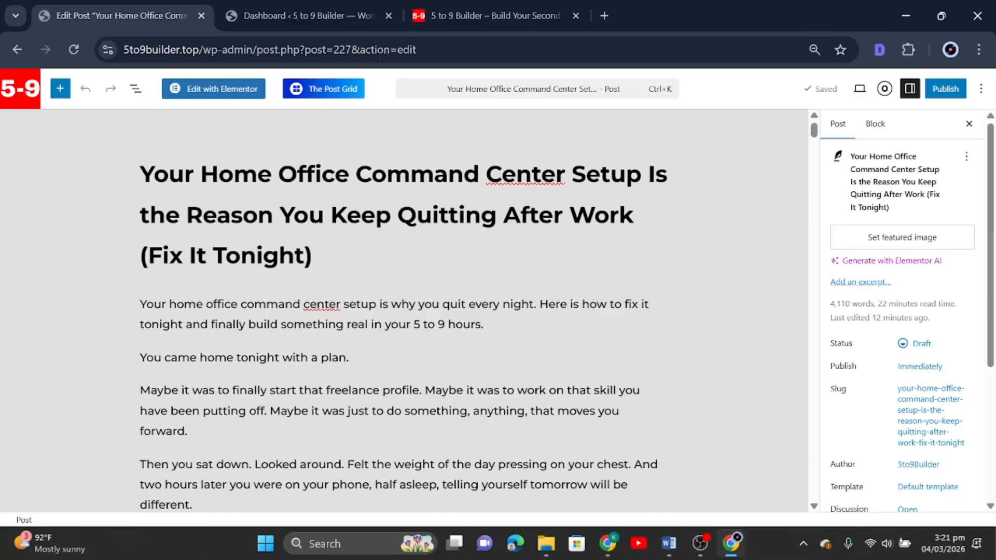
Go from the site's dashboard to adding plugins and search the plugin directory for "rank math"
{"action": "left_click", "coordinate": [309, 16]}
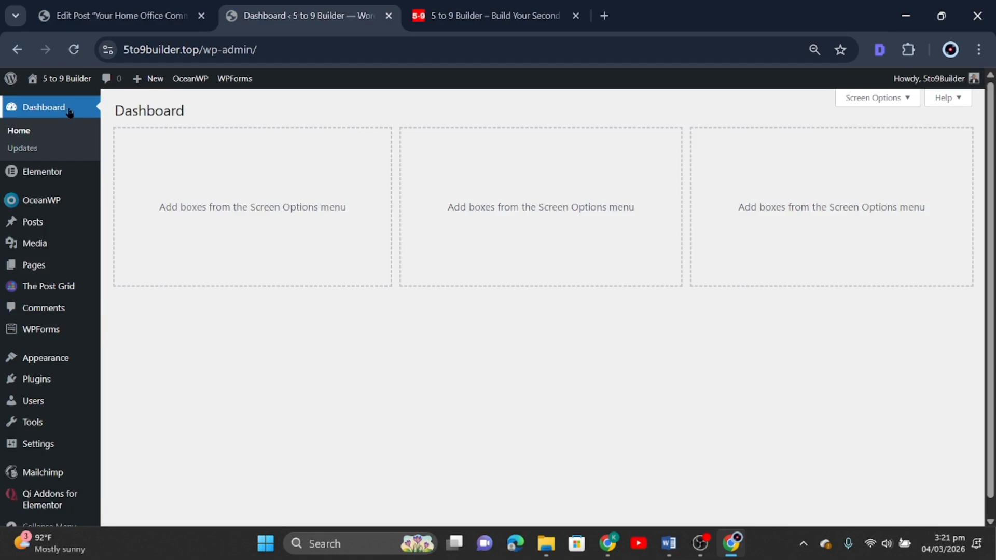
{"action": "left_click", "coordinate": [35, 385]}
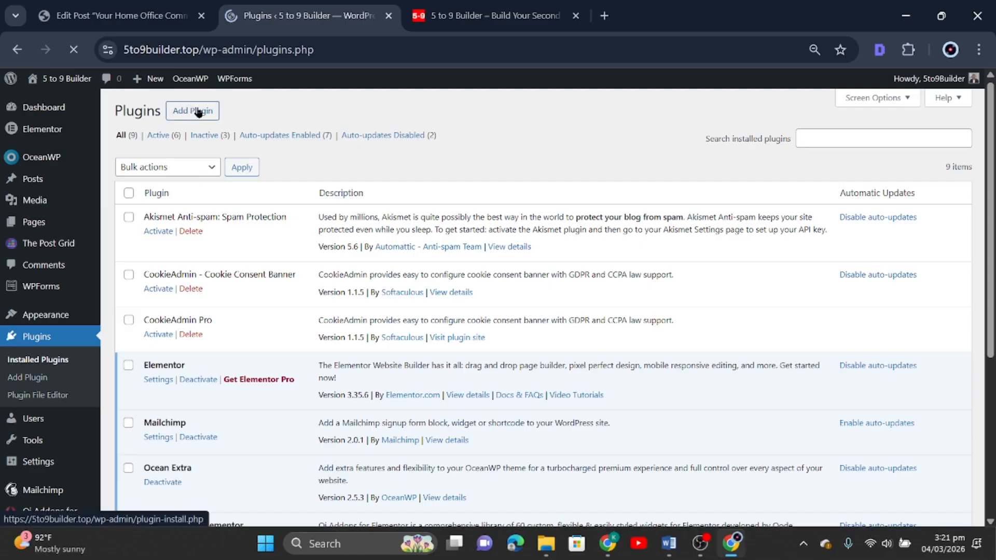
{"action": "left_click", "coordinate": [198, 112]}
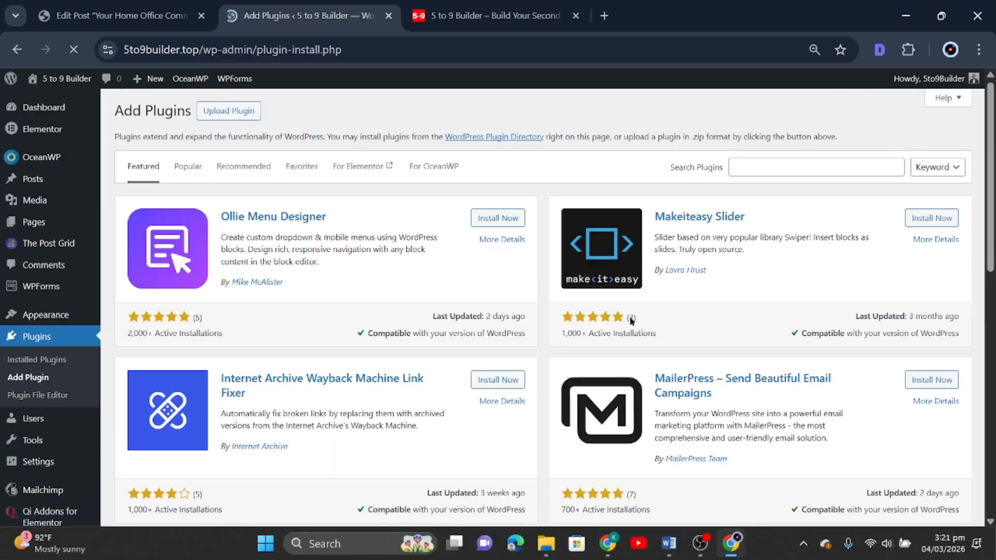
{"action": "left_click", "coordinate": [798, 165]}
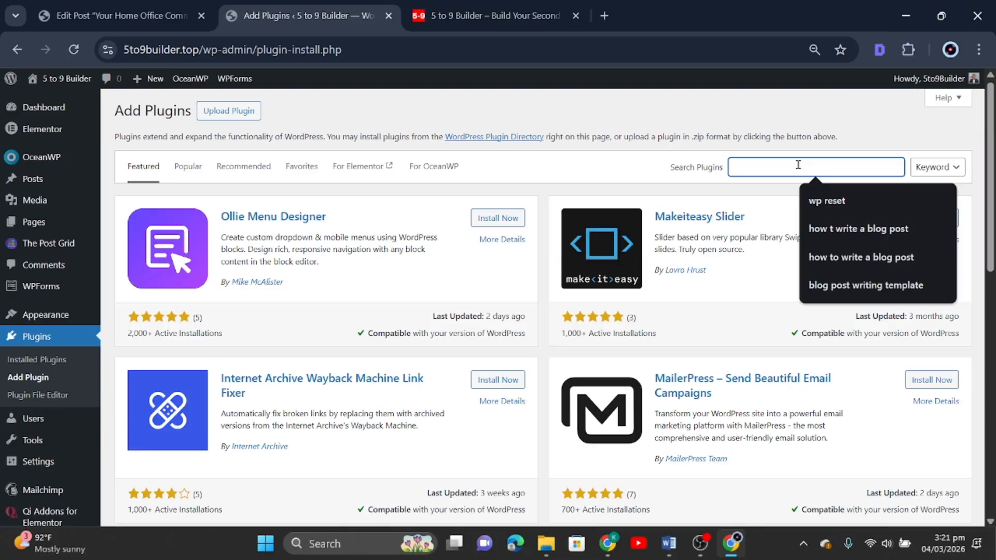
{"action": "type", "text": "rank math"}
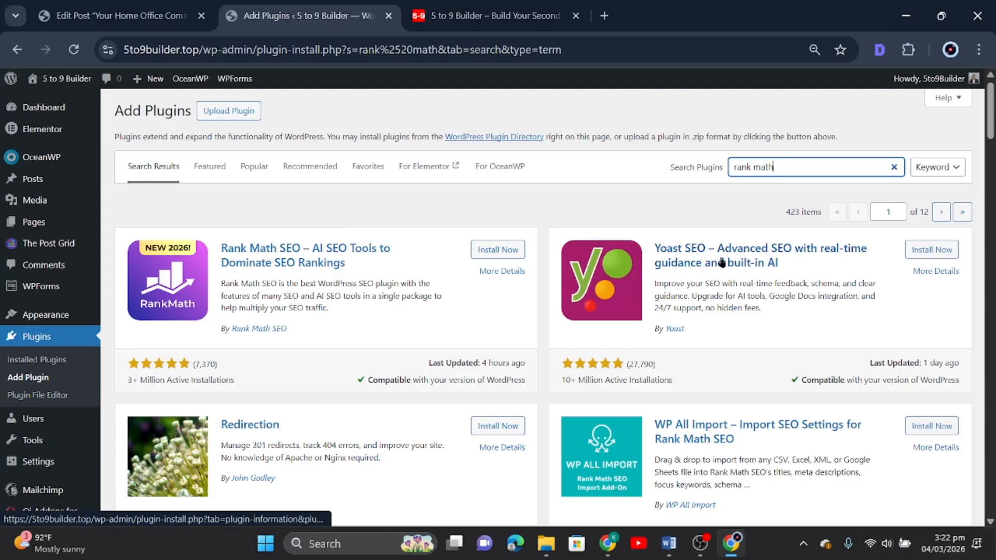
Browse the search results, and install and activate Rank Math SEO – AI SEO Tools to Dominate SEO Rankings
{"action": "scroll", "coordinate": [517, 414], "scroll_direction": "down", "scroll_amount": 5}
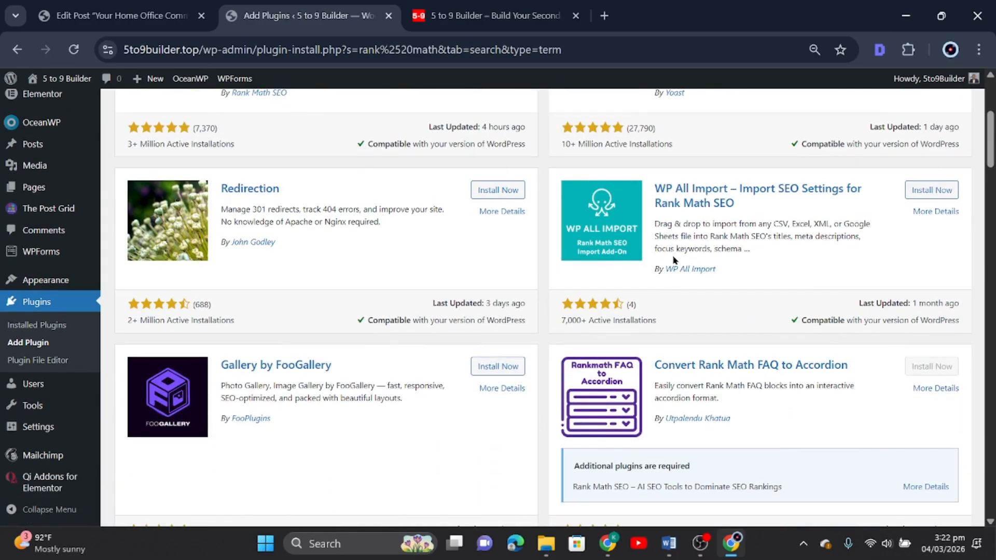
{"action": "scroll", "coordinate": [674, 259], "scroll_direction": "down", "scroll_amount": 5}
{"action": "scroll", "coordinate": [476, 382], "scroll_direction": "down", "scroll_amount": 3}
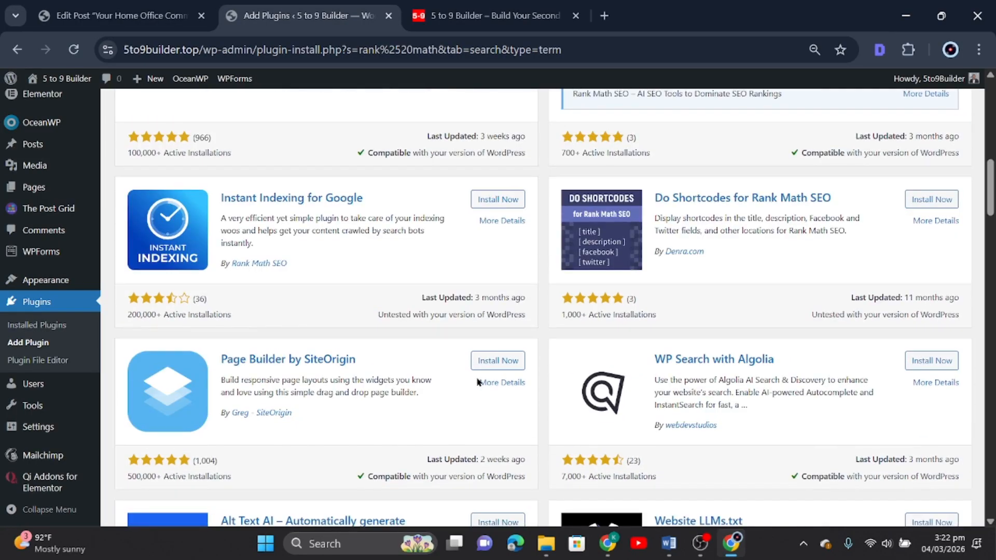
{"action": "scroll", "coordinate": [479, 382], "scroll_direction": "down", "scroll_amount": 3}
{"action": "scroll", "coordinate": [485, 379], "scroll_direction": "up", "scroll_amount": 18}
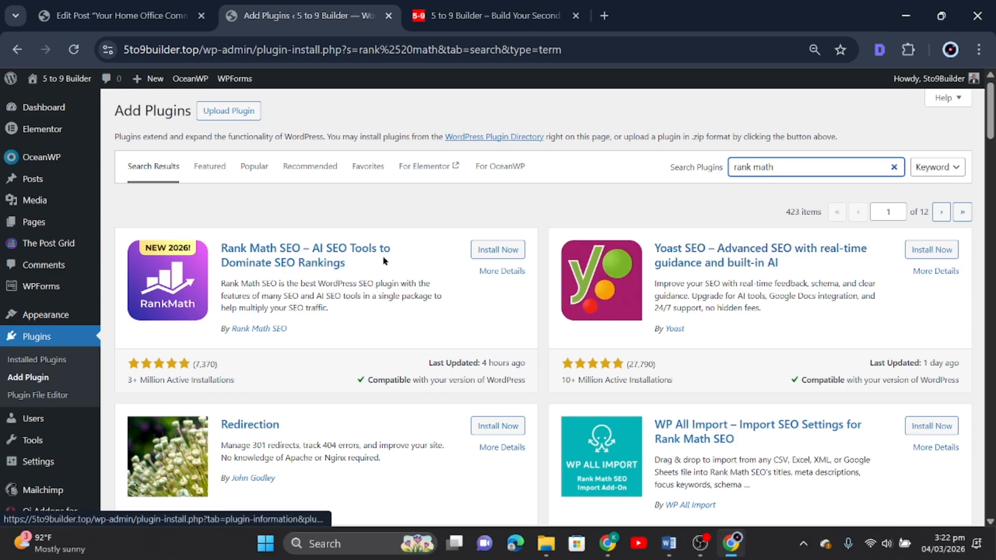
{"action": "left_click", "coordinate": [495, 250]}
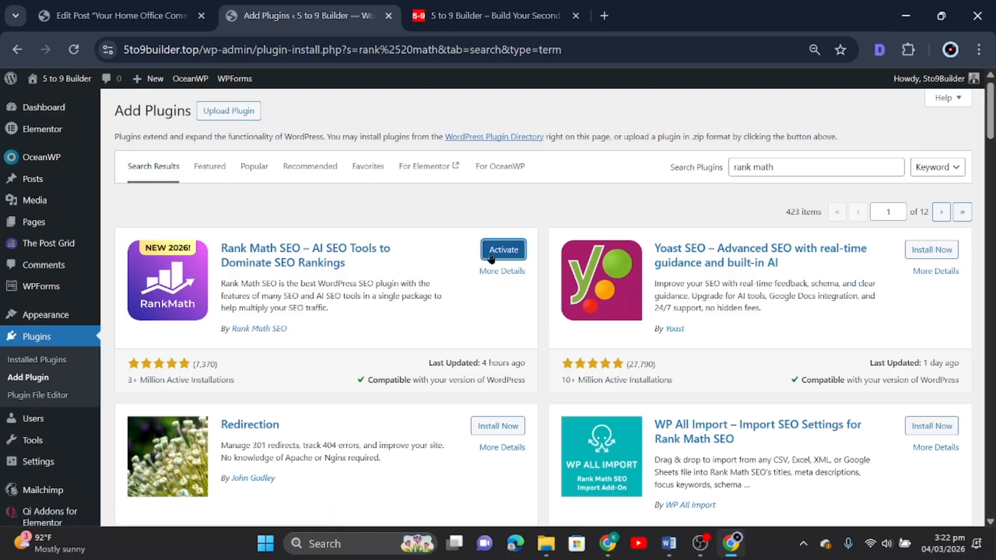
{"action": "left_click", "coordinate": [490, 256]}
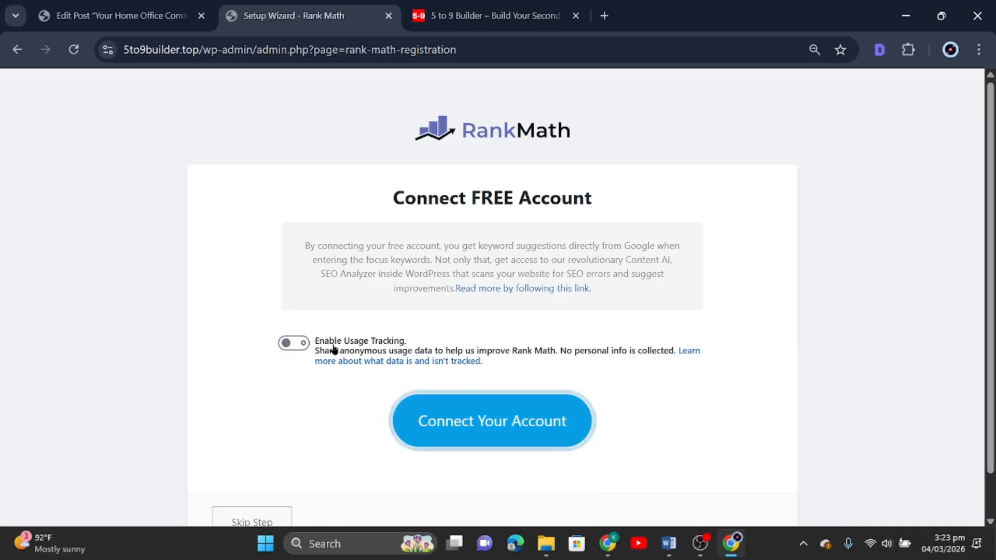
Toggle Rank Math's usage tracking and connect the free account using the Google login option
{"action": "left_click", "coordinate": [292, 343]}
{"action": "left_click", "coordinate": [433, 436]}
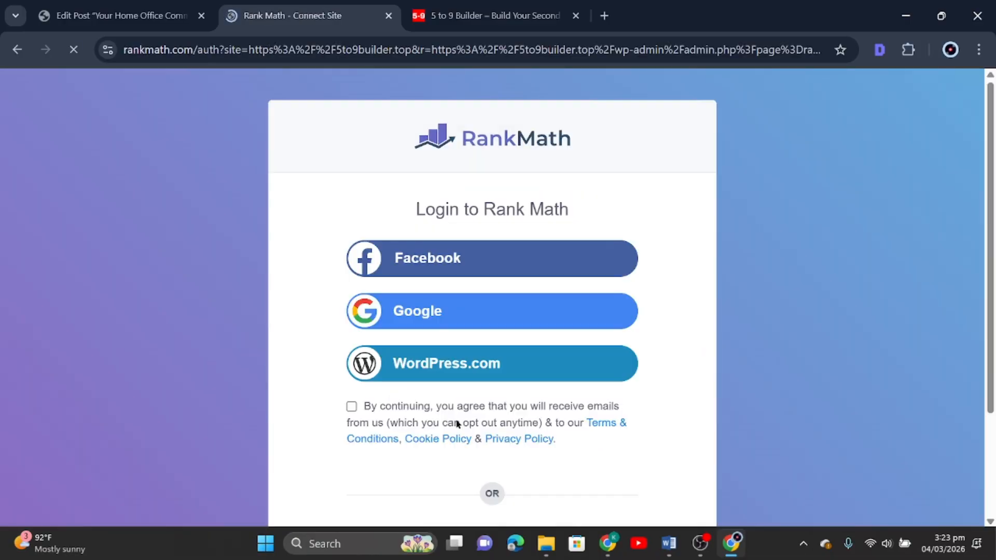
{"action": "left_click", "coordinate": [436, 311]}
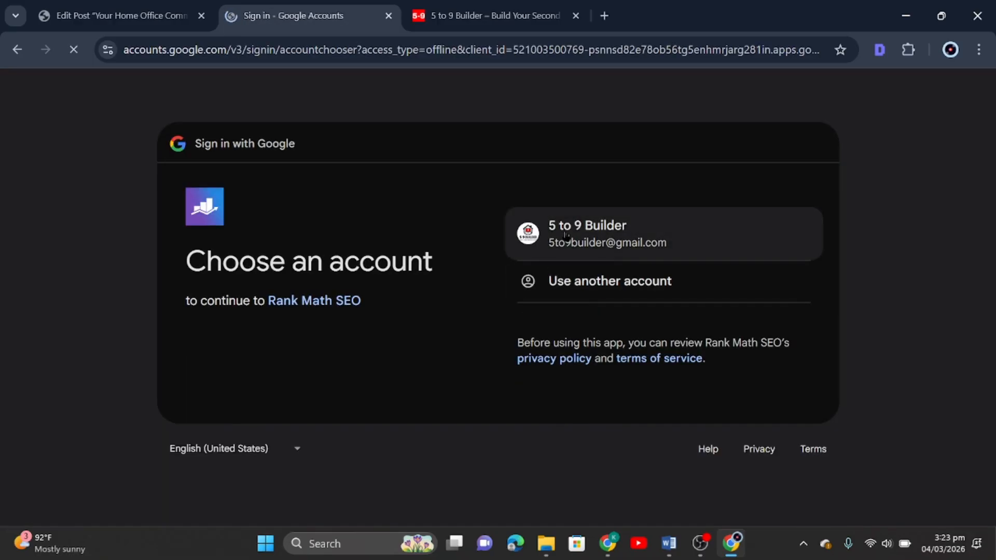
Authorize Rank Math SEO with the site's Google account and activate the Rank Math Free Plan for the site
{"action": "left_click", "coordinate": [566, 236]}
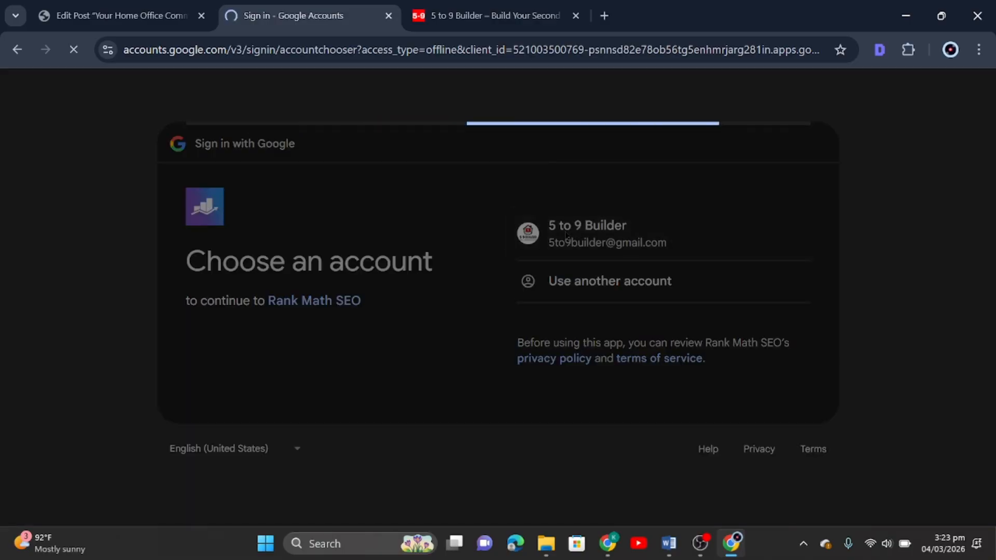
{"action": "scroll", "coordinate": [567, 236], "scroll_direction": "down", "scroll_amount": 3}
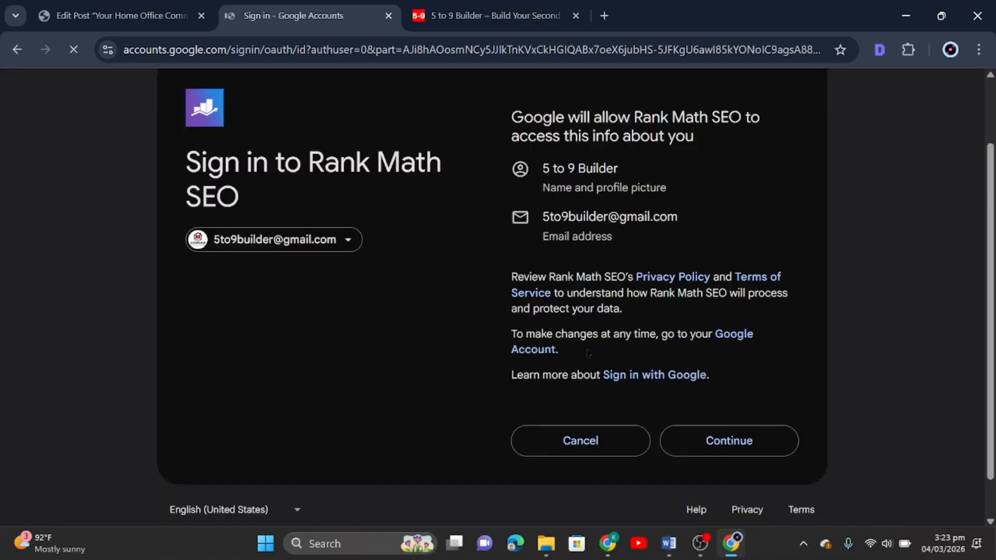
{"action": "left_click", "coordinate": [711, 392]}
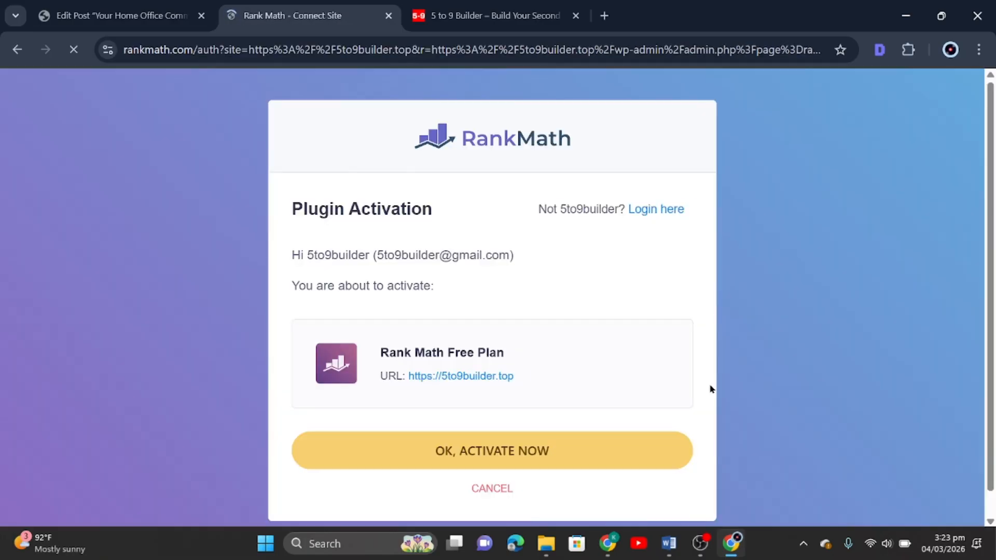
{"action": "left_click", "coordinate": [485, 457]}
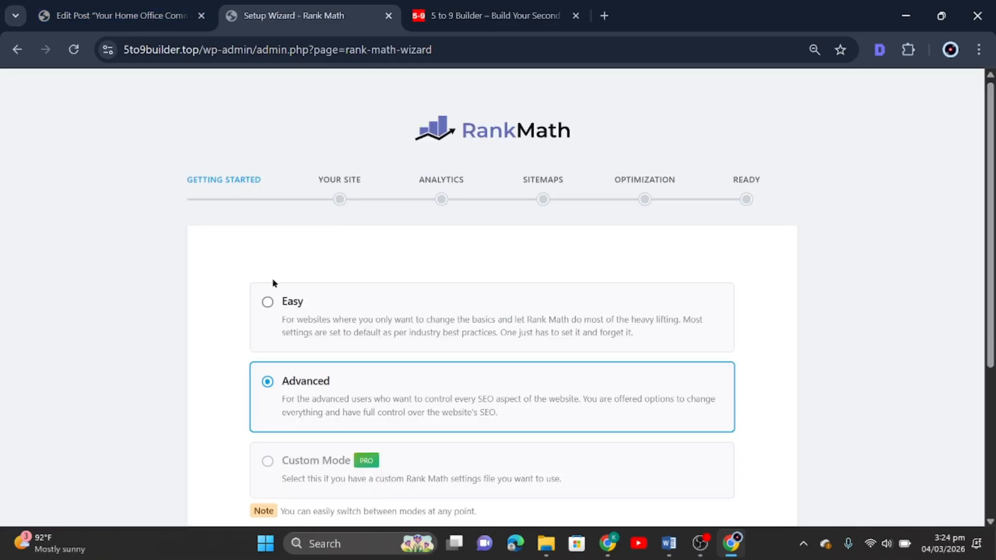
Open the Rank Math SEO dashboard from the live site's tab and find where the Setup Wizard can be launched
{"action": "left_click", "coordinate": [119, 16]}
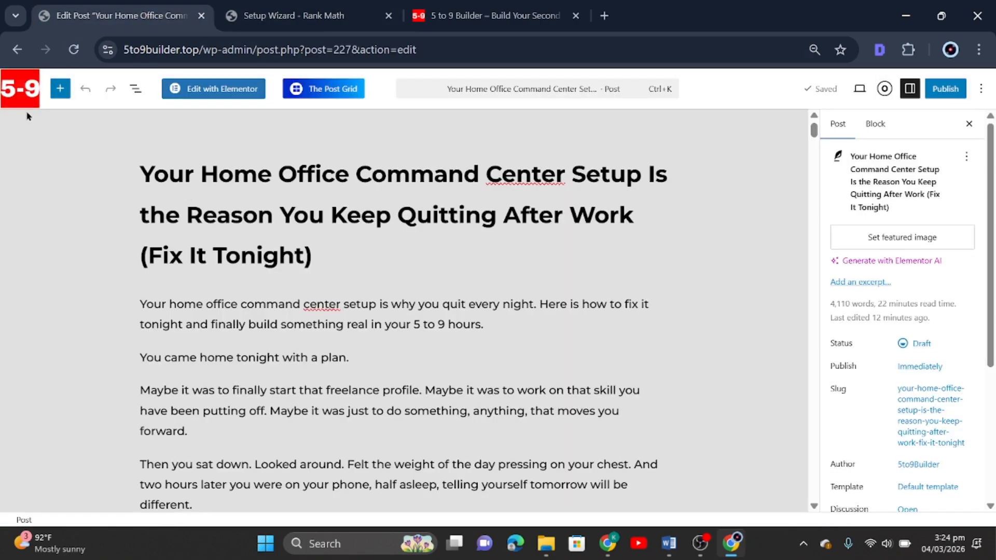
{"action": "left_click", "coordinate": [496, 15]}
{"action": "mouse_move", "coordinate": [62, 78]}
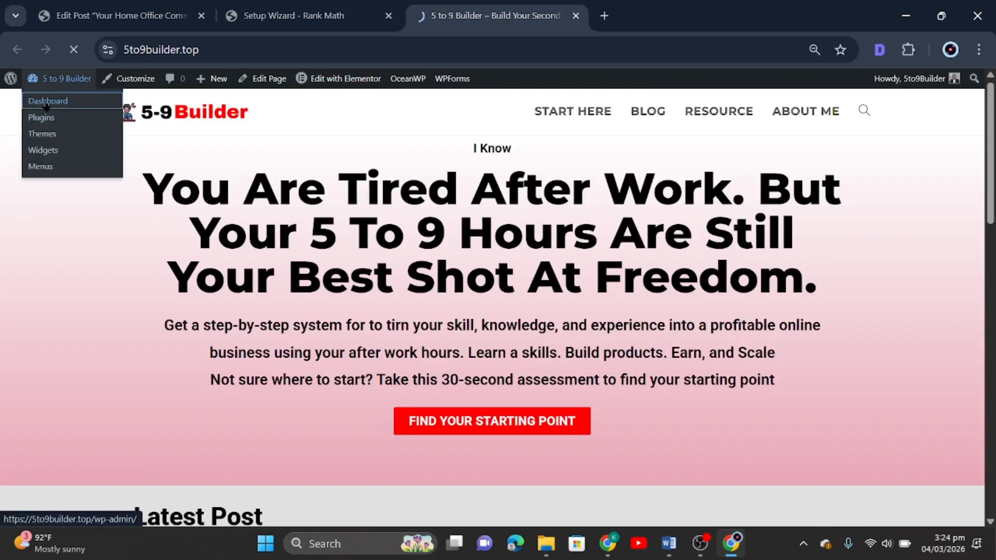
{"action": "left_click", "coordinate": [46, 102]}
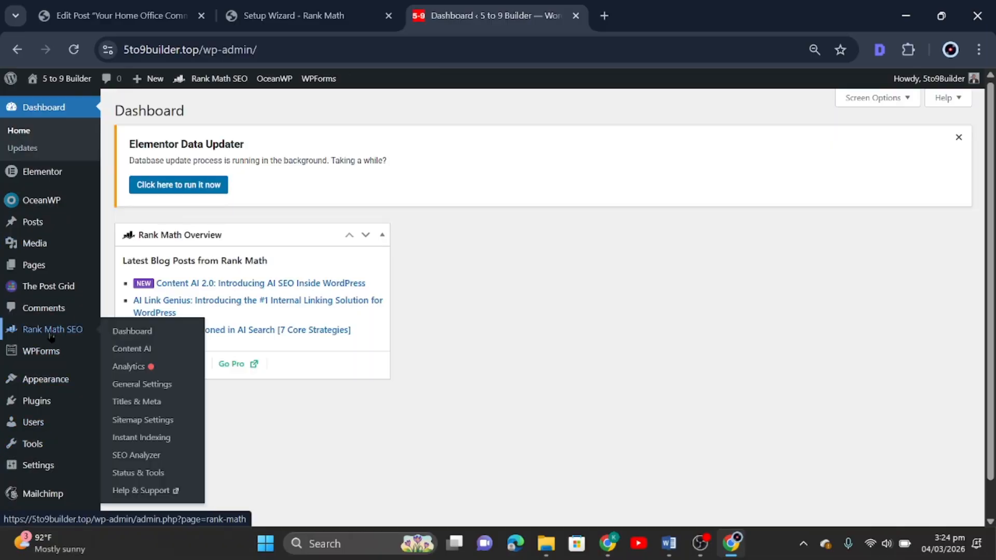
{"action": "left_click", "coordinate": [51, 332]}
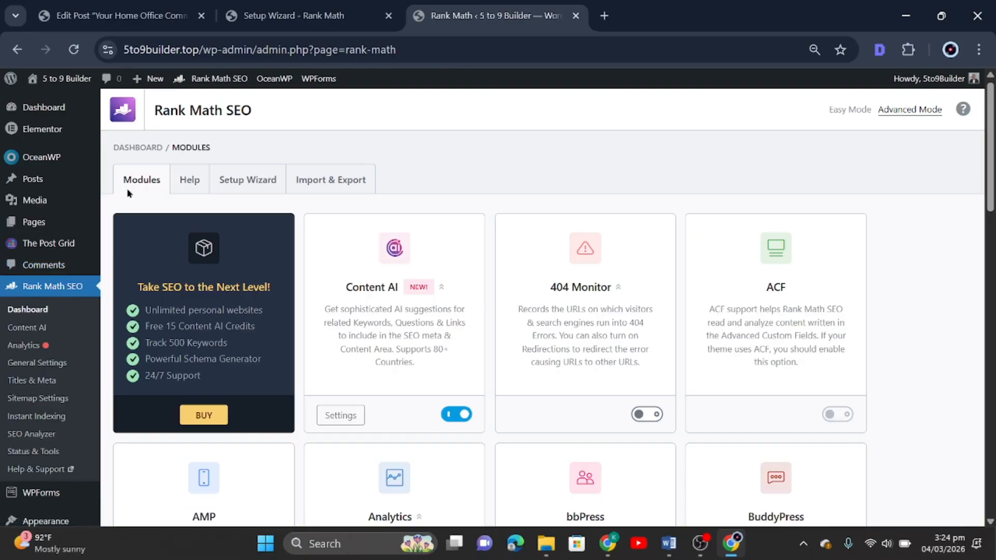
{"action": "left_click", "coordinate": [243, 183]}
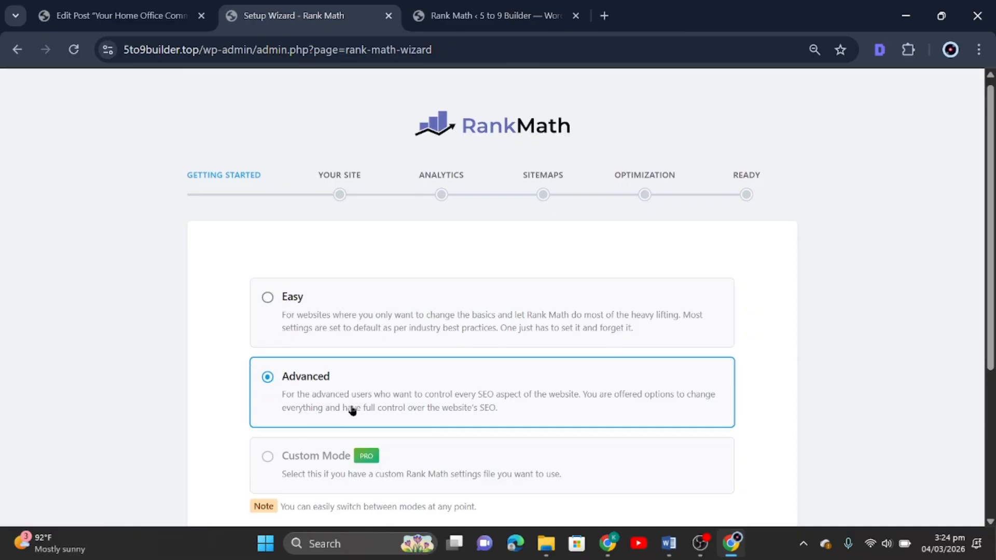
Start the Rank Math setup wizard in Advanced mode and look over the website type and name settings
{"action": "scroll", "coordinate": [349, 409], "scroll_direction": "down", "scroll_amount": 3}
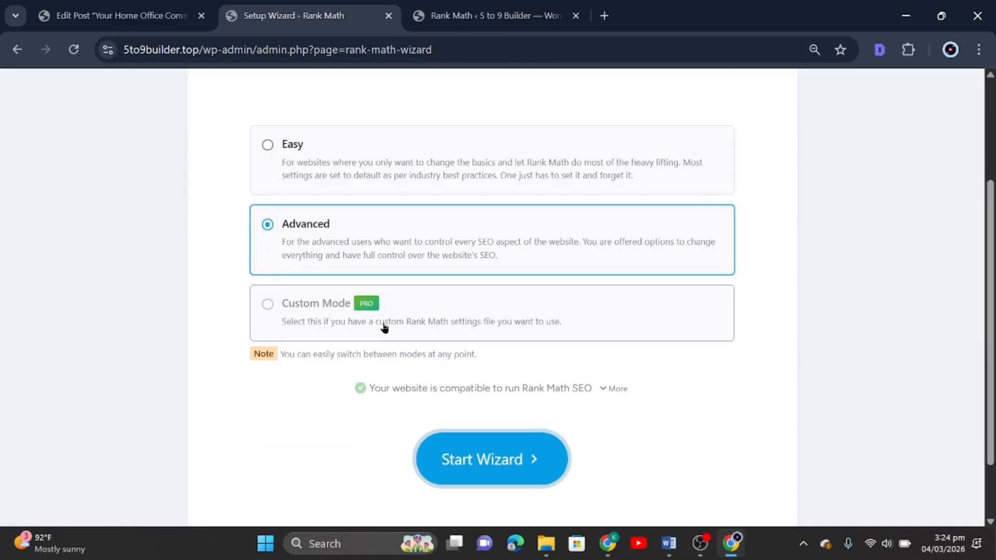
{"action": "left_click", "coordinate": [481, 462]}
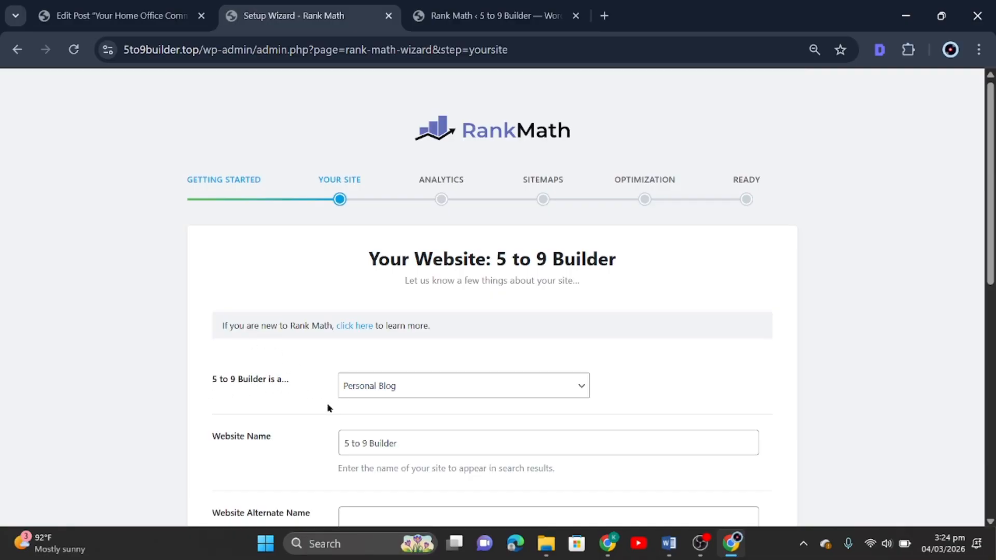
{"action": "scroll", "coordinate": [599, 345], "scroll_direction": "down", "scroll_amount": 3}
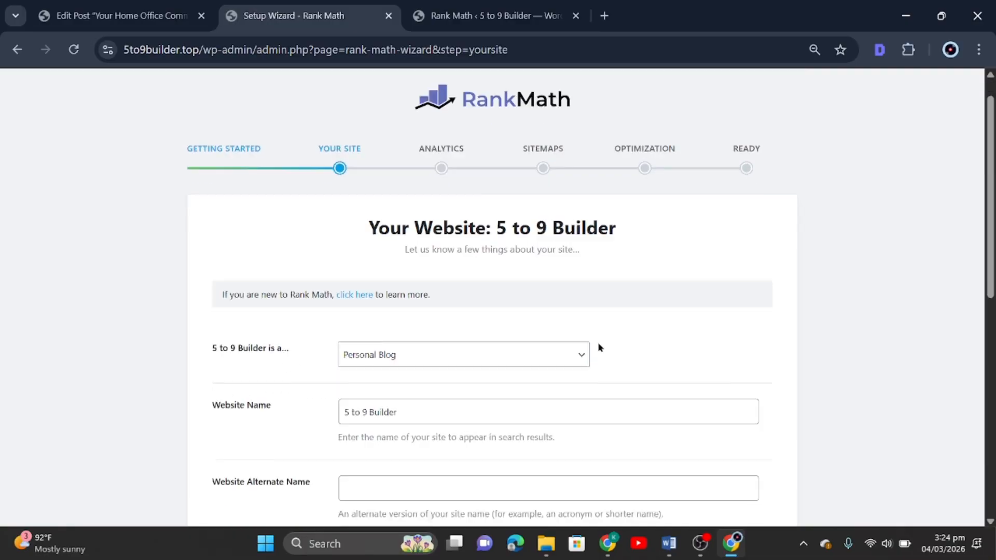
{"action": "scroll", "coordinate": [603, 319], "scroll_direction": "down", "scroll_amount": 2}
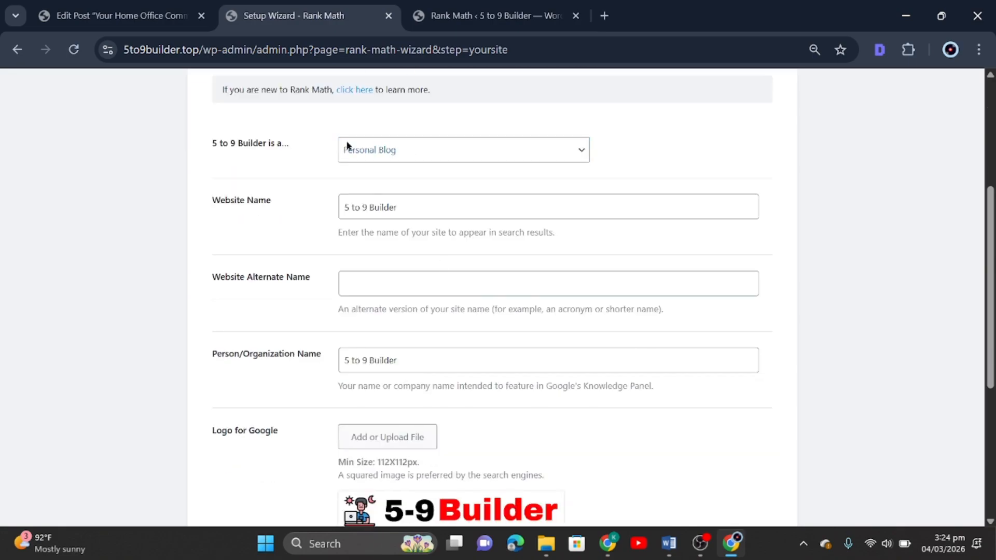
Review the website name, alternate name, organization name, Google logo and social share image settings, and save the site details
{"action": "left_click", "coordinate": [450, 210]}
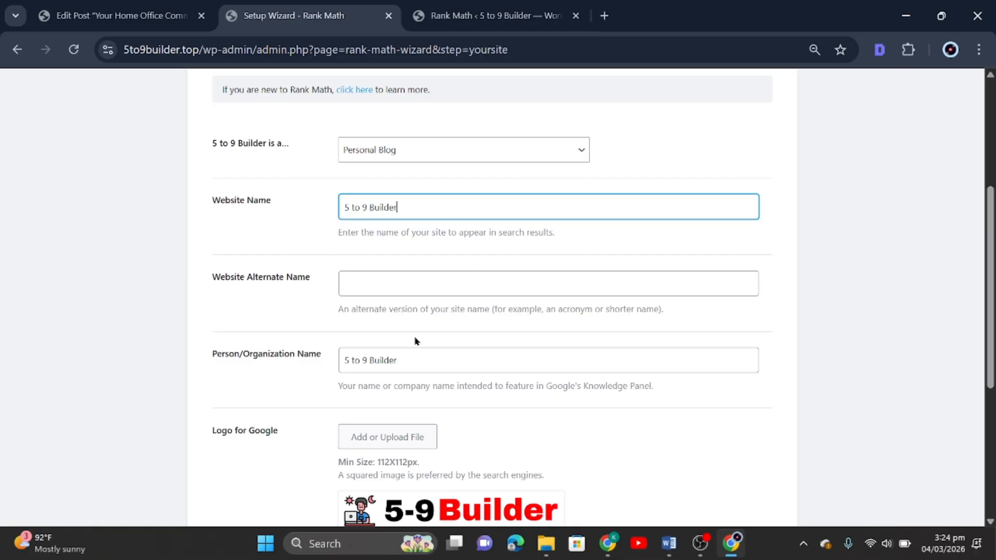
{"action": "key", "text": "Tab"}
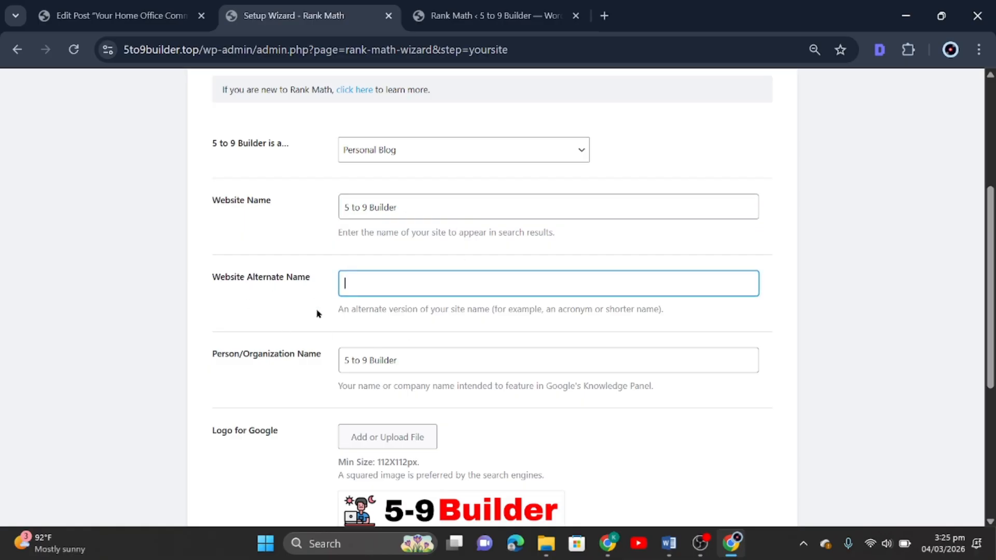
{"action": "scroll", "coordinate": [269, 343], "scroll_direction": "down", "scroll_amount": 3}
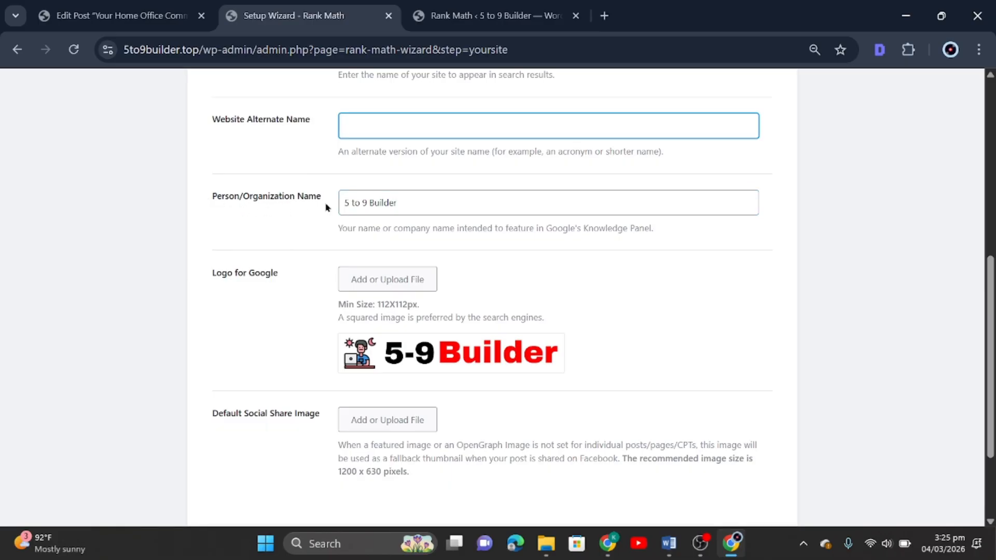
{"action": "left_click_drag", "start_coordinate": [422, 202], "coordinate": [333, 219]}
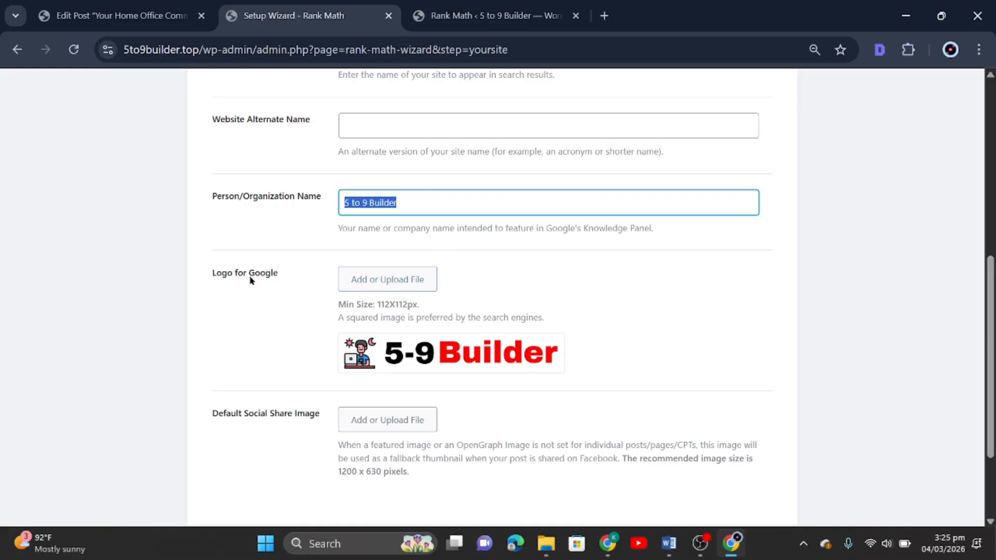
{"action": "mouse_move", "coordinate": [474, 354]}
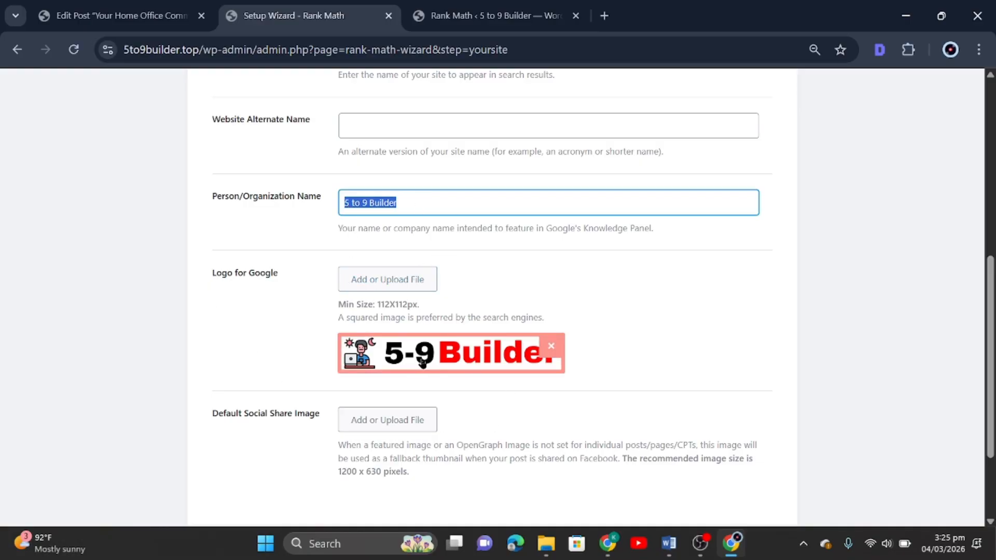
{"action": "scroll", "coordinate": [423, 363], "scroll_direction": "down", "scroll_amount": 2}
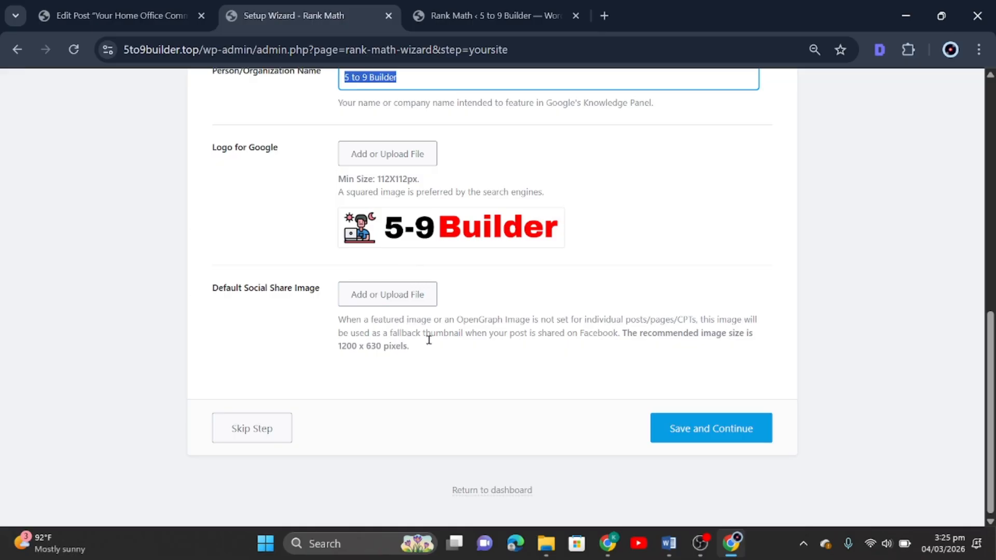
{"action": "left_click", "coordinate": [711, 428]}
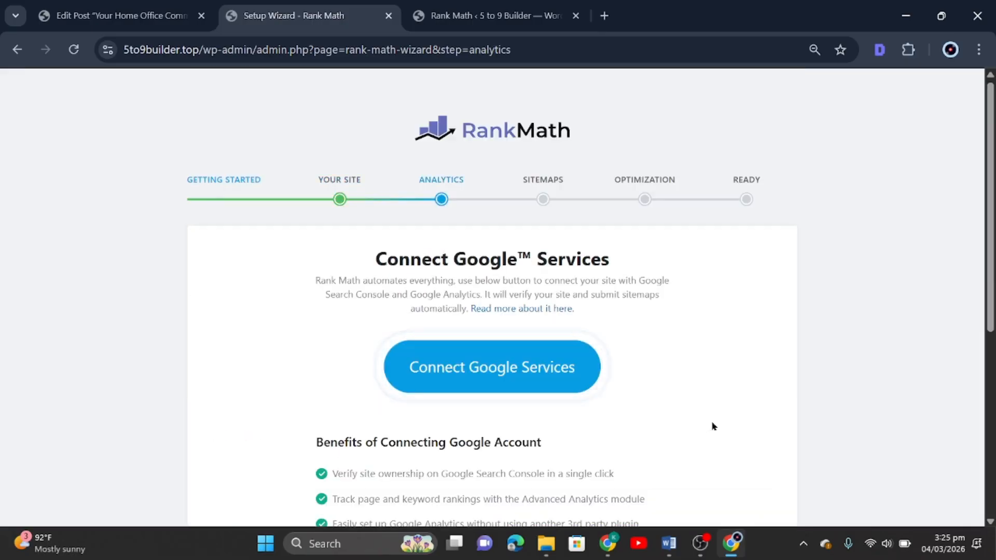
Review the benefits of connecting Google Services and skip the wizard's Analytics step
{"action": "scroll", "coordinate": [460, 356], "scroll_direction": "down", "scroll_amount": 1}
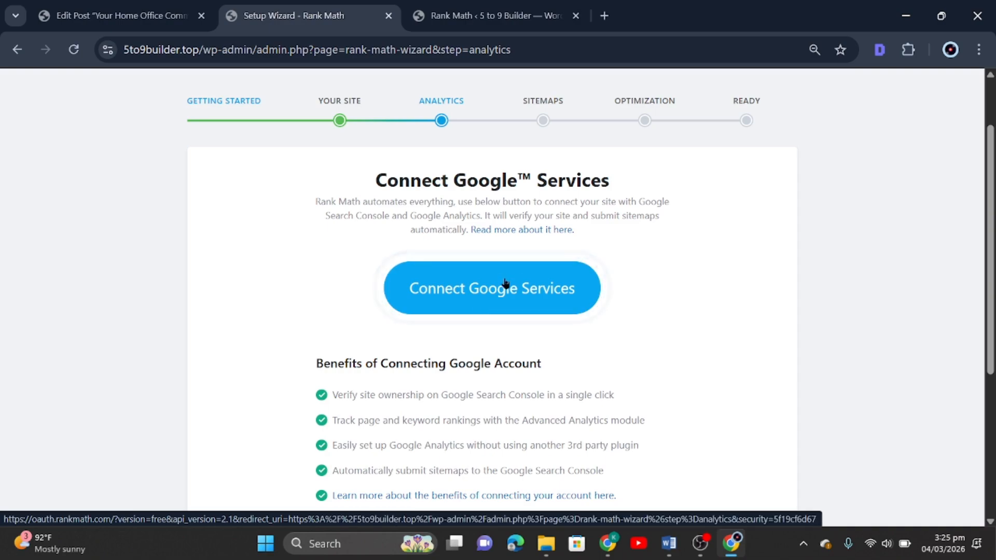
{"action": "scroll", "coordinate": [427, 244], "scroll_direction": "up", "scroll_amount": 2}
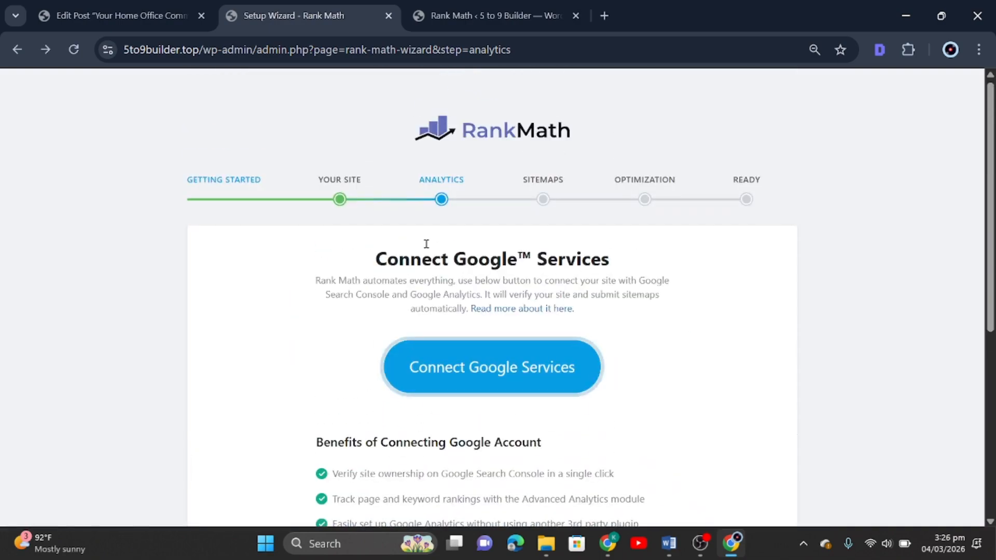
{"action": "scroll", "coordinate": [434, 244], "scroll_direction": "down", "scroll_amount": 3}
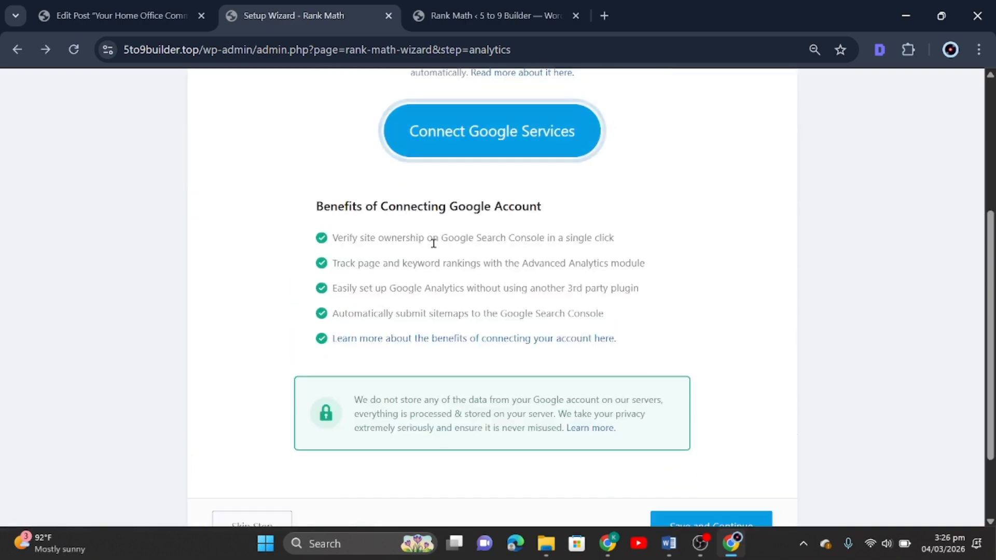
{"action": "scroll", "coordinate": [482, 280], "scroll_direction": "up", "scroll_amount": 2}
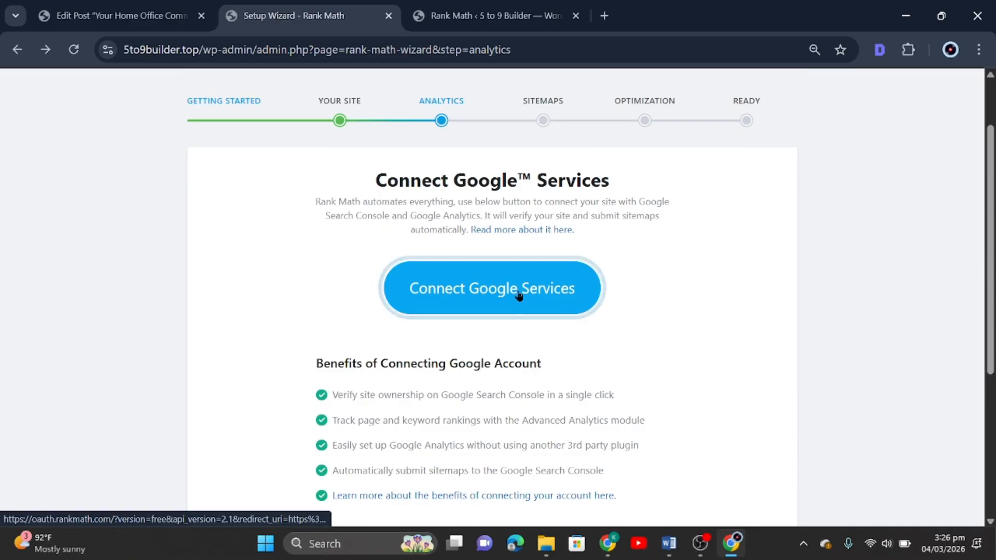
{"action": "scroll", "coordinate": [334, 313], "scroll_direction": "down", "scroll_amount": 2}
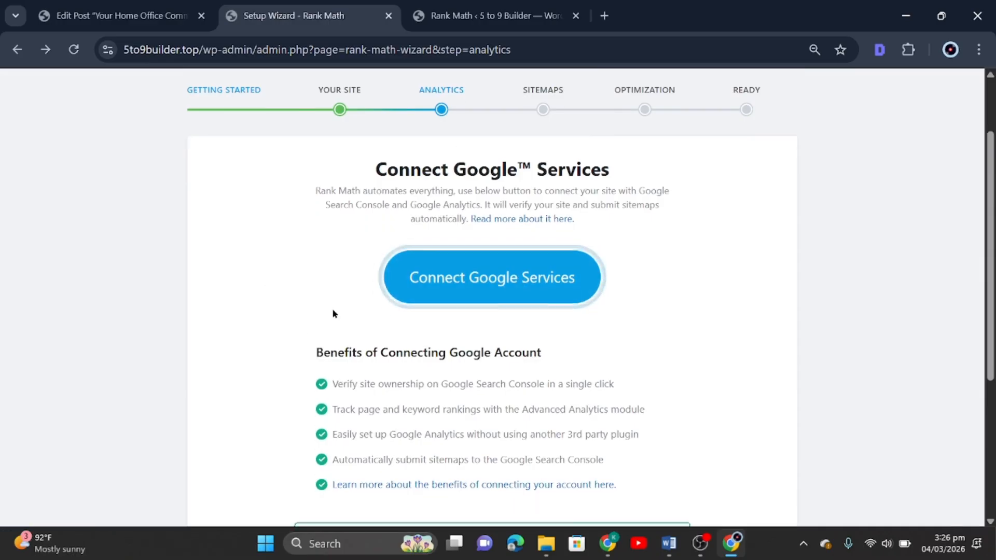
{"action": "scroll", "coordinate": [402, 407], "scroll_direction": "down", "scroll_amount": 3}
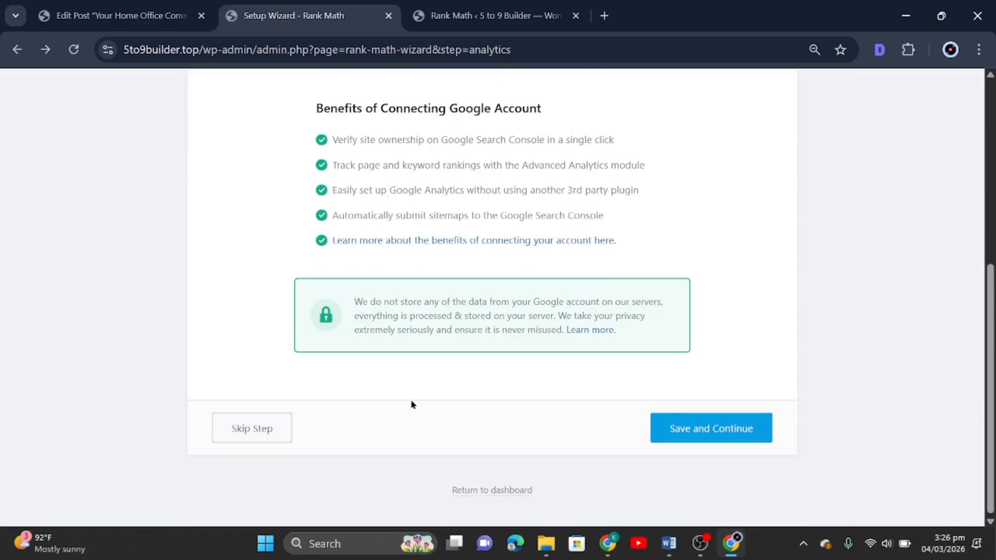
{"action": "left_click", "coordinate": [250, 431]}
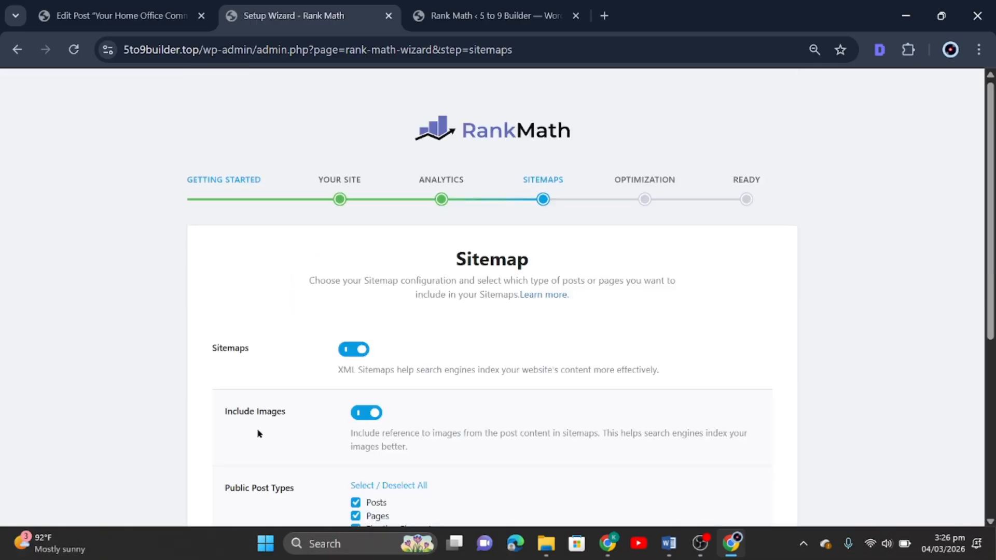
Review the sitemap settings and save them with images, all public post types including My Library, and Categories included
{"action": "scroll", "coordinate": [480, 343], "scroll_direction": "down", "scroll_amount": 4}
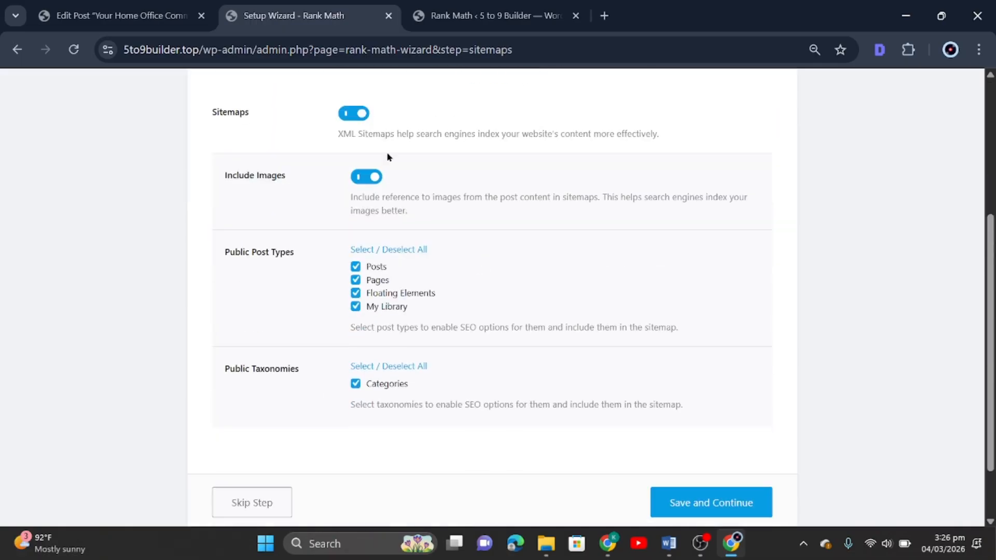
{"action": "scroll", "coordinate": [437, 254], "scroll_direction": "up", "scroll_amount": 4}
{"action": "scroll", "coordinate": [363, 365], "scroll_direction": "down", "scroll_amount": 4}
{"action": "left_click", "coordinate": [355, 308]}
{"action": "left_click", "coordinate": [356, 306]}
{"action": "scroll", "coordinate": [398, 400], "scroll_direction": "down", "scroll_amount": 2}
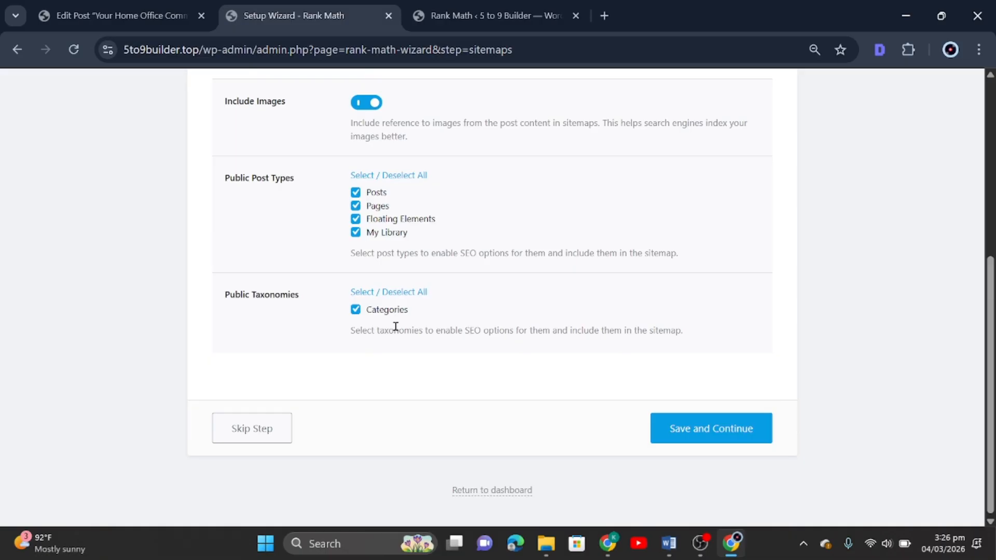
{"action": "scroll", "coordinate": [536, 422], "scroll_direction": "up", "scroll_amount": 6}
{"action": "scroll", "coordinate": [536, 422], "scroll_direction": "down", "scroll_amount": 6}
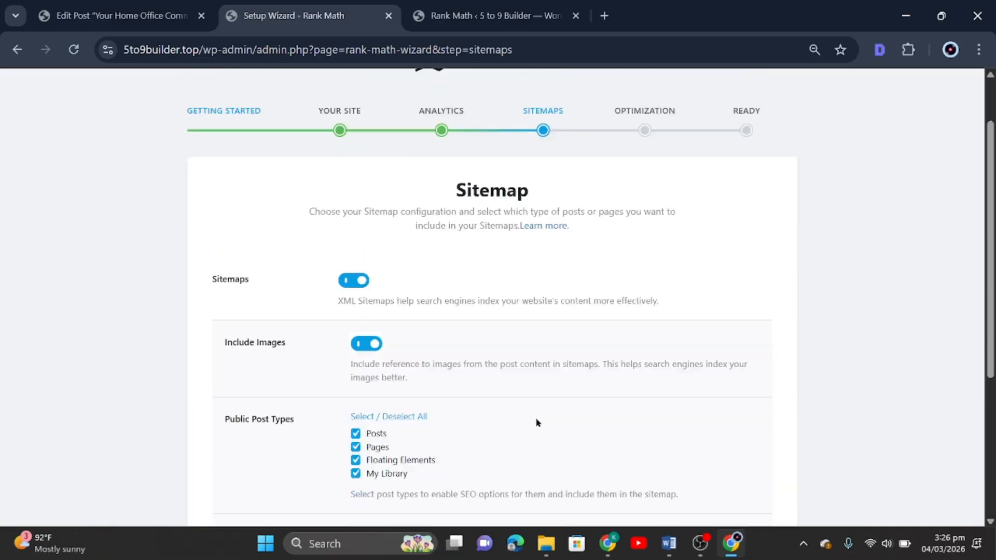
{"action": "left_click", "coordinate": [700, 433]}
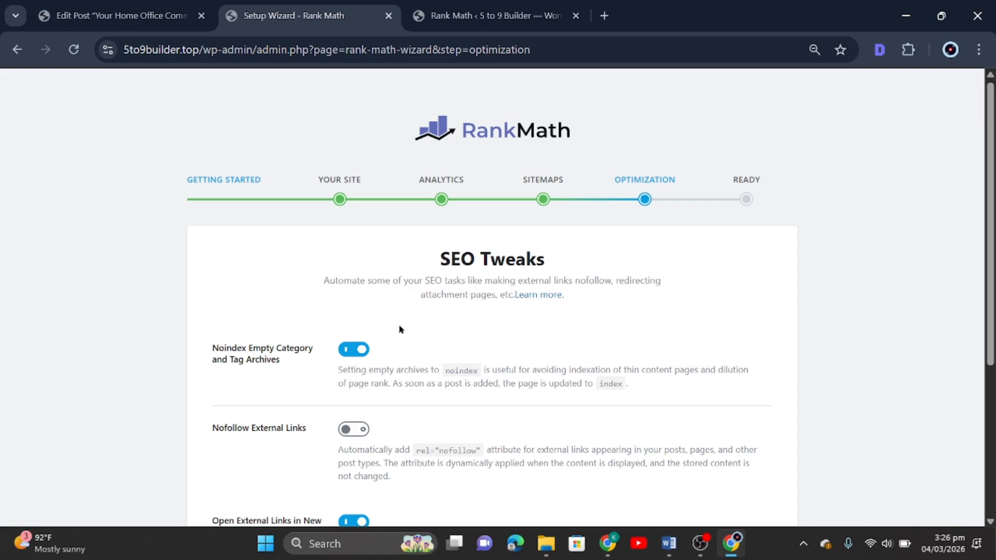
Examine the wizard's SEO Tweaks settings, the Rank Math modules list and the opening sections of the home office draft post
{"action": "scroll", "coordinate": [401, 330], "scroll_direction": "down", "scroll_amount": 3}
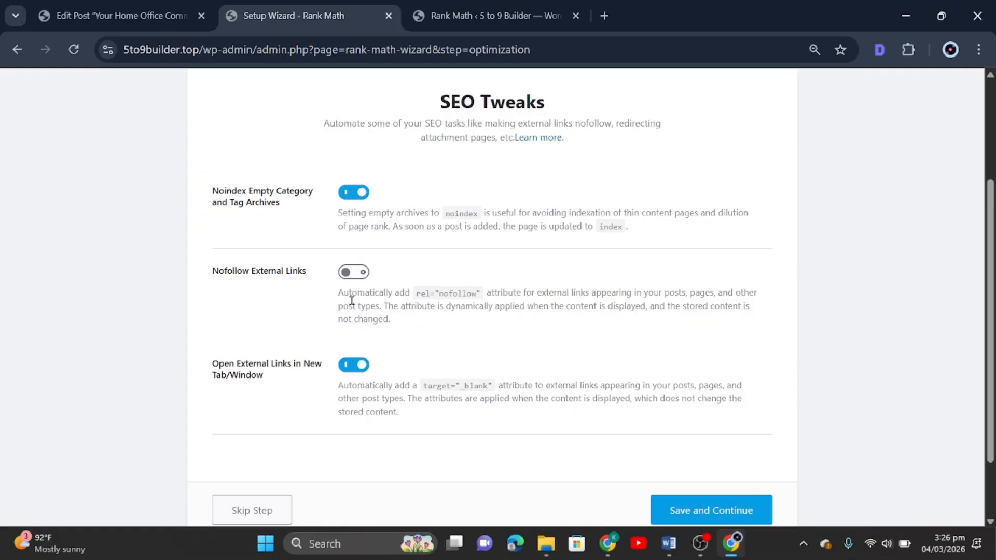
{"action": "scroll", "coordinate": [400, 373], "scroll_direction": "down", "scroll_amount": 2}
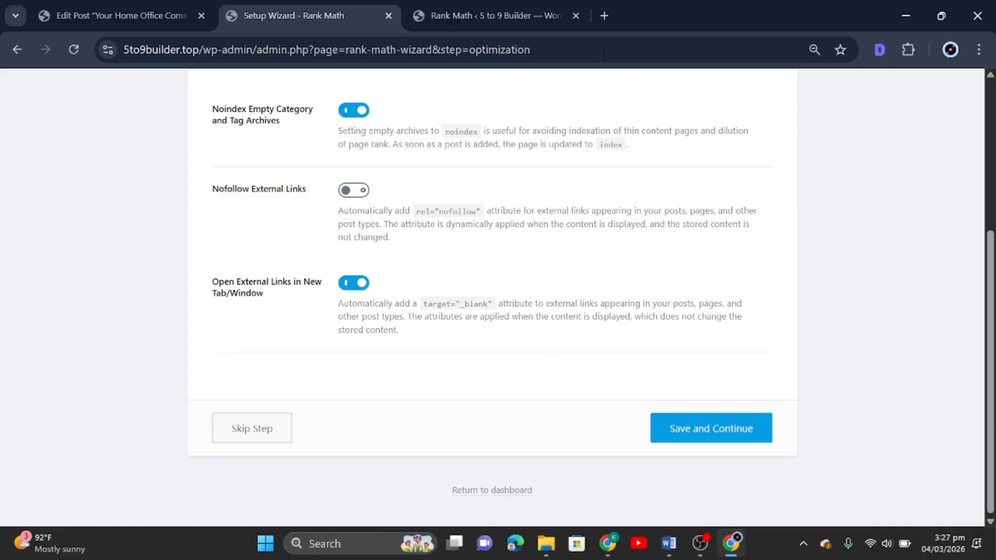
{"action": "left_click", "coordinate": [490, 16]}
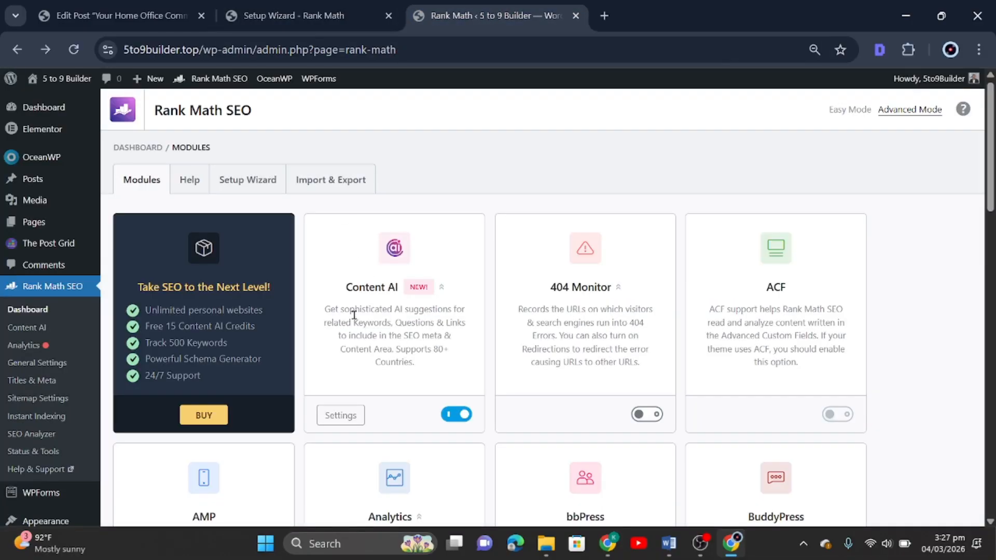
{"action": "scroll", "coordinate": [417, 389], "scroll_direction": "down", "scroll_amount": 12}
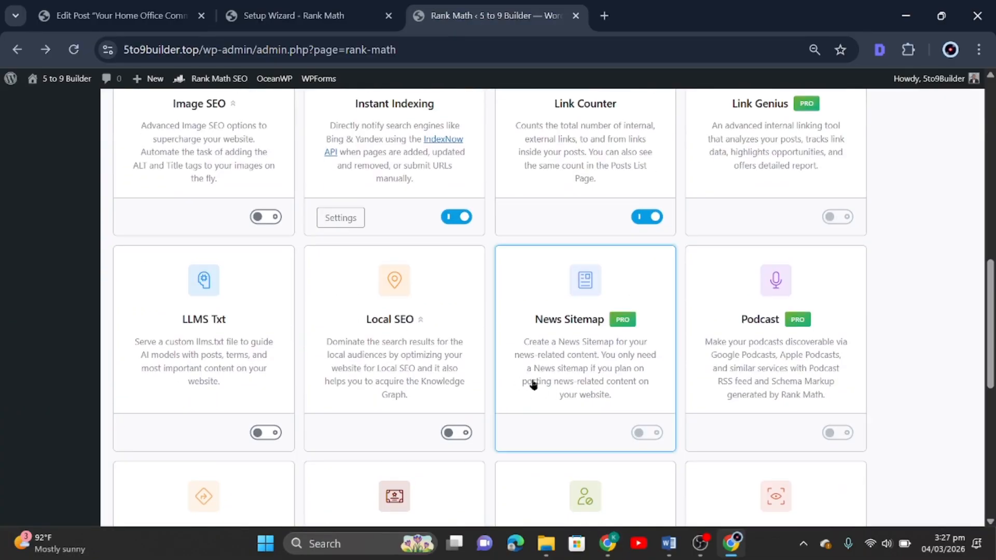
{"action": "left_click", "coordinate": [307, 15]}
{"action": "left_click", "coordinate": [119, 16]}
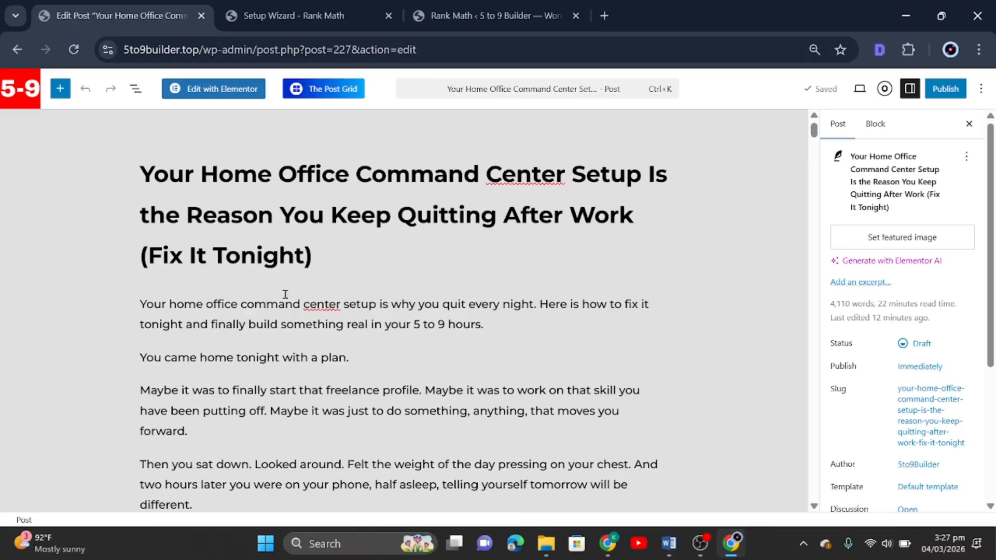
{"action": "scroll", "coordinate": [285, 294], "scroll_direction": "down", "scroll_amount": 5}
{"action": "scroll", "coordinate": [322, 337], "scroll_direction": "down", "scroll_amount": 5}
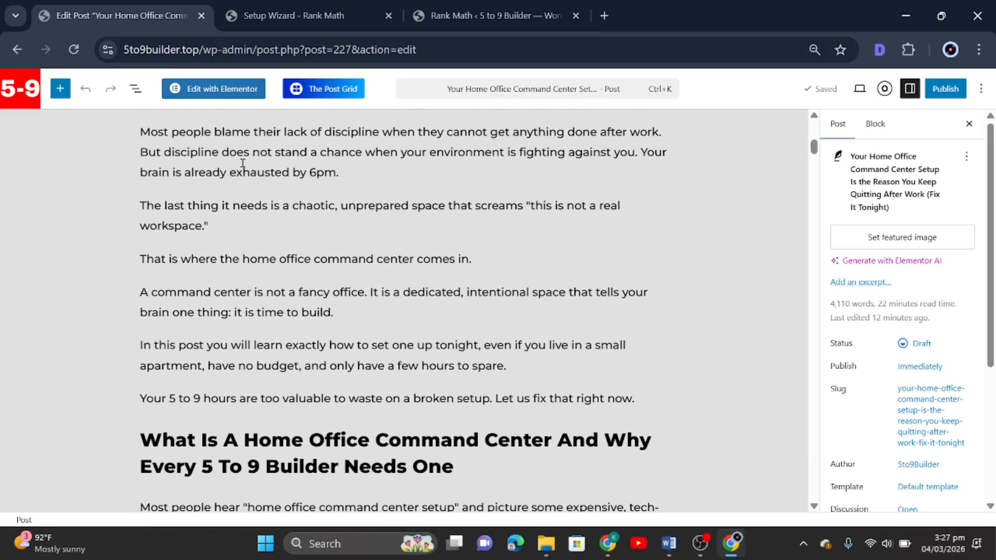
{"action": "left_click", "coordinate": [485, 13]}
{"action": "left_click", "coordinate": [312, 13]}
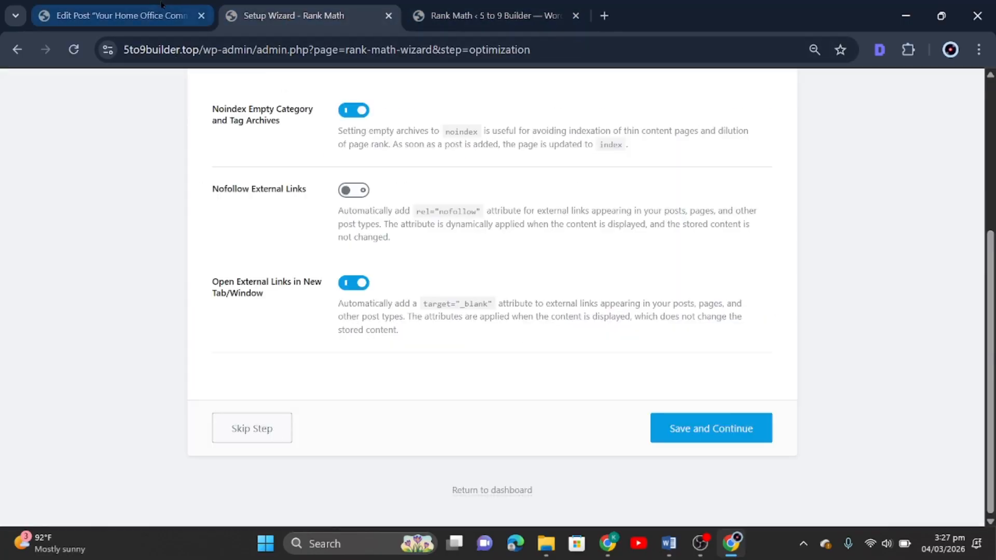
{"action": "left_click", "coordinate": [161, 6]}
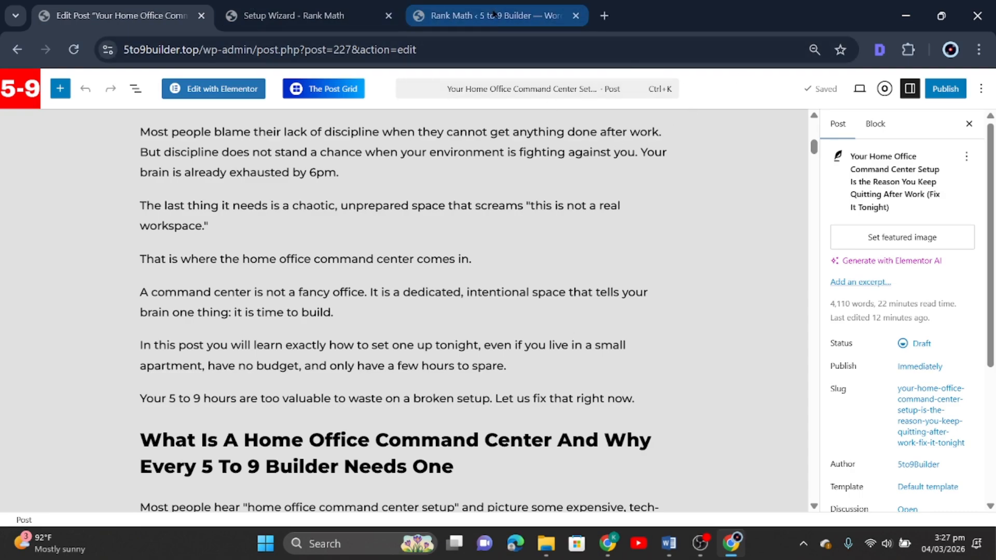
Save the SEO Tweaks in the setup wizard and enable auto update of the plugin
{"action": "left_click", "coordinate": [329, 21]}
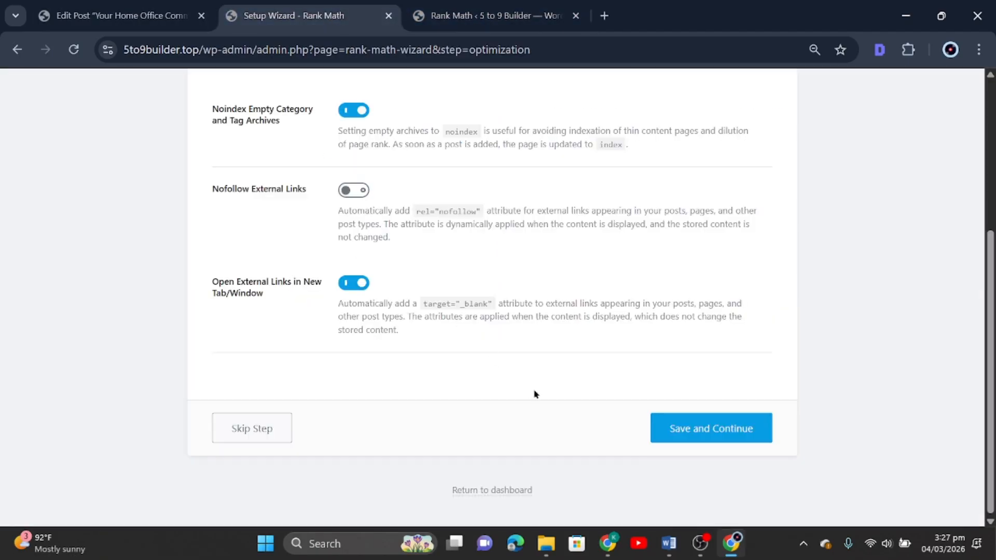
{"action": "left_click", "coordinate": [677, 430]}
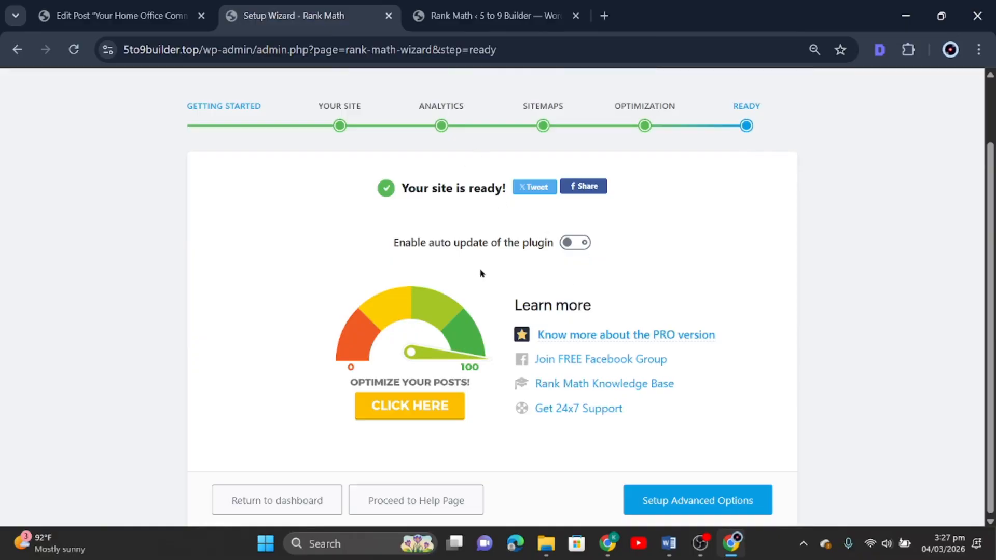
{"action": "left_click", "coordinate": [576, 243]}
Set up the advanced options, saving the Role Manager, 404 Monitor and Redirections settings with all three turned off
{"action": "left_click", "coordinate": [680, 505]}
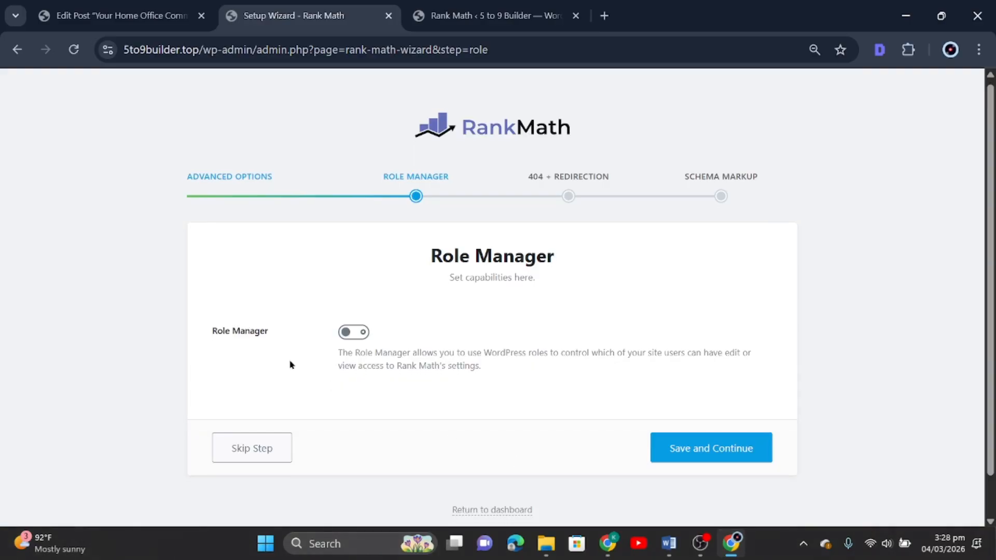
{"action": "scroll", "coordinate": [289, 363], "scroll_direction": "down", "scroll_amount": 1}
{"action": "left_click", "coordinate": [701, 409]}
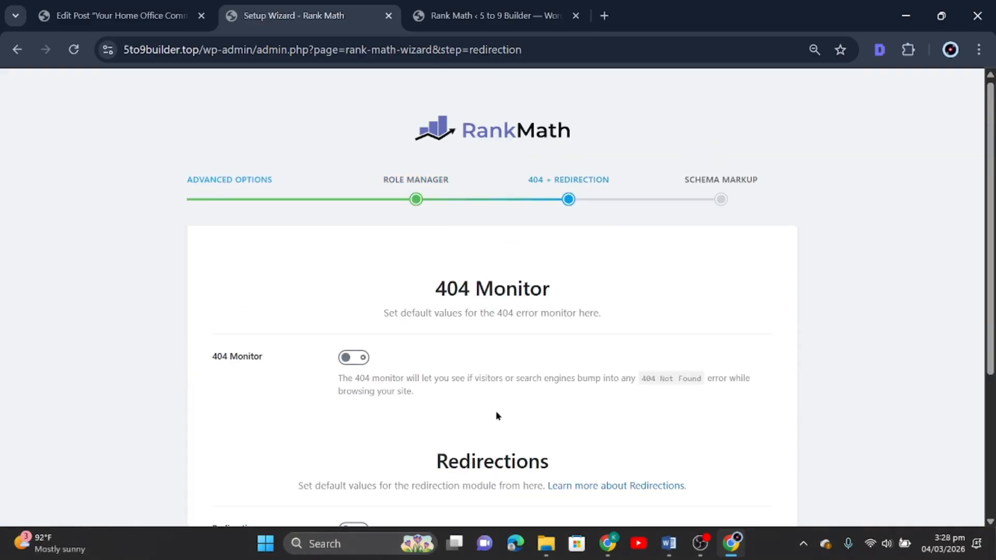
{"action": "scroll", "coordinate": [496, 416], "scroll_direction": "down", "scroll_amount": 4}
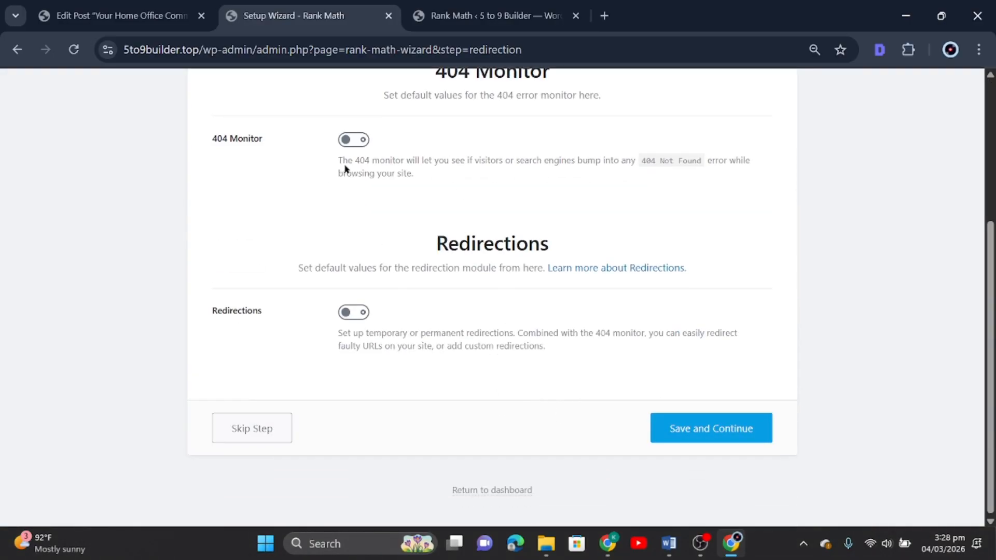
{"action": "left_click", "coordinate": [696, 433]}
Choose Article as the schema type for posts with the Blog Post article type, and save the Schema Markup settings
{"action": "scroll", "coordinate": [692, 412], "scroll_direction": "down", "scroll_amount": 4}
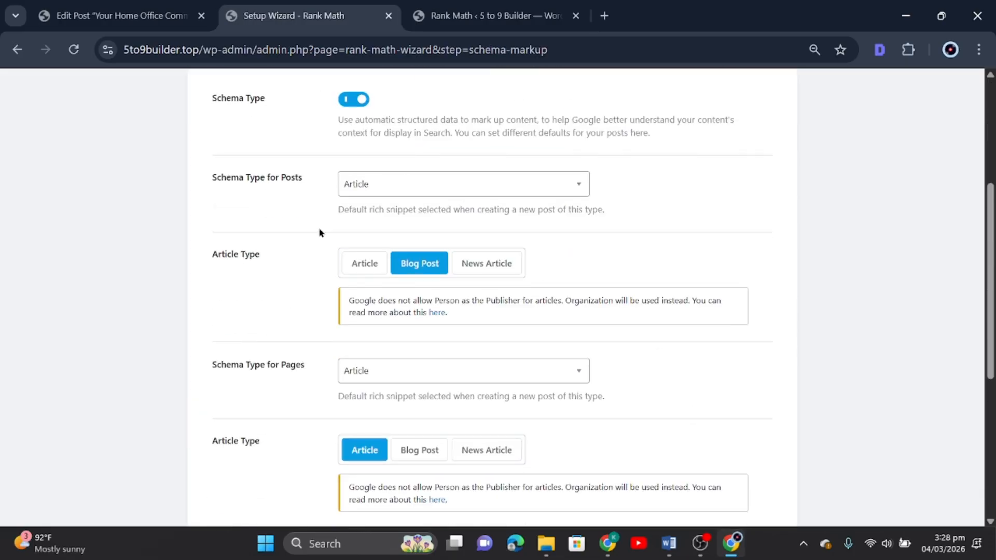
{"action": "scroll", "coordinate": [334, 296], "scroll_direction": "up", "scroll_amount": 2}
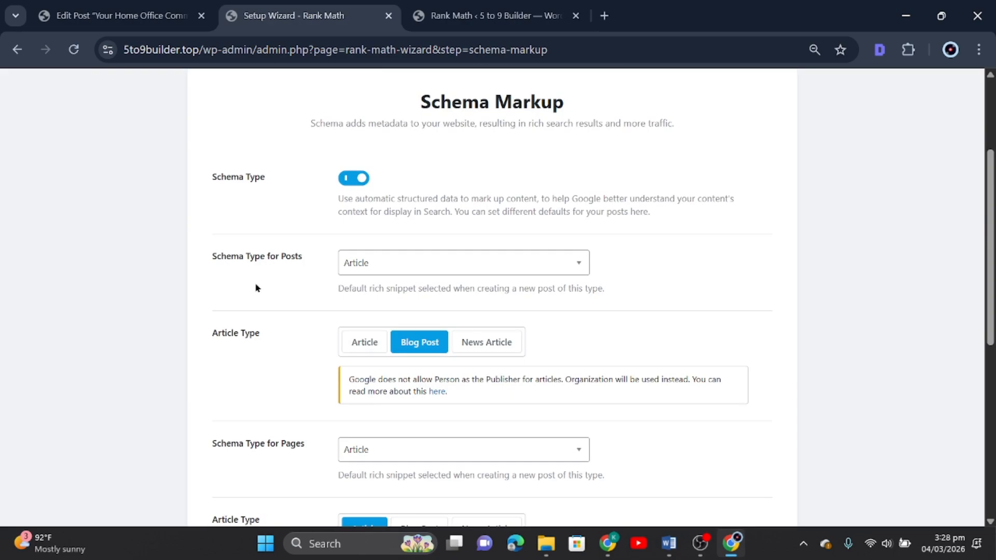
{"action": "left_click", "coordinate": [472, 263]}
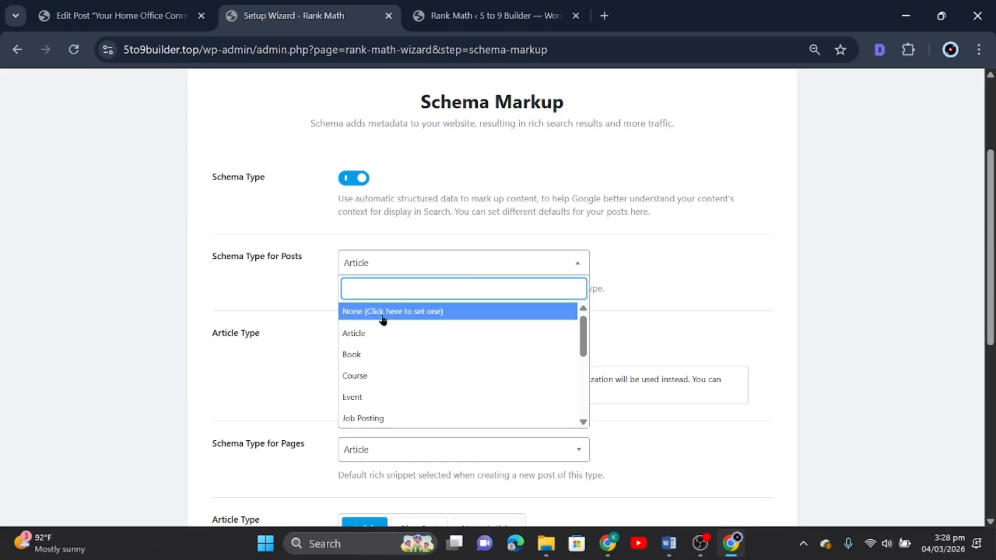
{"action": "scroll", "coordinate": [383, 335], "scroll_direction": "down", "scroll_amount": 5}
{"action": "scroll", "coordinate": [383, 334], "scroll_direction": "up", "scroll_amount": 5}
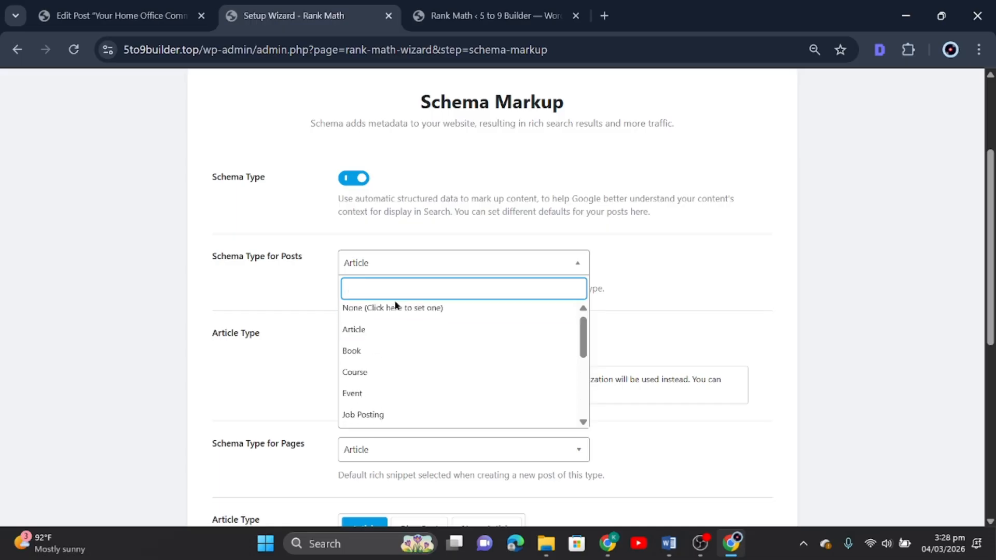
{"action": "left_click", "coordinate": [384, 333]}
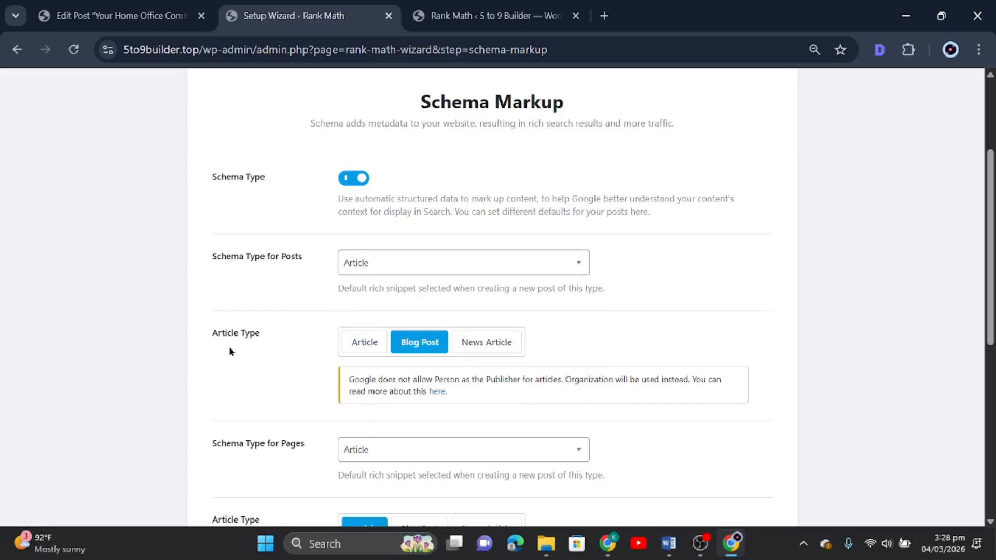
{"action": "scroll", "coordinate": [417, 405], "scroll_direction": "down", "scroll_amount": 3}
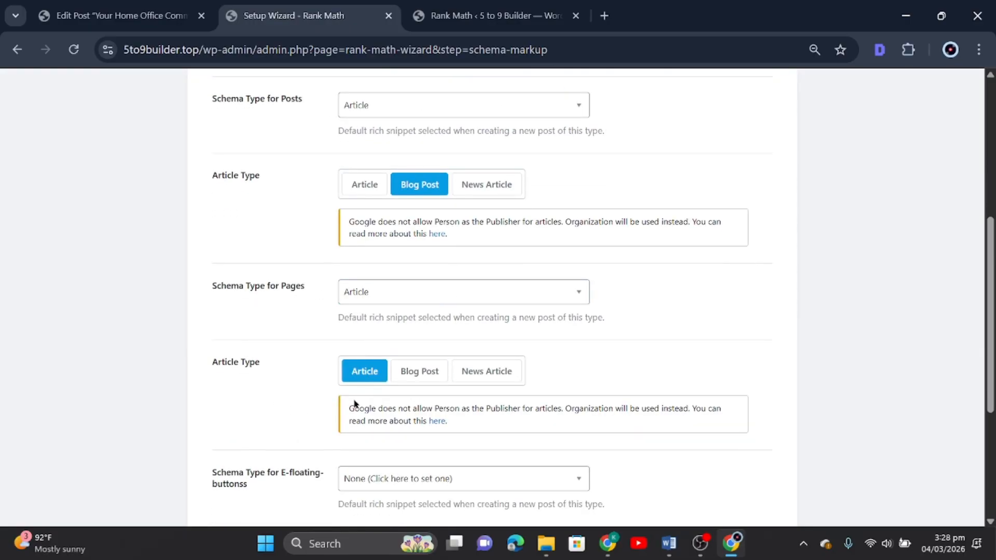
{"action": "scroll", "coordinate": [353, 405], "scroll_direction": "down", "scroll_amount": 3}
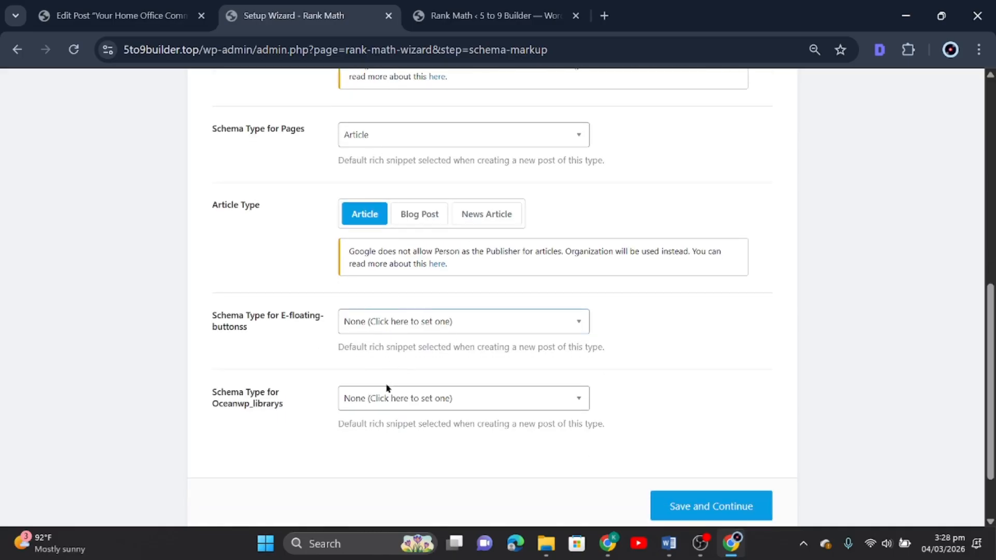
{"action": "scroll", "coordinate": [436, 391], "scroll_direction": "down", "scroll_amount": 3}
{"action": "left_click", "coordinate": [704, 437]}
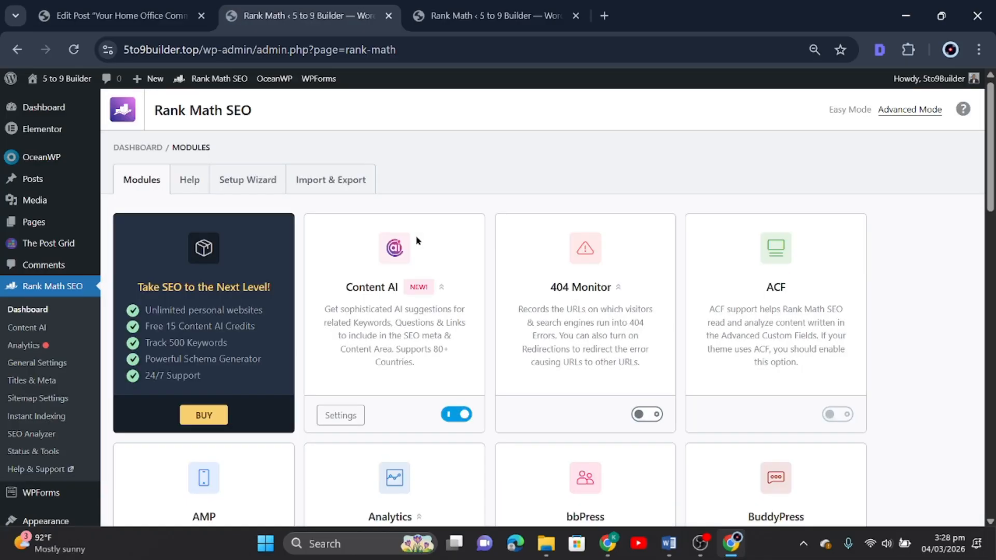
Look through the modules on the Rank Math dashboard and return to the other Rank Math modules tab
{"action": "scroll", "coordinate": [417, 240], "scroll_direction": "down", "scroll_amount": 15}
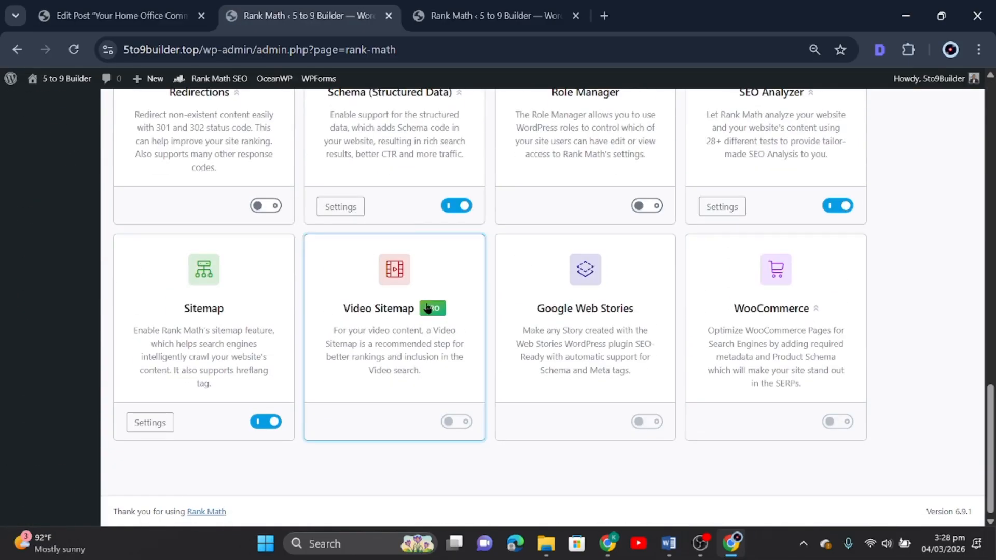
{"action": "scroll", "coordinate": [428, 308], "scroll_direction": "up", "scroll_amount": 15}
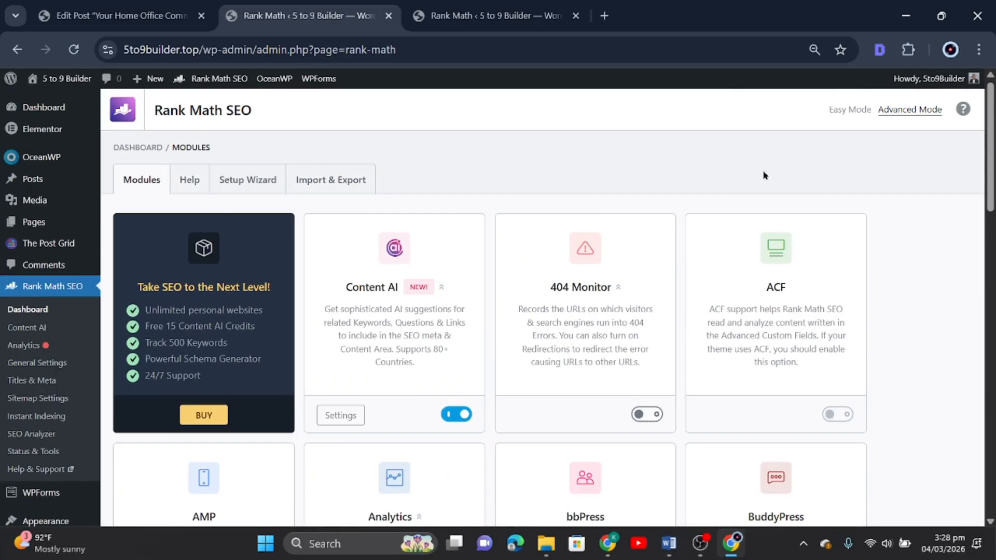
{"action": "left_click", "coordinate": [443, 25]}
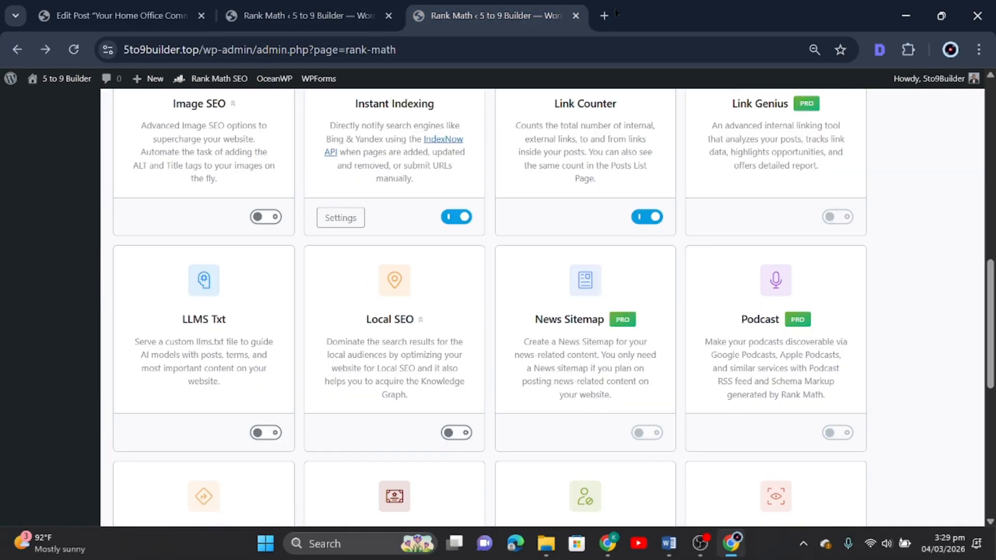
Close the extra Rank Math browser tab, move the post editor tab after the remaining Rank Math tab, and reload the post
{"action": "left_click", "coordinate": [575, 16]}
{"action": "left_click", "coordinate": [119, 16]}
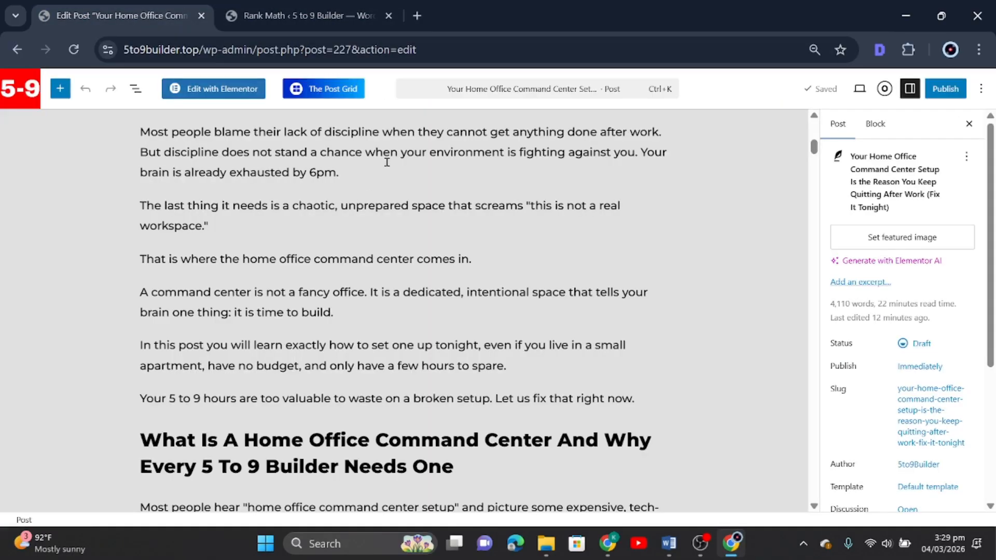
{"action": "scroll", "coordinate": [384, 209], "scroll_direction": "up", "scroll_amount": 5}
{"action": "left_click", "coordinate": [306, 16]}
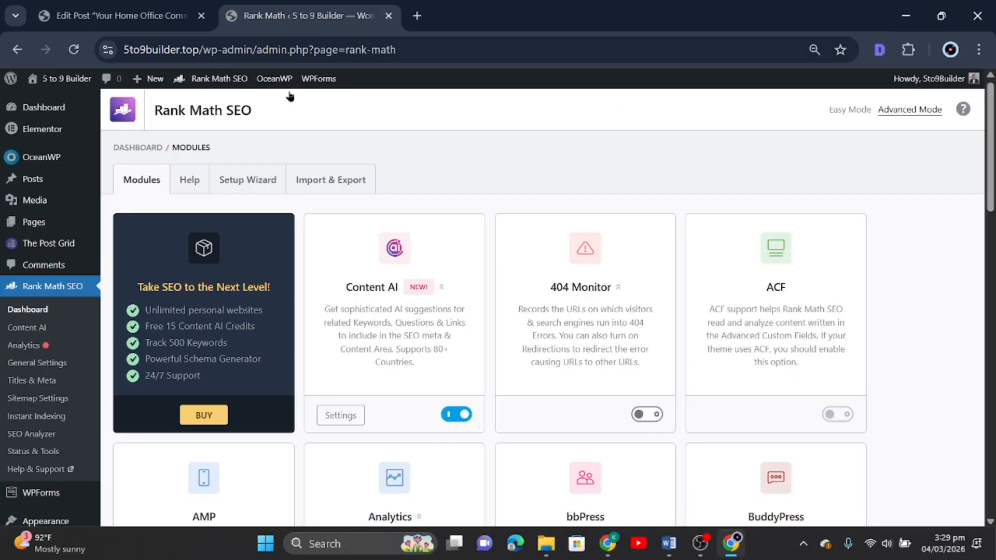
{"action": "left_click_drag", "start_coordinate": [147, 25], "coordinate": [275, 9]}
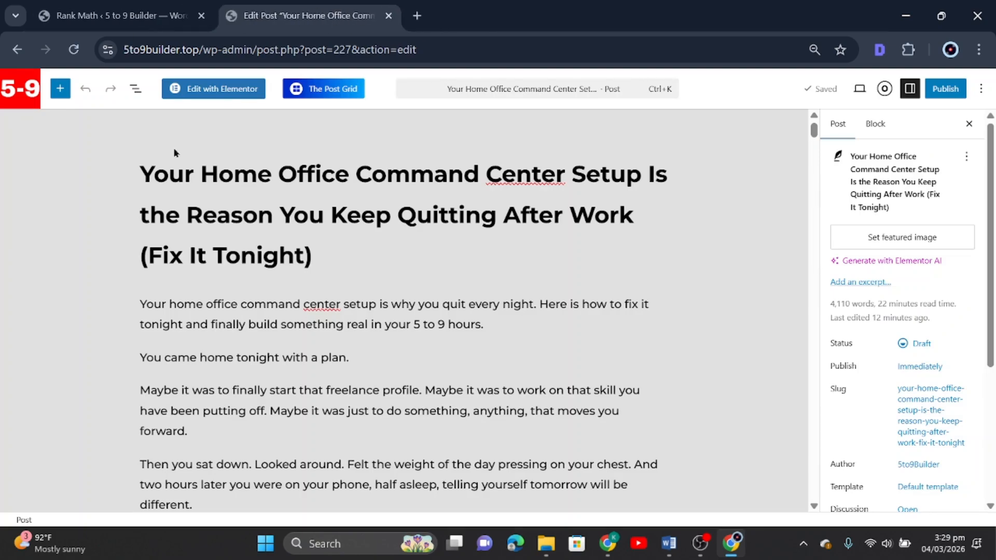
{"action": "left_click", "coordinate": [74, 50]}
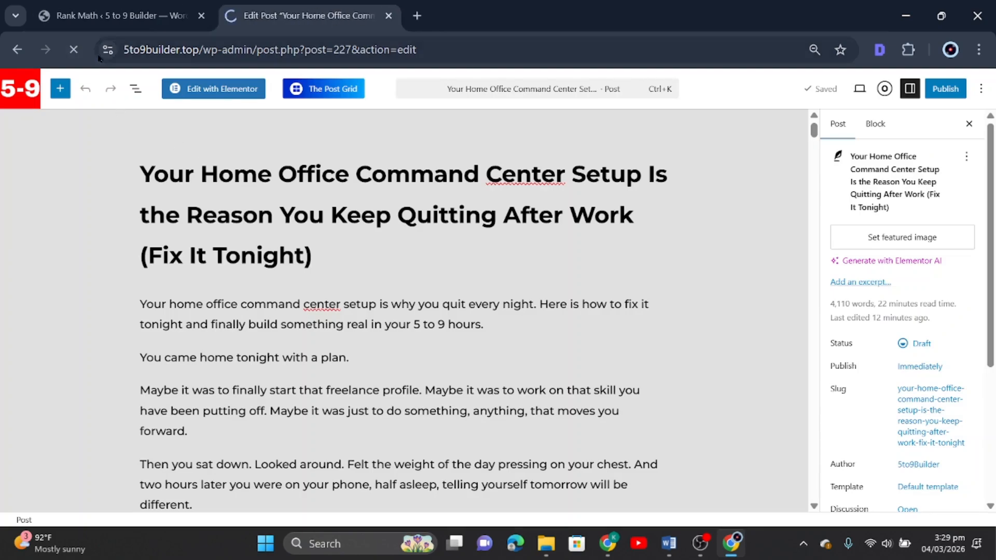
View the Rank Math Analytics page with its Google Services connection, and return to the Rank Math dashboard page
{"action": "left_click", "coordinate": [150, 20]}
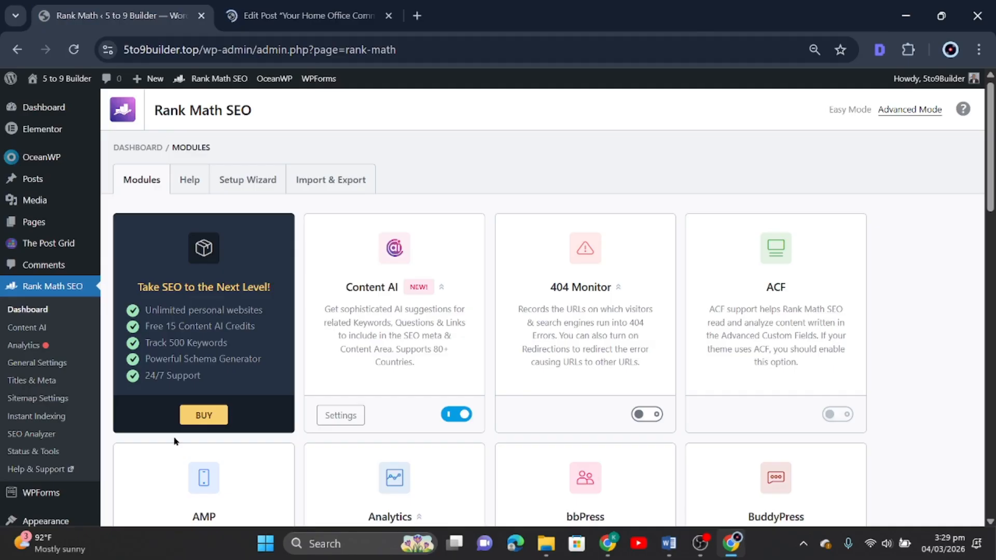
{"action": "scroll", "coordinate": [143, 323], "scroll_direction": "down", "scroll_amount": 1}
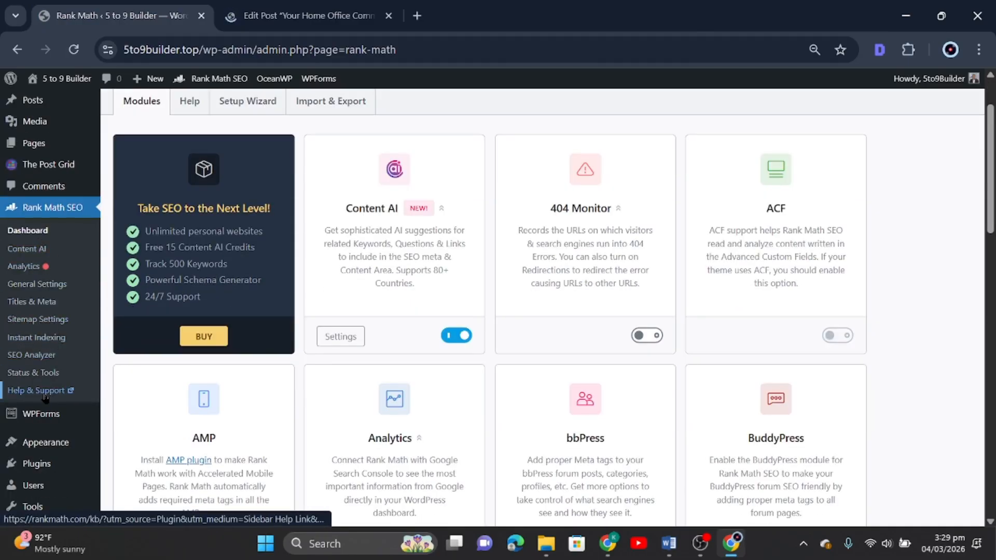
{"action": "left_click", "coordinate": [23, 267]}
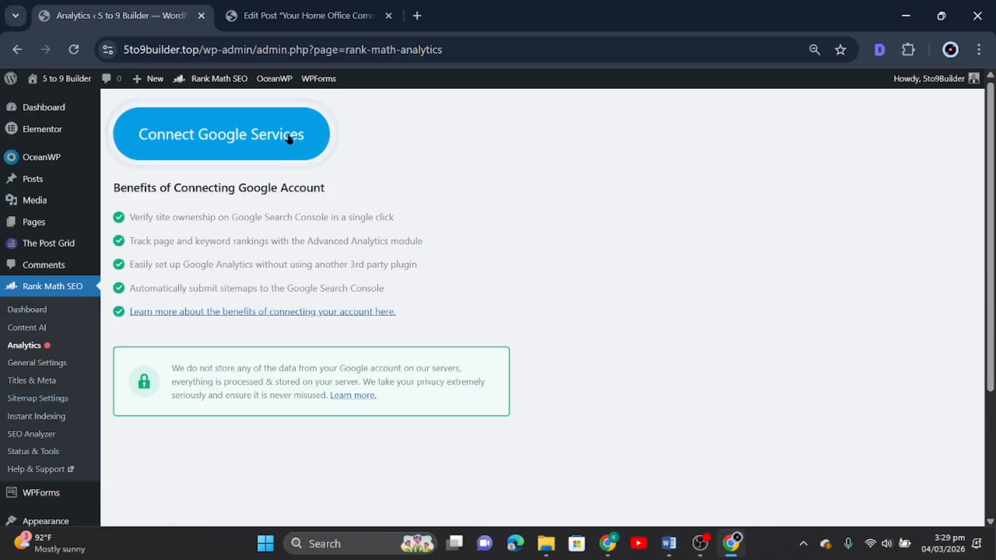
{"action": "left_click", "coordinate": [322, 20]}
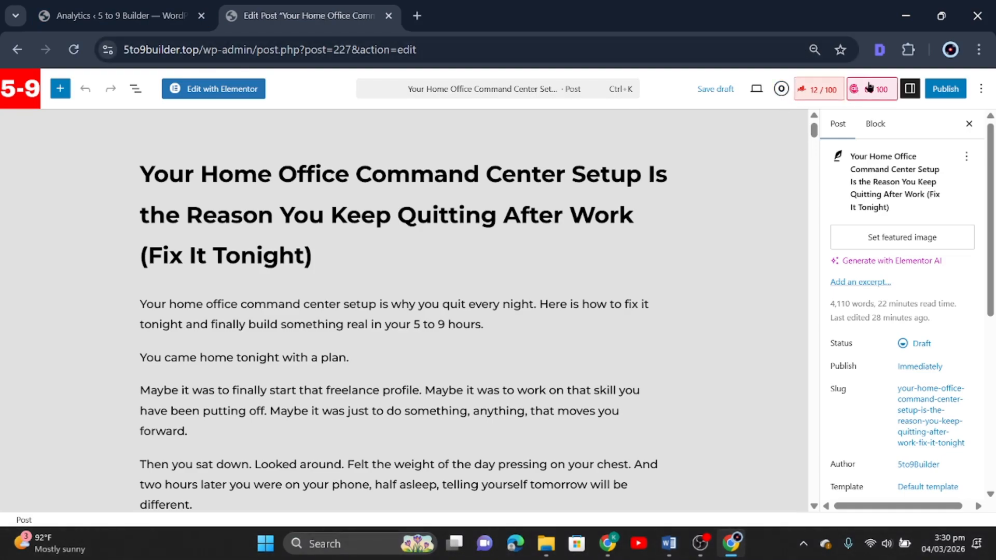
{"action": "left_click", "coordinate": [112, 16]}
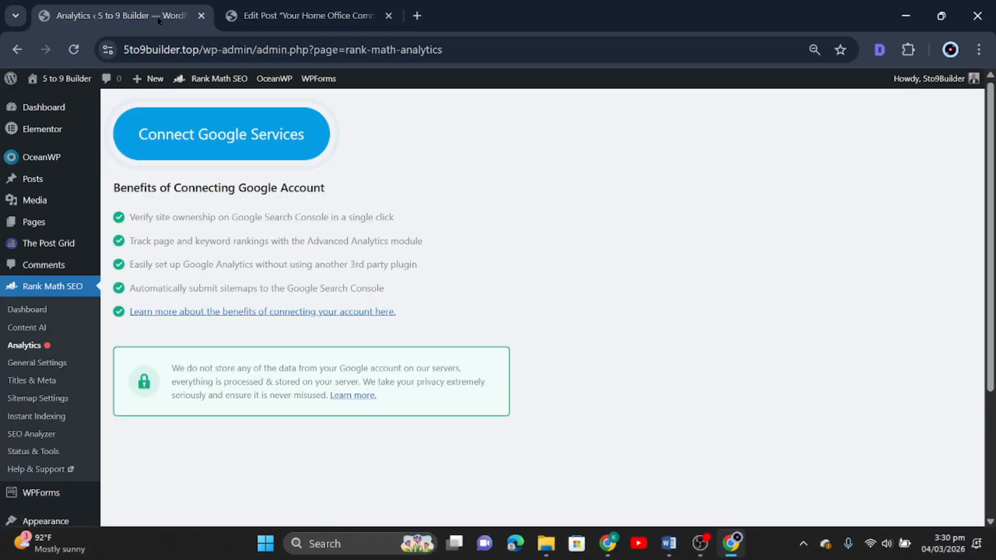
{"action": "left_click", "coordinate": [41, 307]}
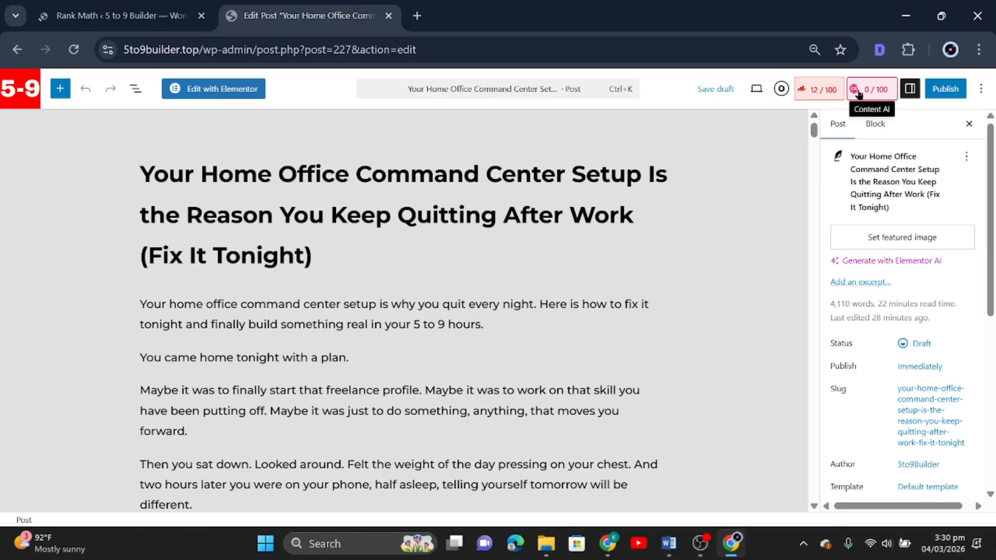
Open the Rank Math SEO settings of the home office draft post and examine the snippet preview, focus keyword and Basic SEO checks
{"action": "left_click", "coordinate": [816, 87]}
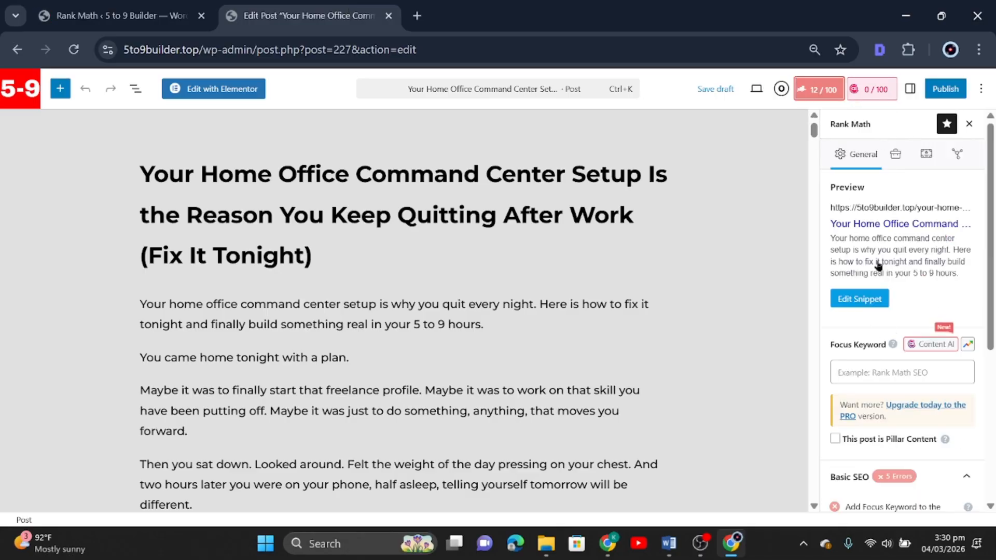
{"action": "scroll", "coordinate": [936, 306], "scroll_direction": "down", "scroll_amount": 5}
{"action": "scroll", "coordinate": [935, 302], "scroll_direction": "up", "scroll_amount": 5}
{"action": "scroll", "coordinate": [874, 211], "scroll_direction": "down", "scroll_amount": 5}
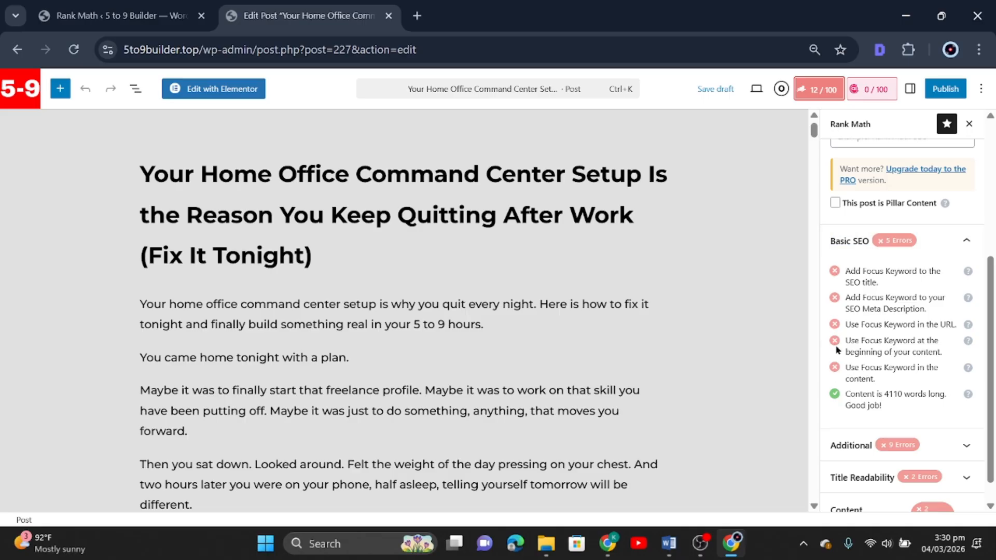
{"action": "scroll", "coordinate": [872, 405], "scroll_direction": "down", "scroll_amount": 1}
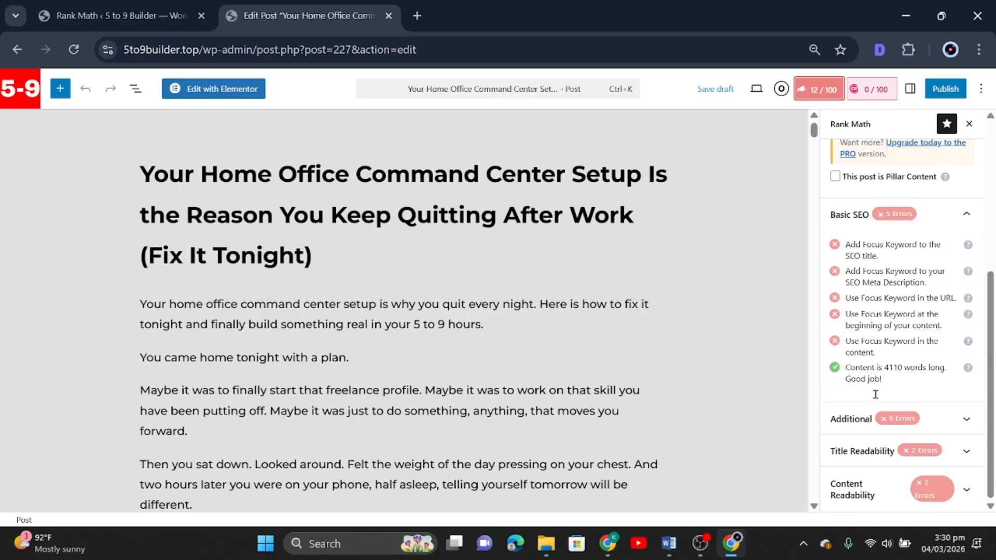
{"action": "scroll", "coordinate": [909, 383], "scroll_direction": "up", "scroll_amount": 5}
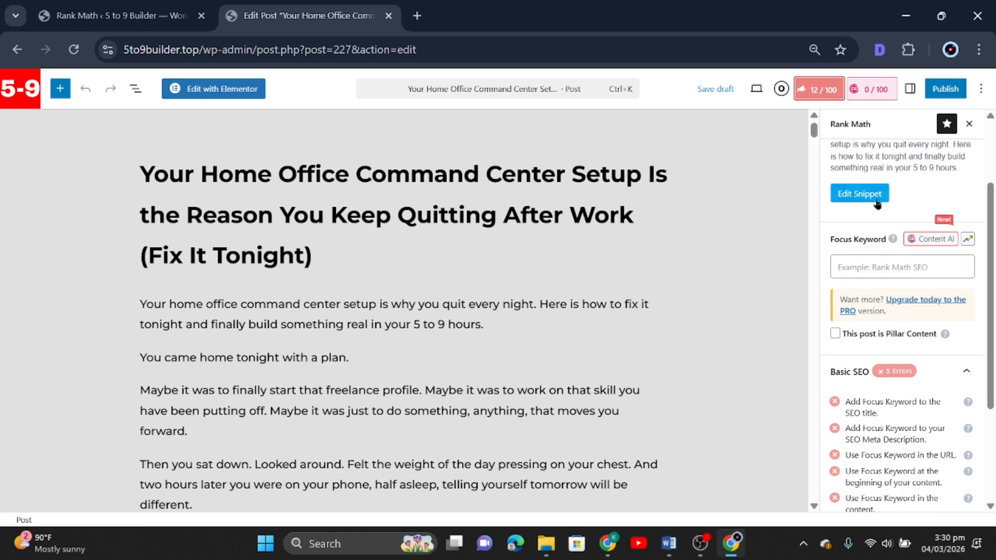
{"action": "scroll", "coordinate": [883, 210], "scroll_direction": "up", "scroll_amount": 2}
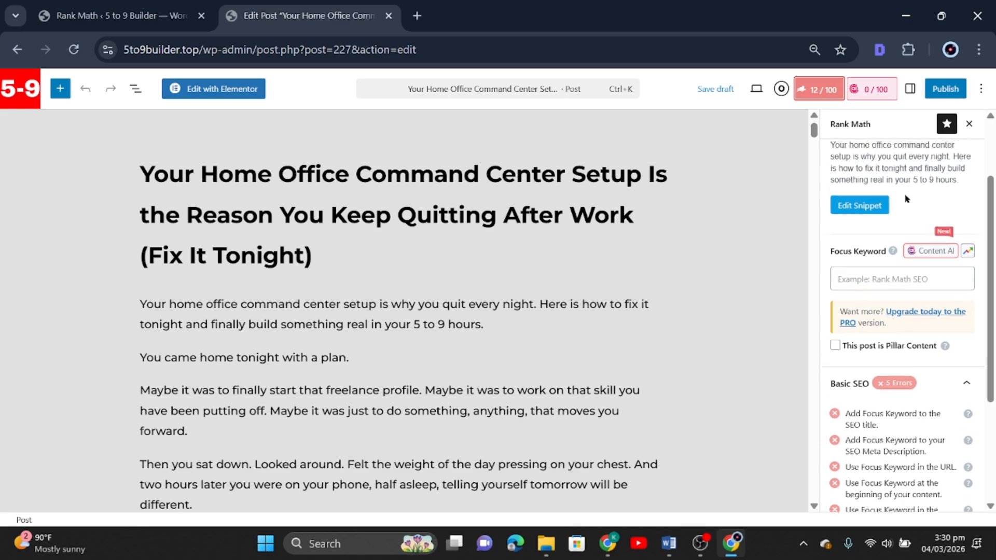
{"action": "scroll", "coordinate": [917, 267], "scroll_direction": "up", "scroll_amount": 1}
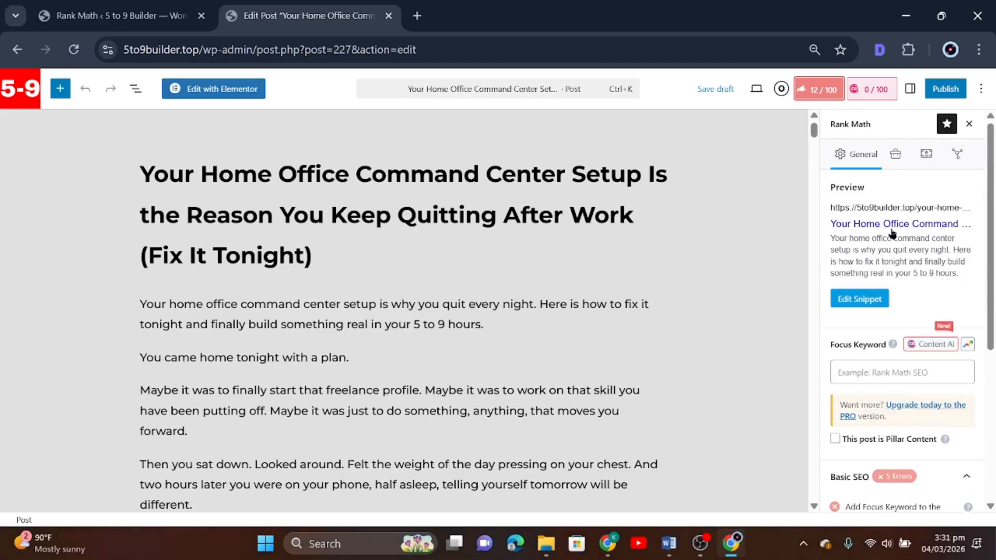
{"action": "scroll", "coordinate": [900, 287], "scroll_direction": "down", "scroll_amount": 5}
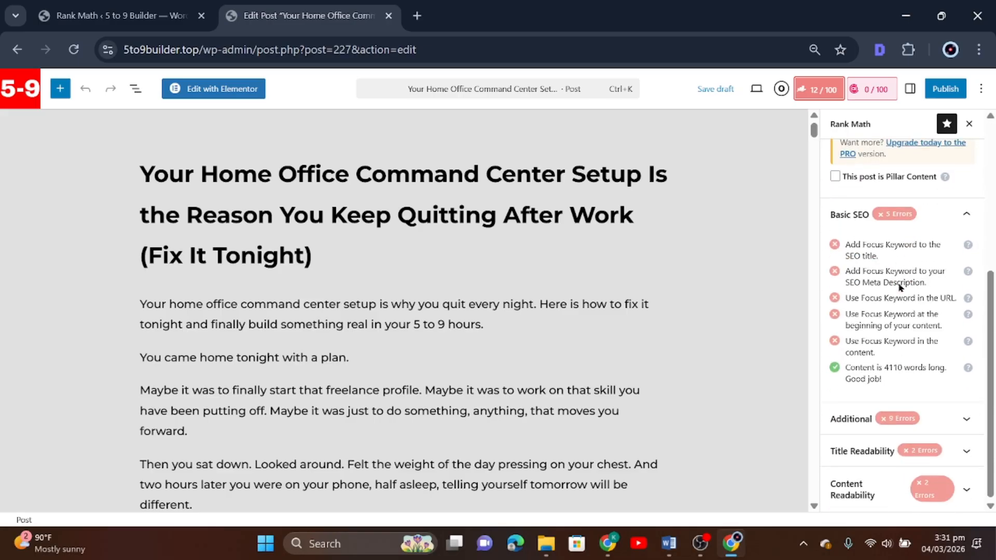
{"action": "scroll", "coordinate": [901, 277], "scroll_direction": "up", "scroll_amount": 5}
{"action": "scroll", "coordinate": [903, 282], "scroll_direction": "down", "scroll_amount": 4}
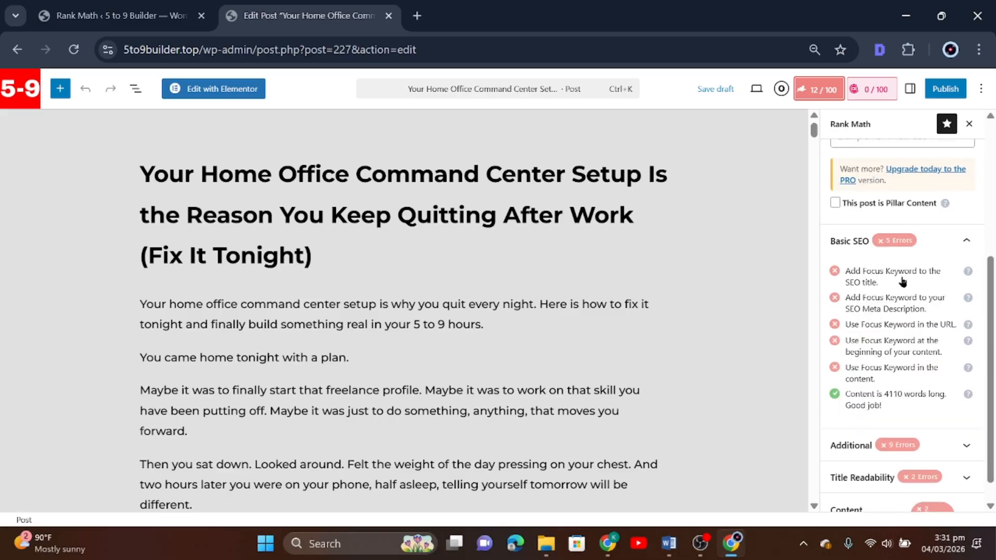
{"action": "scroll", "coordinate": [903, 282], "scroll_direction": "up", "scroll_amount": 5}
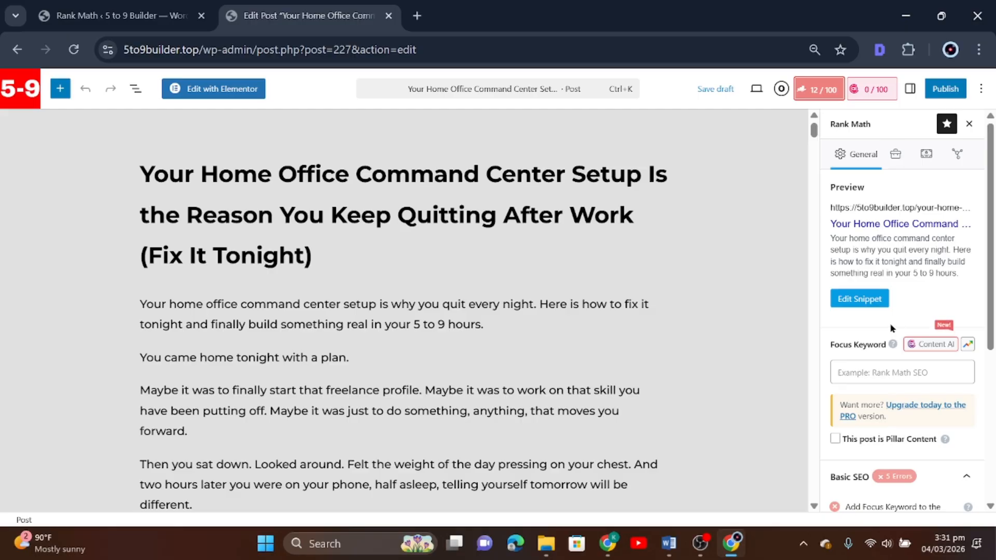
{"action": "scroll", "coordinate": [348, 218], "scroll_direction": "down", "scroll_amount": 15}
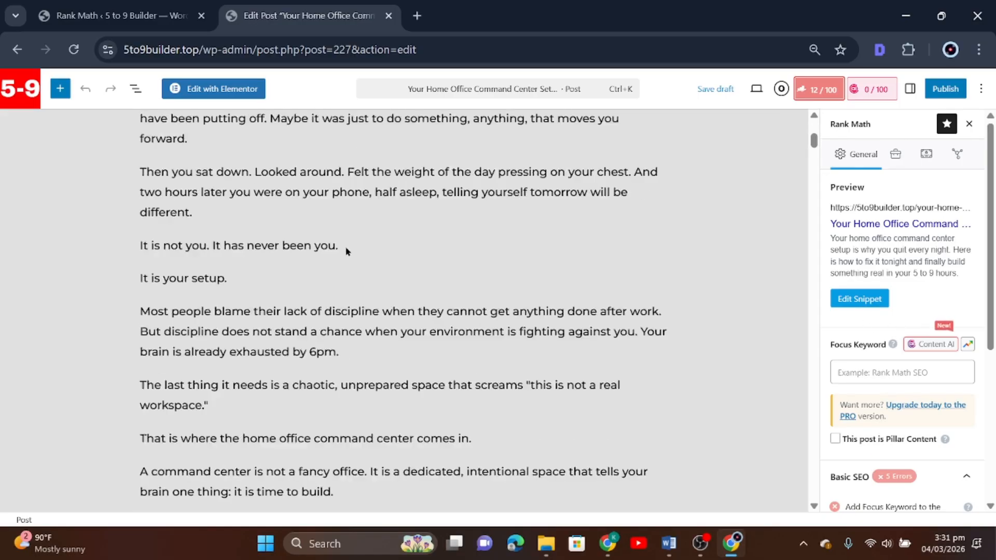
{"action": "scroll", "coordinate": [352, 231], "scroll_direction": "up", "scroll_amount": 15}
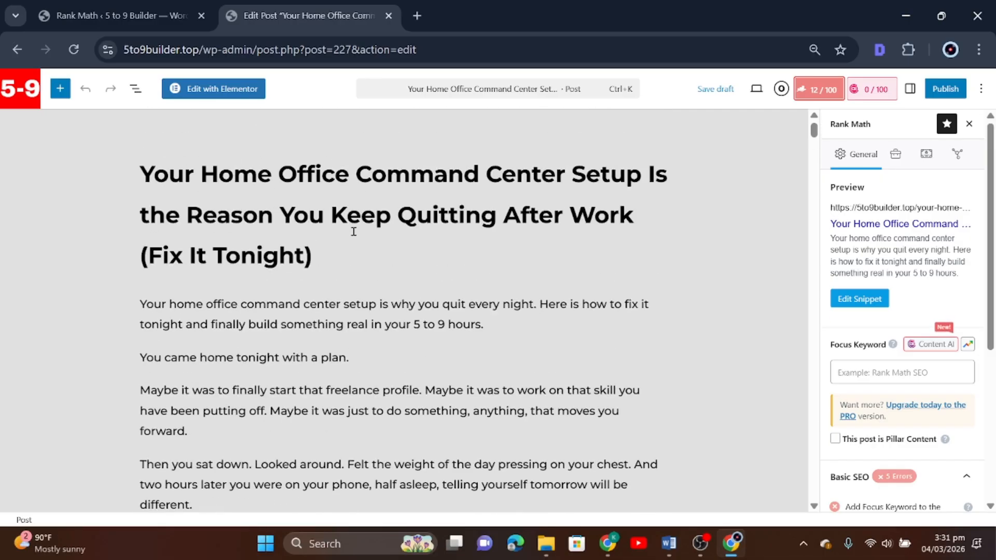
Mark the home office draft post as Pillar Content in its Rank Math settings
{"action": "scroll", "coordinate": [877, 259], "scroll_direction": "down", "scroll_amount": 3}
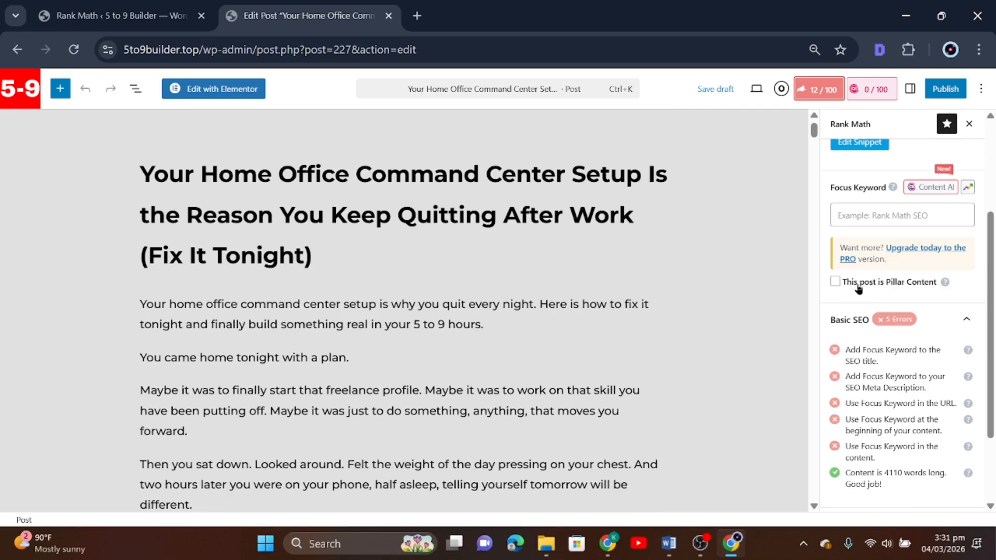
{"action": "left_click", "coordinate": [835, 283]}
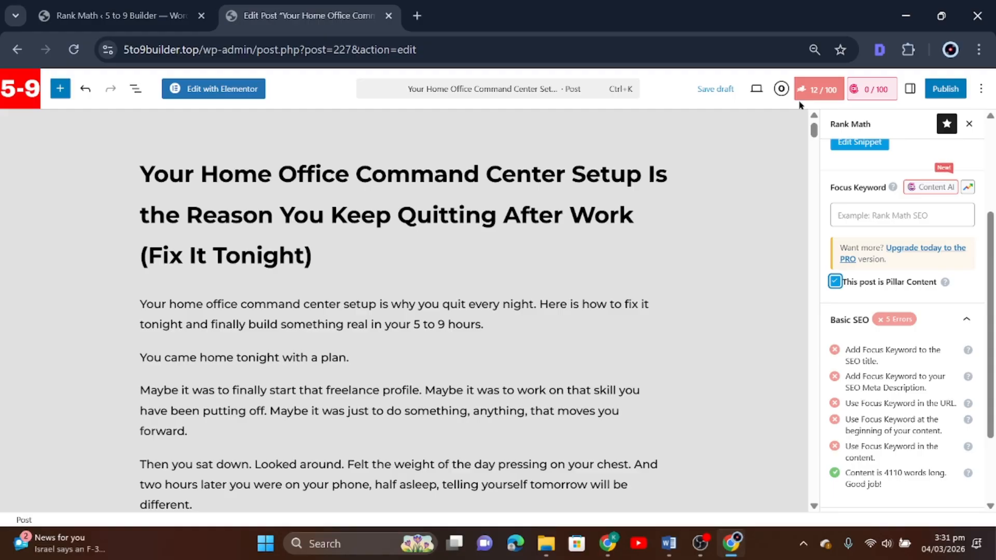
{"action": "scroll", "coordinate": [908, 312], "scroll_direction": "up", "scroll_amount": 4}
{"action": "scroll", "coordinate": [907, 311], "scroll_direction": "down", "scroll_amount": 4}
{"action": "scroll", "coordinate": [830, 282], "scroll_direction": "up", "scroll_amount": 3}
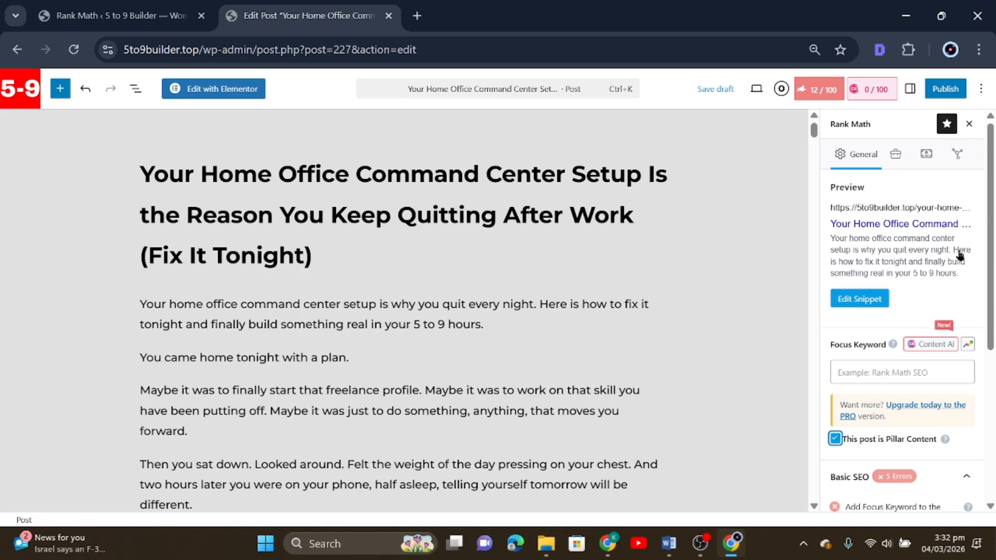
{"action": "scroll", "coordinate": [903, 311], "scroll_direction": "down", "scroll_amount": 5}
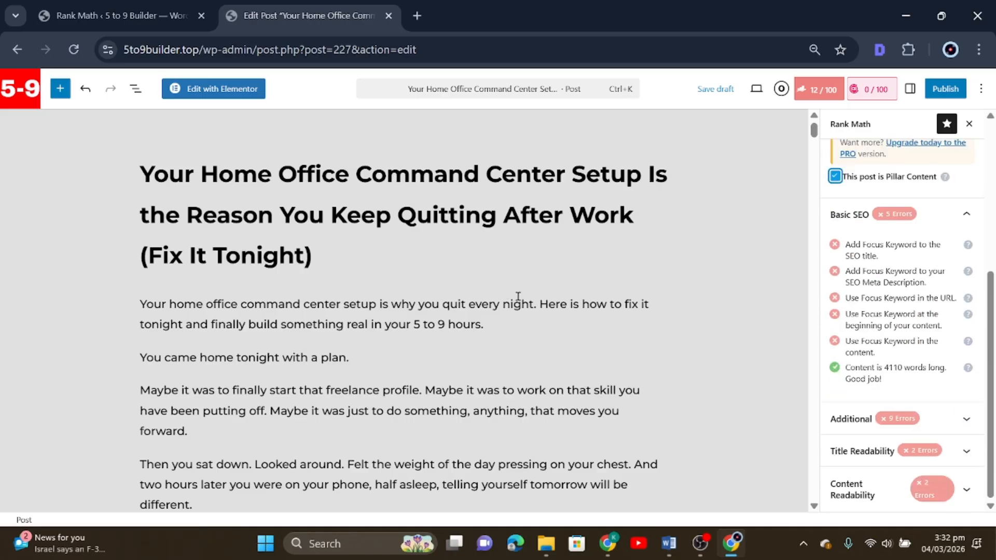
{"action": "scroll", "coordinate": [923, 280], "scroll_direction": "up", "scroll_amount": 1}
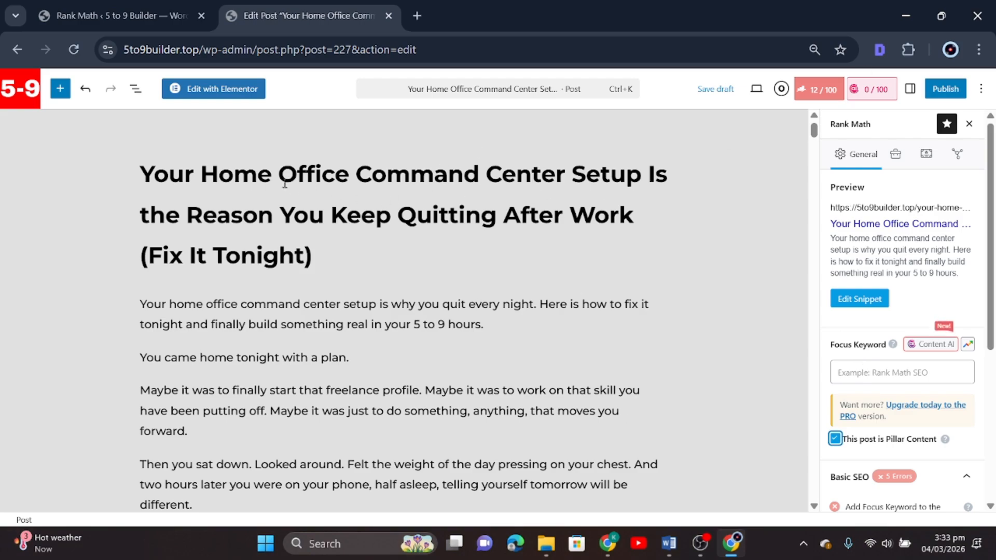
Copy "Home Office Command Center Setup" from the post title and set it as the focus keyword
{"action": "left_click", "coordinate": [360, 166]}
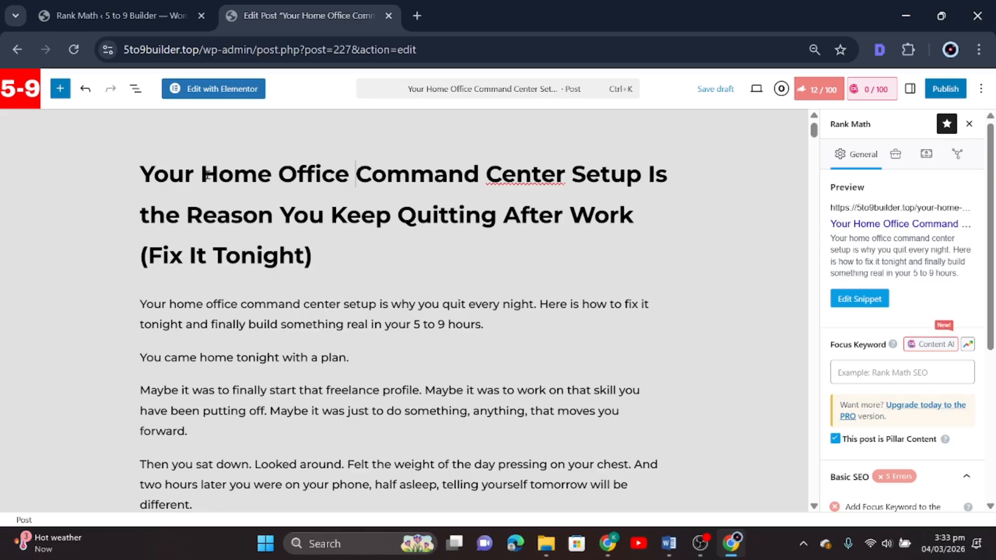
{"action": "left_click_drag", "start_coordinate": [202, 175], "coordinate": [642, 177]}
{"action": "right_click", "coordinate": [504, 176]}
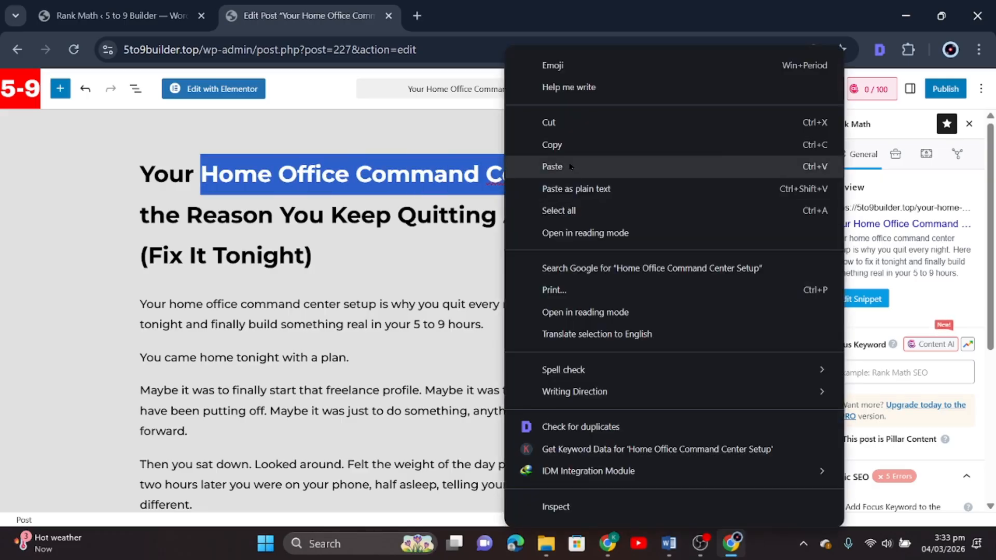
{"action": "left_click", "coordinate": [518, 140]}
{"action": "right_click", "coordinate": [475, 179]}
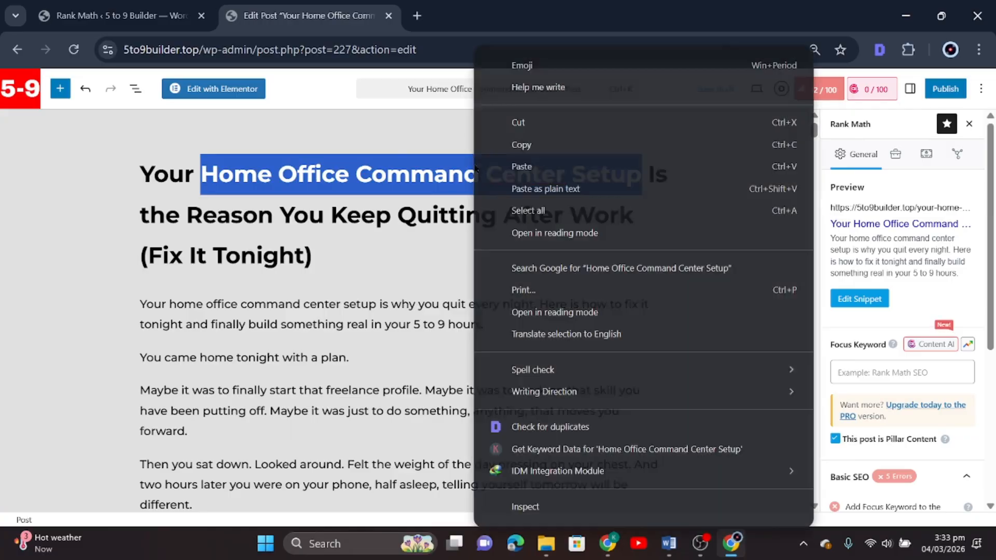
{"action": "left_click", "coordinate": [520, 137]}
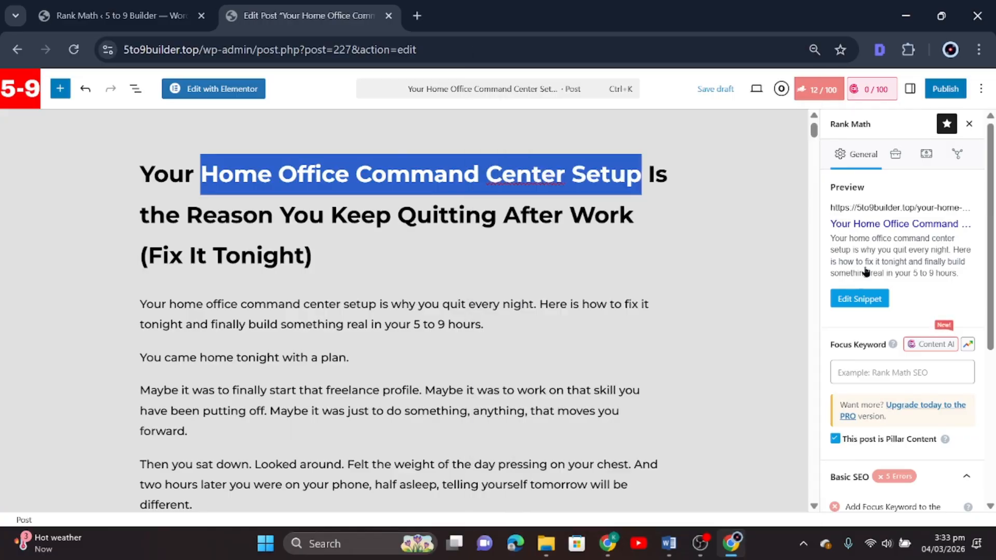
{"action": "left_click", "coordinate": [872, 378]}
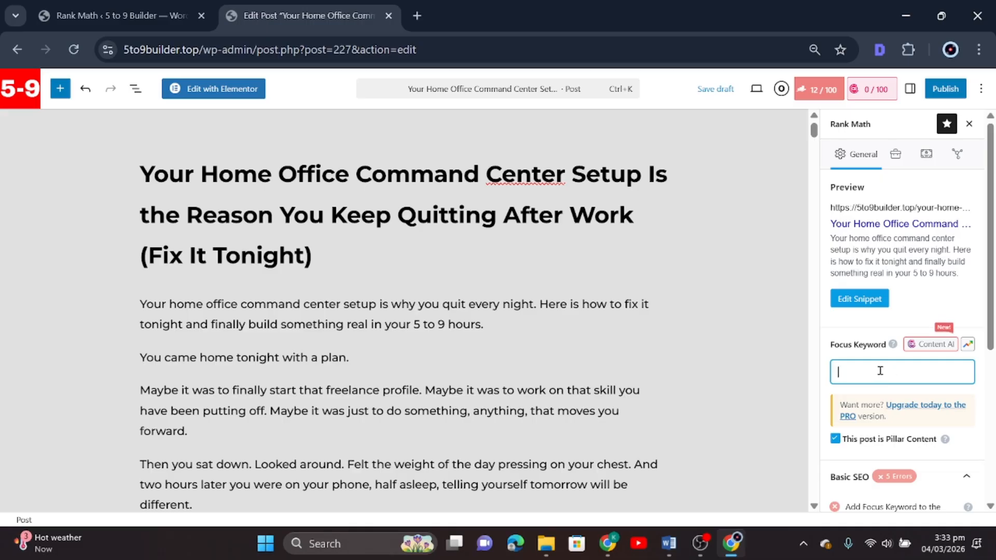
{"action": "key", "text": "ctrl+v"}
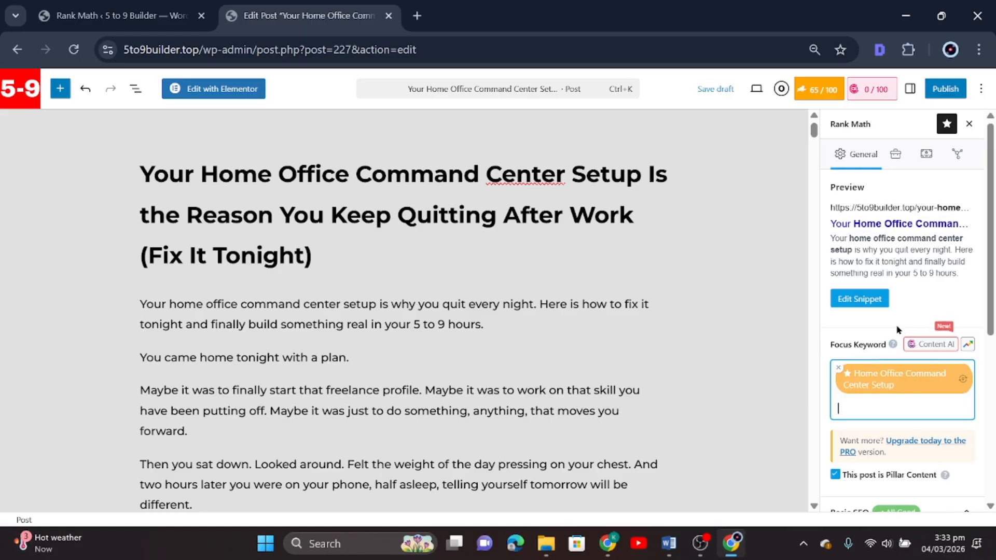
Review the Basic SEO checks for the focus keyword and place the cursor in the post's opening paragraph
{"action": "scroll", "coordinate": [898, 291], "scroll_direction": "down", "scroll_amount": 3}
{"action": "scroll", "coordinate": [898, 238], "scroll_direction": "up", "scroll_amount": 3}
{"action": "scroll", "coordinate": [882, 325], "scroll_direction": "down", "scroll_amount": 4}
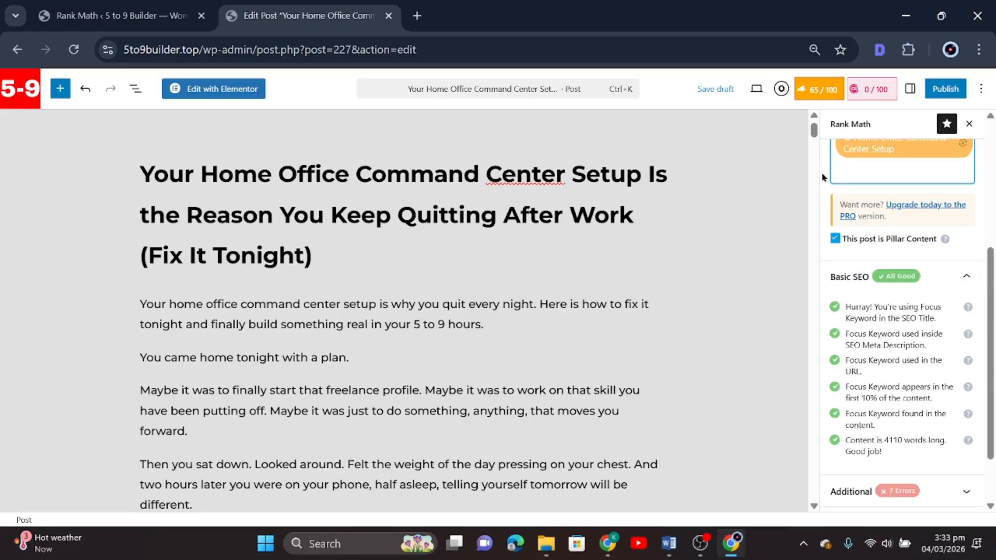
{"action": "scroll", "coordinate": [903, 313], "scroll_direction": "down", "scroll_amount": 2}
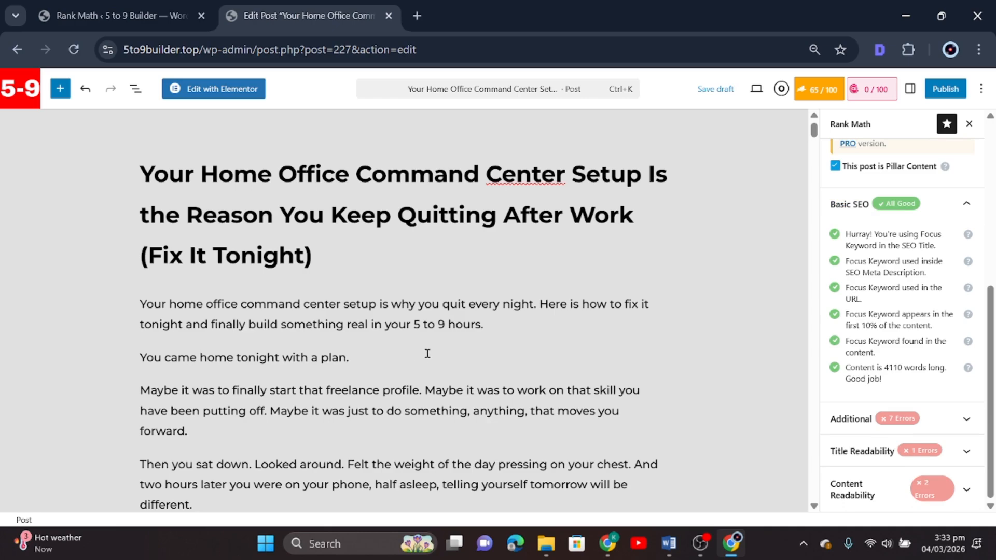
{"action": "left_click", "coordinate": [207, 304]}
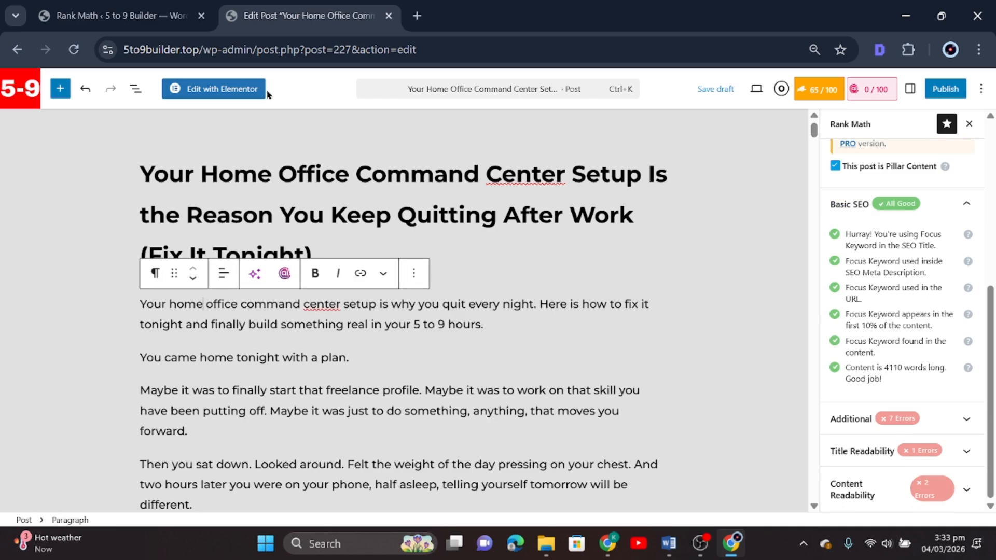
Delete the words "home" and "command" from the post's opening paragraph and save the draft
{"action": "key", "text": "BackSpace"}
{"action": "key", "text": "BackSpace"}
{"action": "key", "text": "BackSpace"}
{"action": "key", "text": "BackSpace"}
{"action": "key", "text": "BackSpace"}
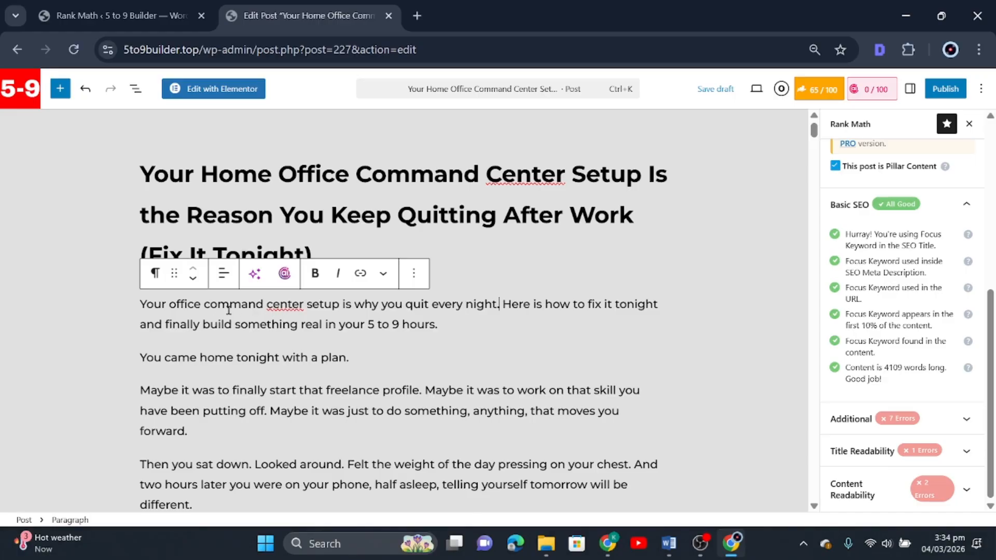
{"action": "left_click_drag", "start_coordinate": [266, 305], "coordinate": [203, 305]}
{"action": "key", "text": "BackSpace"}
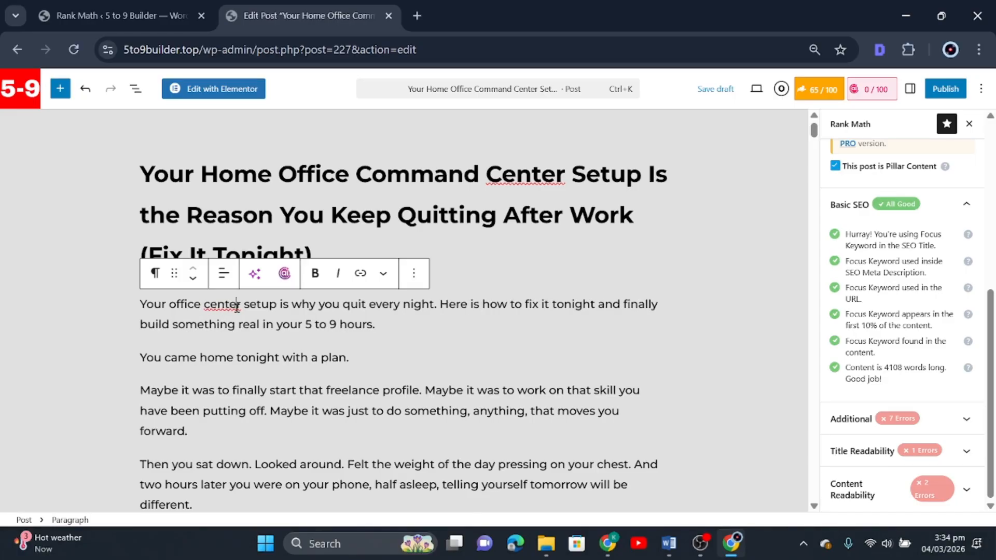
{"action": "left_click", "coordinate": [542, 342]}
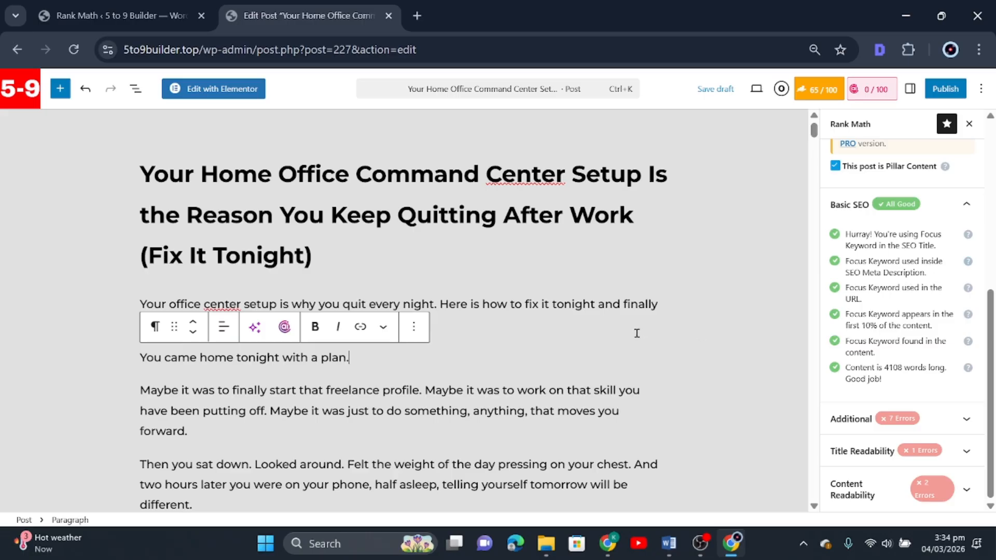
{"action": "left_click", "coordinate": [341, 251]}
{"action": "left_click", "coordinate": [733, 94]}
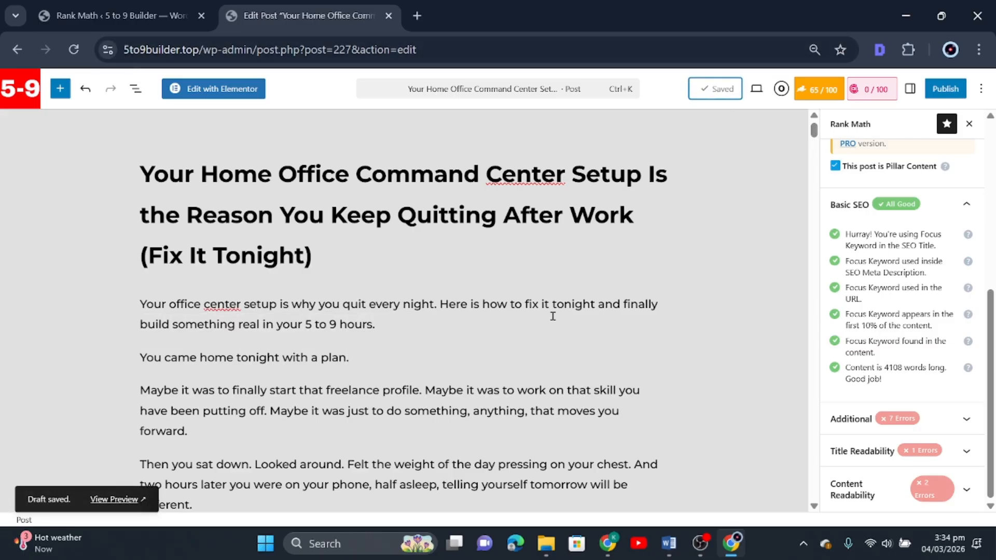
Undo the deletions of "home" and "command" in the opening paragraph
{"action": "scroll", "coordinate": [553, 316], "scroll_direction": "down", "scroll_amount": 5}
{"action": "scroll", "coordinate": [621, 312], "scroll_direction": "up", "scroll_amount": 5}
{"action": "left_click", "coordinate": [237, 312]}
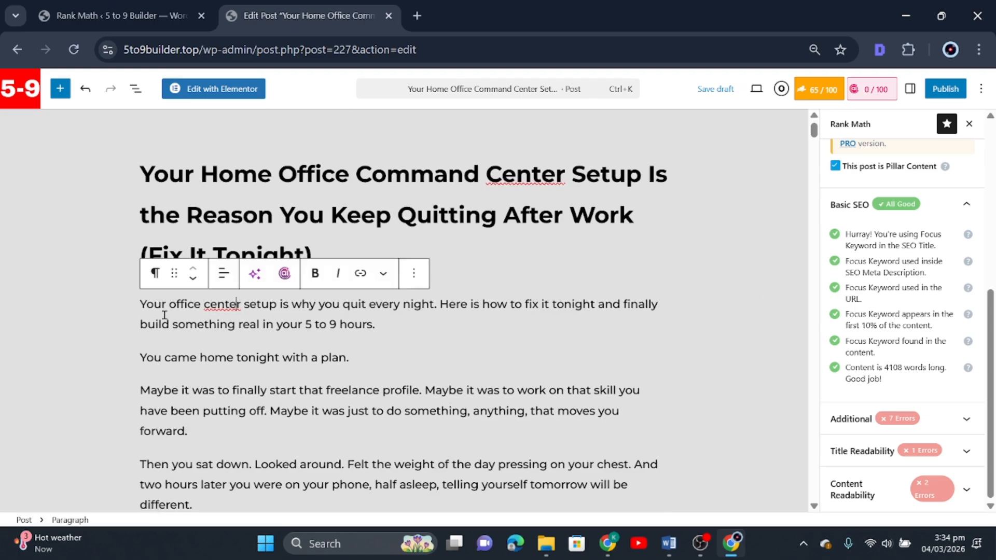
{"action": "left_click", "coordinate": [86, 89]}
{"action": "left_click", "coordinate": [86, 89]}
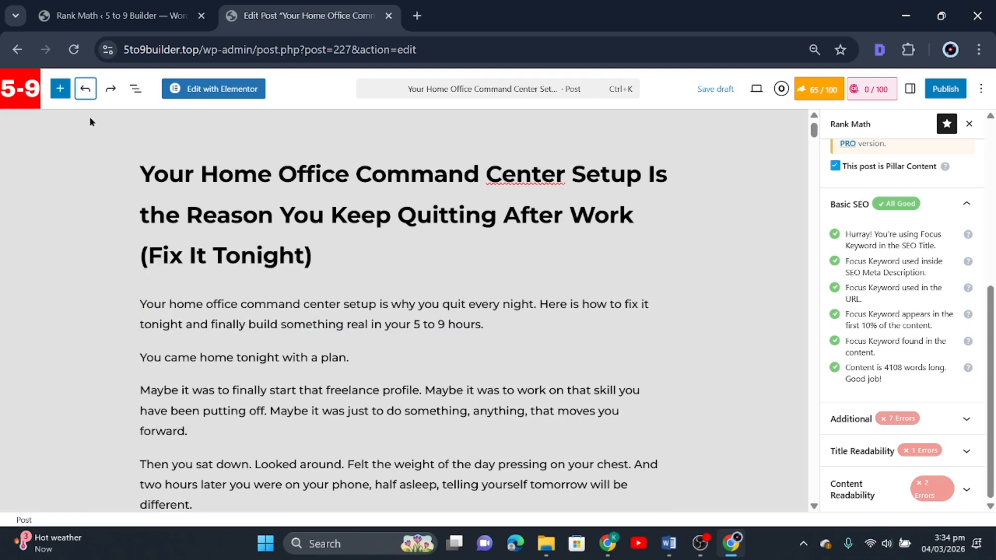
Delete "Your home office command center setup" from the start of the opening paragraph
{"action": "left_click_drag", "start_coordinate": [378, 304], "coordinate": [140, 301]}
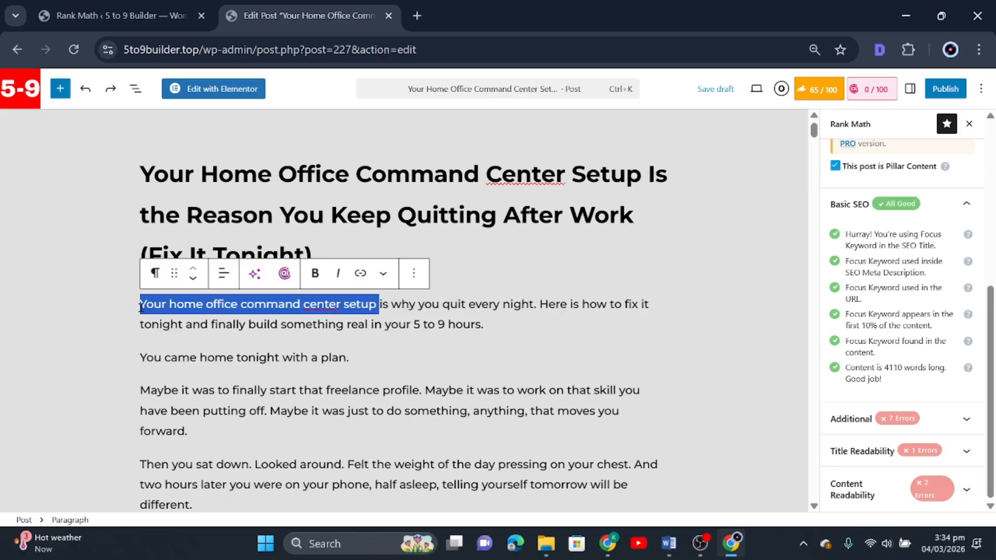
{"action": "key", "text": "BackSpace"}
{"action": "left_click_drag", "start_coordinate": [222, 313], "coordinate": [782, 289]}
{"action": "left_click", "coordinate": [737, 321]}
Return to the start of the post and undo the removal of the opening paragraph's first phrase
{"action": "scroll", "coordinate": [738, 321], "scroll_direction": "up", "scroll_amount": 20}
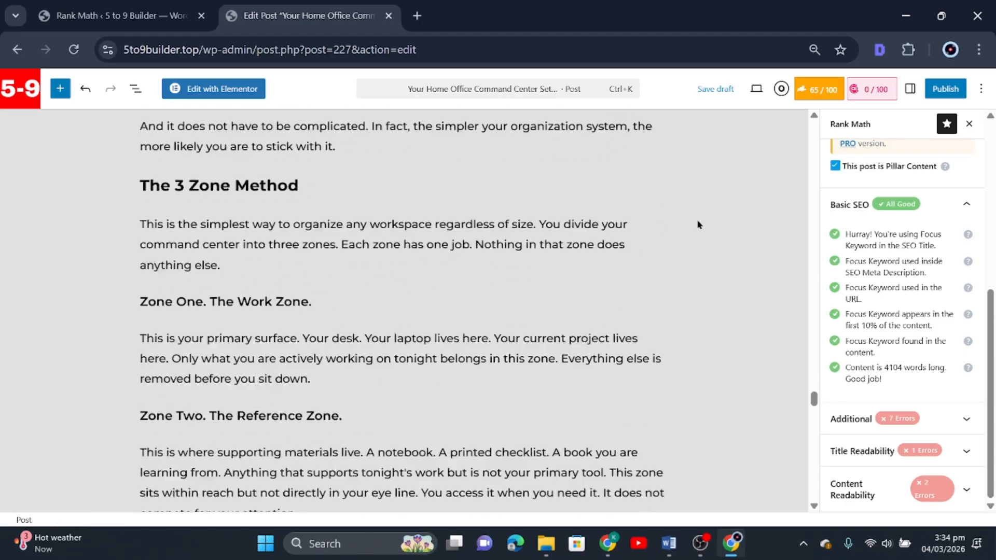
{"action": "scroll", "coordinate": [657, 155], "scroll_direction": "up", "scroll_amount": 10}
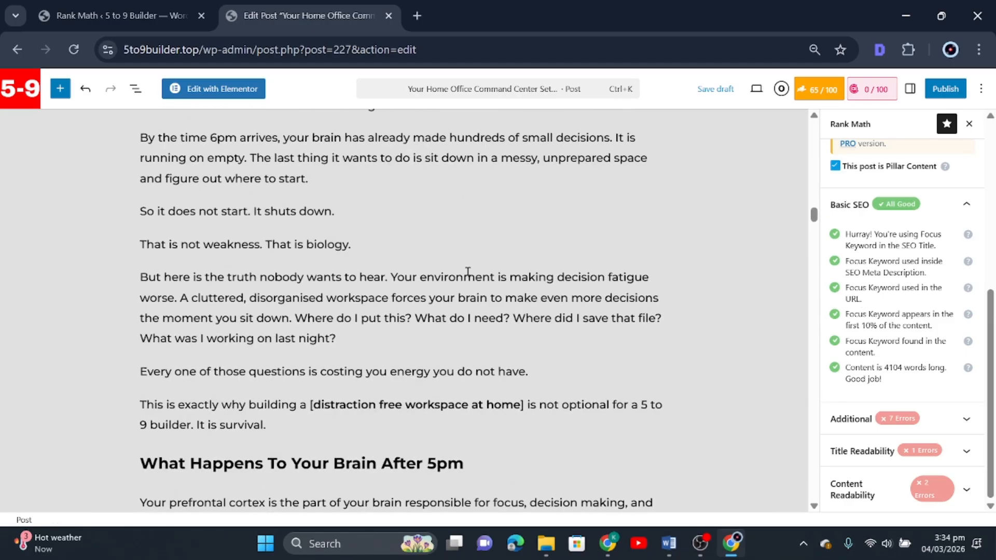
{"action": "scroll", "coordinate": [465, 272], "scroll_direction": "up", "scroll_amount": 15}
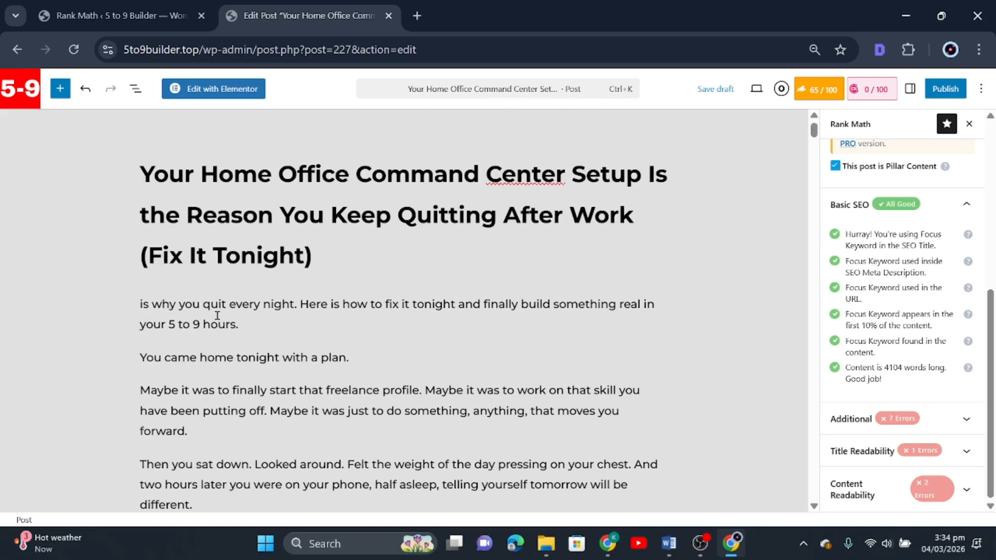
{"action": "mouse_move", "coordinate": [184, 377]}
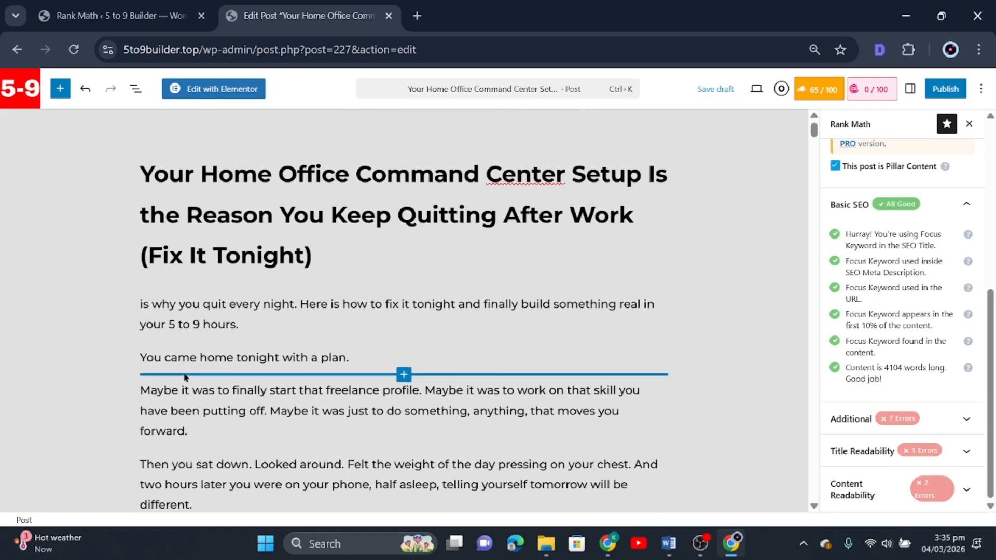
{"action": "left_click", "coordinate": [84, 89]}
{"action": "left_click", "coordinate": [83, 90]}
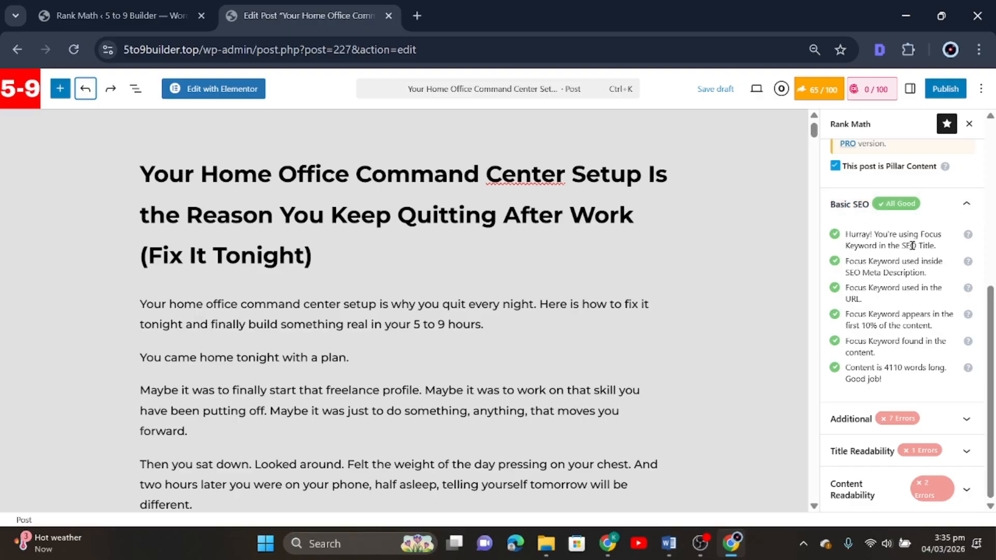
Compare the keyword phrase in the post title with the focus keyword and the Basic SEO checks
{"action": "left_click_drag", "start_coordinate": [196, 175], "coordinate": [566, 174]}
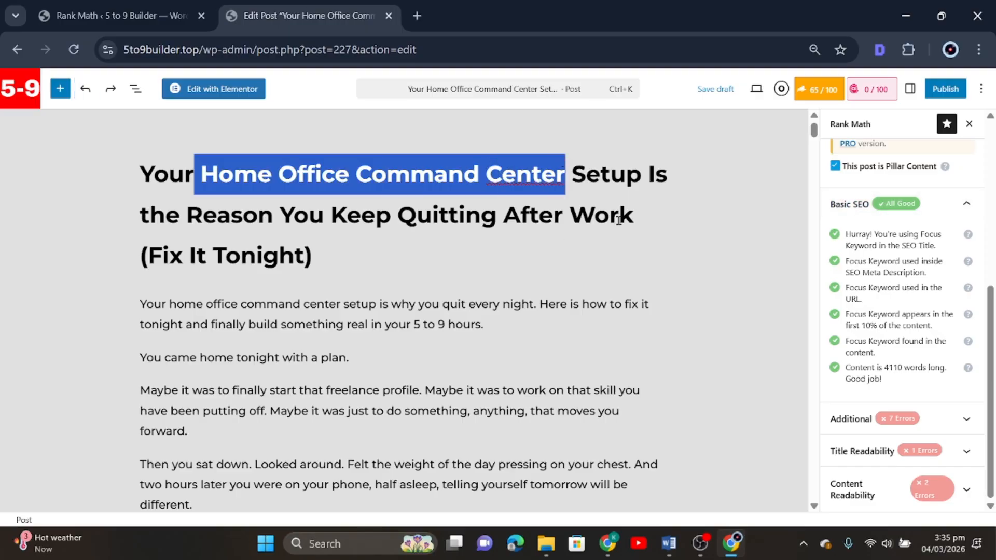
{"action": "left_click_drag", "start_coordinate": [319, 248], "coordinate": [129, 179]}
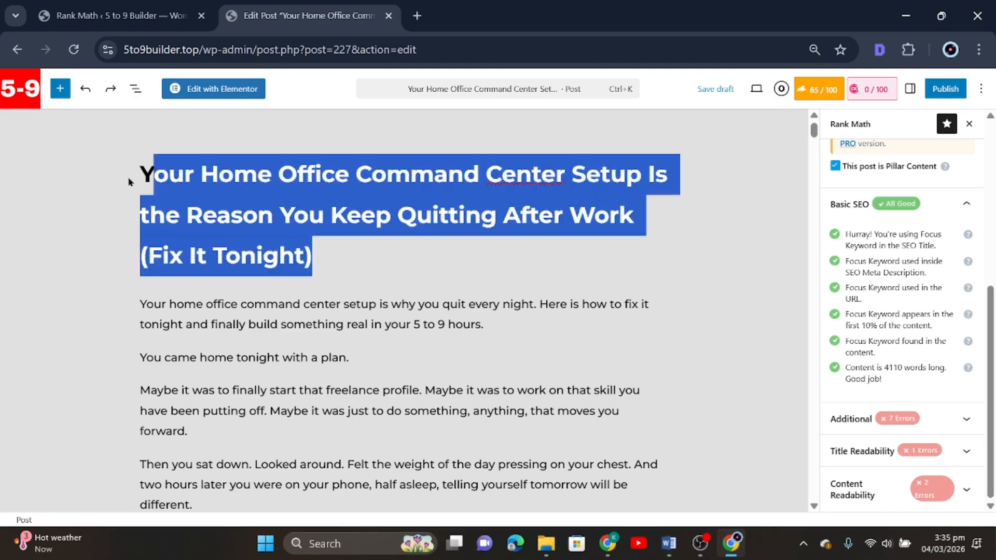
{"action": "left_click", "coordinate": [244, 194]}
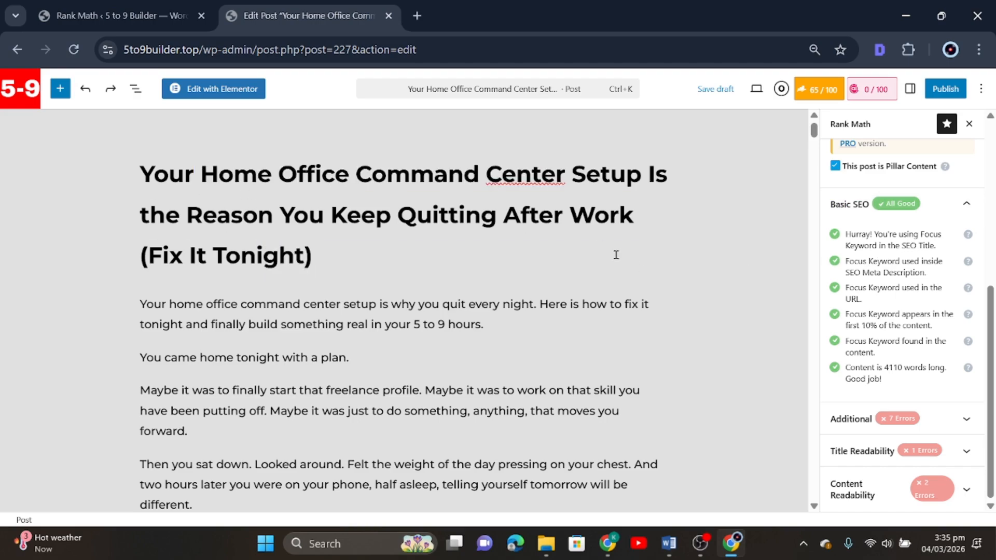
{"action": "scroll", "coordinate": [882, 291], "scroll_direction": "up", "scroll_amount": 5}
{"action": "scroll", "coordinate": [882, 221], "scroll_direction": "down", "scroll_amount": 2}
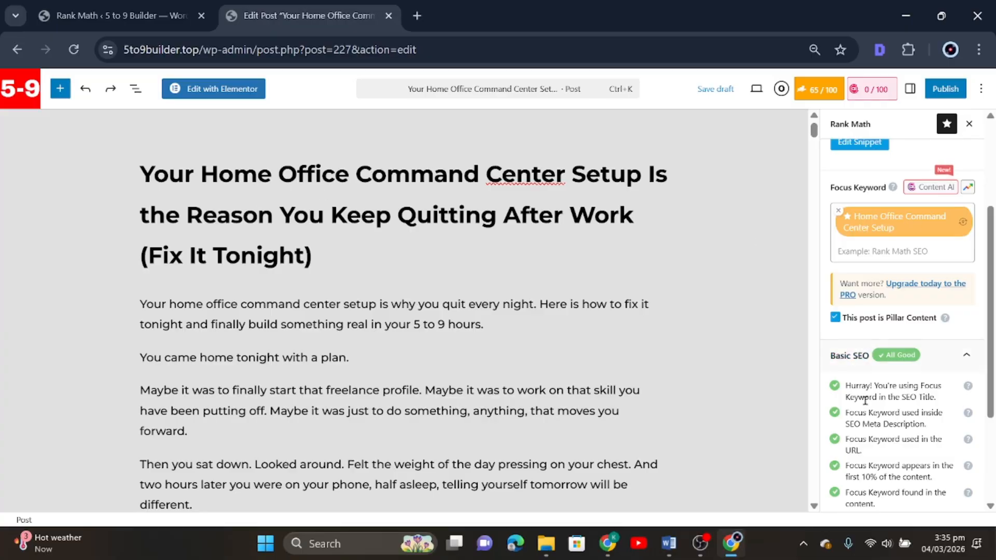
{"action": "scroll", "coordinate": [903, 389], "scroll_direction": "down", "scroll_amount": 2}
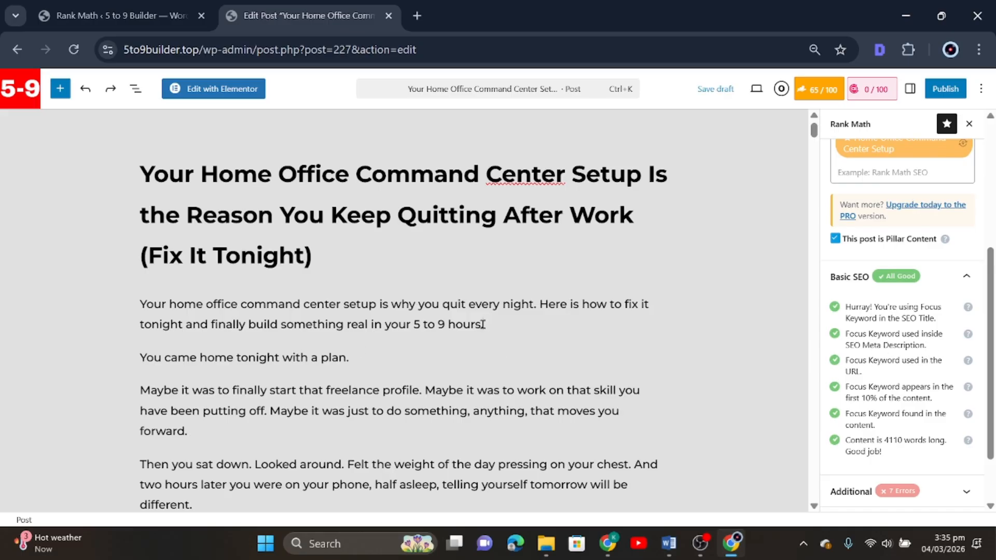
Highlight the opening paragraph, compare it with the description in the Preview Snippet Editor, and close the editor
{"action": "left_click_drag", "start_coordinate": [482, 324], "coordinate": [141, 303]}
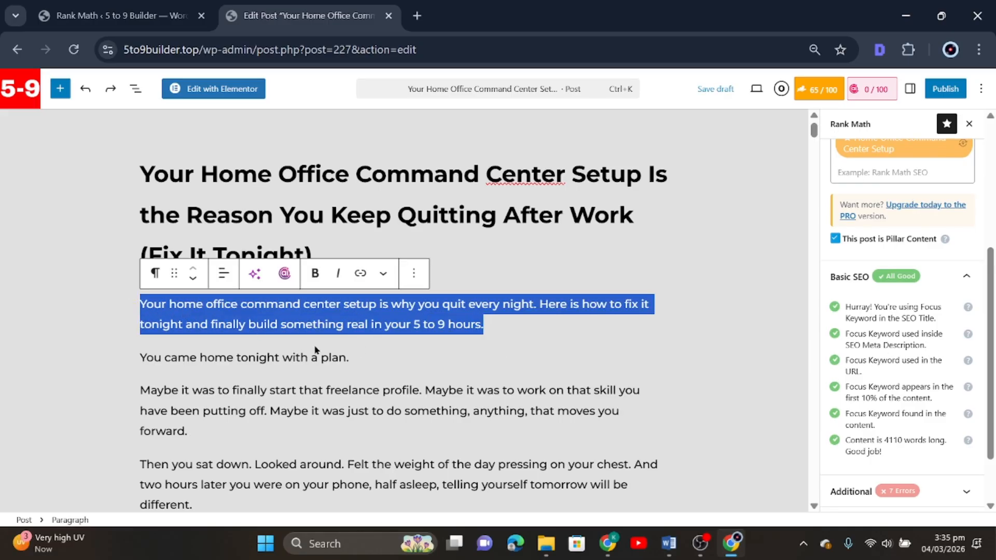
{"action": "left_click", "coordinate": [453, 314]}
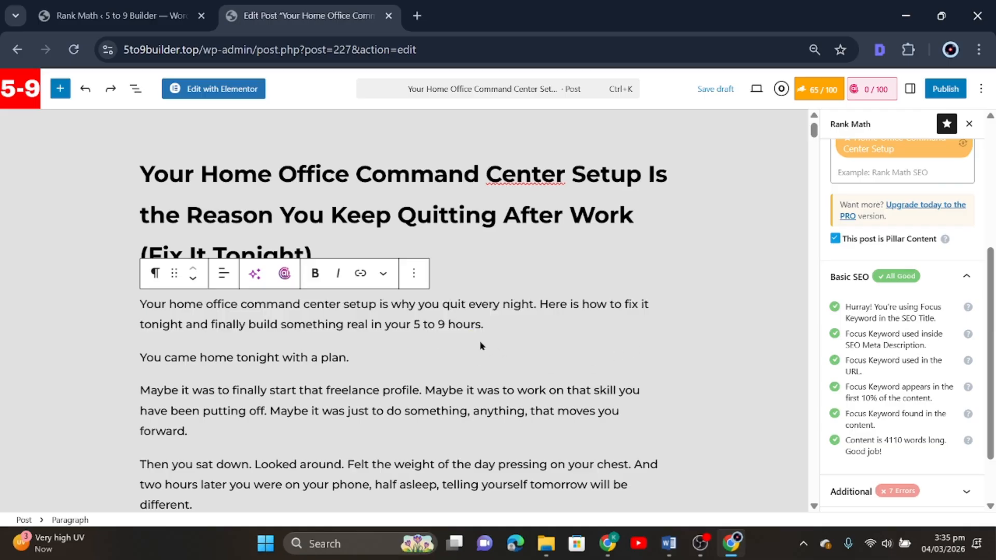
{"action": "left_click_drag", "start_coordinate": [482, 324], "coordinate": [119, 302]}
{"action": "scroll", "coordinate": [882, 363], "scroll_direction": "up", "scroll_amount": 5}
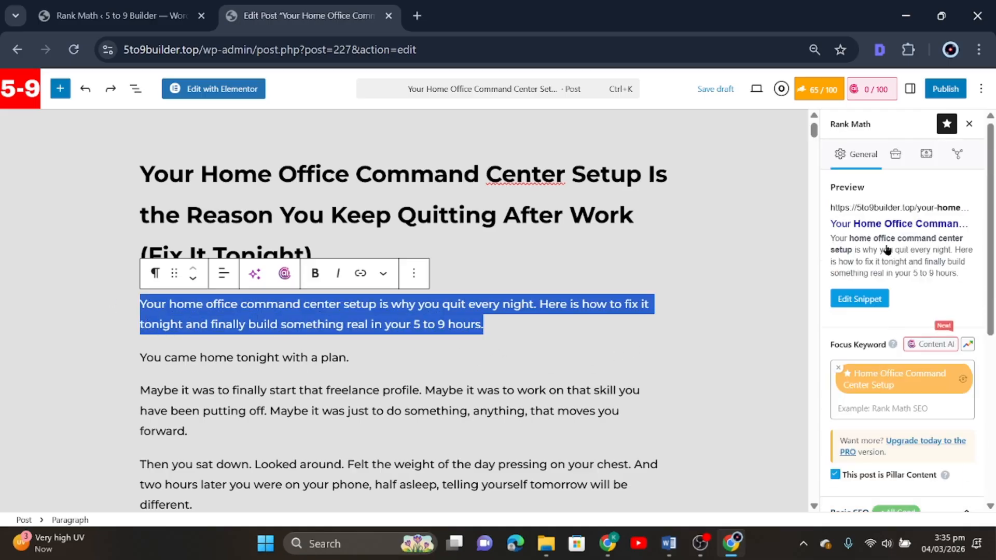
{"action": "left_click", "coordinate": [887, 250]}
{"action": "scroll", "coordinate": [397, 431], "scroll_direction": "down", "scroll_amount": 1}
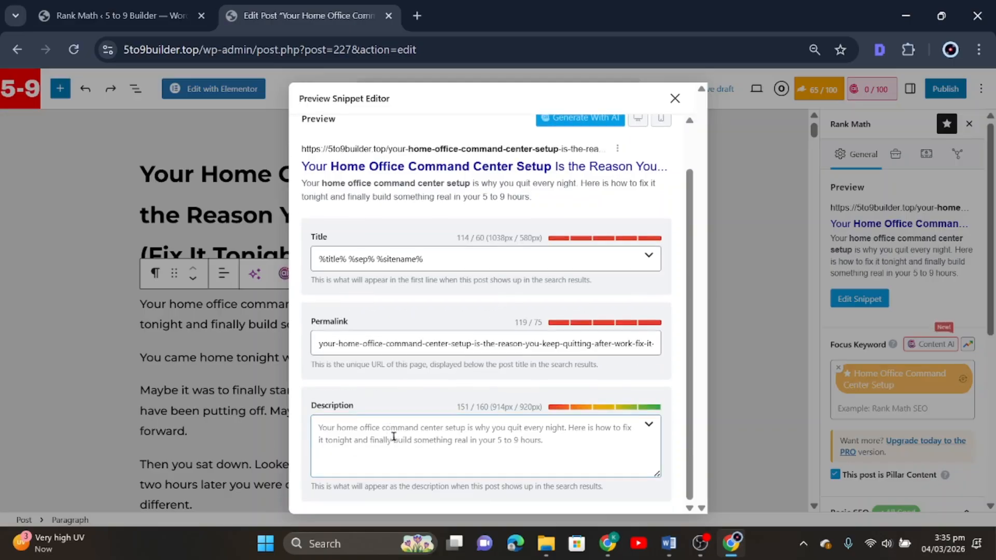
{"action": "left_click", "coordinate": [496, 437]}
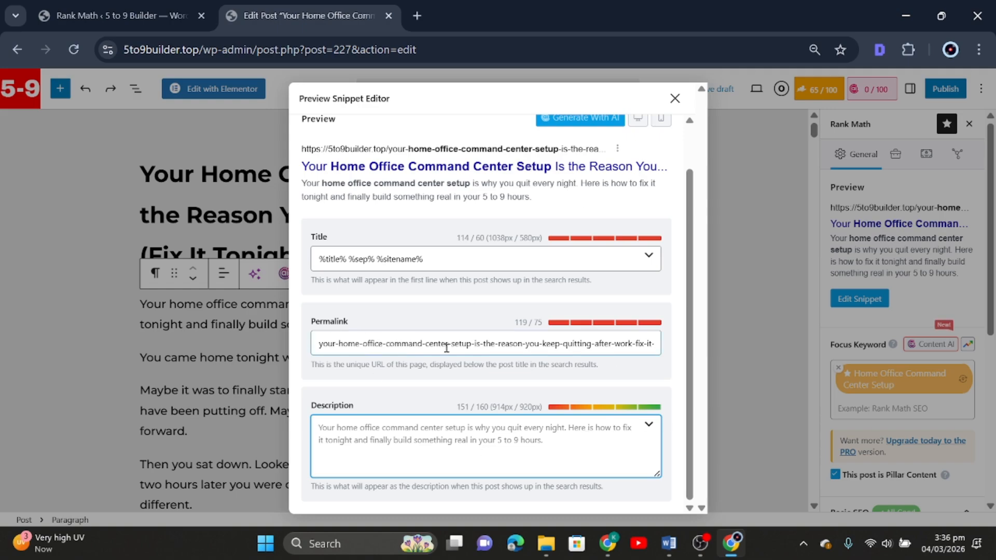
{"action": "left_click", "coordinate": [675, 98]}
Review the Basic SEO checks, reopen the Preview Snippet Editor to examine the snippet fields, and close it
{"action": "scroll", "coordinate": [897, 292], "scroll_direction": "down", "scroll_amount": 5}
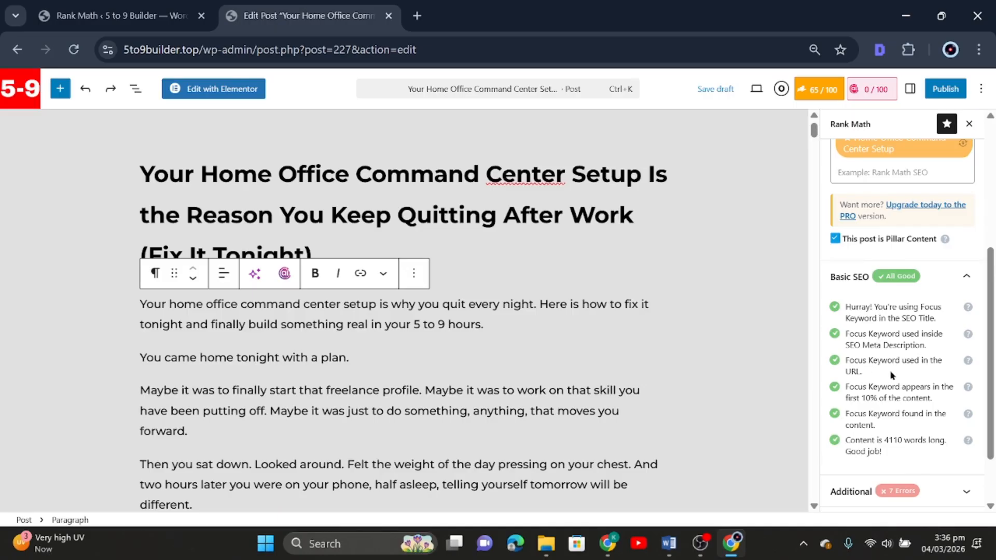
{"action": "scroll", "coordinate": [857, 372], "scroll_direction": "up", "scroll_amount": 5}
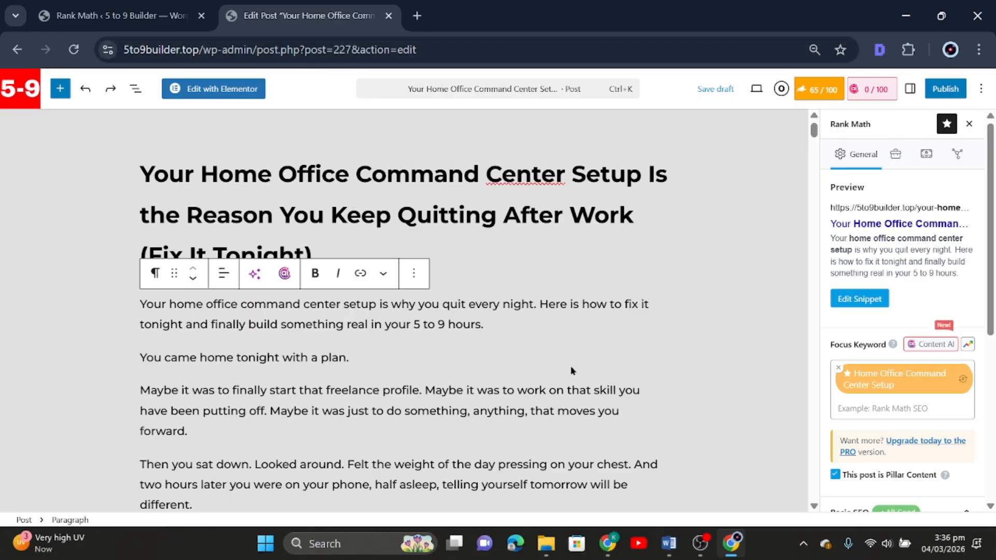
{"action": "left_click", "coordinate": [903, 257]}
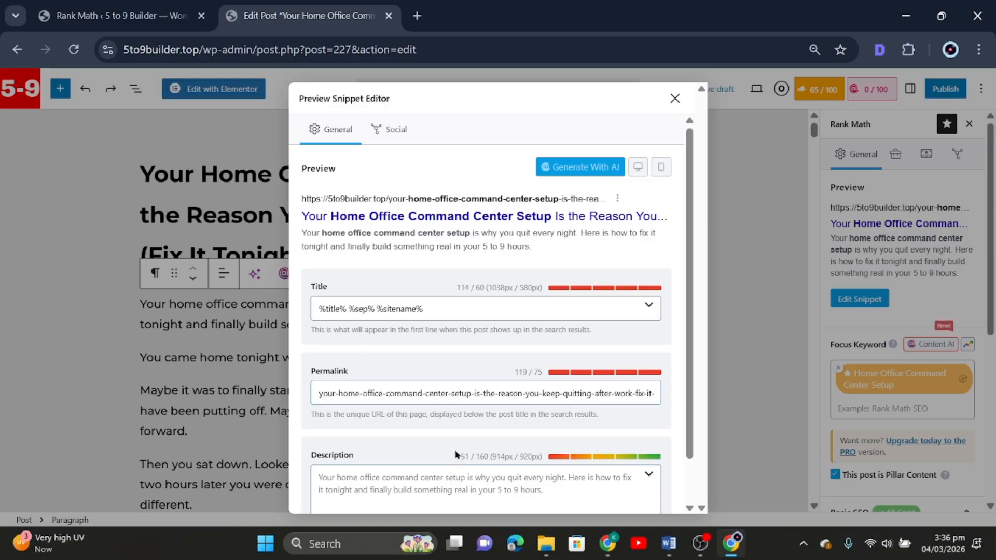
{"action": "left_click", "coordinate": [674, 98]}
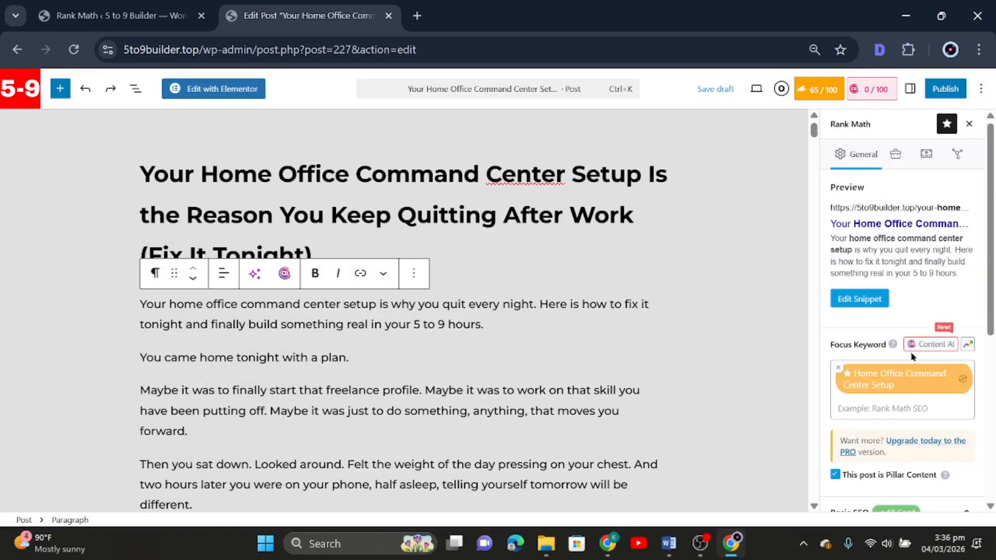
Expand the Additional SEO checks and examine the URL length recommendation
{"action": "scroll", "coordinate": [861, 416], "scroll_direction": "down", "scroll_amount": 5}
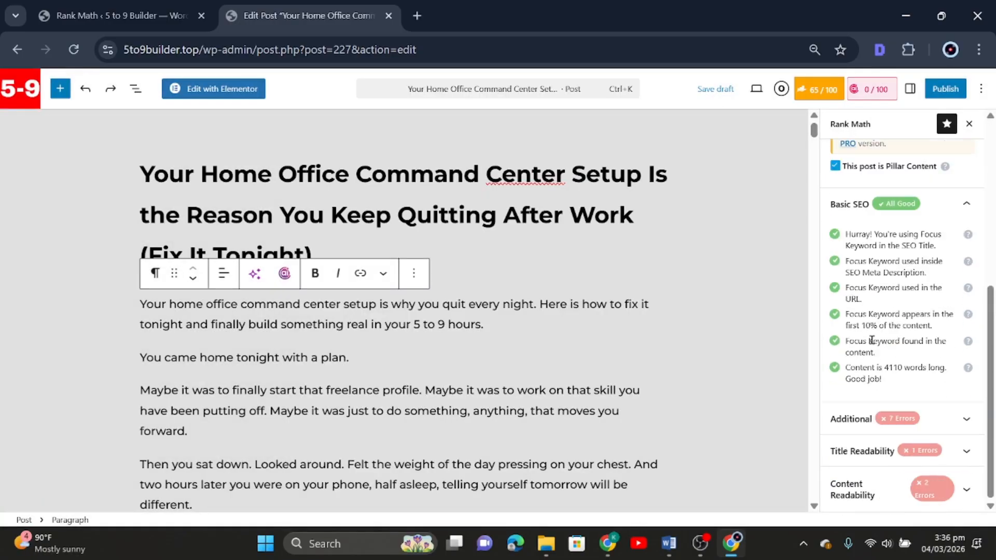
{"action": "left_click", "coordinate": [869, 425]}
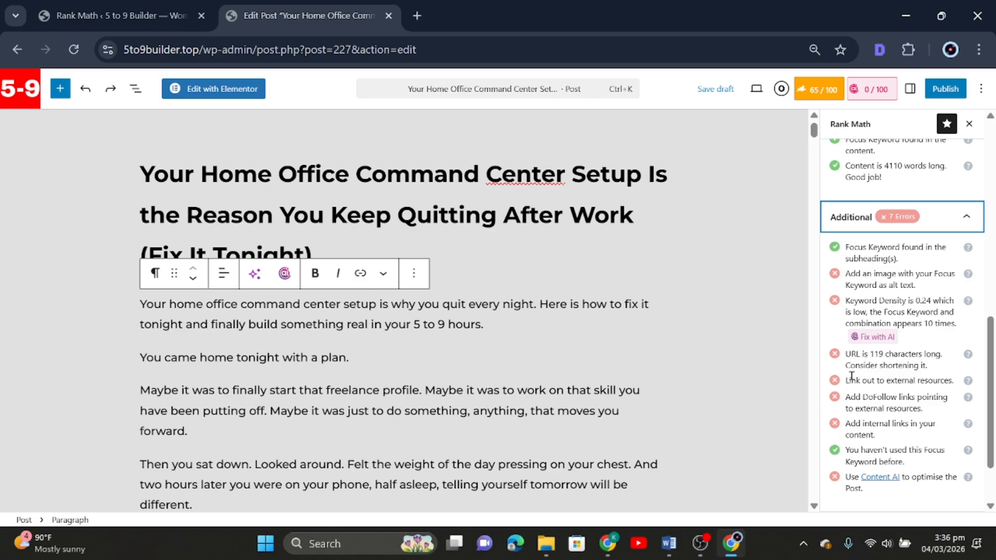
{"action": "left_click_drag", "start_coordinate": [851, 357], "coordinate": [937, 366]}
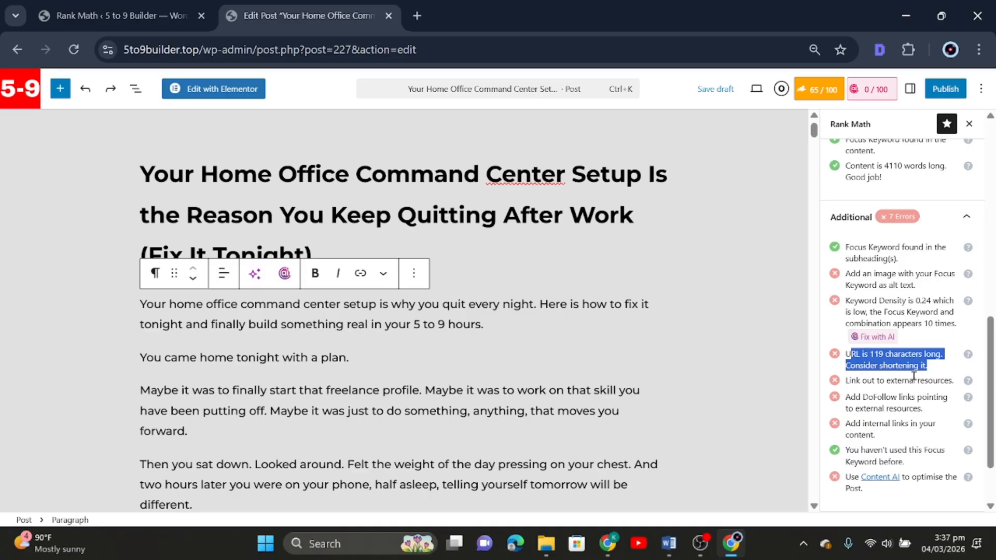
{"action": "left_click", "coordinate": [889, 364]}
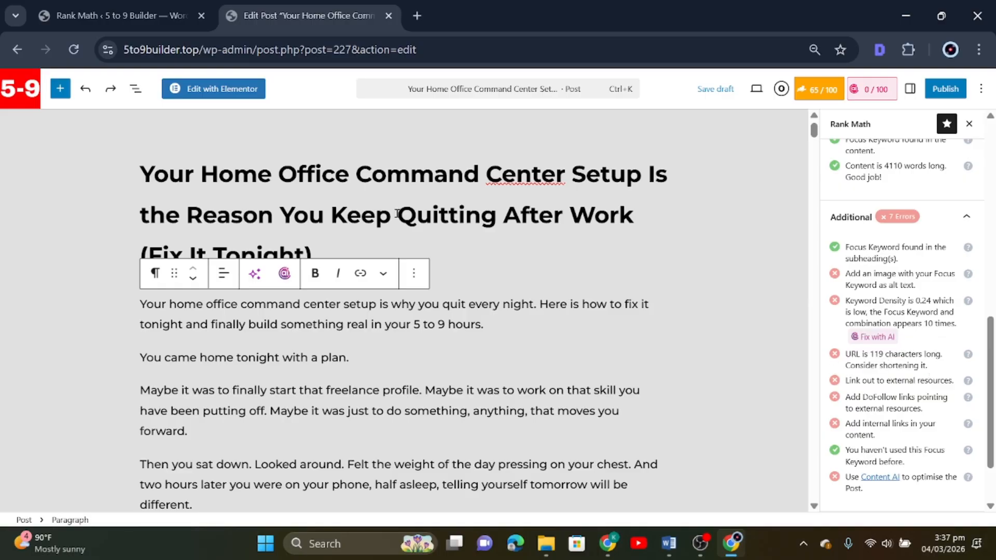
Examine the wording of the full post title in relation to the URL length
{"action": "left_click", "coordinate": [309, 215]}
{"action": "left_click_drag", "start_coordinate": [325, 255], "coordinate": [154, 174]}
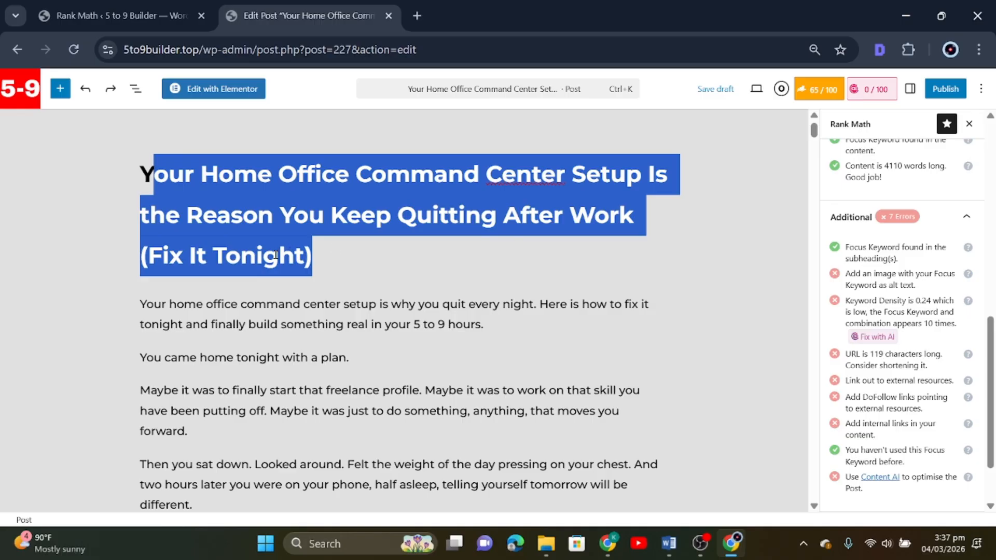
{"action": "left_click", "coordinate": [273, 210]}
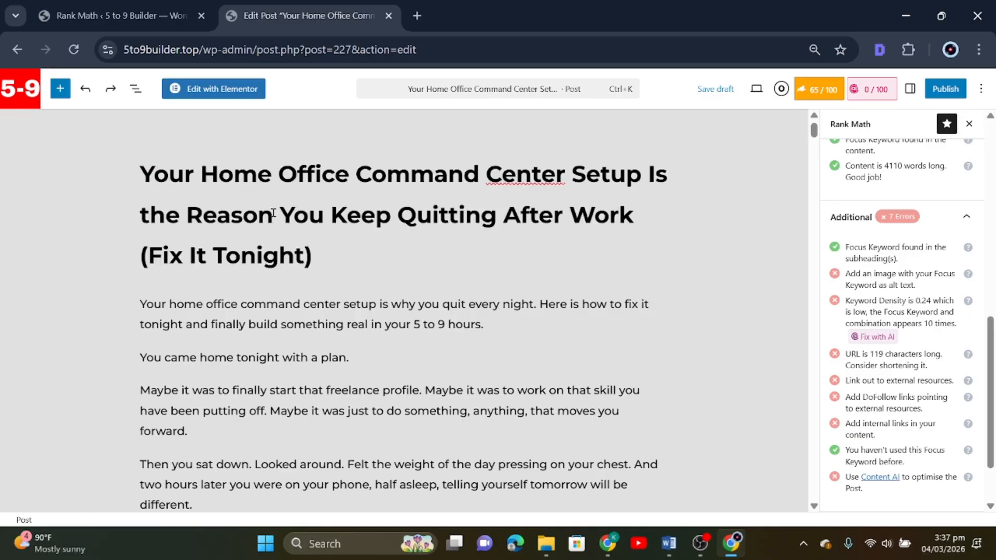
{"action": "left_click", "coordinate": [163, 171]}
{"action": "left_click_drag", "start_coordinate": [142, 175], "coordinate": [157, 176]}
{"action": "left_click", "coordinate": [317, 288]}
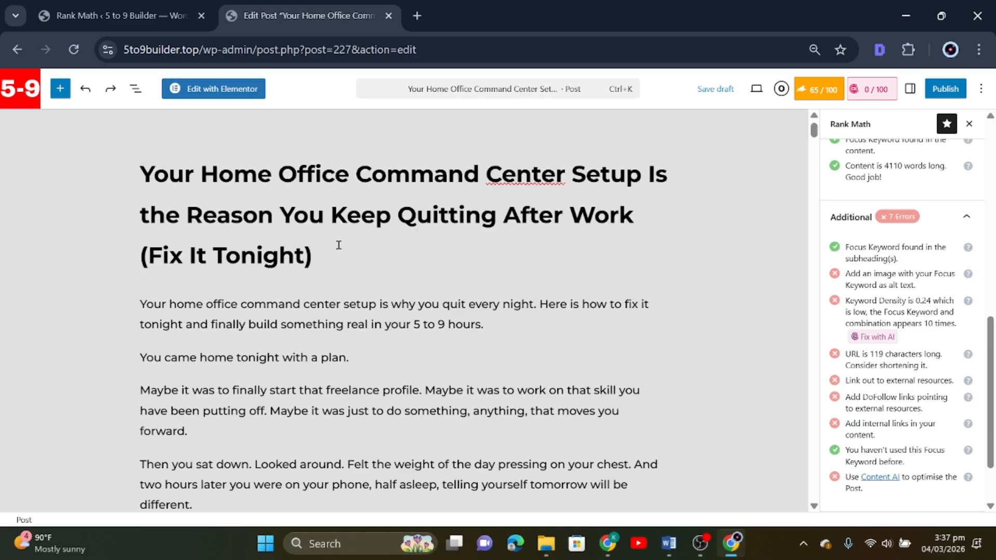
{"action": "left_click", "coordinate": [312, 258]}
{"action": "left_click_drag", "start_coordinate": [323, 254], "coordinate": [133, 178]}
{"action": "left_click", "coordinate": [162, 198]}
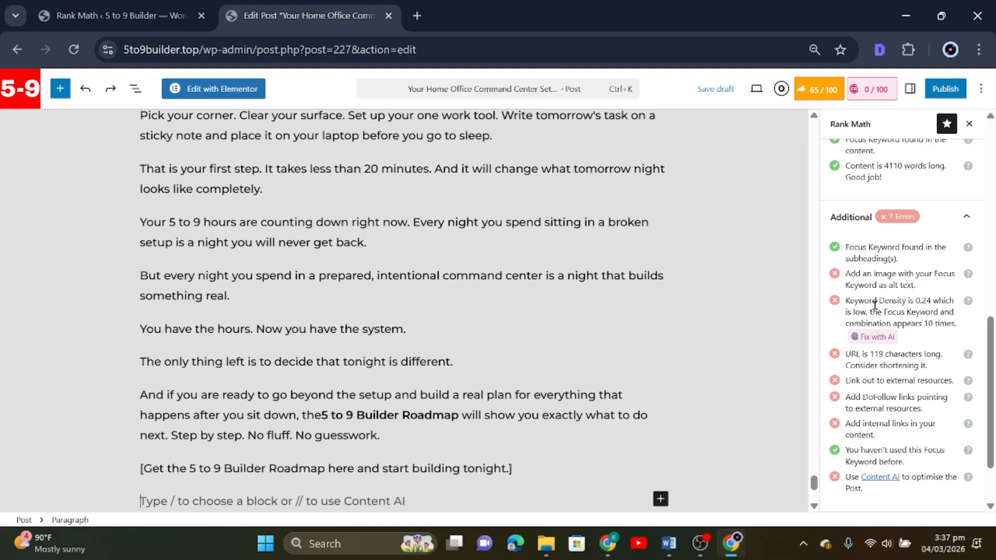
Shorten the post's permalink to your-home-office-command-center-setup in the Preview Snippet Editor and close the editor
{"action": "scroll", "coordinate": [882, 280], "scroll_direction": "up", "scroll_amount": 12}
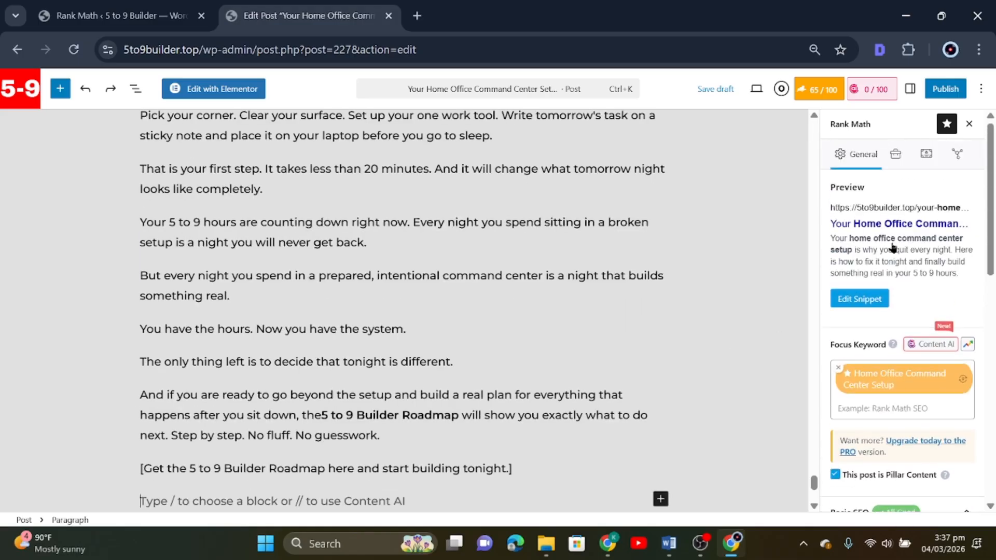
{"action": "scroll", "coordinate": [409, 281], "scroll_direction": "up", "scroll_amount": 15}
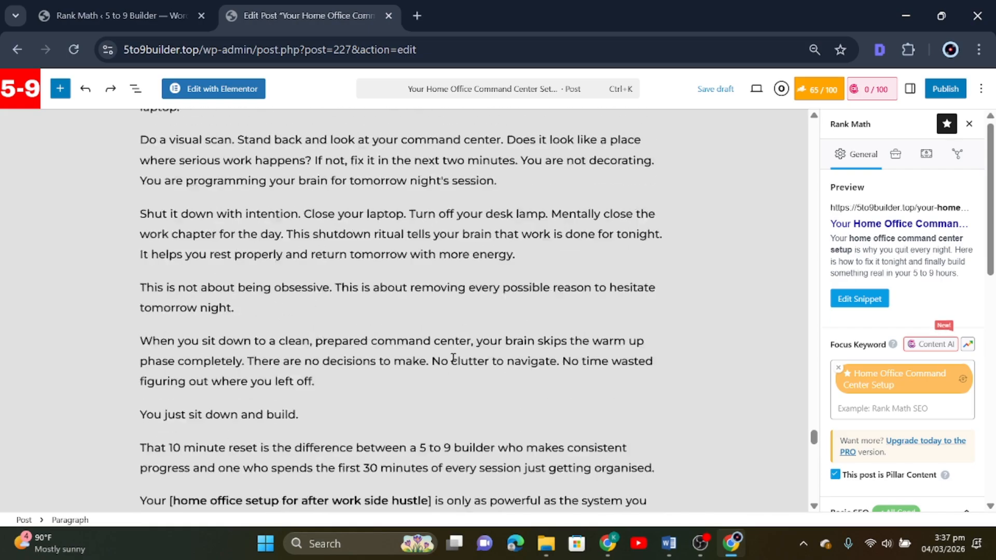
{"action": "scroll", "coordinate": [453, 358], "scroll_direction": "up", "scroll_amount": 2}
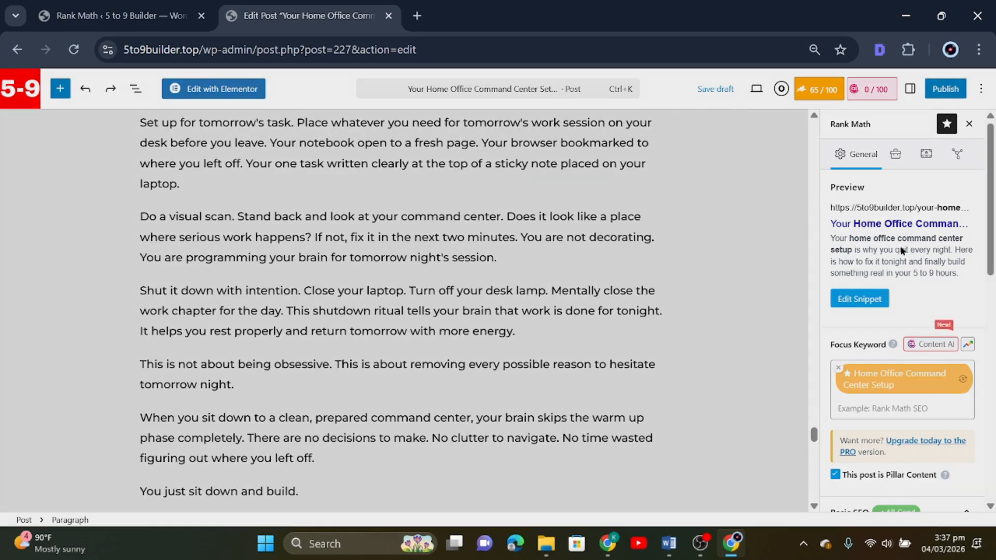
{"action": "left_click", "coordinate": [902, 251]}
{"action": "scroll", "coordinate": [363, 363], "scroll_direction": "down", "scroll_amount": 1}
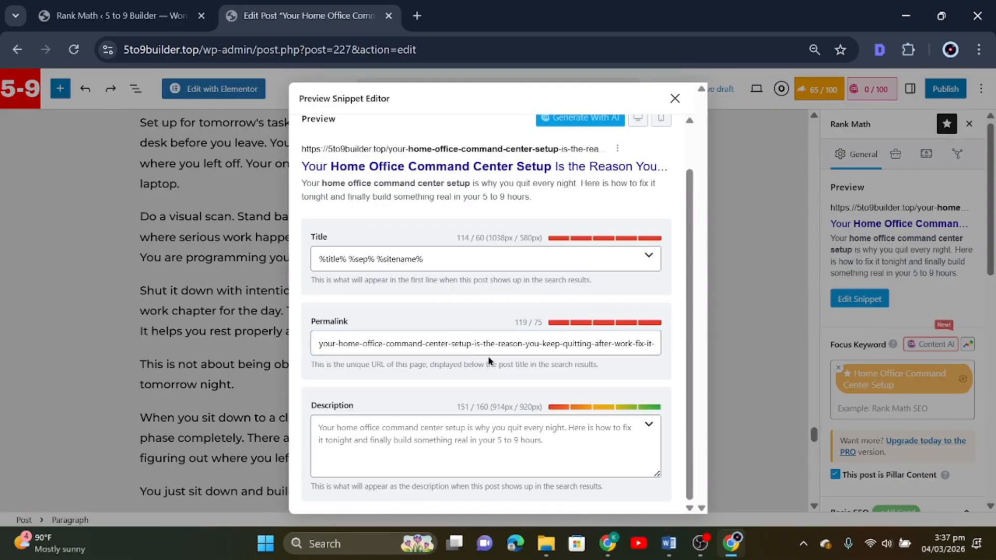
{"action": "left_click_drag", "start_coordinate": [475, 343], "coordinate": [667, 342]}
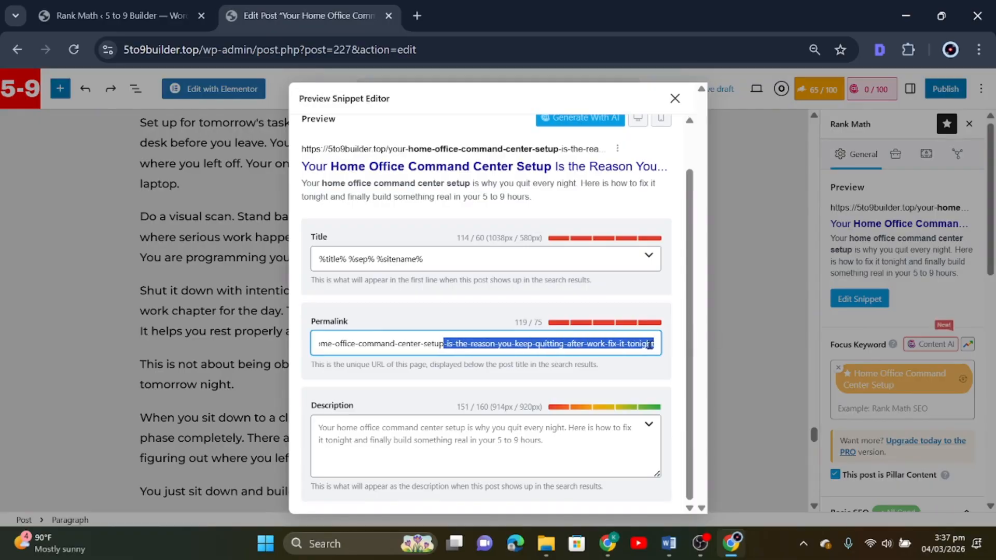
{"action": "key", "text": "BackSpace"}
{"action": "left_click", "coordinate": [480, 314]}
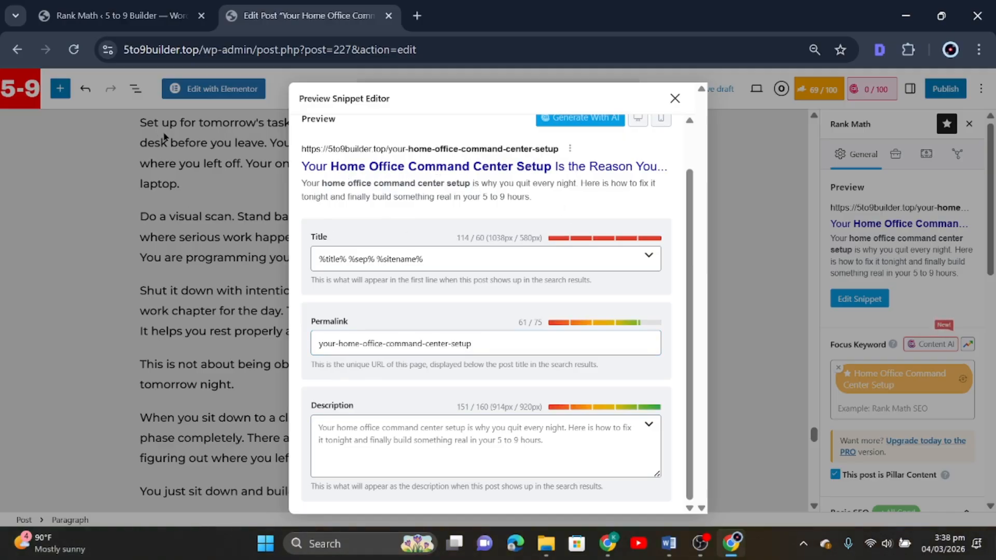
{"action": "left_click", "coordinate": [675, 98]}
Highlight "Your Home Office Command Center Setup" in the post title and compare it with the permalink in the Preview Snippet Editor
{"action": "scroll", "coordinate": [336, 203], "scroll_direction": "up", "scroll_amount": 15}
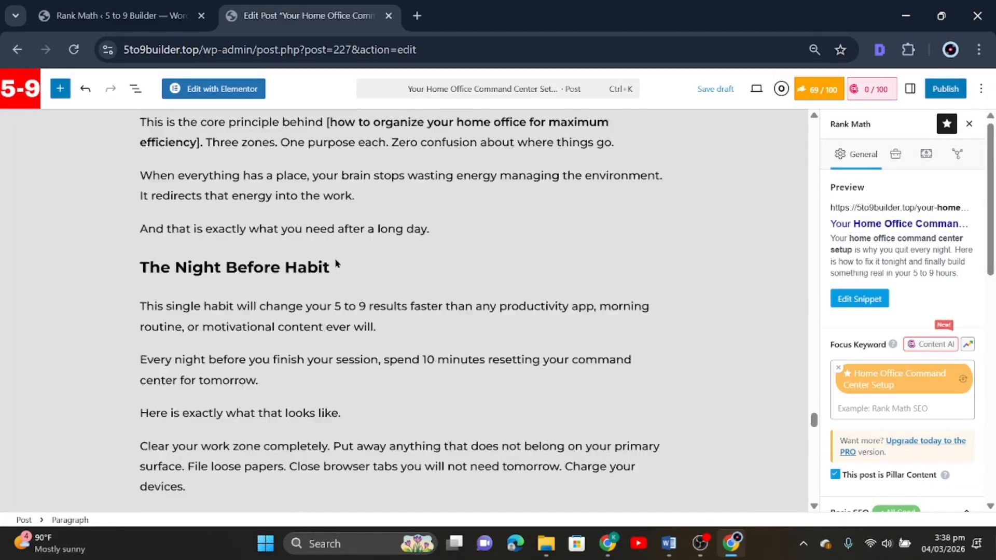
{"action": "left_click_drag", "start_coordinate": [814, 376], "coordinate": [807, 105]}
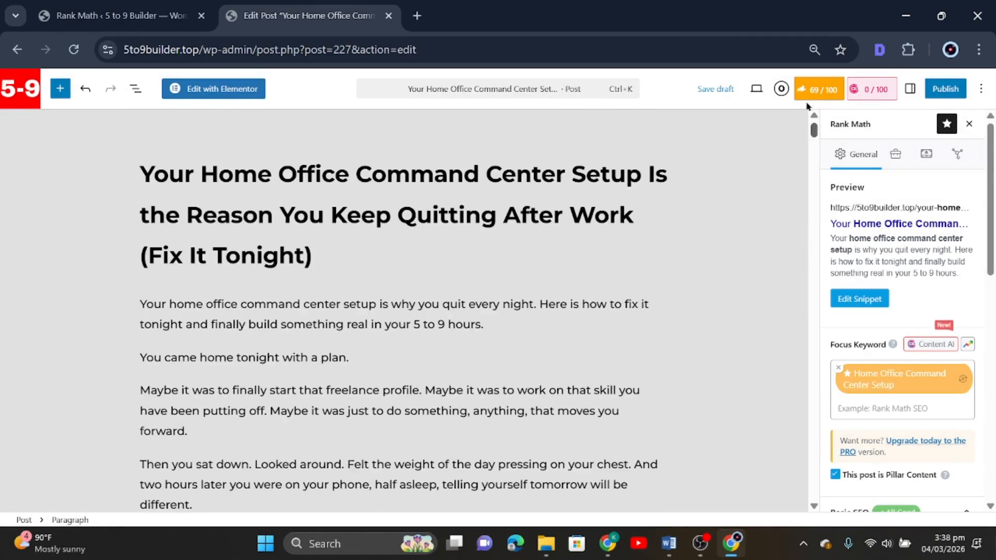
{"action": "left_click", "coordinate": [317, 257]}
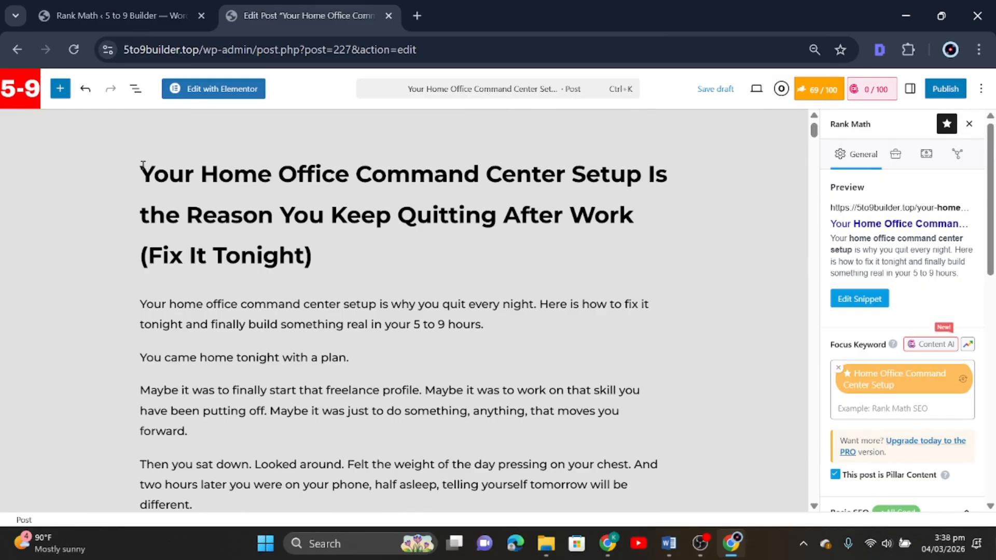
{"action": "left_click_drag", "start_coordinate": [156, 170], "coordinate": [614, 174]}
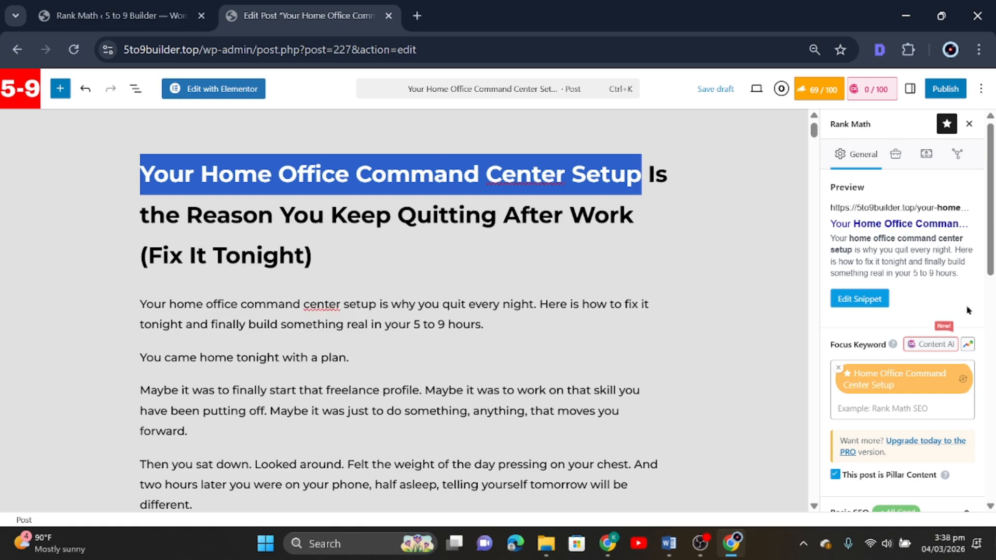
{"action": "left_click", "coordinate": [860, 299]}
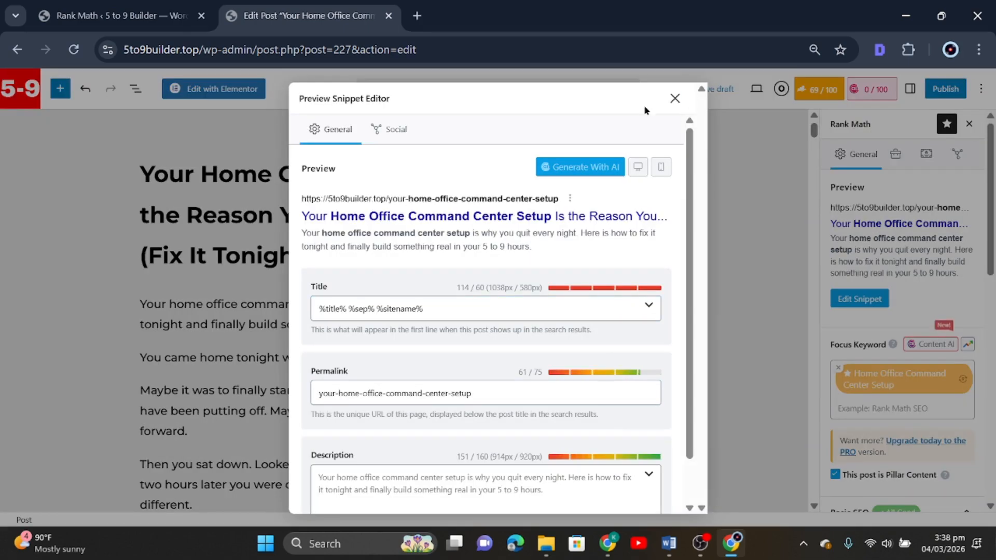
{"action": "left_click", "coordinate": [675, 98]}
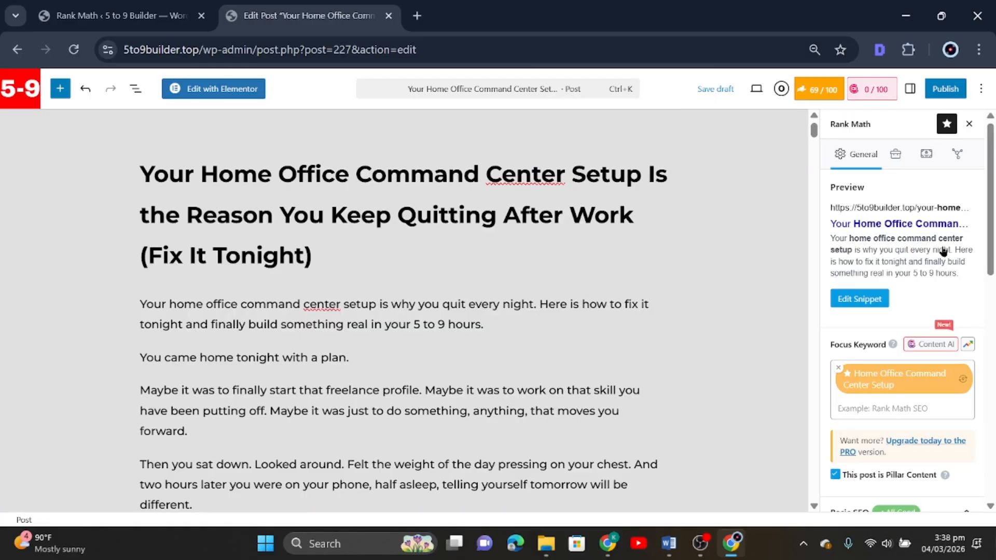
{"action": "left_click", "coordinate": [943, 251]}
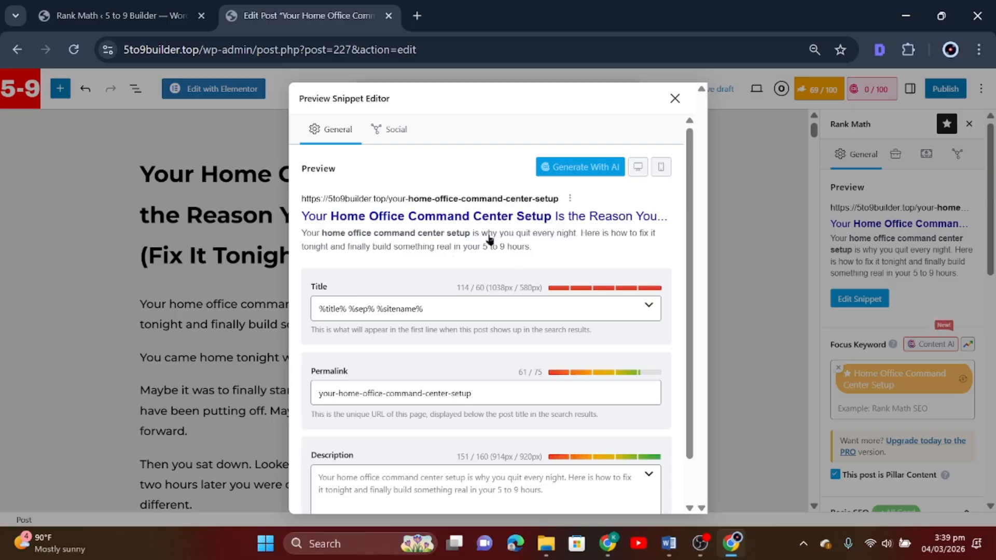
{"action": "left_click", "coordinate": [675, 98]}
Review the Basic SEO checks and highlight the focus keyword "home office command center setup" in the opening paragraph
{"action": "scroll", "coordinate": [966, 286], "scroll_direction": "down", "scroll_amount": 6}
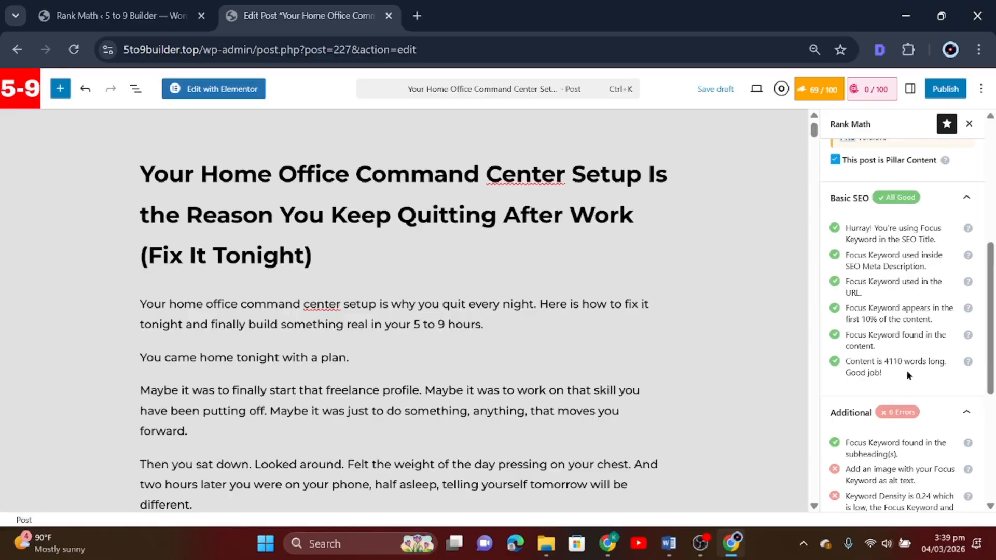
{"action": "scroll", "coordinate": [907, 374], "scroll_direction": "down", "scroll_amount": 2}
{"action": "scroll", "coordinate": [882, 363], "scroll_direction": "up", "scroll_amount": 3}
{"action": "scroll", "coordinate": [868, 251], "scroll_direction": "down", "scroll_amount": 2}
{"action": "left_click_drag", "start_coordinate": [136, 307], "coordinate": [202, 421]}
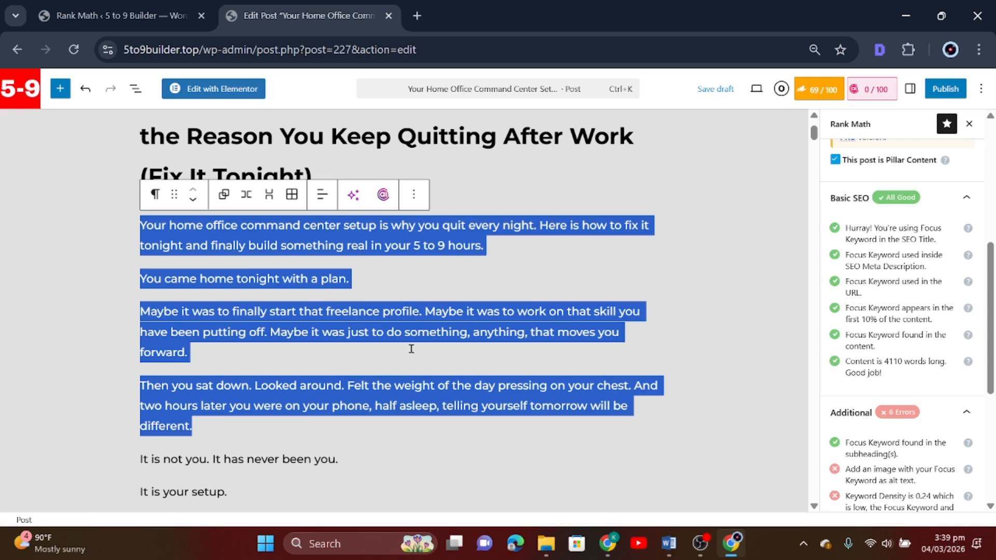
{"action": "left_click", "coordinate": [415, 330]}
{"action": "left_click_drag", "start_coordinate": [169, 225], "coordinate": [279, 224]}
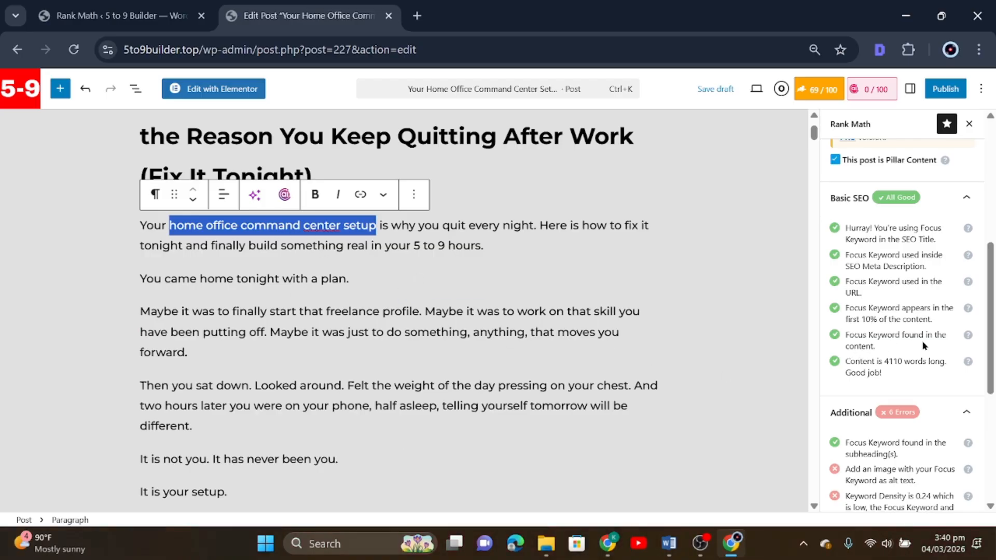
{"action": "left_click", "coordinate": [307, 227]}
Bold "home office command center setup" in the first paragraph under the "What Is A Home Office Command Center" heading
{"action": "scroll", "coordinate": [366, 333], "scroll_direction": "down", "scroll_amount": 8}
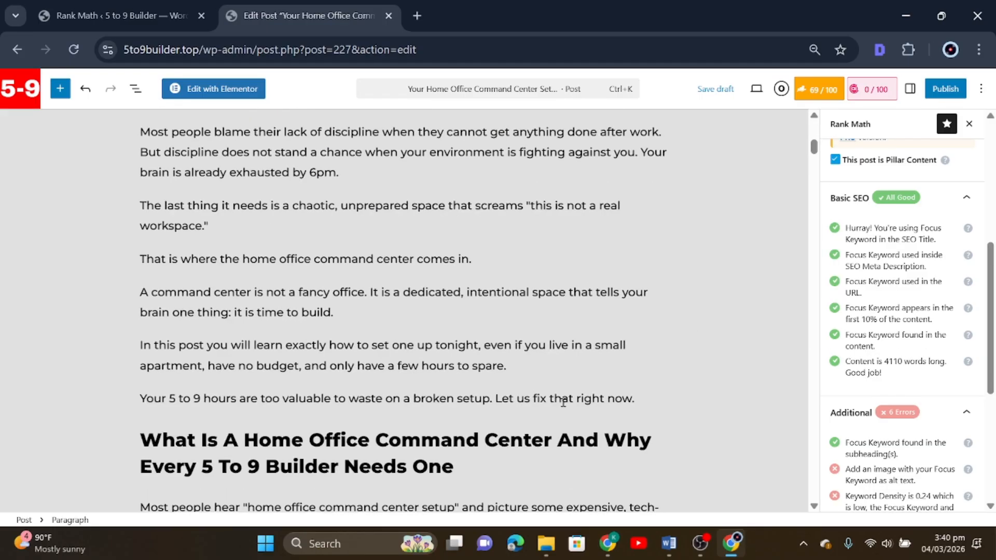
{"action": "scroll", "coordinate": [316, 398], "scroll_direction": "down", "scroll_amount": 5}
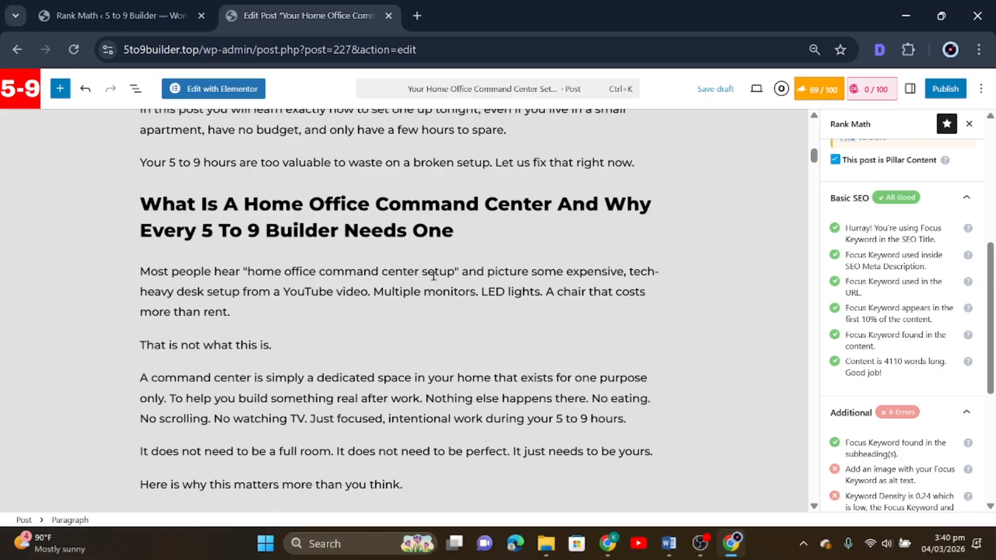
{"action": "left_click_drag", "start_coordinate": [459, 271], "coordinate": [247, 272]}
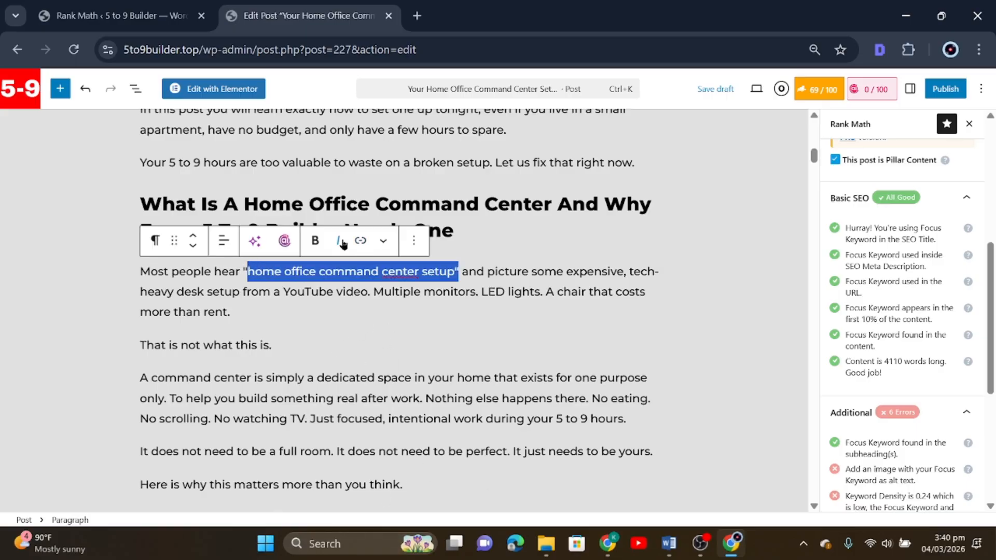
{"action": "left_click", "coordinate": [315, 242]}
{"action": "left_click", "coordinate": [532, 266]}
Look through the post's body sections for the focus keyword alongside the Rank Math content checks
{"action": "scroll", "coordinate": [850, 298], "scroll_direction": "down", "scroll_amount": 2}
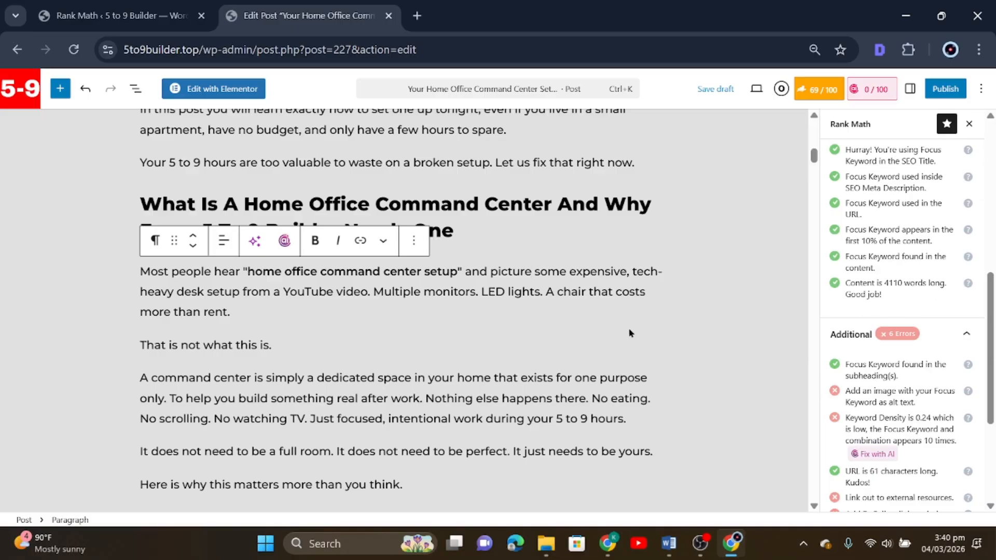
{"action": "scroll", "coordinate": [596, 343], "scroll_direction": "up", "scroll_amount": 5}
{"action": "scroll", "coordinate": [589, 269], "scroll_direction": "down", "scroll_amount": 4}
{"action": "scroll", "coordinate": [579, 235], "scroll_direction": "down", "scroll_amount": 6}
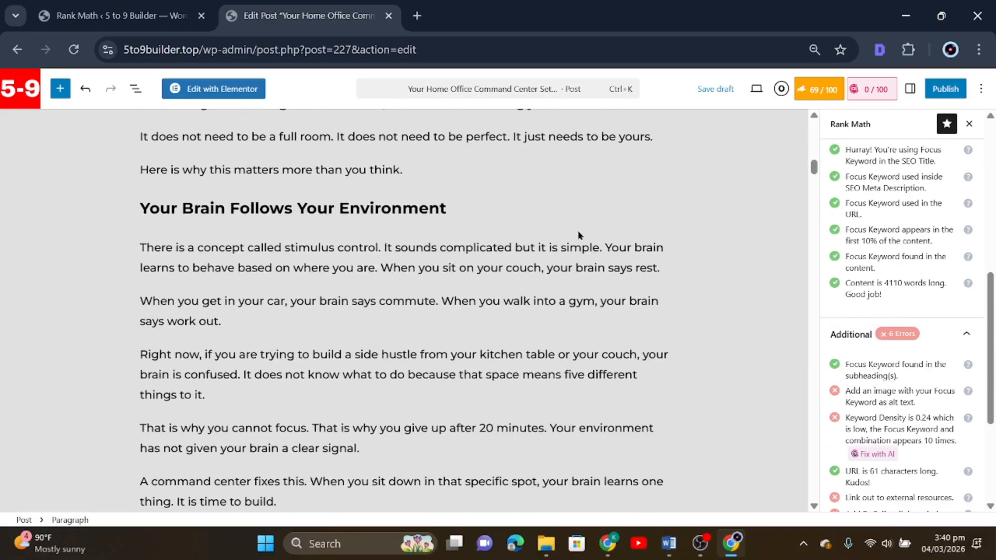
{"action": "scroll", "coordinate": [579, 235], "scroll_direction": "down", "scroll_amount": 10}
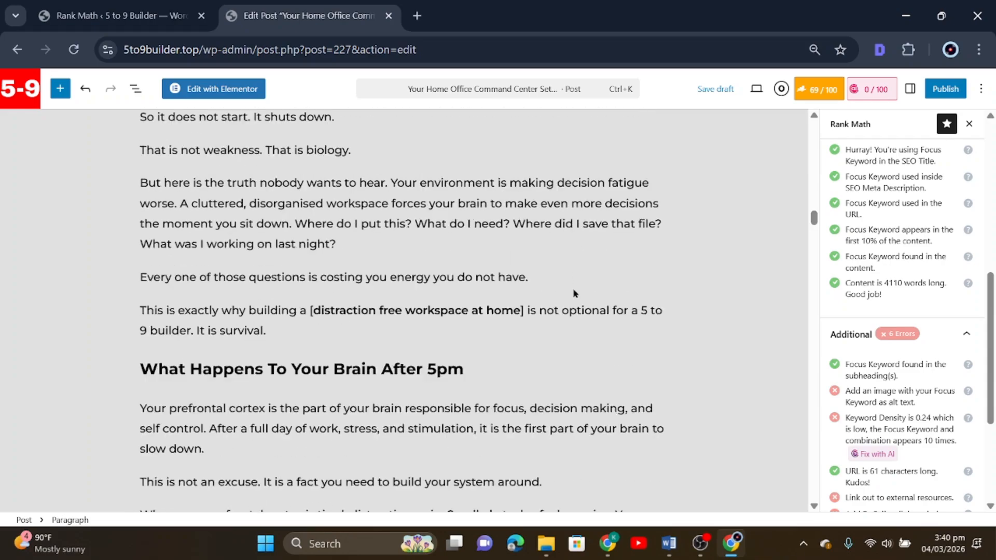
{"action": "mouse_move", "coordinate": [579, 292]}
{"action": "scroll", "coordinate": [587, 285], "scroll_direction": "down", "scroll_amount": 15}
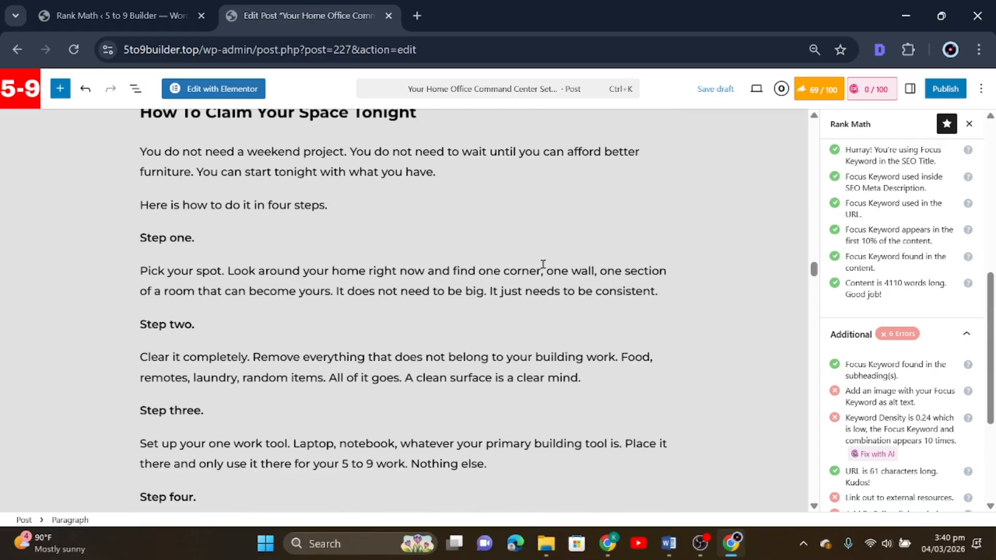
{"action": "scroll", "coordinate": [695, 253], "scroll_direction": "up", "scroll_amount": 20}
{"action": "scroll", "coordinate": [688, 253], "scroll_direction": "up", "scroll_amount": 8}
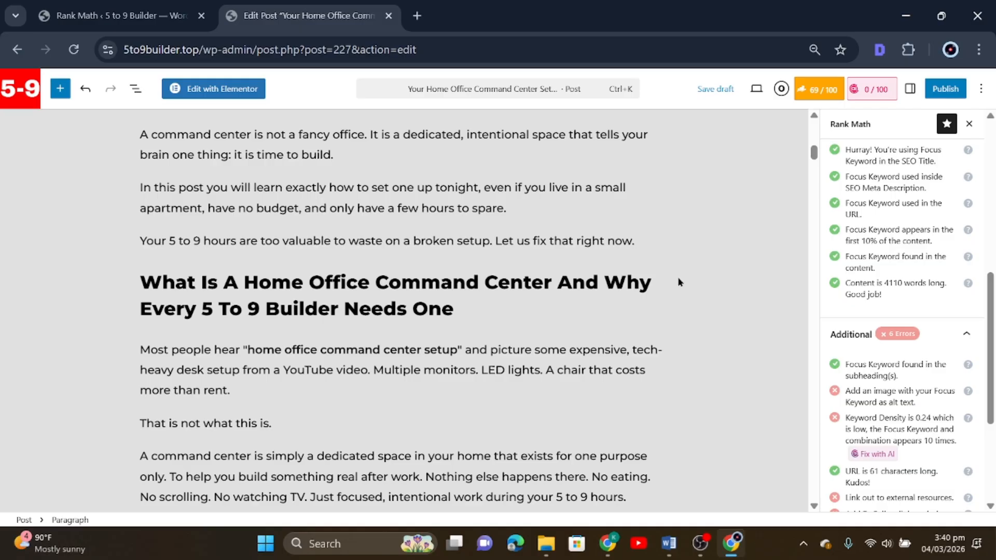
{"action": "scroll", "coordinate": [679, 283], "scroll_direction": "down", "scroll_amount": 3}
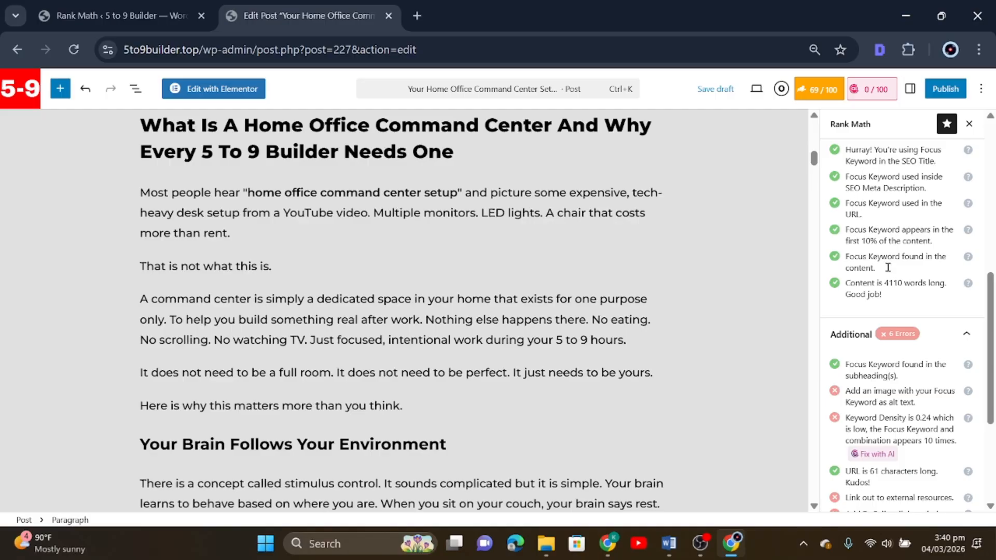
Review the Additional SEO checks and examine the focus keyword in the "What Is A Home Office Command Center" subheading
{"action": "scroll", "coordinate": [887, 267], "scroll_direction": "down", "scroll_amount": 3}
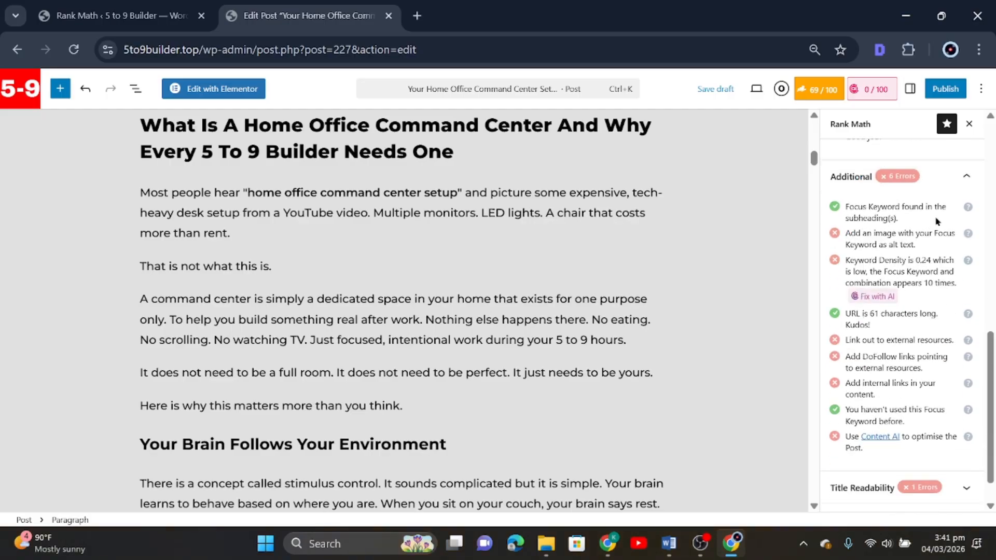
{"action": "scroll", "coordinate": [500, 305], "scroll_direction": "up", "scroll_amount": 6}
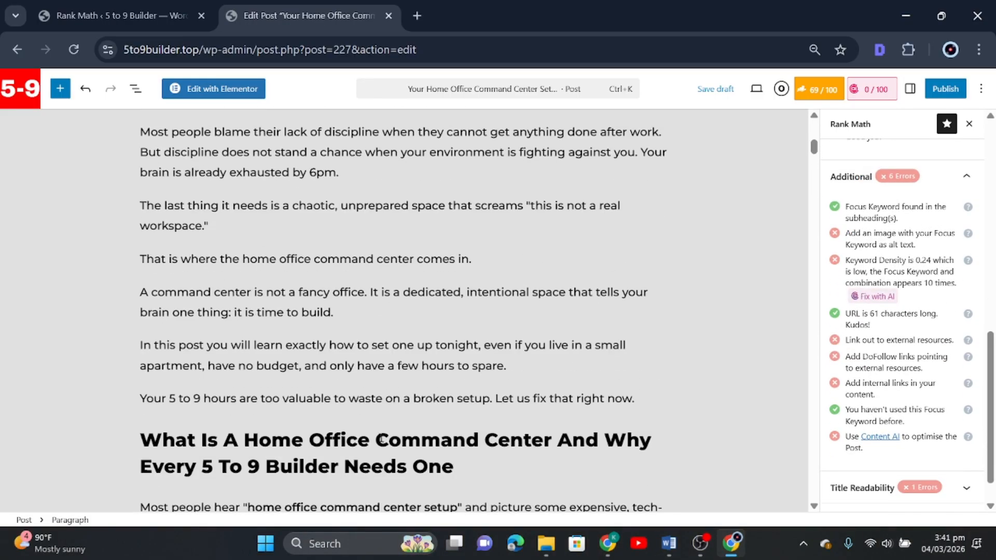
{"action": "left_click_drag", "start_coordinate": [382, 437], "coordinate": [346, 437]}
{"action": "left_click", "coordinate": [440, 463]}
{"action": "scroll", "coordinate": [386, 441], "scroll_direction": "up", "scroll_amount": 6}
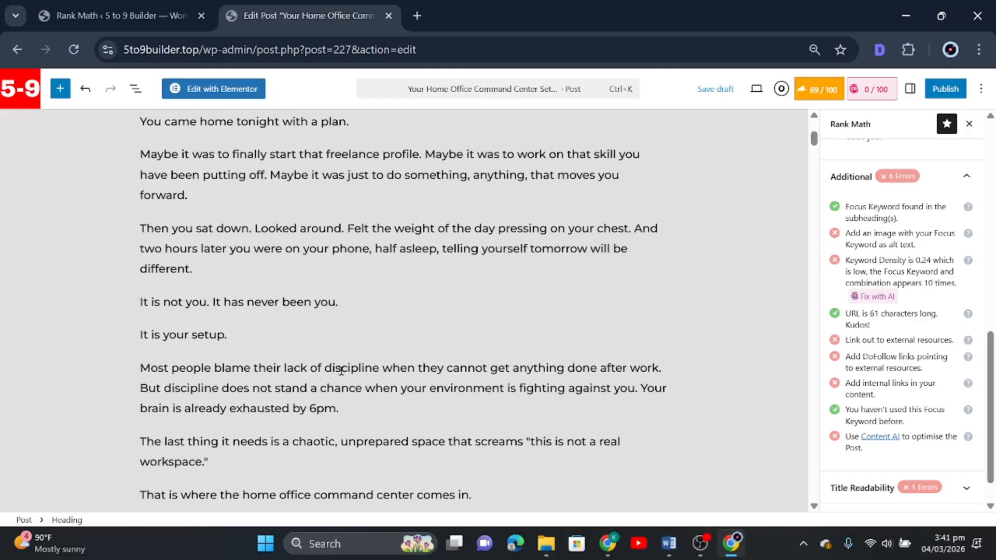
{"action": "scroll", "coordinate": [305, 288], "scroll_direction": "down", "scroll_amount": 4}
{"action": "scroll", "coordinate": [306, 291], "scroll_direction": "down", "scroll_amount": 6}
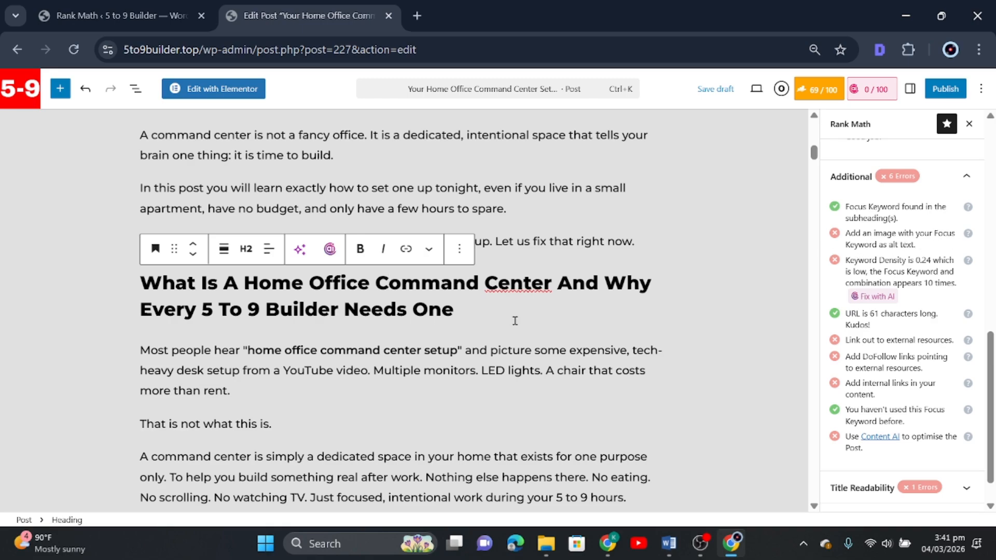
Insert an image block above the opening paragraph using the existing media library image "Your-Home-Office-Command-Center-Setup-Is-the-Reason-You-Keep-Quitting-After-Work-Fix-It-Tonight-1.png"
{"action": "scroll", "coordinate": [493, 268], "scroll_direction": "up", "scroll_amount": 10}
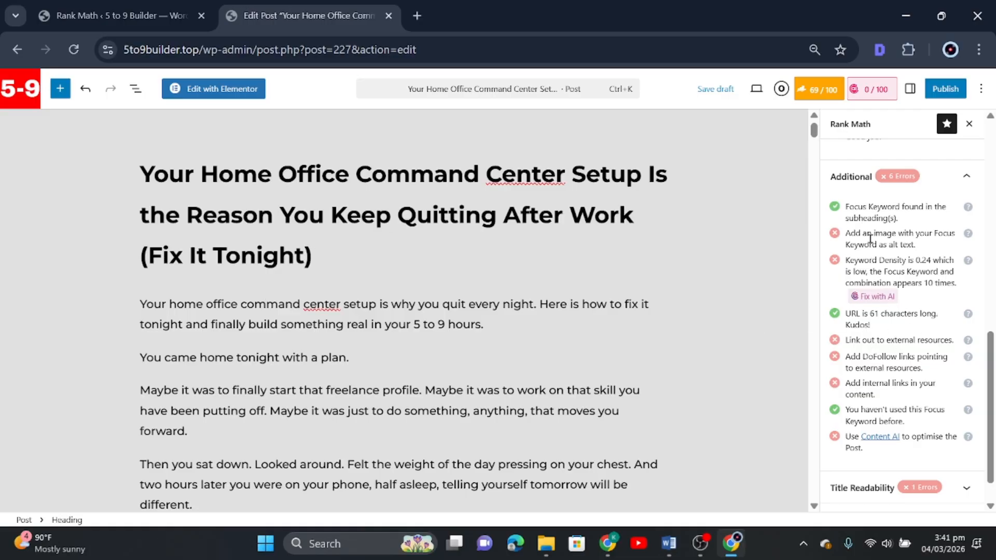
{"action": "left_click", "coordinate": [381, 274]}
{"action": "key", "text": "Return"}
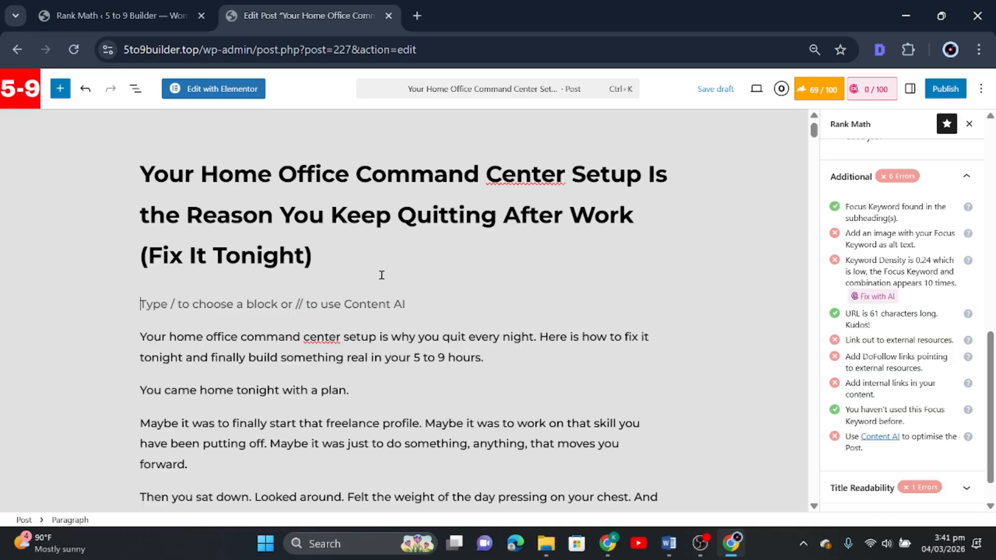
{"action": "left_click", "coordinate": [660, 302]}
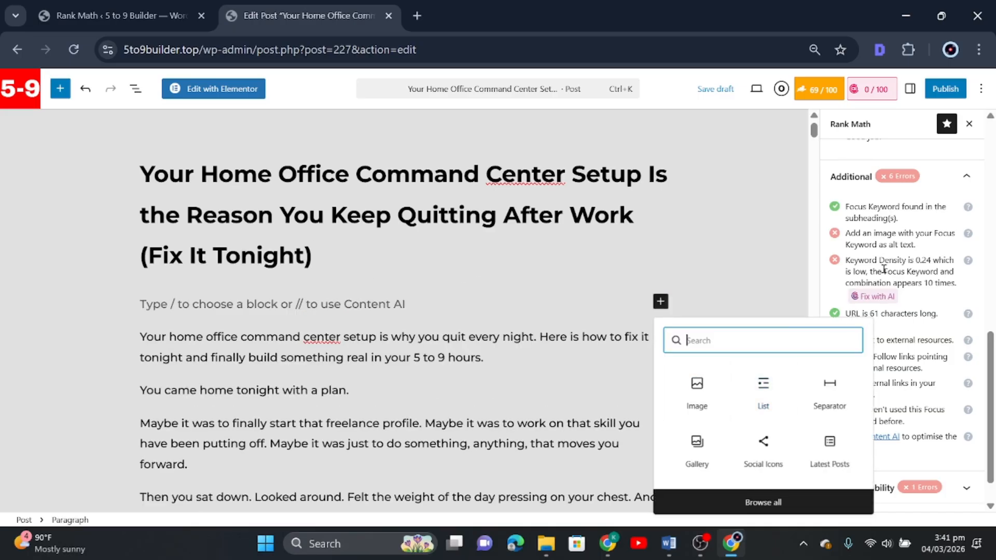
{"action": "left_click", "coordinate": [703, 389]}
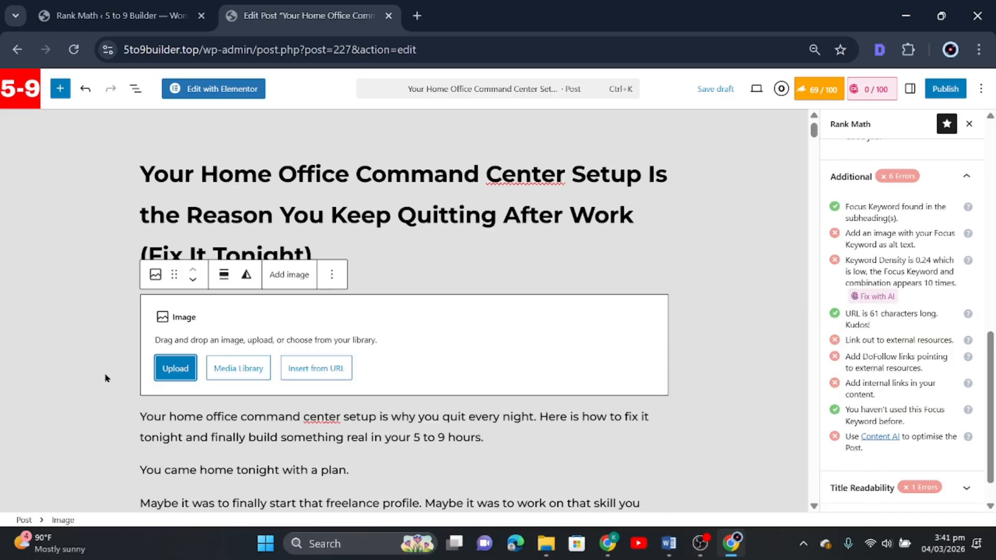
{"action": "left_click", "coordinate": [251, 370]}
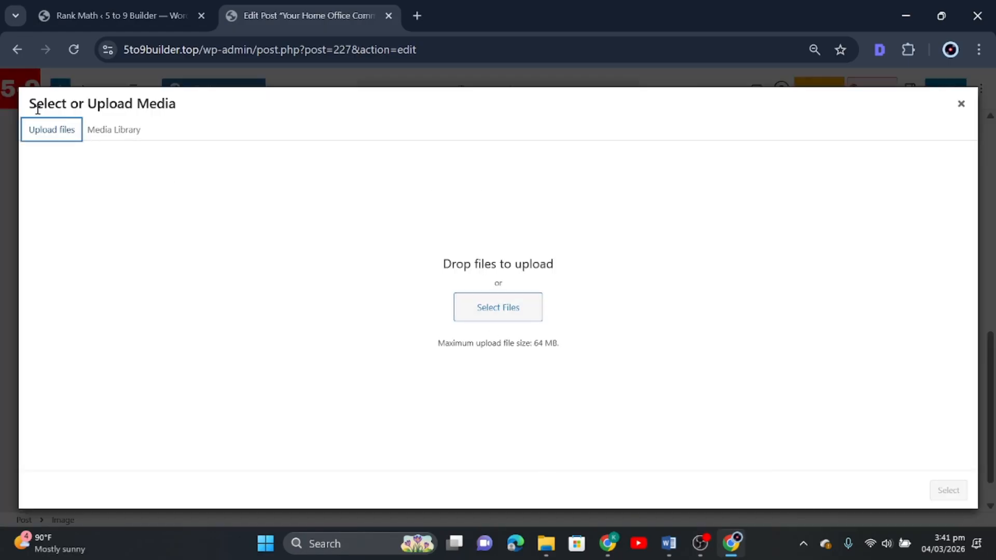
{"action": "left_click", "coordinate": [116, 133]}
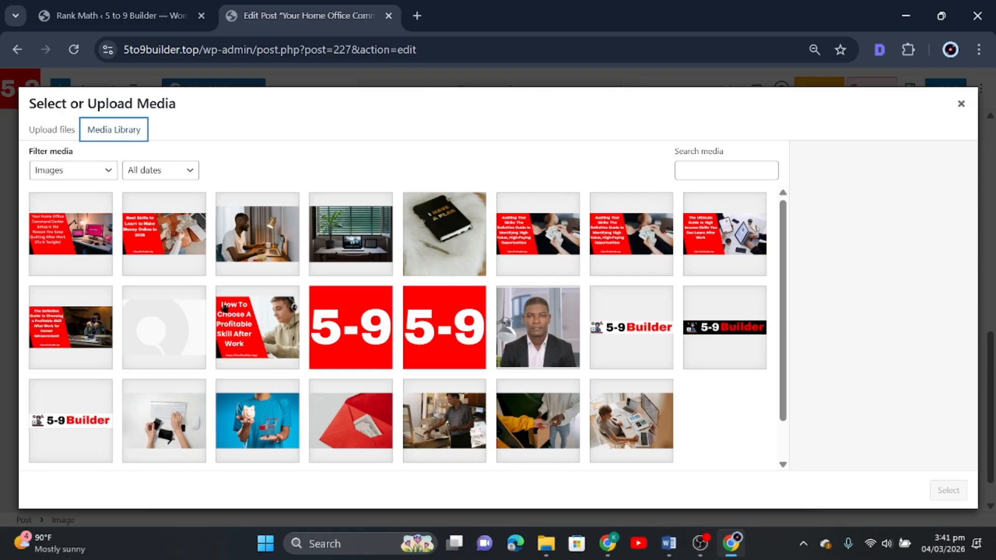
{"action": "left_click", "coordinate": [75, 235]}
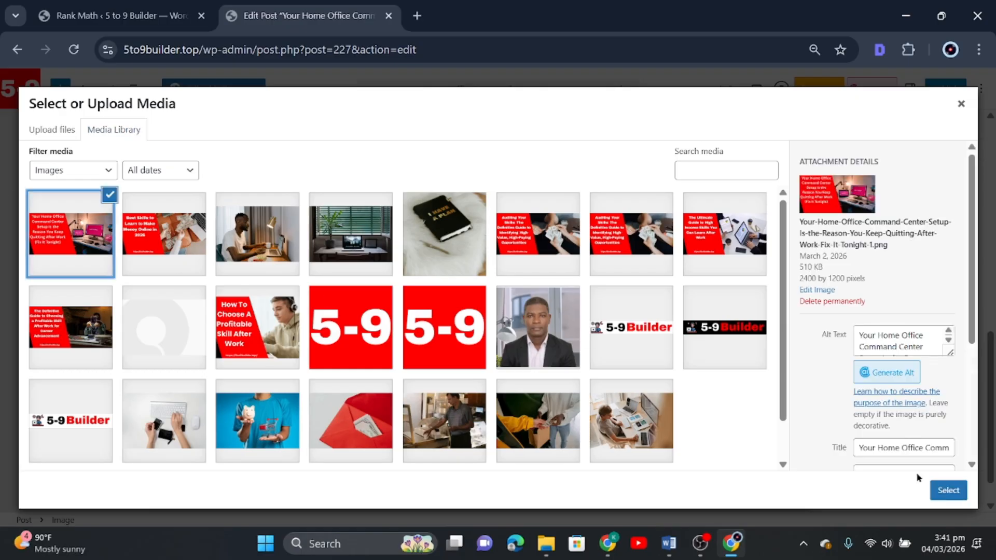
{"action": "left_click", "coordinate": [949, 491]}
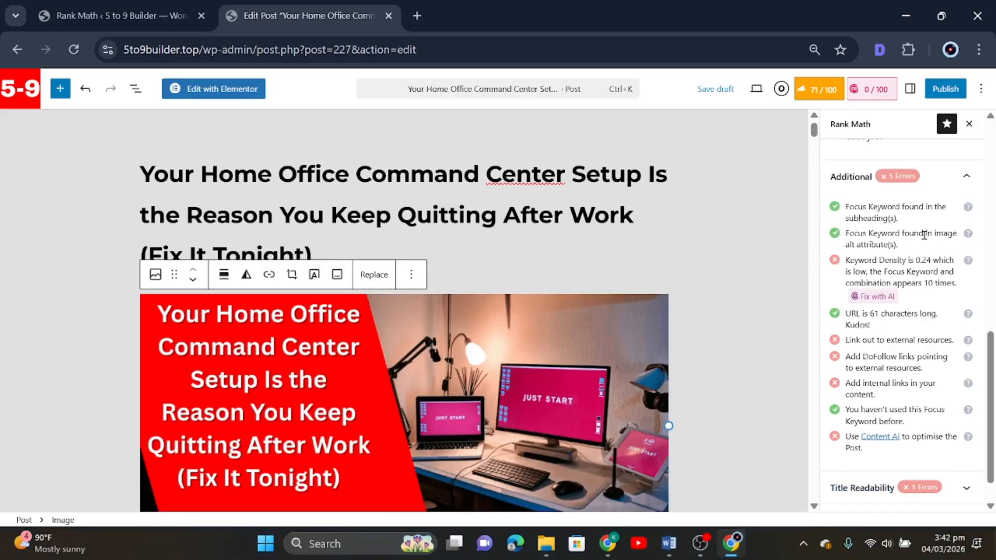
Center-align the inserted image above the opening paragraph
{"action": "scroll", "coordinate": [539, 335], "scroll_direction": "down", "scroll_amount": 3}
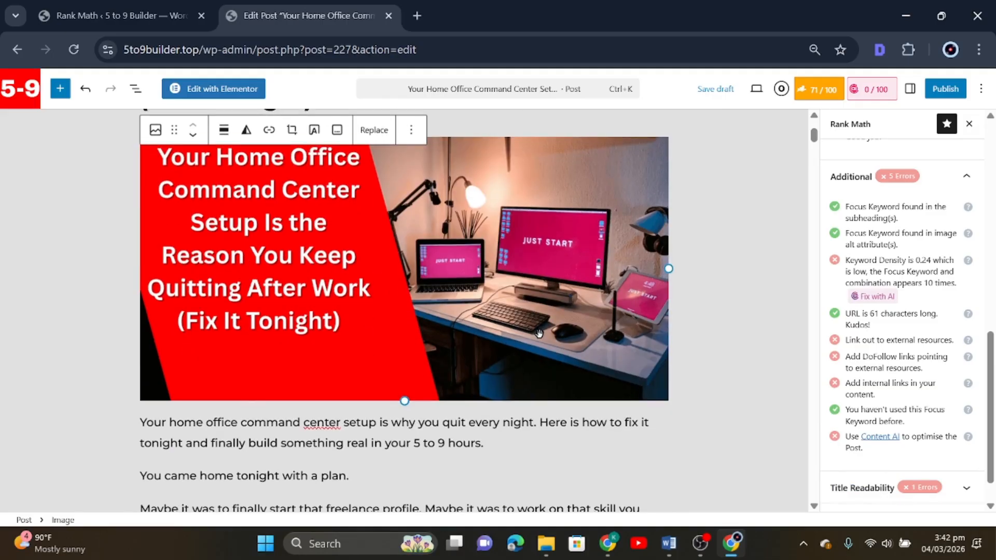
{"action": "left_click", "coordinate": [225, 134]}
{"action": "left_click", "coordinate": [251, 222]}
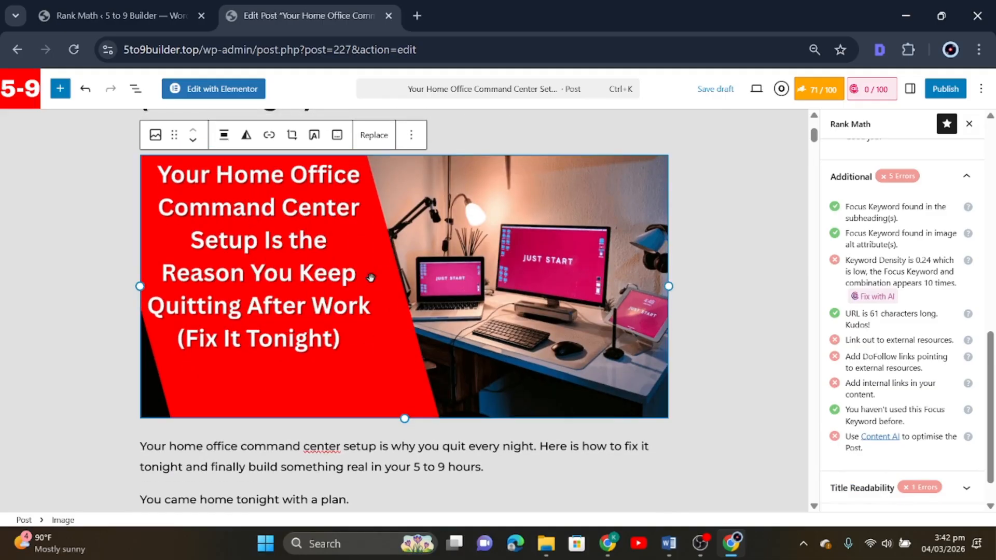
Review the focus keyword and the Additional SEO checks, including keyword density, and highlight "Home Office Command Center Setup" in the post title
{"action": "scroll", "coordinate": [863, 296], "scroll_direction": "down", "scroll_amount": 1}
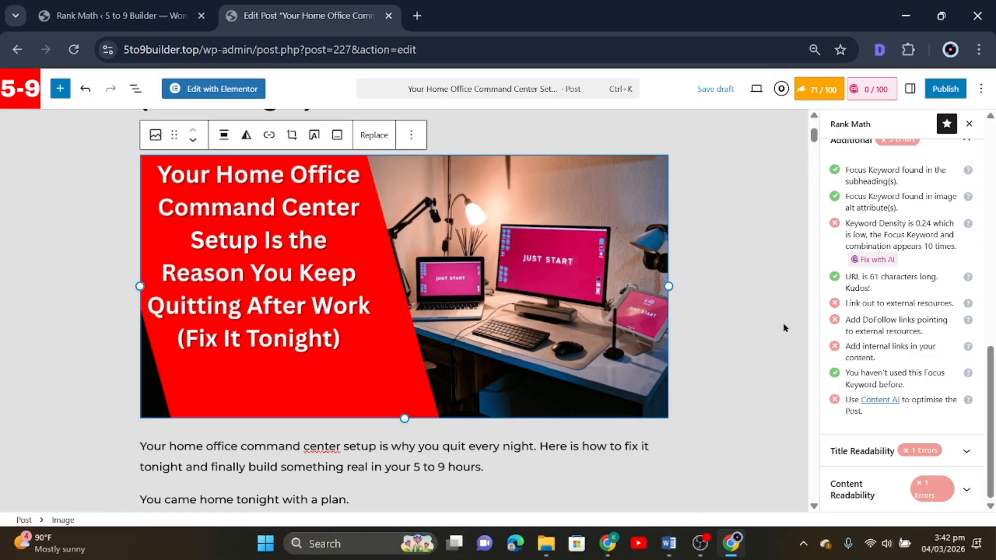
{"action": "scroll", "coordinate": [785, 328], "scroll_direction": "up", "scroll_amount": 3}
{"action": "scroll", "coordinate": [882, 259], "scroll_direction": "up", "scroll_amount": 10}
{"action": "scroll", "coordinate": [890, 236], "scroll_direction": "down", "scroll_amount": 3}
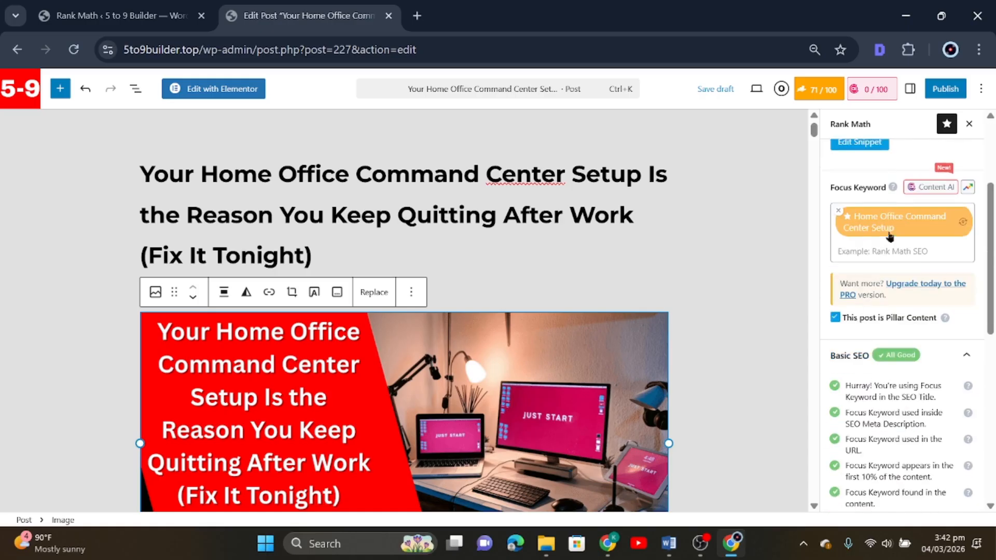
{"action": "scroll", "coordinate": [913, 238], "scroll_direction": "down", "scroll_amount": 6}
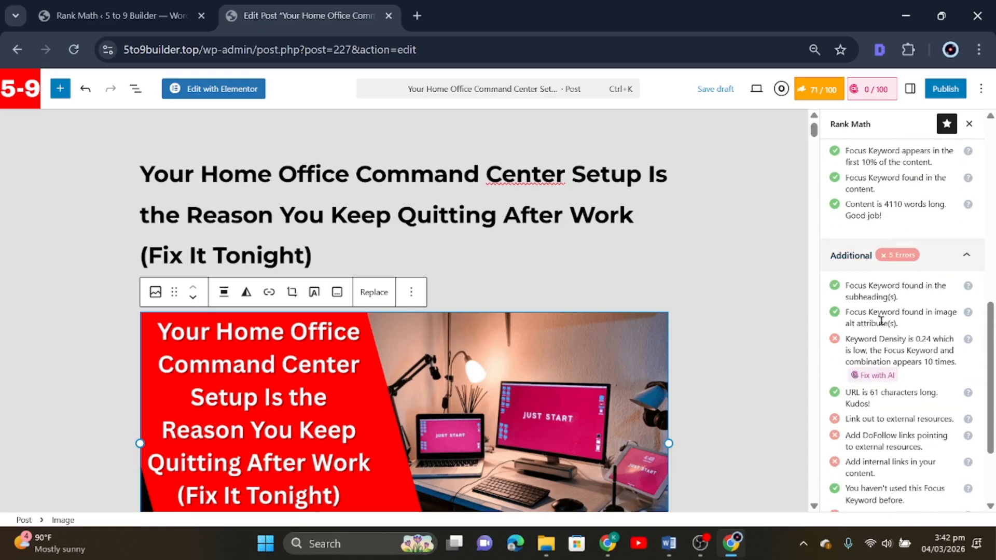
{"action": "scroll", "coordinate": [882, 311], "scroll_direction": "down", "scroll_amount": 2}
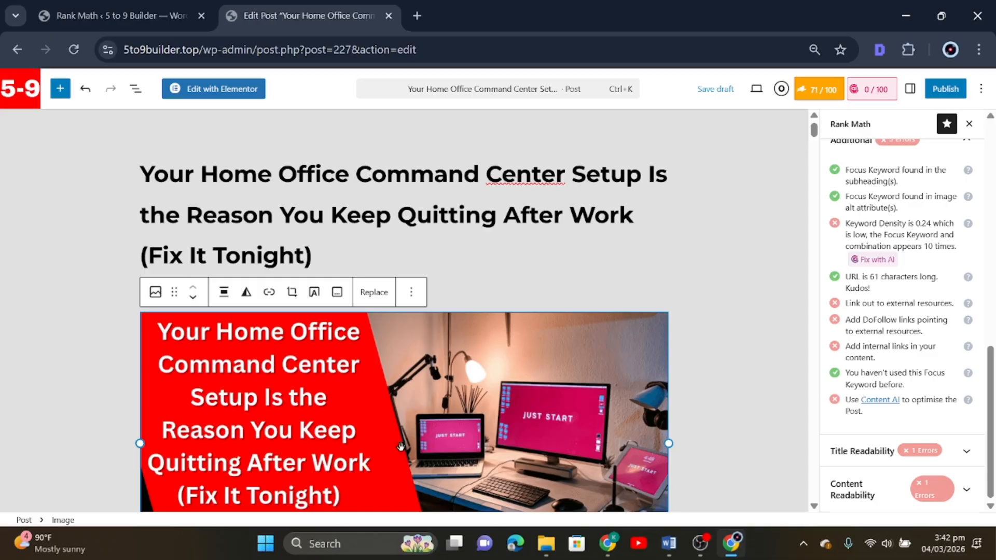
{"action": "left_click_drag", "start_coordinate": [215, 172], "coordinate": [642, 174]}
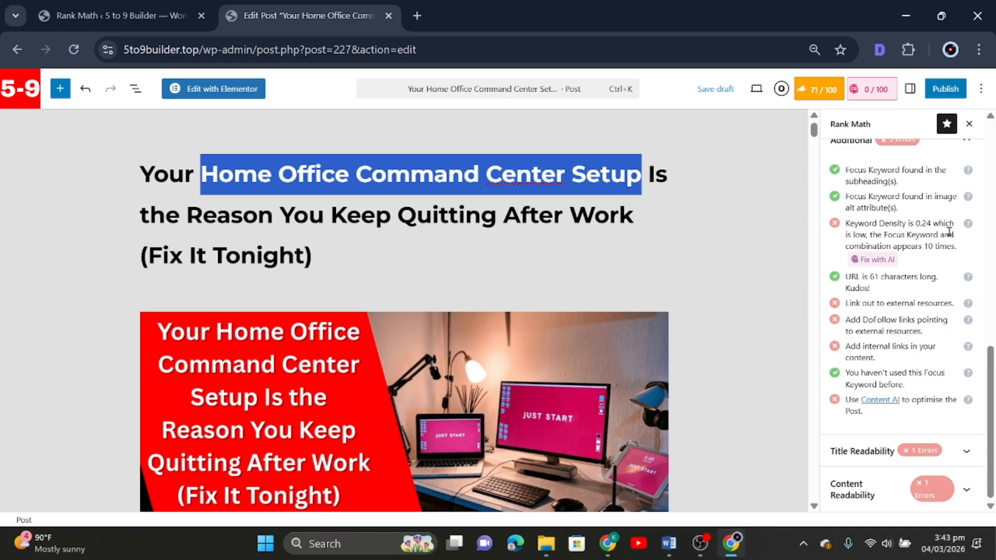
{"action": "left_click", "coordinate": [469, 172]}
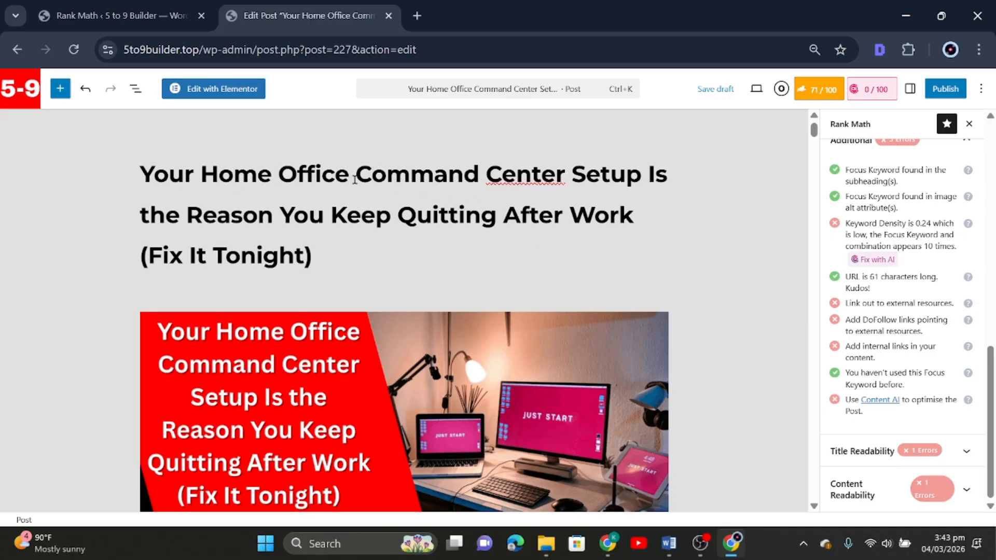
Copy "Command Center Setup" from the post title and add it as a second focus keyword
{"action": "left_click_drag", "start_coordinate": [355, 174], "coordinate": [643, 173]}
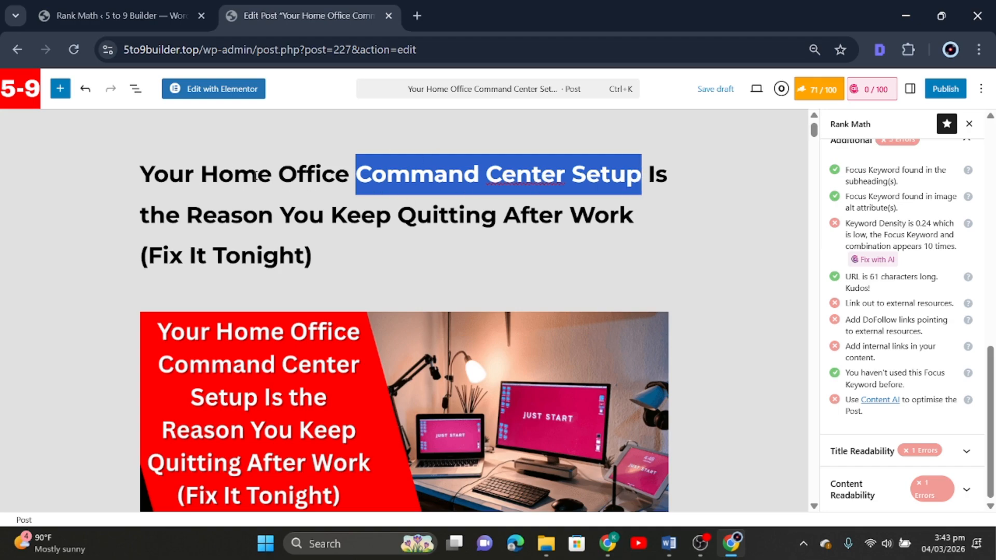
{"action": "right_click", "coordinate": [517, 174]}
{"action": "left_click", "coordinate": [564, 144]}
{"action": "scroll", "coordinate": [874, 216], "scroll_direction": "up", "scroll_amount": 9}
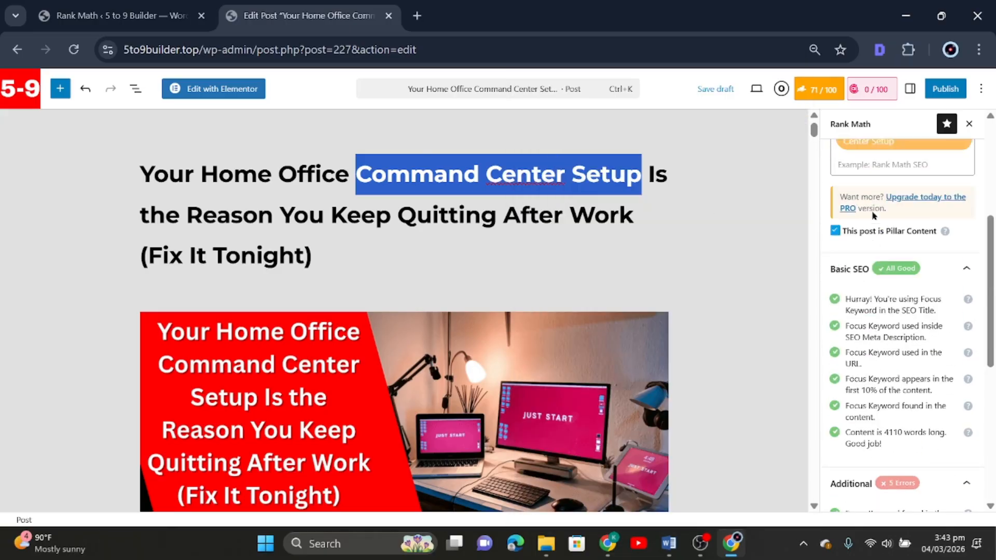
{"action": "left_click", "coordinate": [894, 402]}
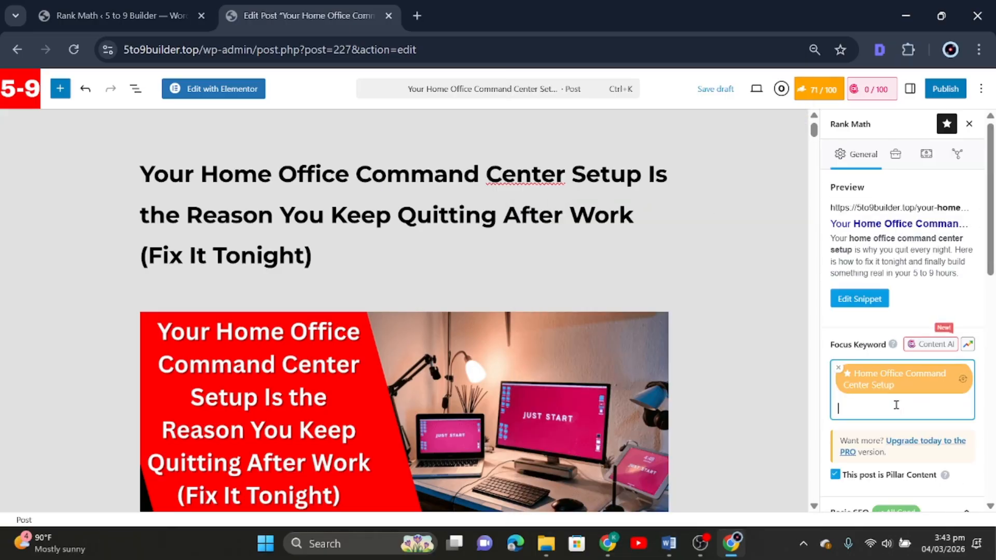
{"action": "key", "text": "ctrl+v"}
{"action": "scroll", "coordinate": [914, 337], "scroll_direction": "down", "scroll_amount": 3}
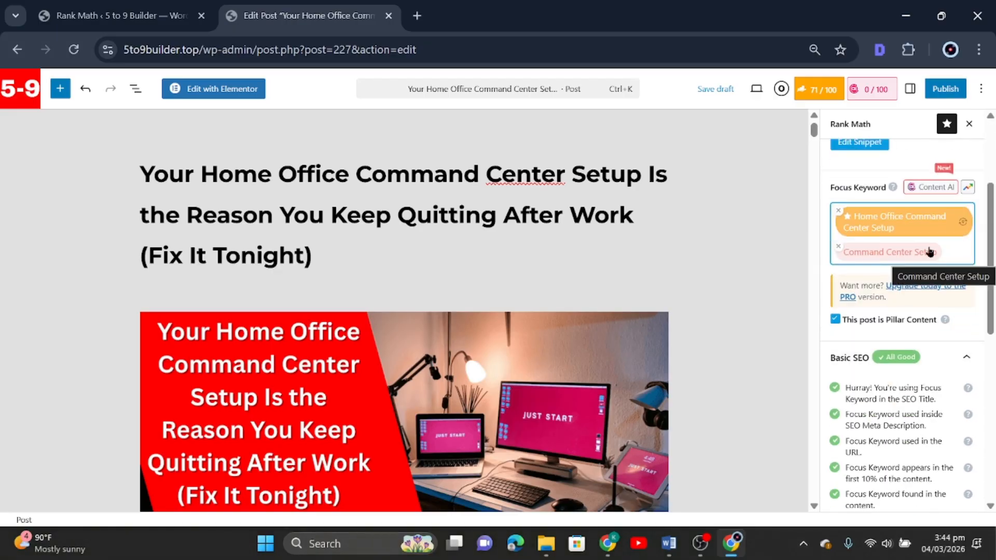
Check the Additional SEO errors and look through the post's title, introduction and first section for the phrase "Command Center Setup"
{"action": "scroll", "coordinate": [905, 342], "scroll_direction": "down", "scroll_amount": 3}
{"action": "scroll", "coordinate": [906, 342], "scroll_direction": "down", "scroll_amount": 5}
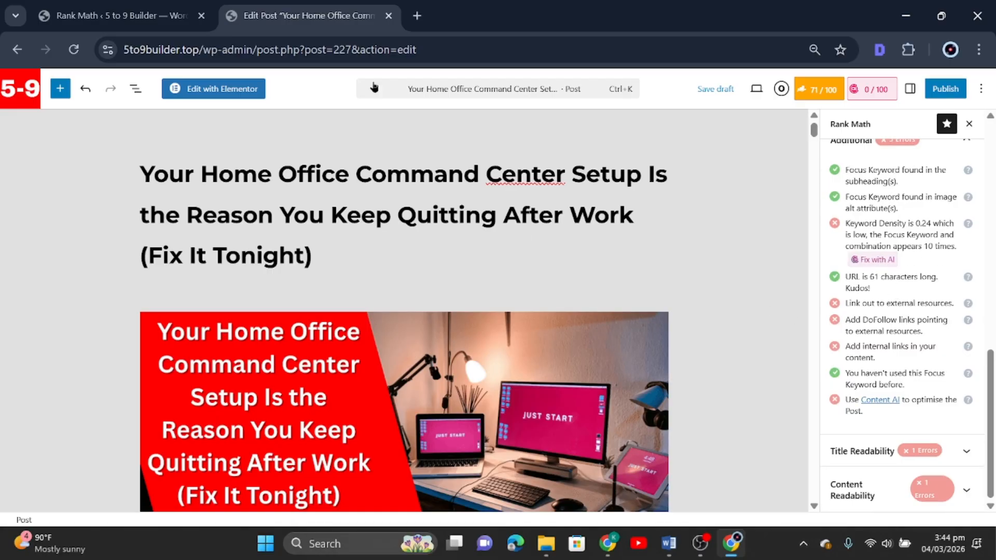
{"action": "scroll", "coordinate": [427, 391], "scroll_direction": "down", "scroll_amount": 12}
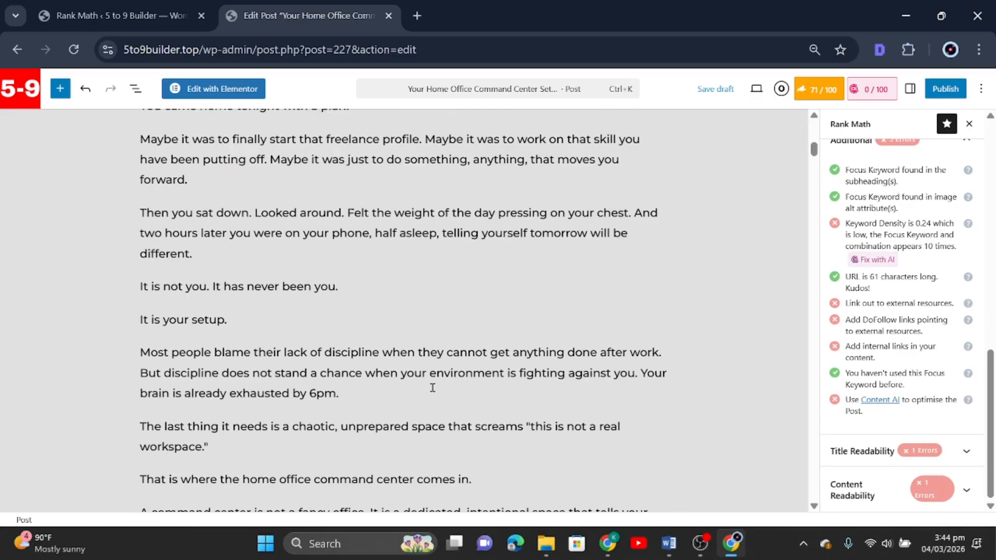
{"action": "scroll", "coordinate": [432, 388], "scroll_direction": "down", "scroll_amount": 7}
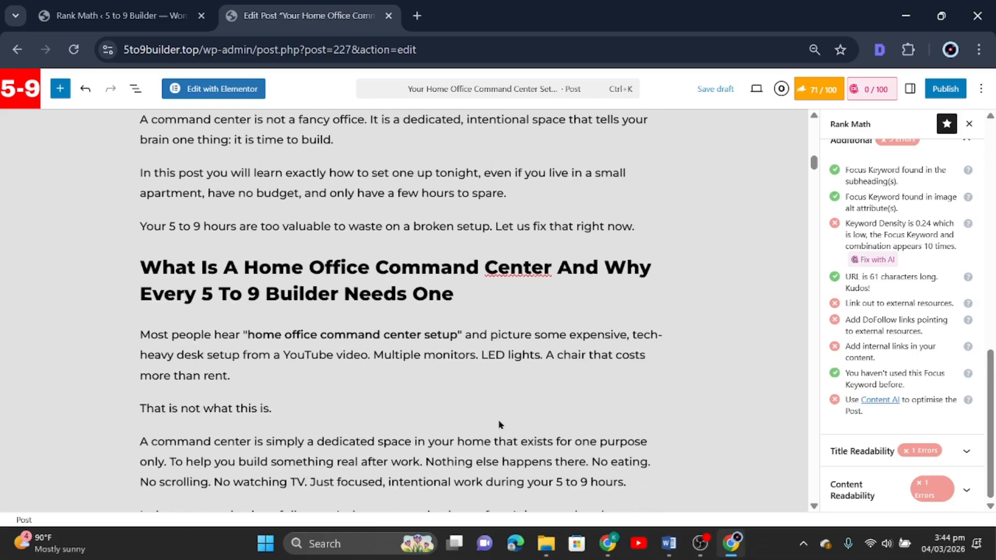
{"action": "scroll", "coordinate": [499, 425], "scroll_direction": "up", "scroll_amount": 20}
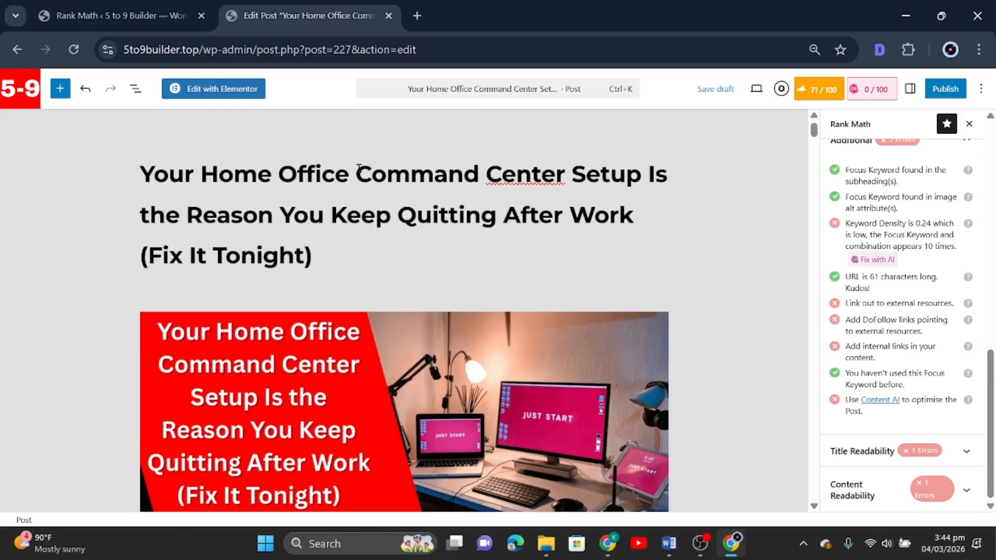
{"action": "left_click_drag", "start_coordinate": [358, 168], "coordinate": [632, 167]}
{"action": "left_click", "coordinate": [632, 168]}
Shorten the second focus keyword to "Command Center"
{"action": "scroll", "coordinate": [841, 332], "scroll_direction": "up", "scroll_amount": 4}
{"action": "scroll", "coordinate": [841, 321], "scroll_direction": "up", "scroll_amount": 6}
{"action": "scroll", "coordinate": [856, 285], "scroll_direction": "down", "scroll_amount": 3}
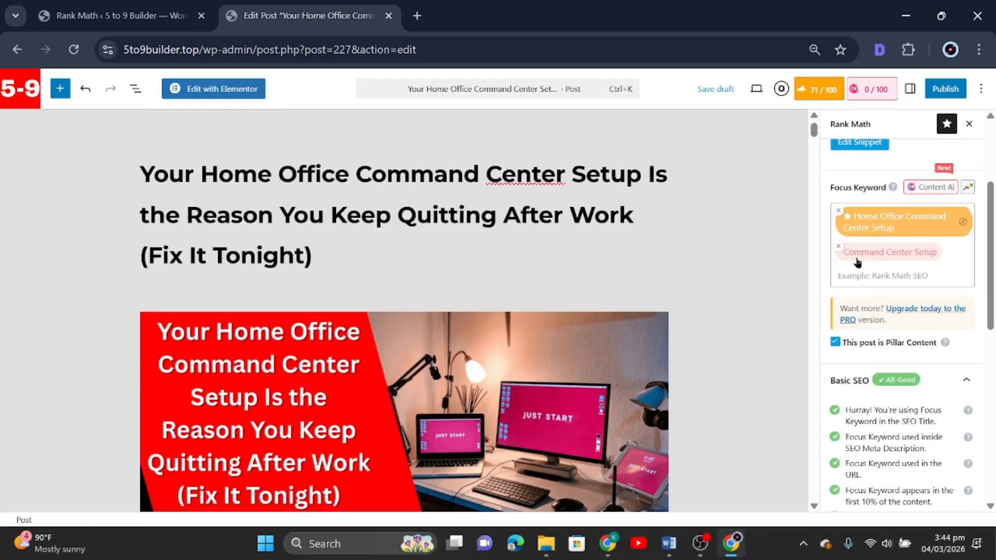
{"action": "left_click", "coordinate": [912, 254]}
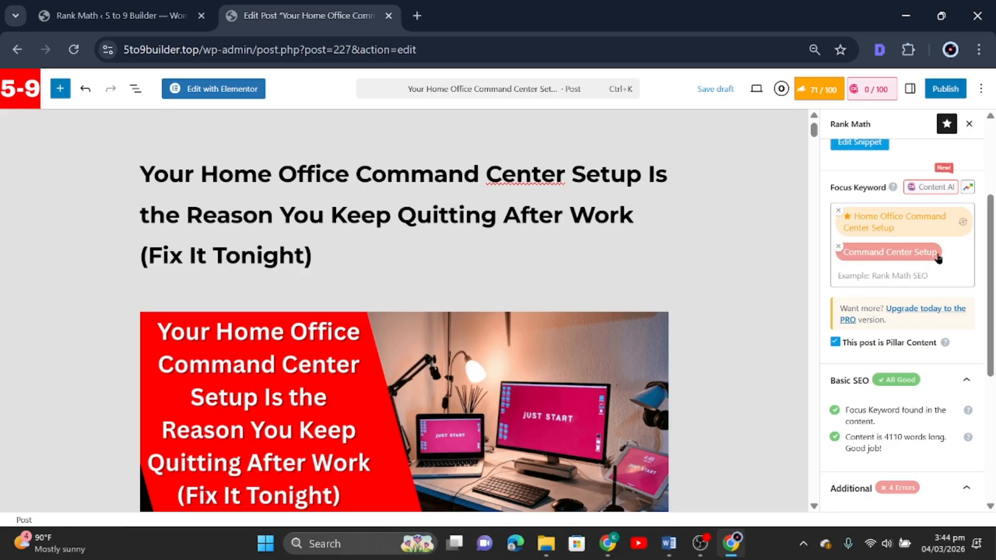
{"action": "left_click", "coordinate": [916, 253]}
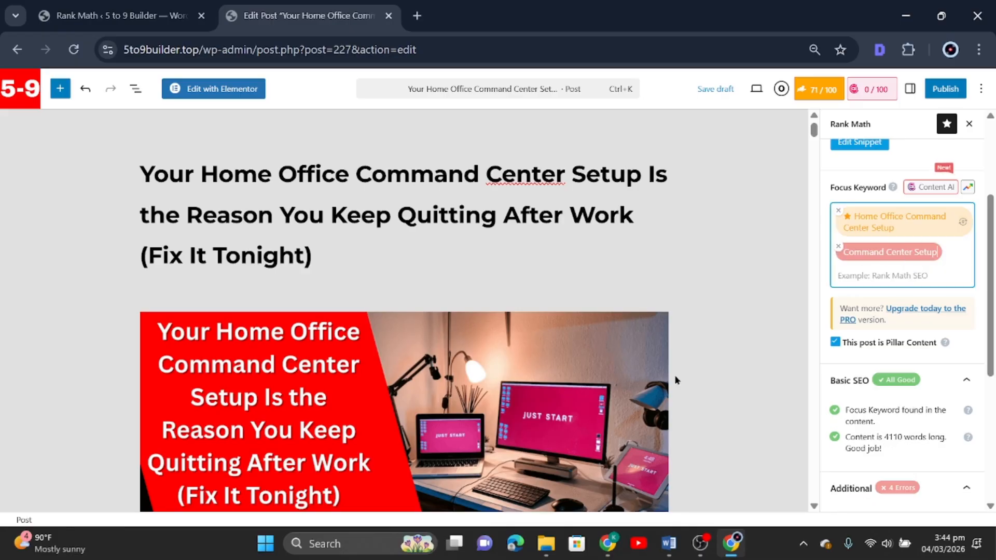
{"action": "key", "text": "BackSpace"}
{"action": "key", "text": "BackSpace"}
{"action": "key", "text": "BackSpace"}
{"action": "key", "text": "BackSpace"}
{"action": "key", "text": "BackSpace"}
{"action": "key", "text": "BackSpace"}
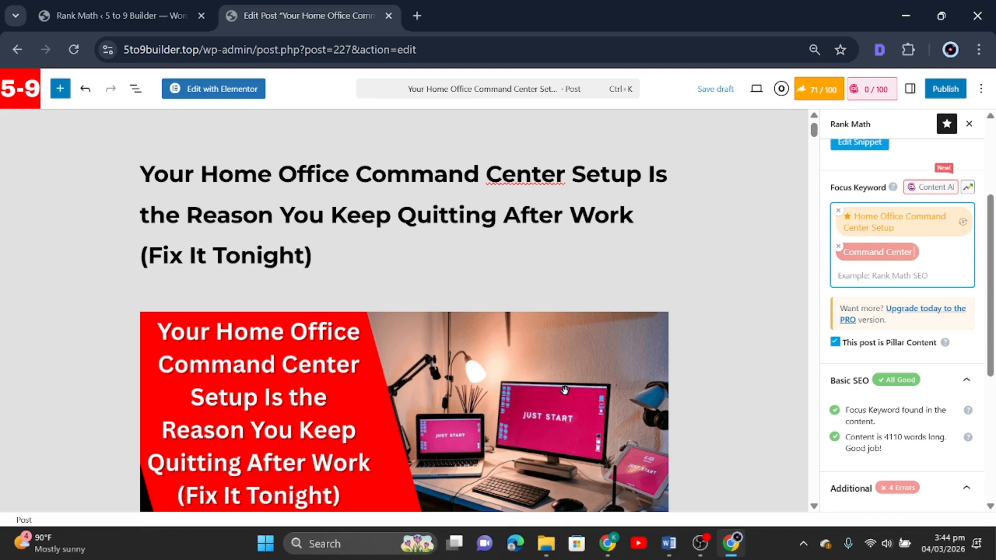
Add "Command Center" as a second focus keyword for the post and review the Additional SEO checks
{"action": "left_click", "coordinate": [948, 252]}
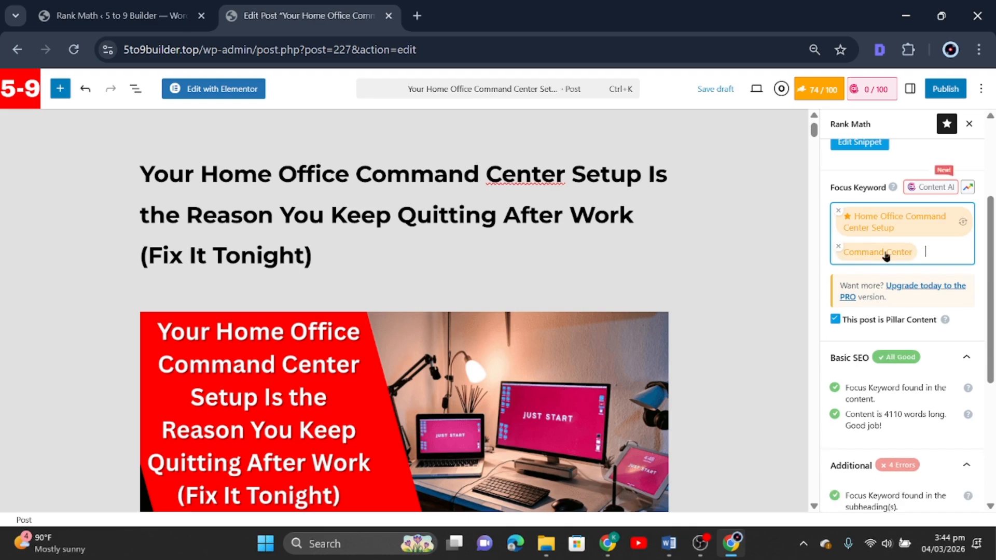
{"action": "scroll", "coordinate": [897, 262], "scroll_direction": "down", "scroll_amount": 5}
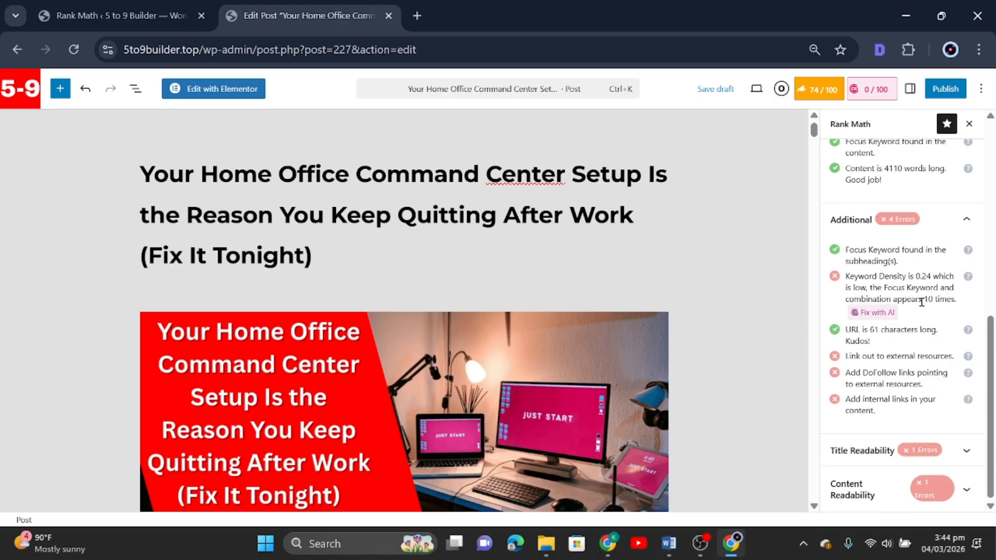
{"action": "scroll", "coordinate": [463, 177], "scroll_direction": "down", "scroll_amount": 5}
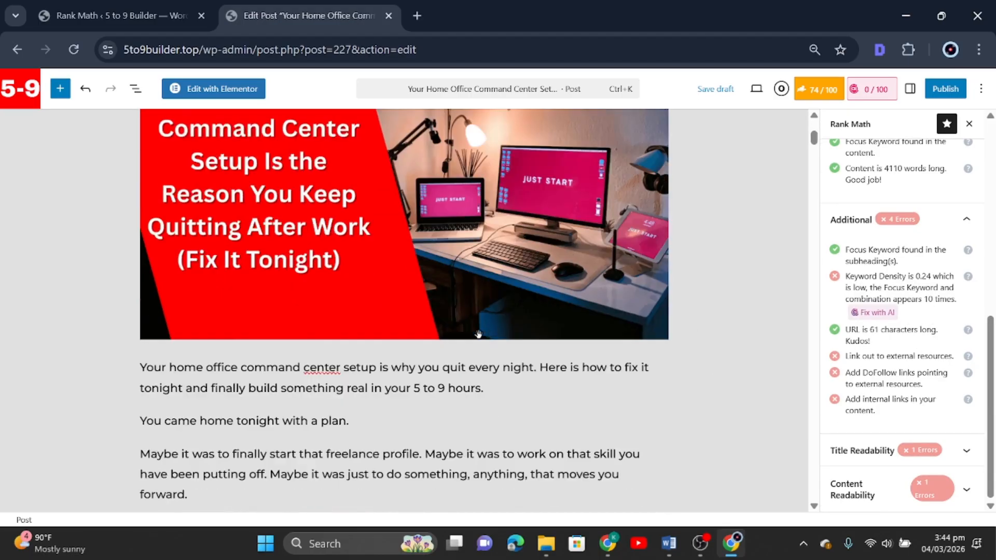
{"action": "scroll", "coordinate": [807, 407], "scroll_direction": "up", "scroll_amount": 5}
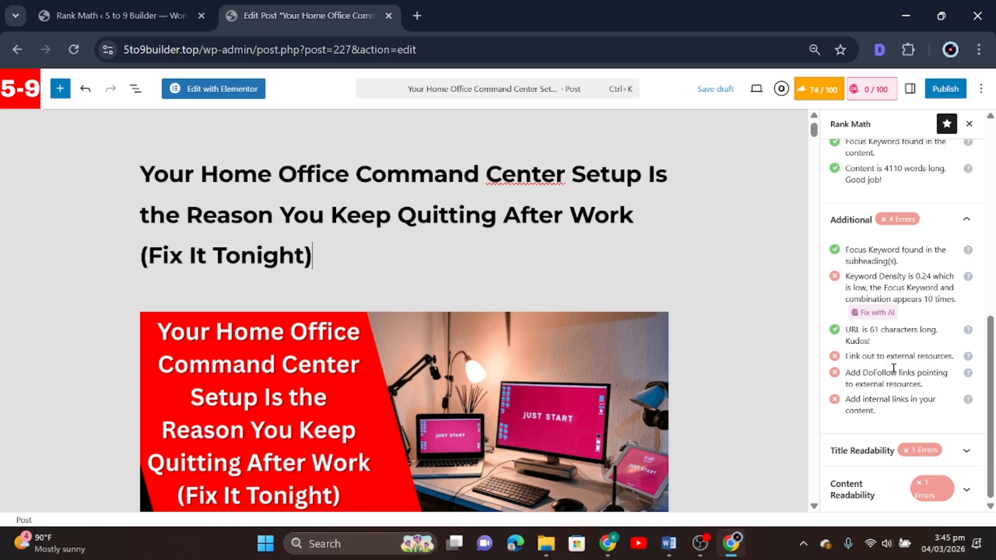
Examine the post's title and introductory paragraphs for wording that could carry an external link
{"action": "double_click", "coordinate": [530, 176]}
{"action": "left_click", "coordinate": [422, 254]}
{"action": "scroll", "coordinate": [283, 384], "scroll_direction": "down", "scroll_amount": 6}
{"action": "scroll", "coordinate": [285, 383], "scroll_direction": "down", "scroll_amount": 3}
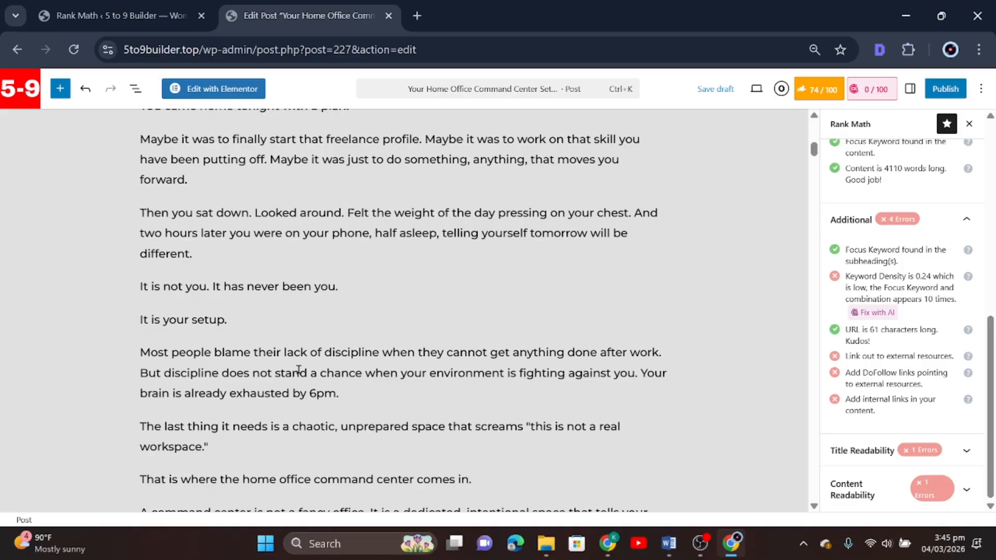
{"action": "scroll", "coordinate": [298, 370], "scroll_direction": "down", "scroll_amount": 2}
{"action": "scroll", "coordinate": [297, 368], "scroll_direction": "up", "scroll_amount": 7}
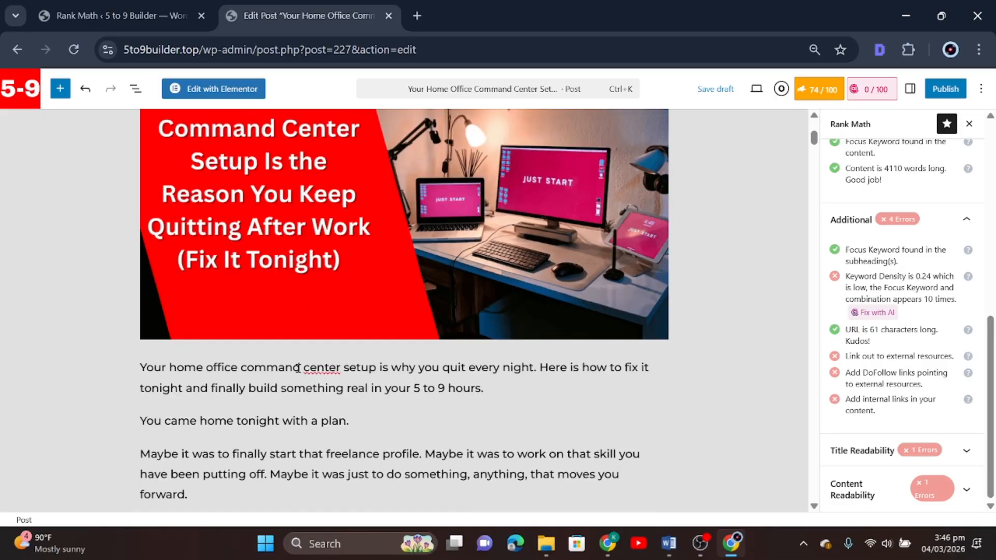
{"action": "scroll", "coordinate": [297, 368], "scroll_direction": "down", "scroll_amount": 4}
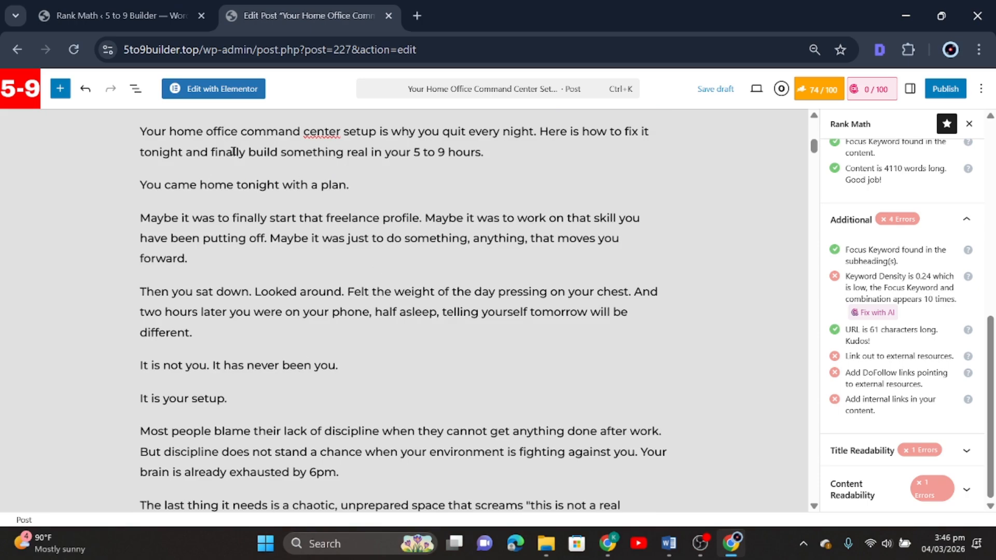
{"action": "scroll", "coordinate": [281, 352], "scroll_direction": "down", "scroll_amount": 3}
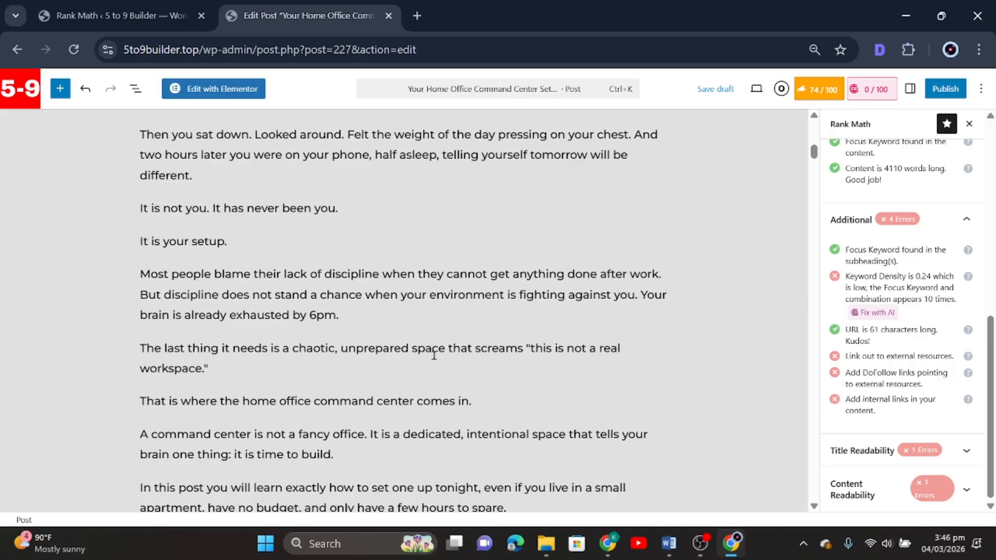
{"action": "scroll", "coordinate": [400, 349], "scroll_direction": "up", "scroll_amount": 8}
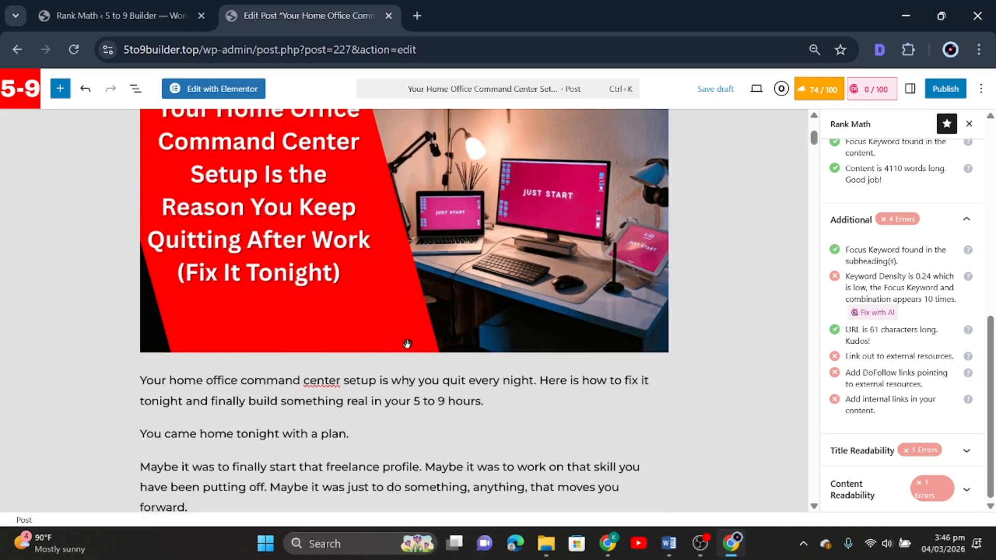
{"action": "scroll", "coordinate": [407, 344], "scroll_direction": "up", "scroll_amount": 4}
Search Google in a new browser tab for "home office setup"
{"action": "key", "text": "ctrl+t"}
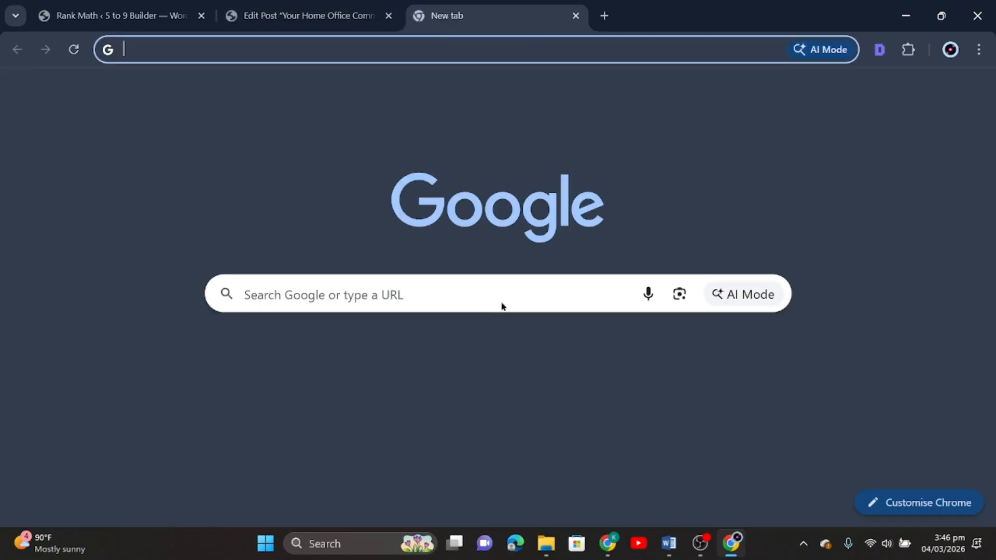
{"action": "left_click", "coordinate": [501, 288]}
{"action": "type", "text": "home"}
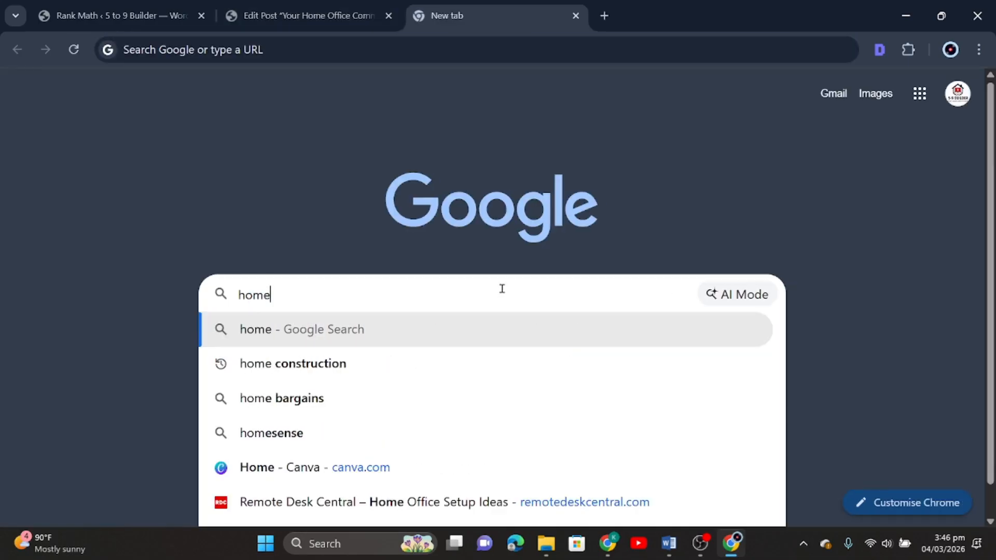
{"action": "type", "text": " officese"}
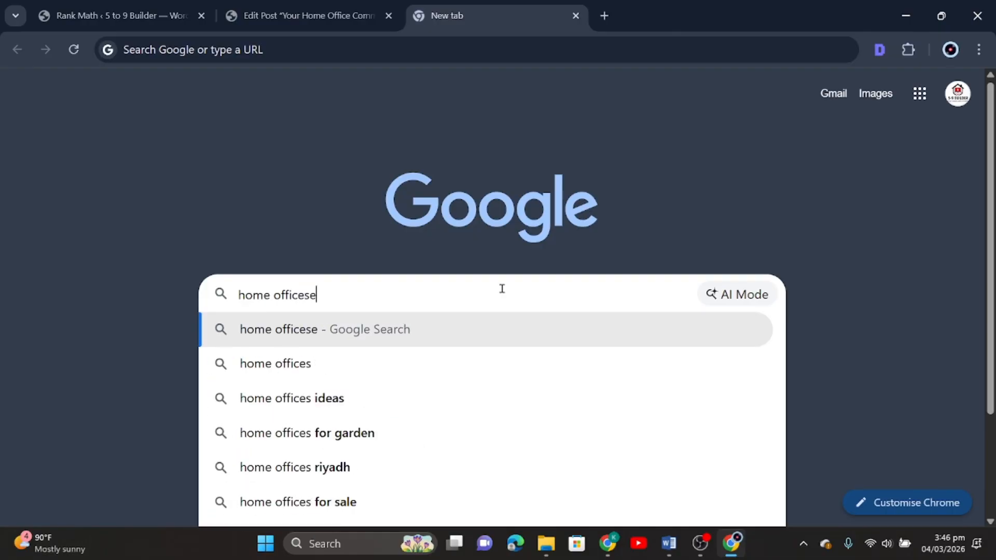
{"action": "key", "text": "BackSpace"}
{"action": "key", "text": "BackSpace"}
{"action": "type", "text": "se"}
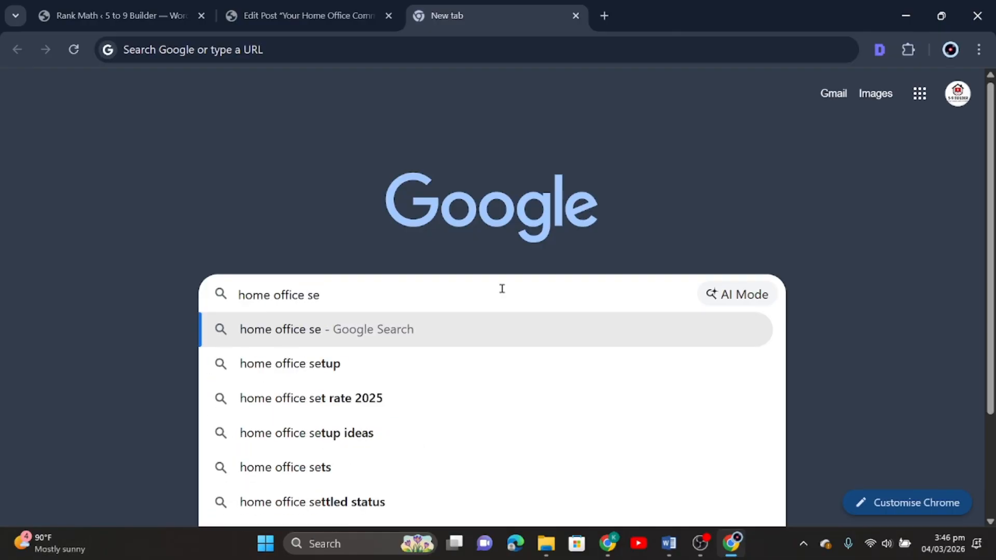
{"action": "type", "text": "tu"}
{"action": "key", "text": "Return"}
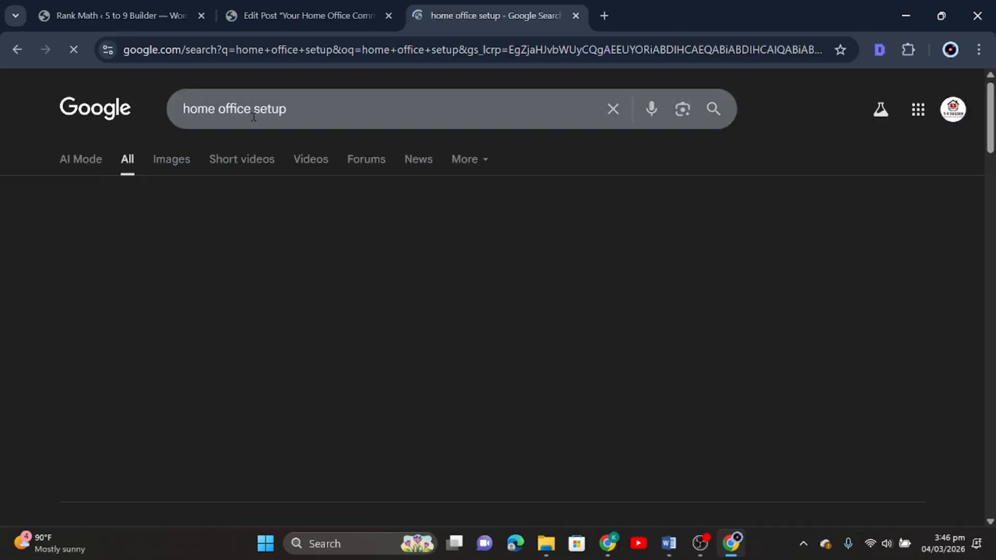
Examine the home office setup search results for an external resource worth linking to
{"action": "scroll", "coordinate": [286, 267], "scroll_direction": "down", "scroll_amount": 12}
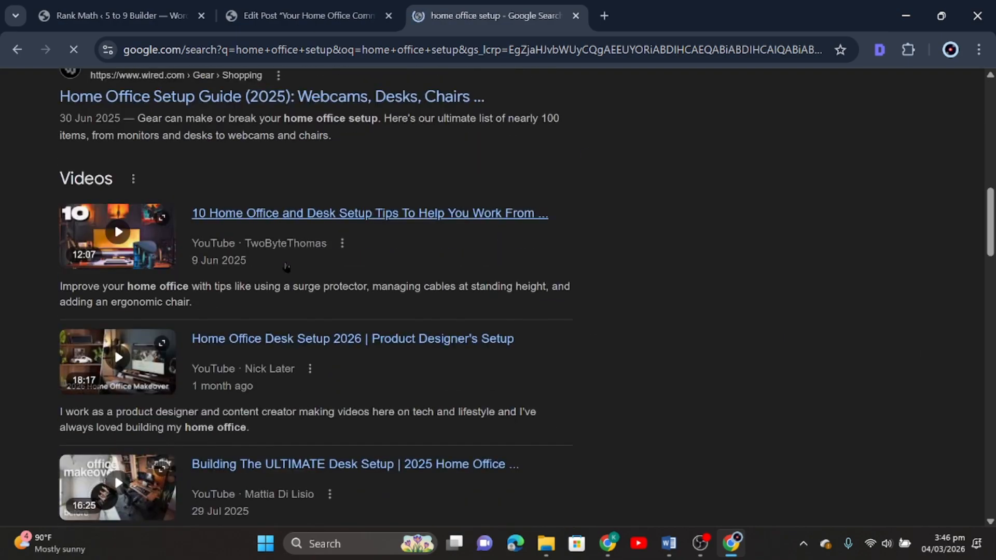
{"action": "scroll", "coordinate": [286, 267], "scroll_direction": "up", "scroll_amount": 6}
{"action": "scroll", "coordinate": [286, 267], "scroll_direction": "down", "scroll_amount": 7}
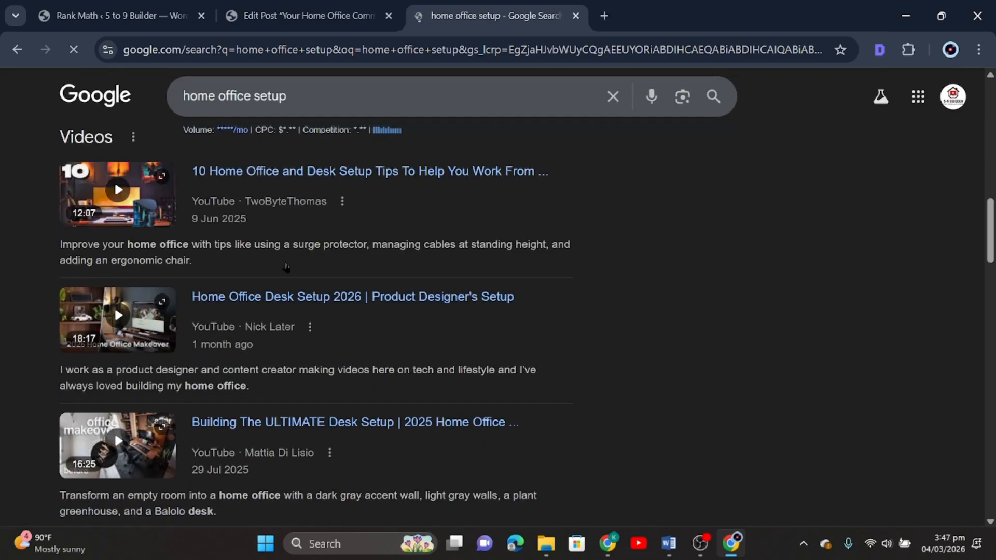
{"action": "scroll", "coordinate": [286, 267], "scroll_direction": "down", "scroll_amount": 5}
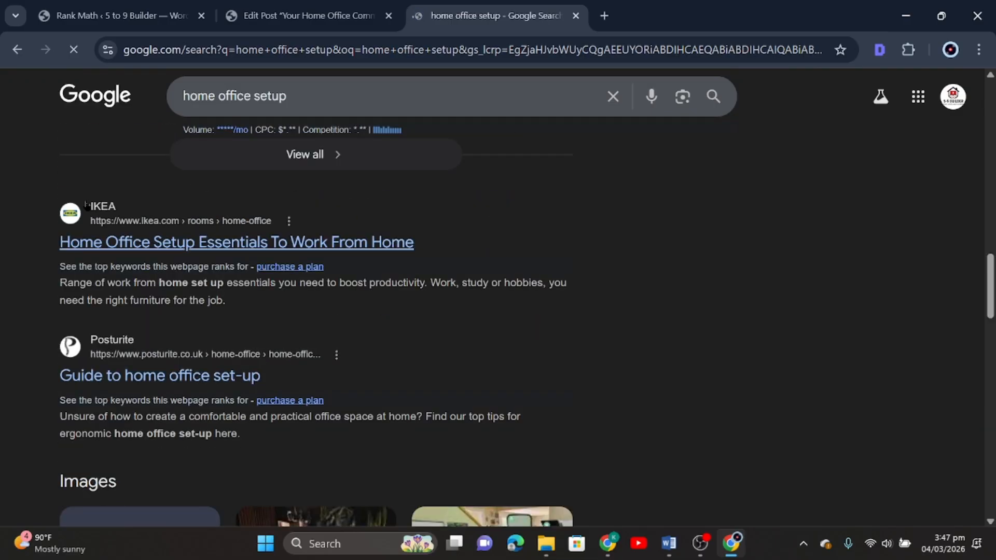
{"action": "scroll", "coordinate": [121, 378], "scroll_direction": "down", "scroll_amount": 10}
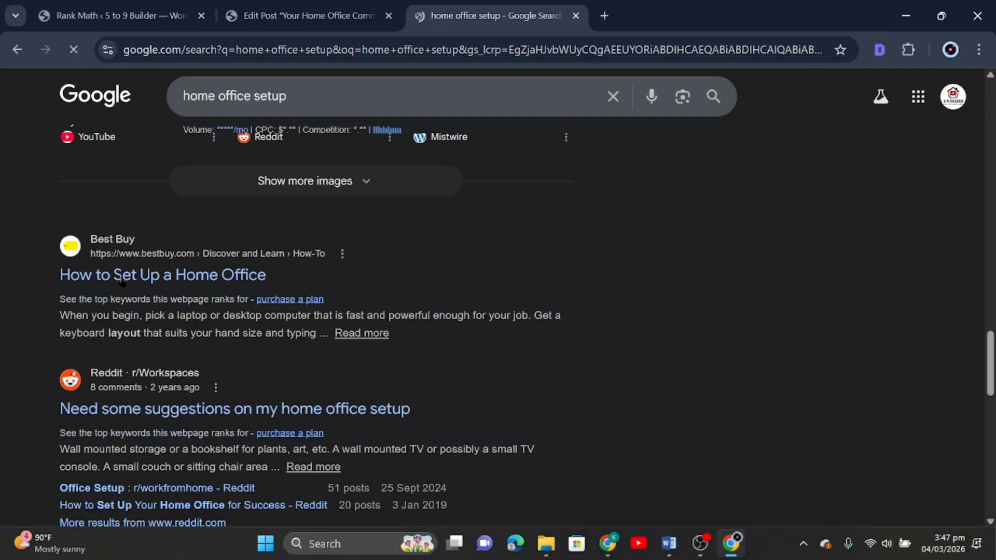
{"action": "scroll", "coordinate": [139, 416], "scroll_direction": "down", "scroll_amount": 15}
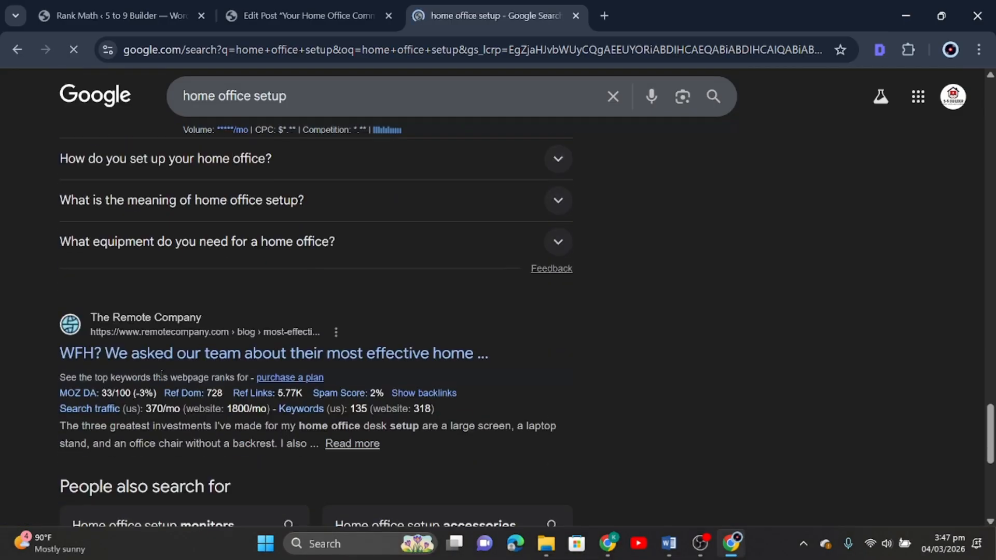
{"action": "scroll", "coordinate": [166, 373], "scroll_direction": "up", "scroll_amount": 11}
{"action": "scroll", "coordinate": [171, 395], "scroll_direction": "up", "scroll_amount": 15}
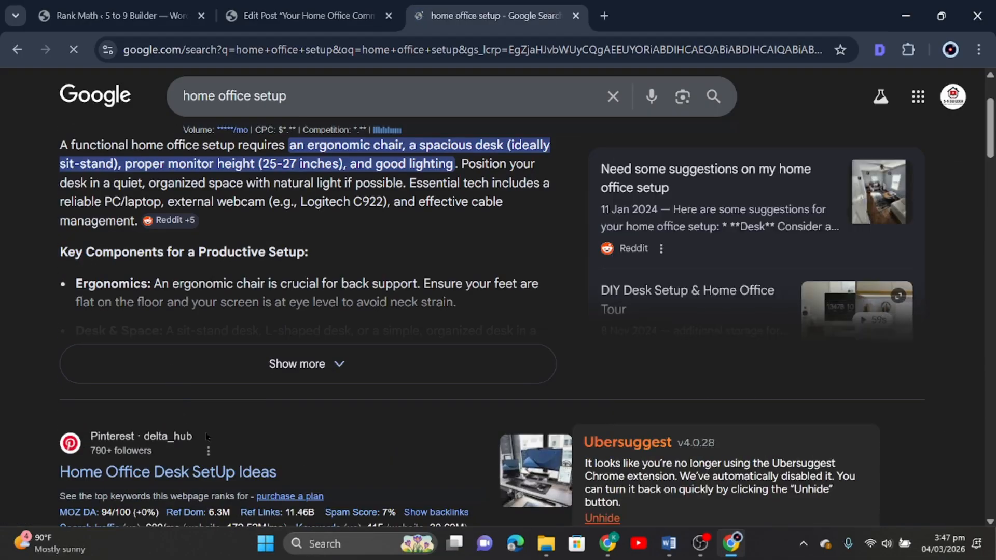
{"action": "scroll", "coordinate": [207, 436], "scroll_direction": "down", "scroll_amount": 3}
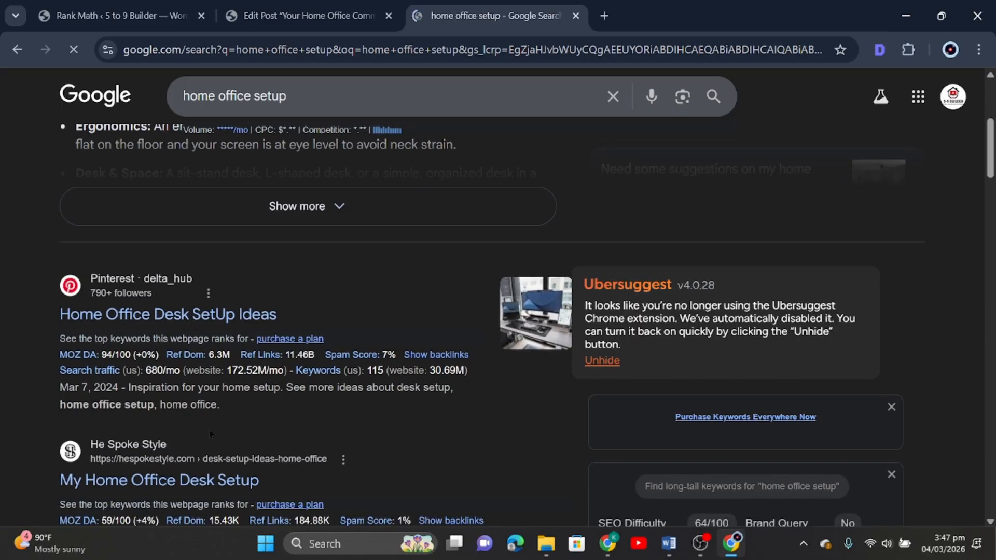
{"action": "scroll", "coordinate": [210, 435], "scroll_direction": "down", "scroll_amount": 5}
Return to the post editor and reread the introduction about blaming a lack of discipline after work
{"action": "left_click", "coordinate": [309, 15]}
{"action": "scroll", "coordinate": [241, 325], "scroll_direction": "down", "scroll_amount": 6}
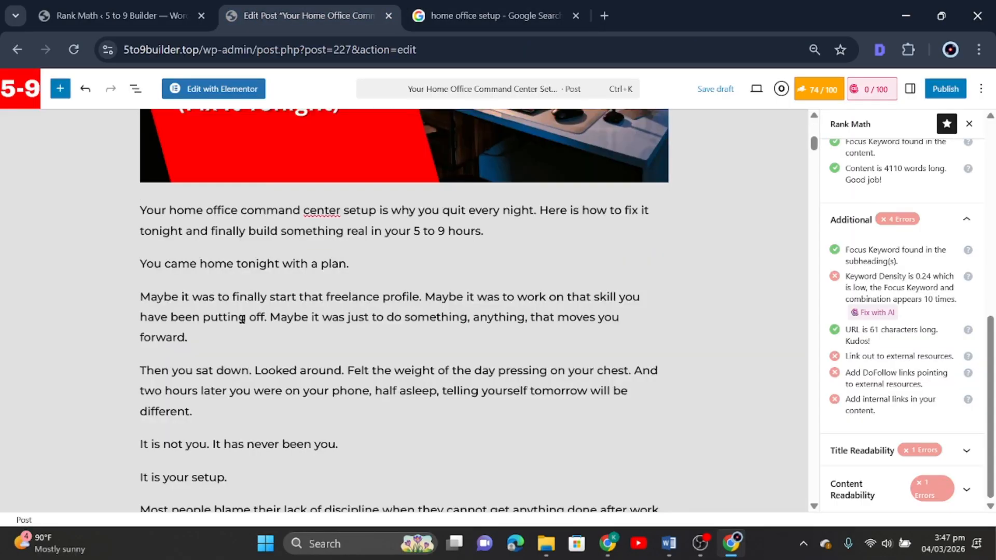
{"action": "scroll", "coordinate": [241, 319], "scroll_direction": "down", "scroll_amount": 3}
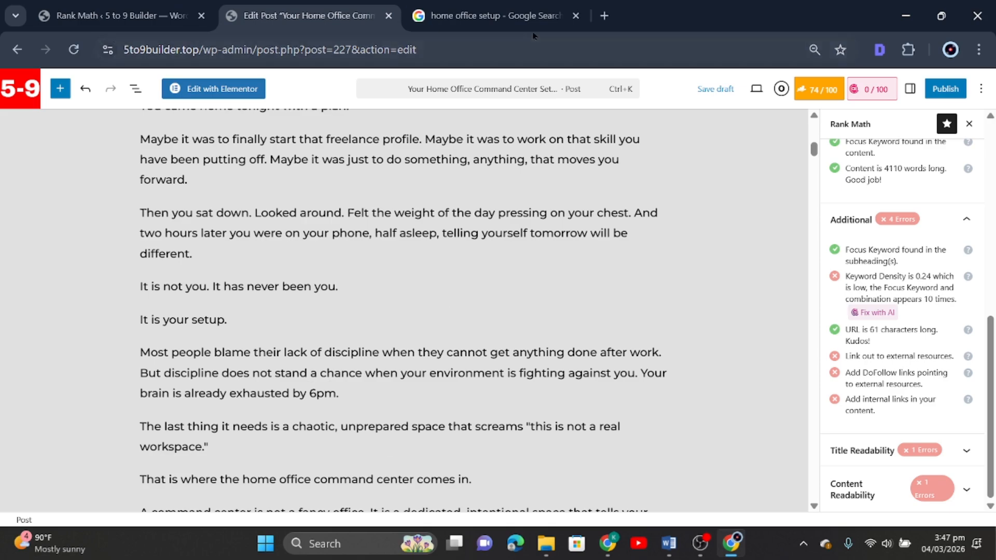
Replace the Google query and search for "researh on why people cant get focus working from home"
{"action": "left_click", "coordinate": [530, 18]}
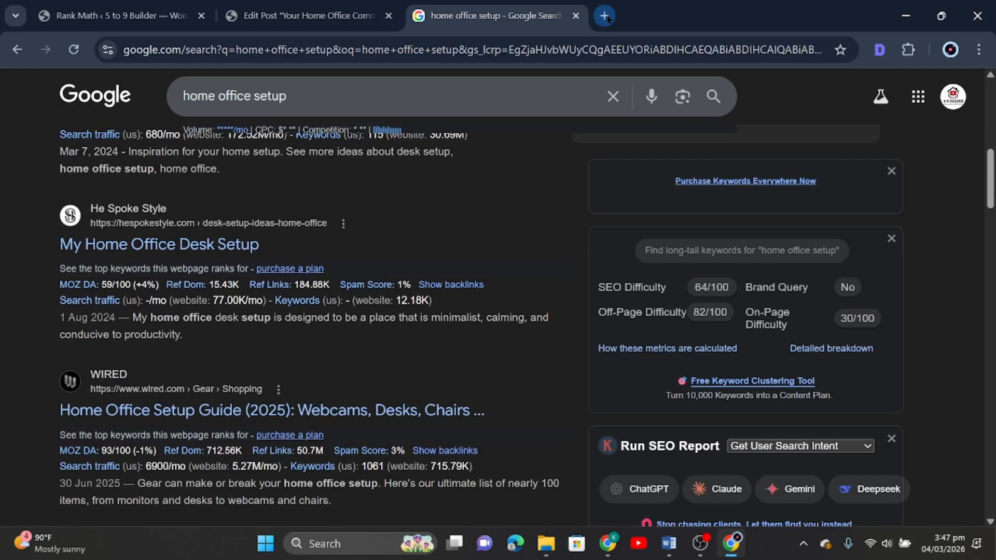
{"action": "scroll", "coordinate": [298, 91], "scroll_direction": "up", "scroll_amount": 10}
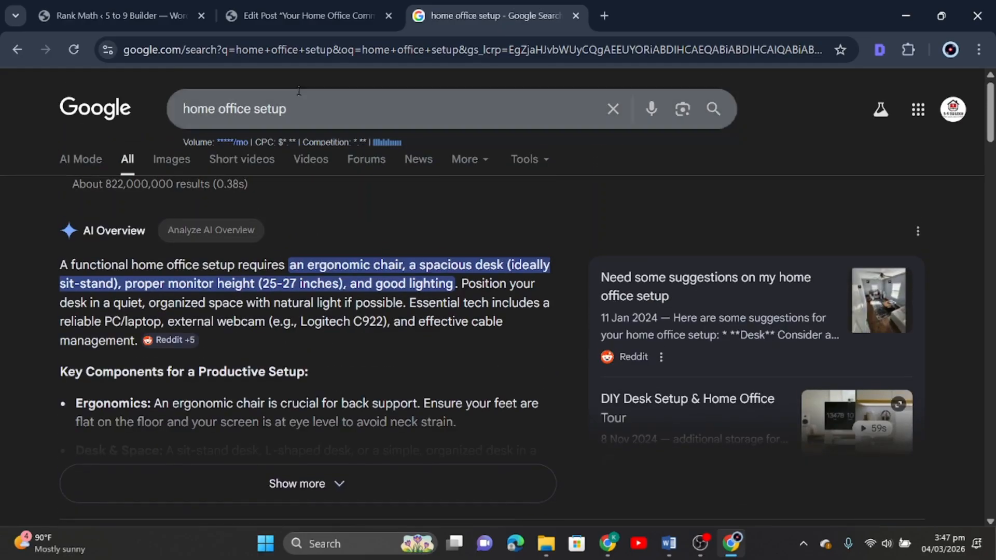
{"action": "triple_click", "coordinate": [261, 110]}
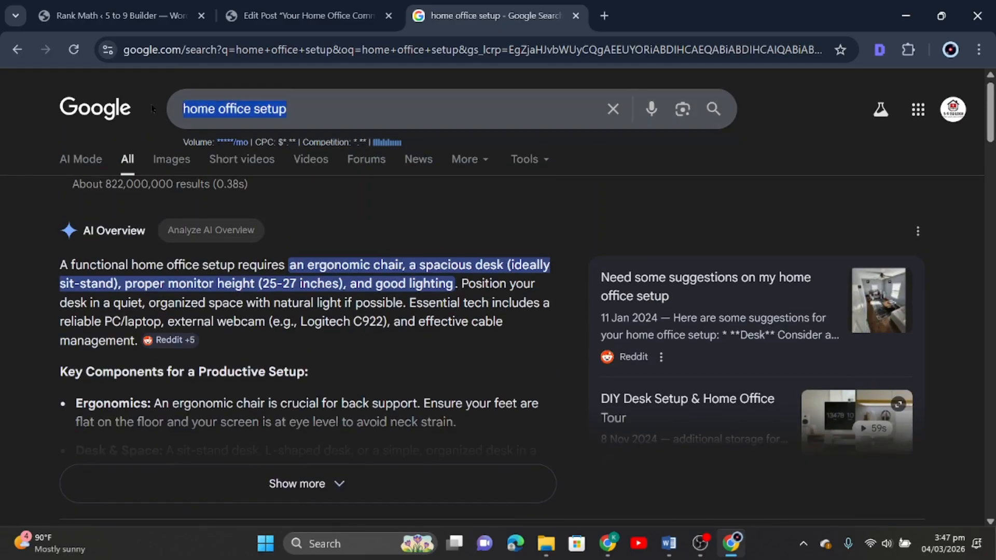
{"action": "type", "text": "resea"}
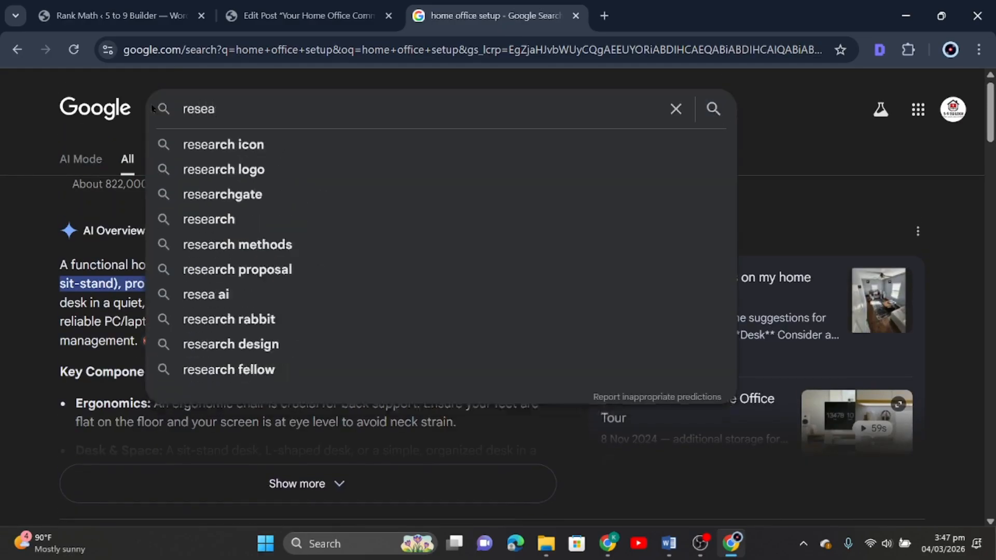
{"action": "type", "text": "rhc on wh"}
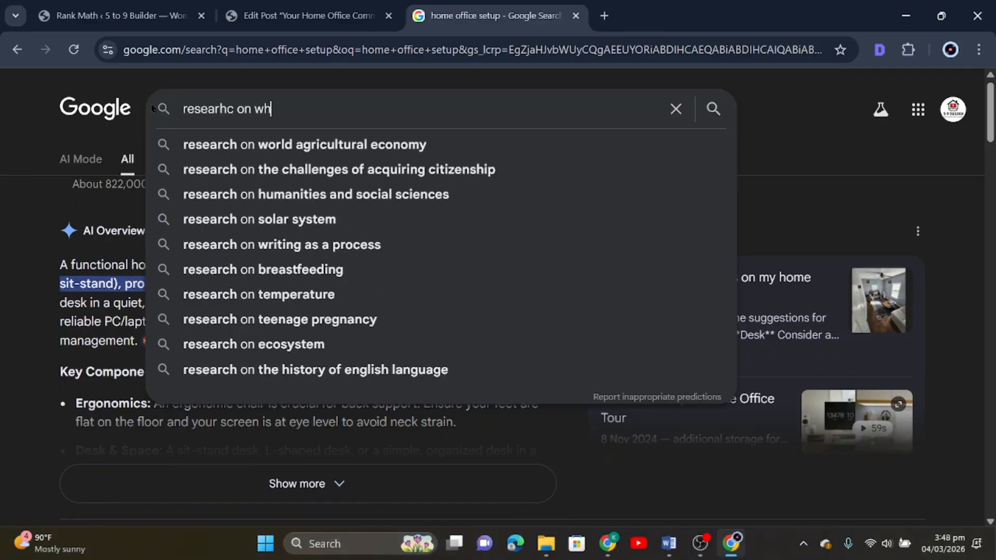
{"action": "type", "text": "y people c"}
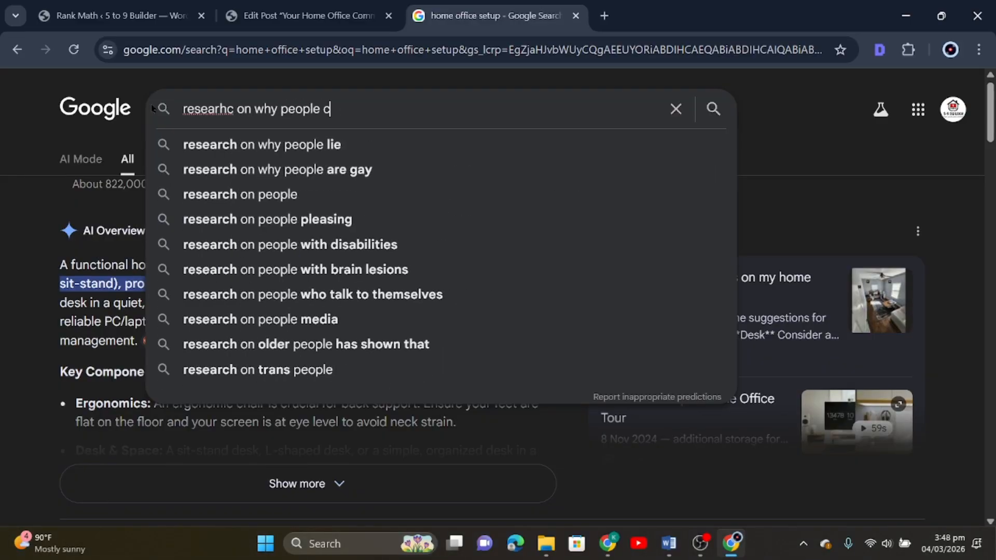
{"action": "type", "text": "ant get"}
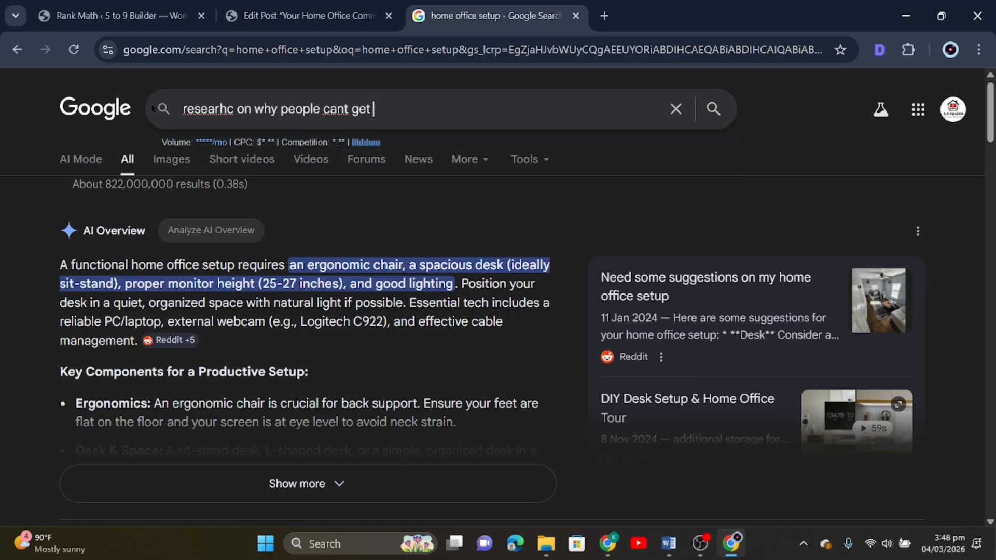
{"action": "type", "text": " focus working from h"}
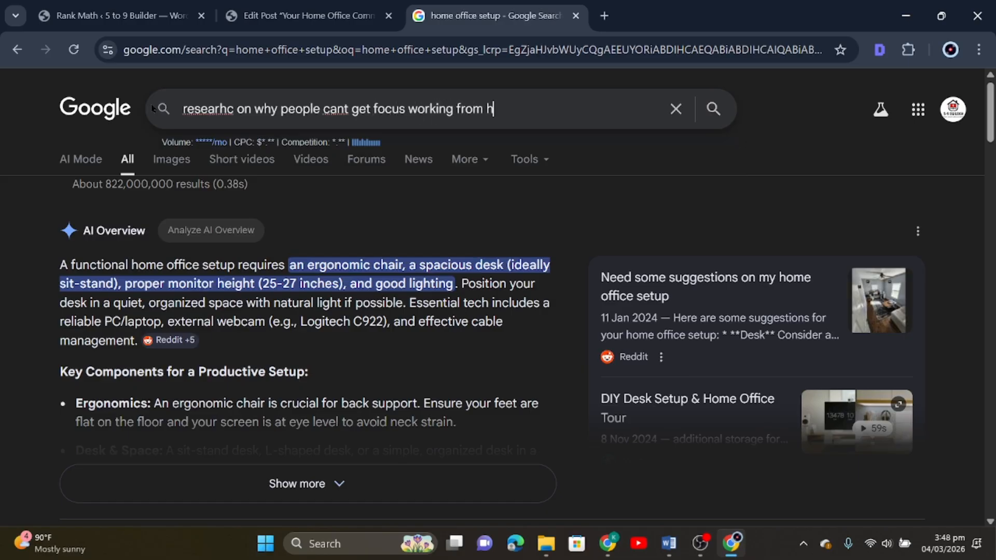
{"action": "type", "text": "ome"}
{"action": "key", "text": "Return"}
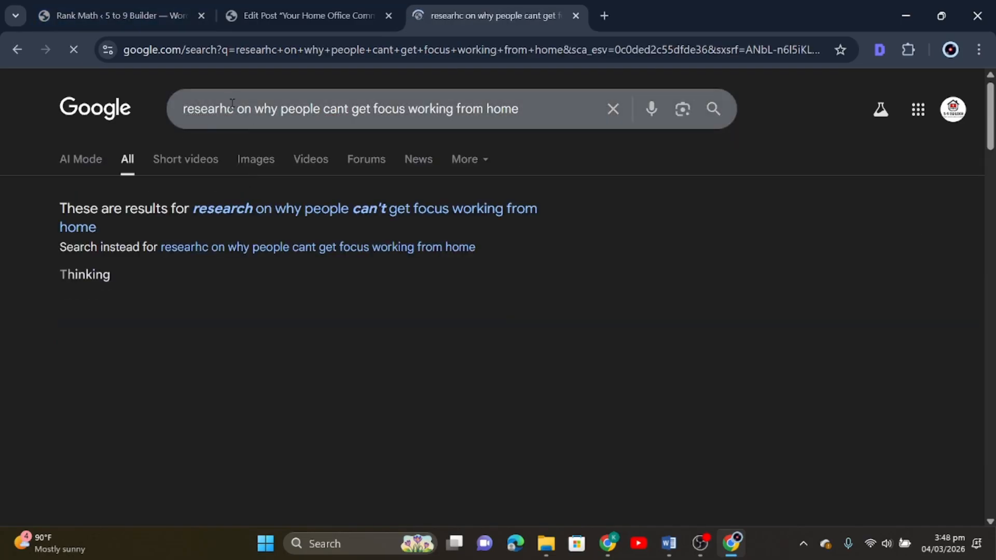
{"action": "key", "text": "BackSpace"}
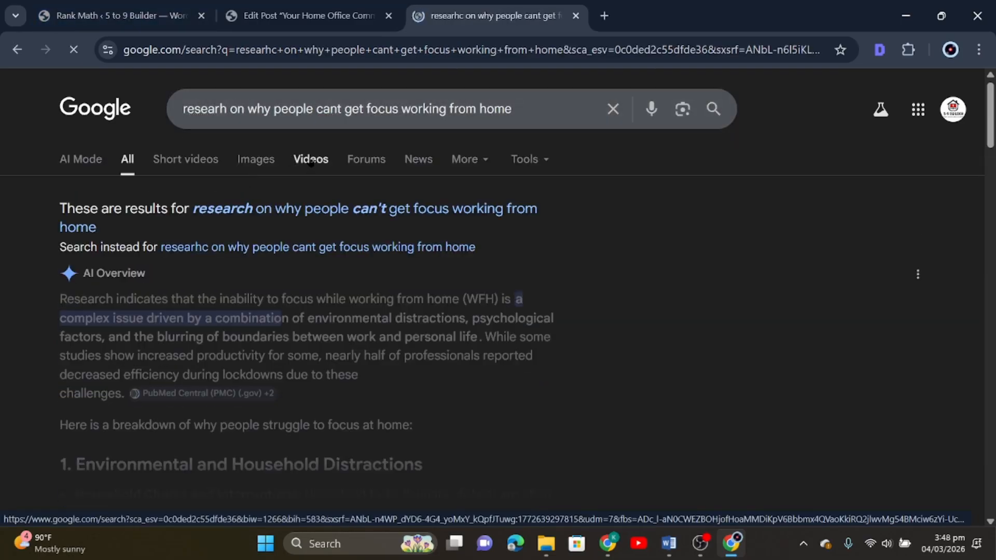
{"action": "key", "text": "Return"}
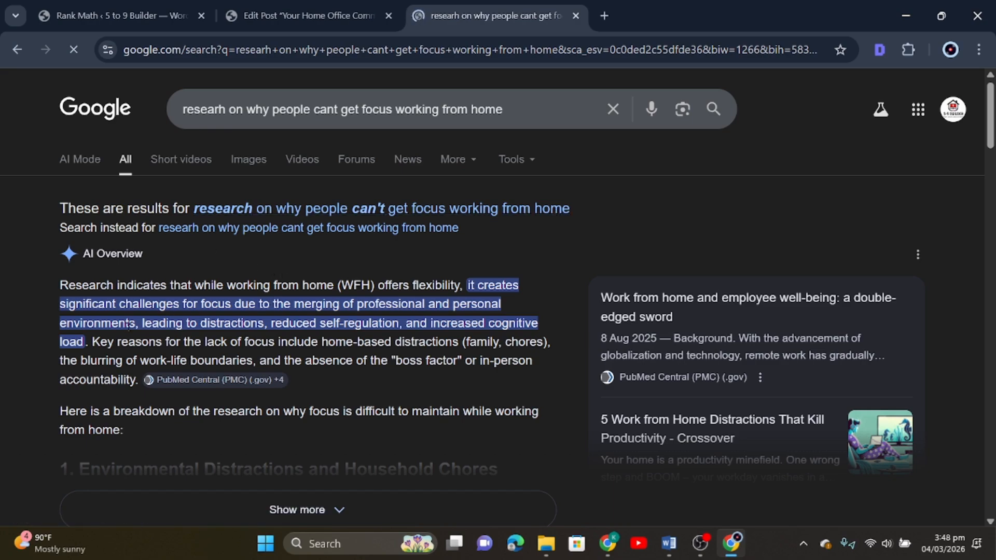
Expand the AI Overview on why people struggle to focus while working from home
{"action": "scroll", "coordinate": [283, 300], "scroll_direction": "down", "scroll_amount": 2}
{"action": "left_click", "coordinate": [305, 361]}
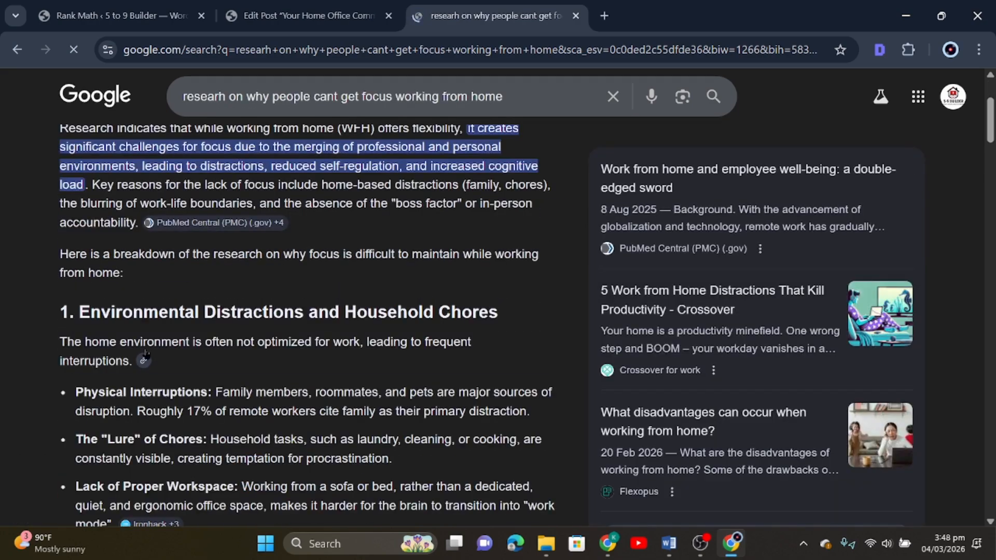
Read through the AI Overview on work-from-home focus problems and examine the search results below it for a research source
{"action": "mouse_move", "coordinate": [144, 360]}
{"action": "scroll", "coordinate": [193, 337], "scroll_direction": "down", "scroll_amount": 3}
{"action": "scroll", "coordinate": [470, 301], "scroll_direction": "down", "scroll_amount": 5}
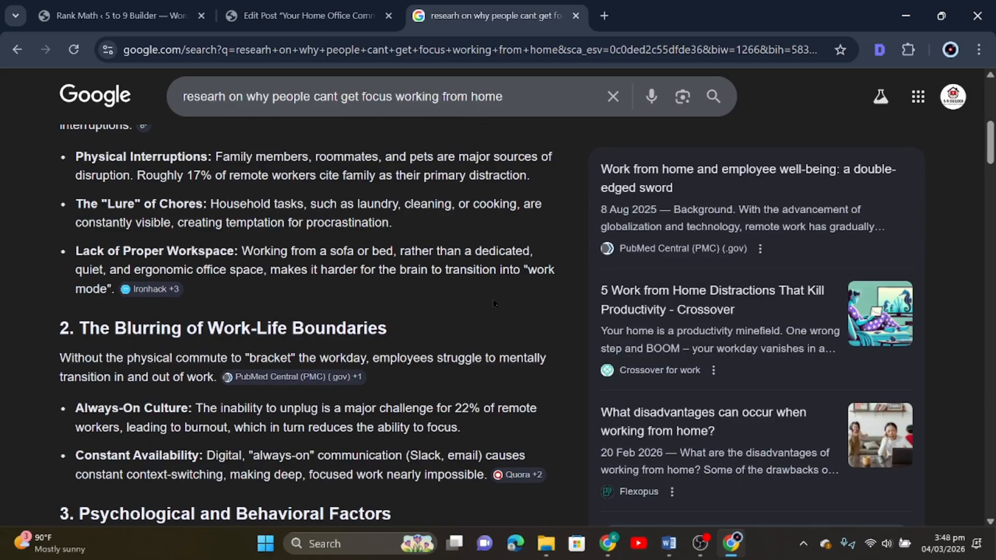
{"action": "scroll", "coordinate": [493, 303], "scroll_direction": "down", "scroll_amount": 4}
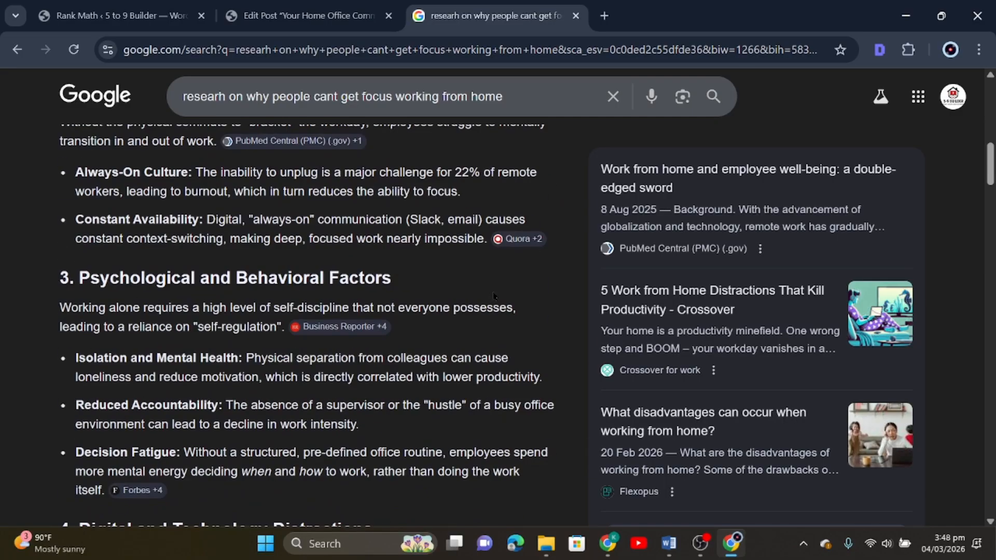
{"action": "scroll", "coordinate": [488, 295], "scroll_direction": "down", "scroll_amount": 14}
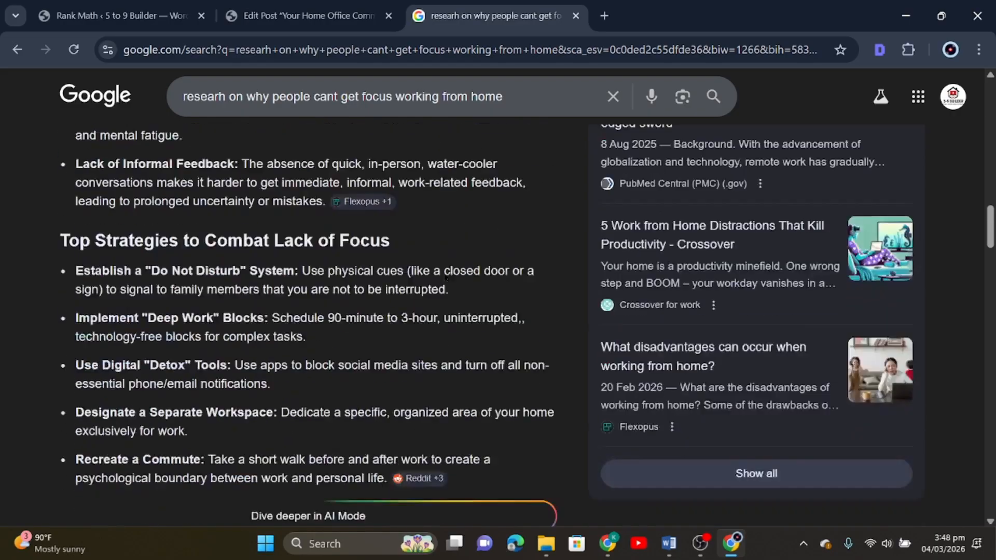
{"action": "scroll", "coordinate": [246, 318], "scroll_direction": "down", "scroll_amount": 12}
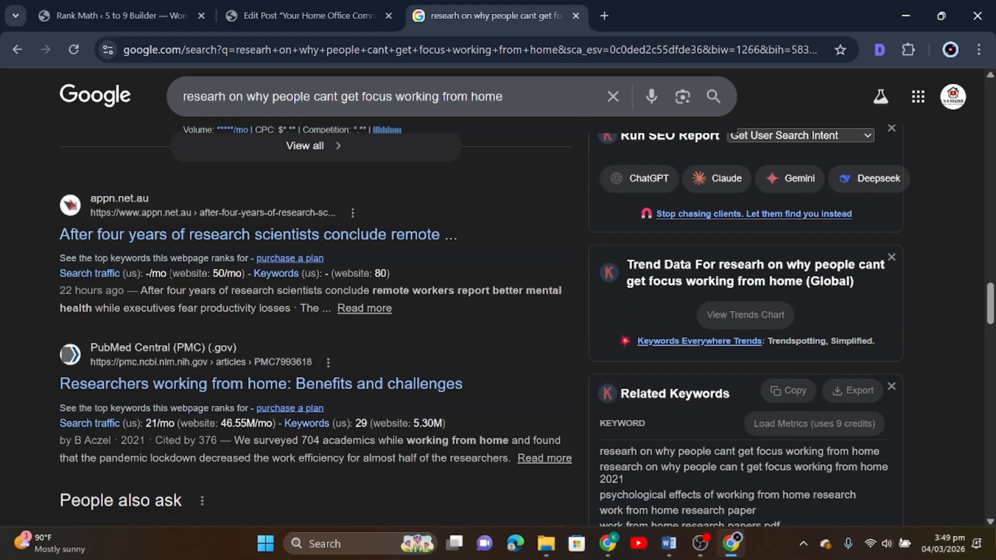
{"action": "scroll", "coordinate": [255, 290], "scroll_direction": "down", "scroll_amount": 1}
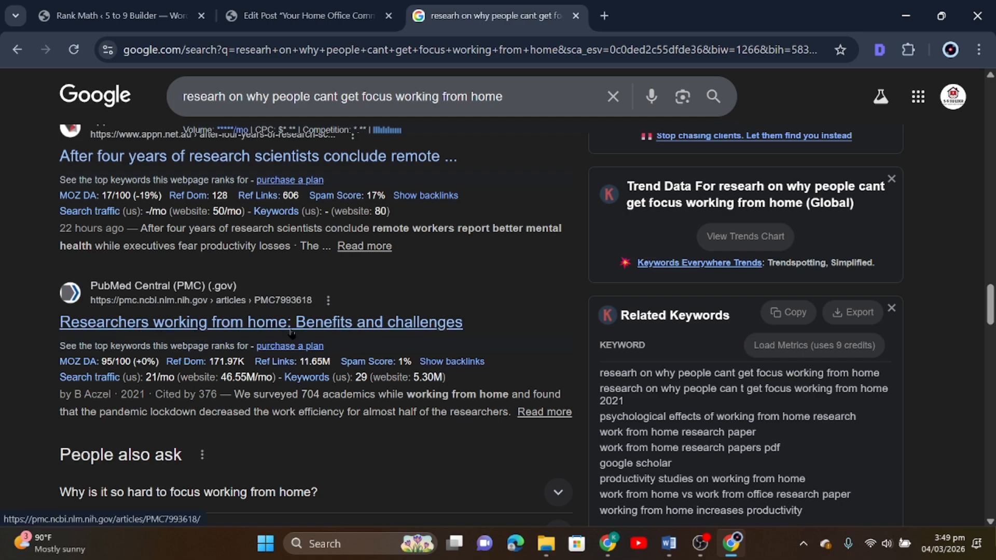
Copy the link address of the PubMed Central result "Researchers working from home: Benefits and challenges"
{"action": "right_click", "coordinate": [256, 326]}
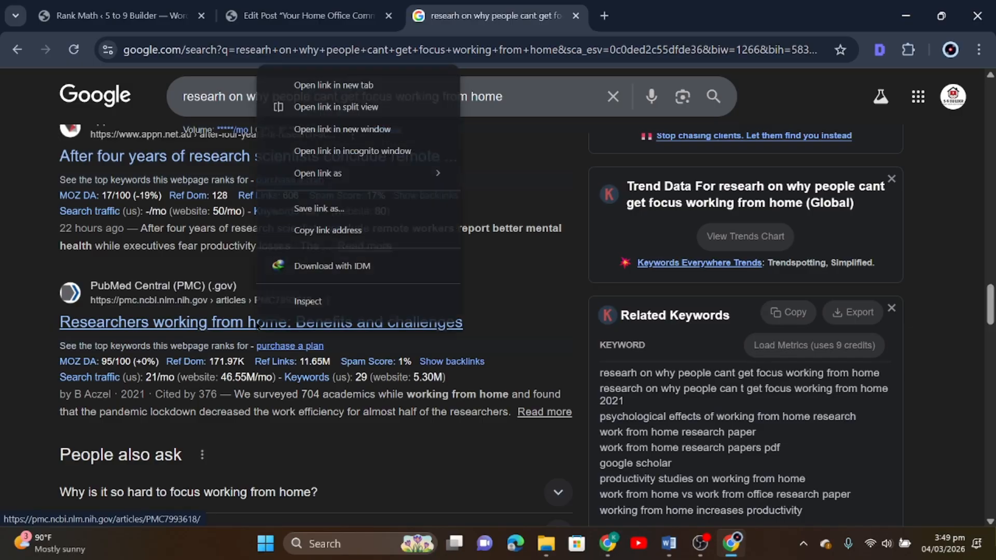
{"action": "left_click", "coordinate": [328, 230]}
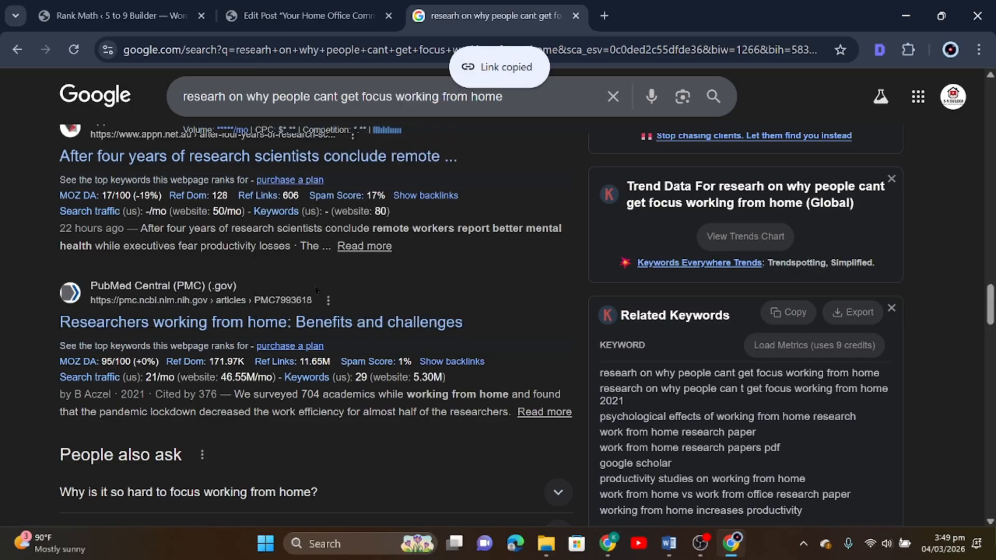
{"action": "right_click", "coordinate": [311, 325]}
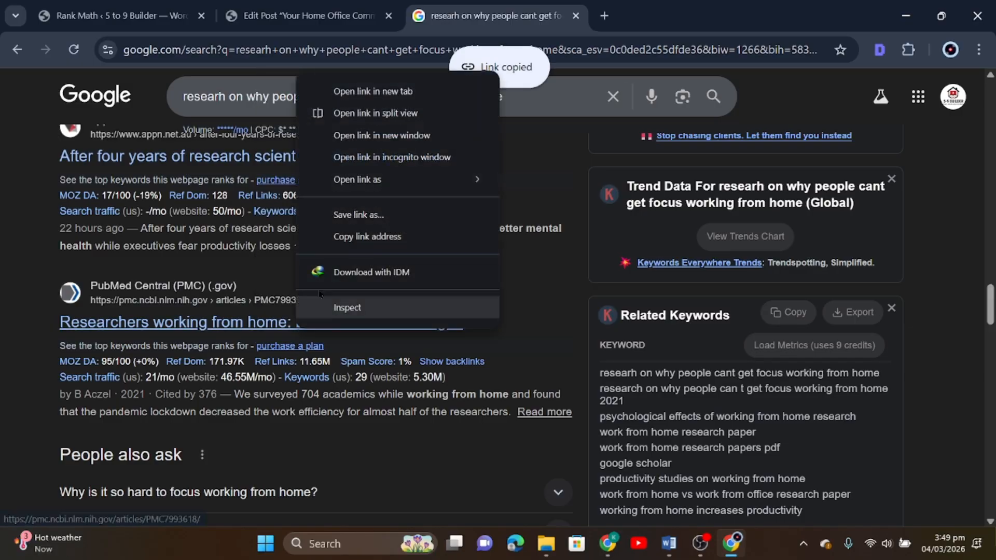
{"action": "left_click", "coordinate": [343, 238]}
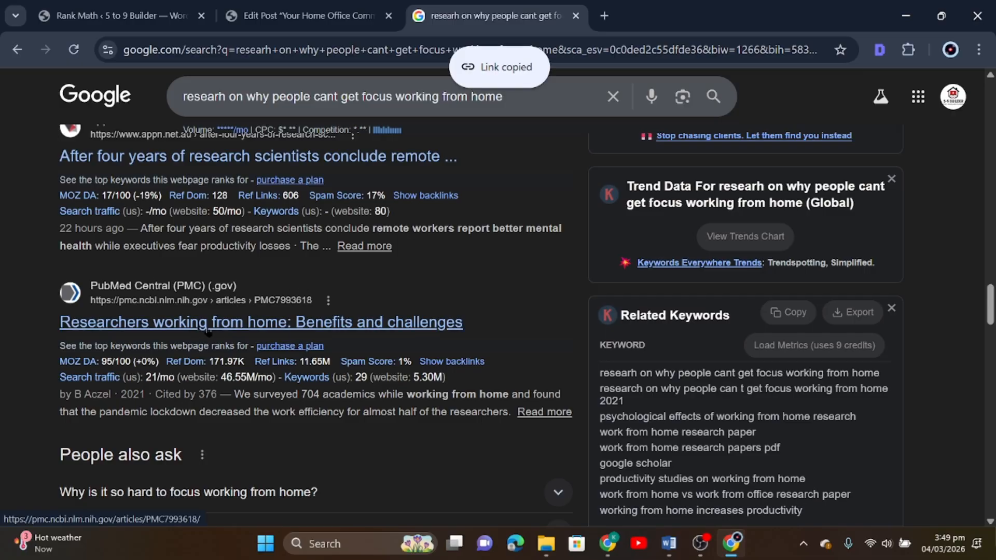
In the post editor, open the paragraph about blaming lack of discipline with "Research has shown that," and lowercase "most"
{"action": "key", "text": "ctrl+shift+Tab"}
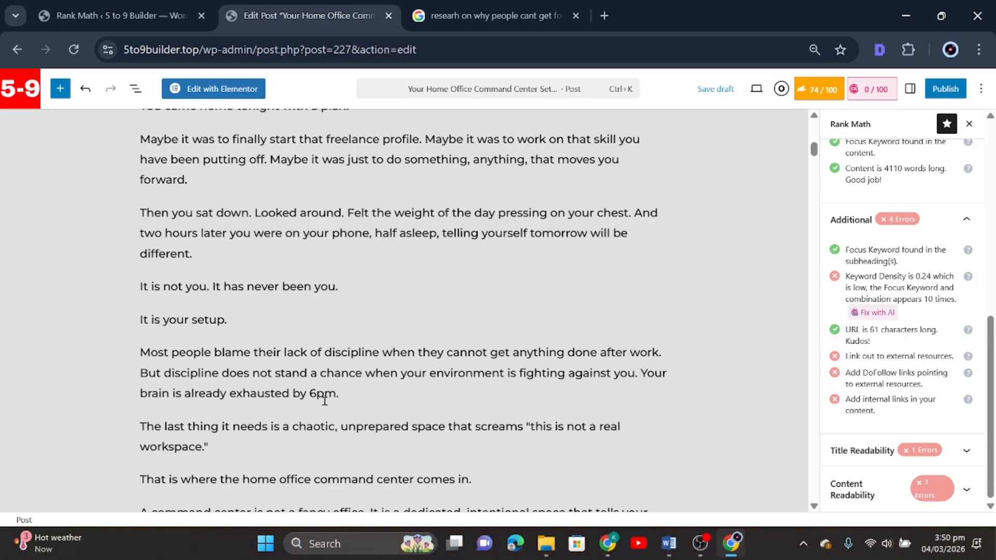
{"action": "left_click", "coordinate": [493, 15]}
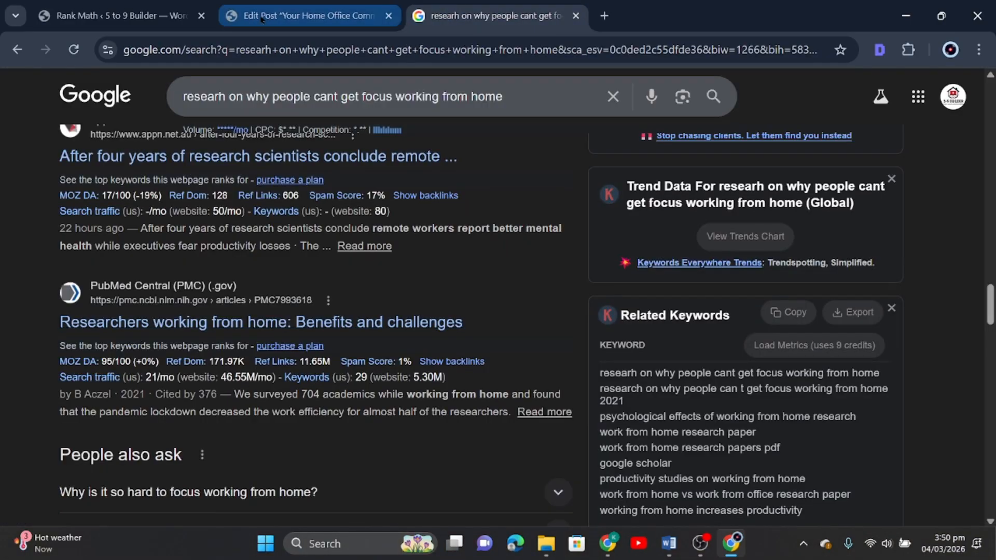
{"action": "left_click", "coordinate": [306, 16]}
{"action": "scroll", "coordinate": [231, 471], "scroll_direction": "down", "scroll_amount": 8}
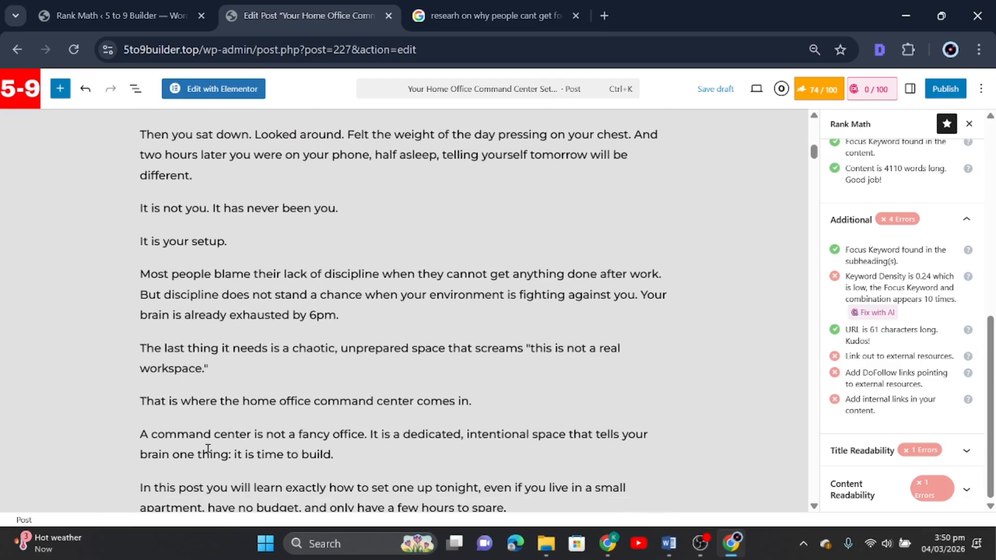
{"action": "left_click", "coordinate": [142, 273]}
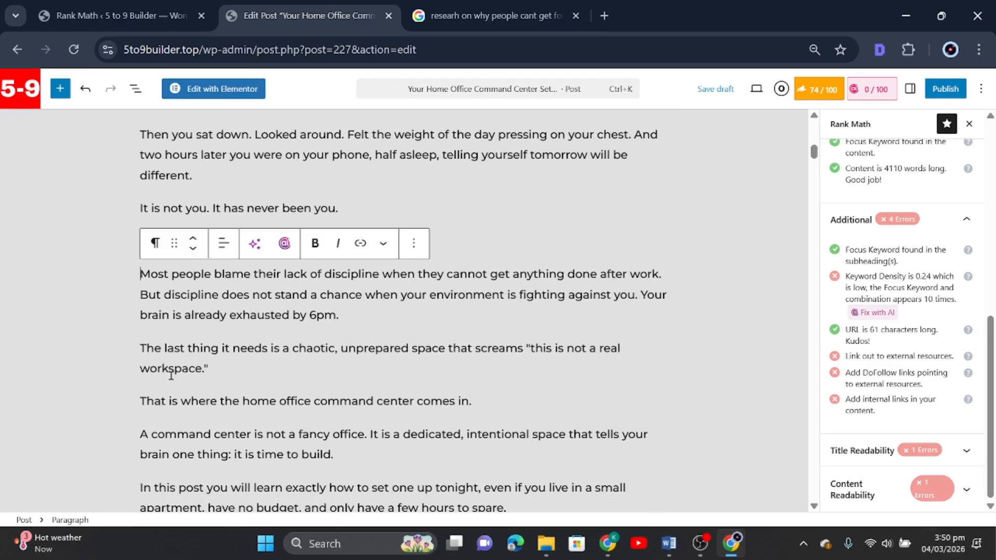
{"action": "type", "text": "Research h"}
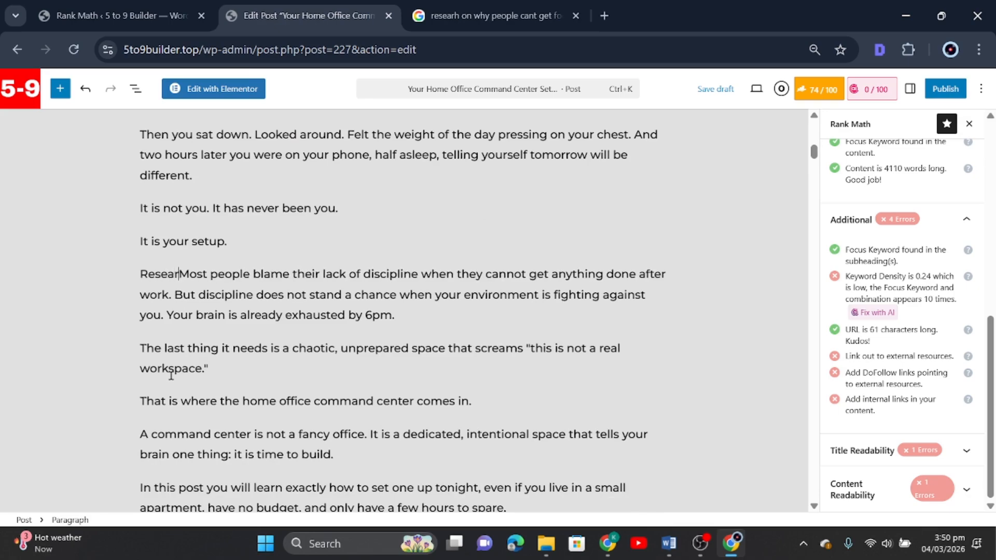
{"action": "type", "text": "as shown tha"}
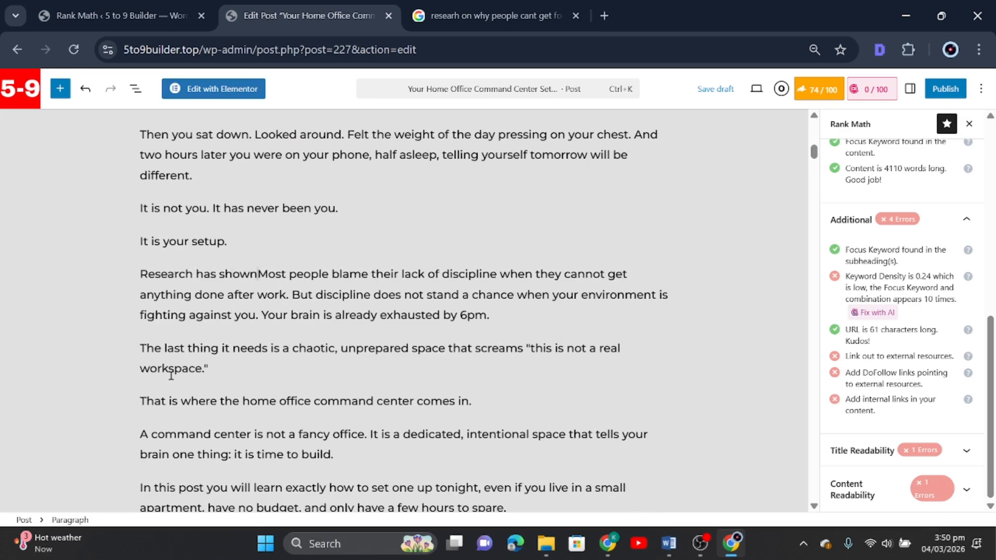
{"action": "type", "text": "t"}
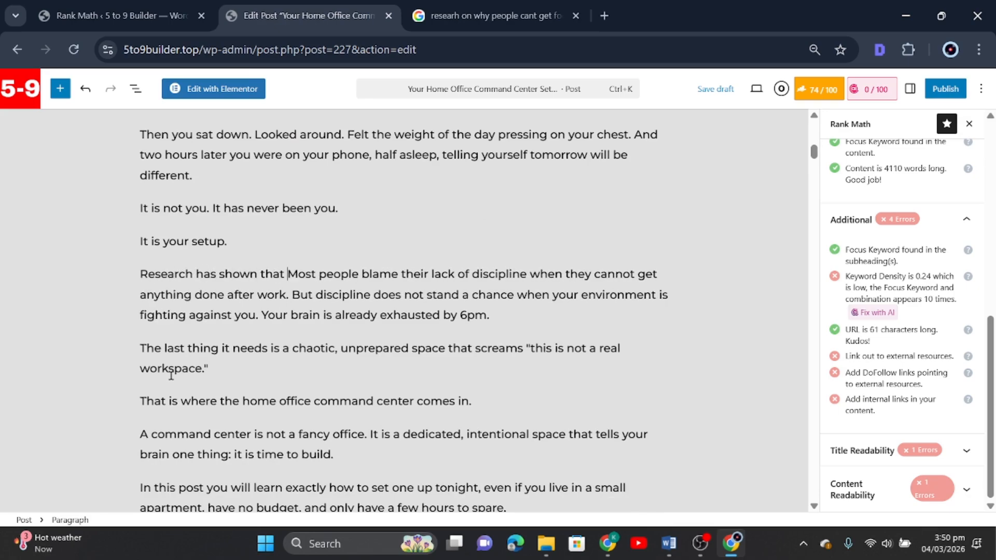
{"action": "key", "text": "Delete"}
{"action": "type", "text": "m"}
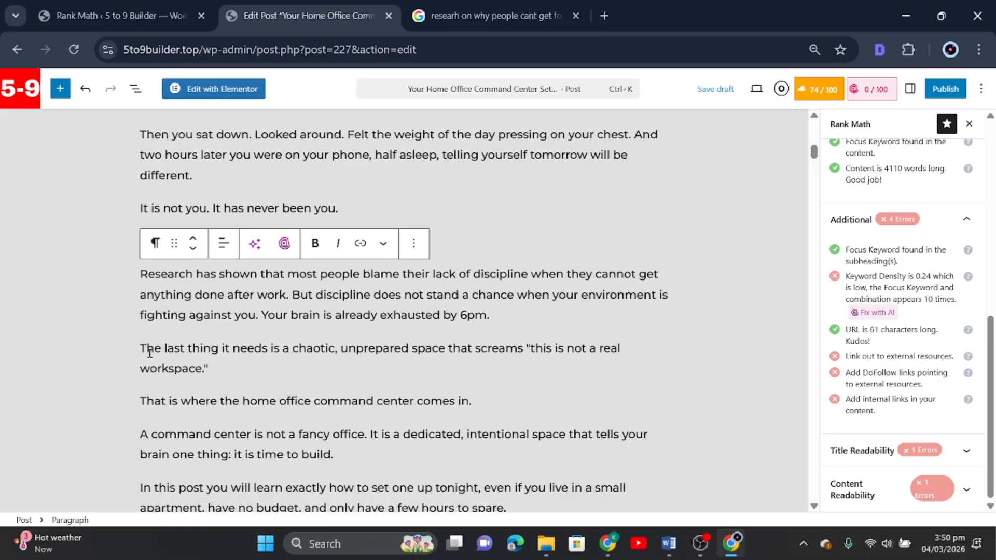
{"action": "type", "text": ","}
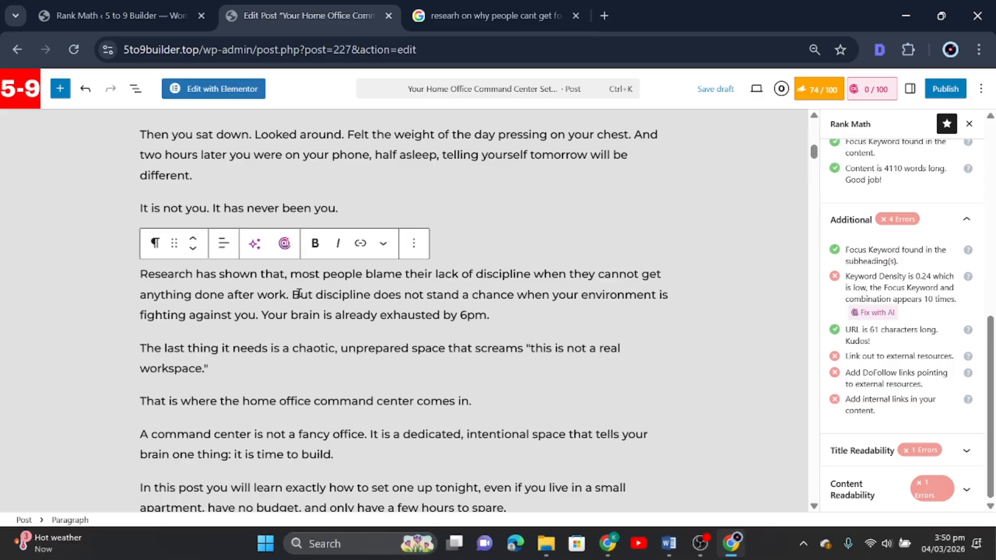
{"action": "left_click", "coordinate": [194, 279]}
{"action": "left_click_drag", "start_coordinate": [194, 275], "coordinate": [132, 276]}
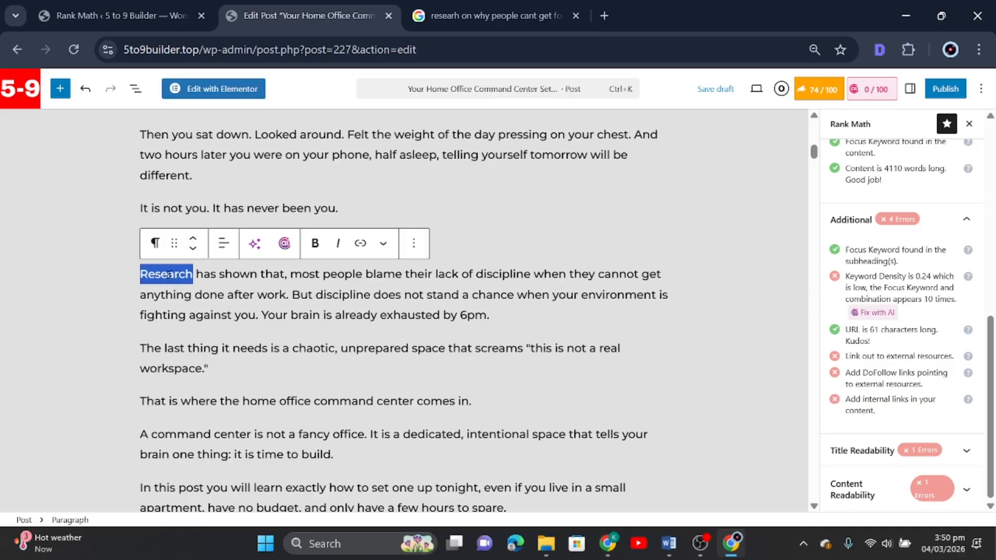
{"action": "left_click", "coordinate": [361, 244]}
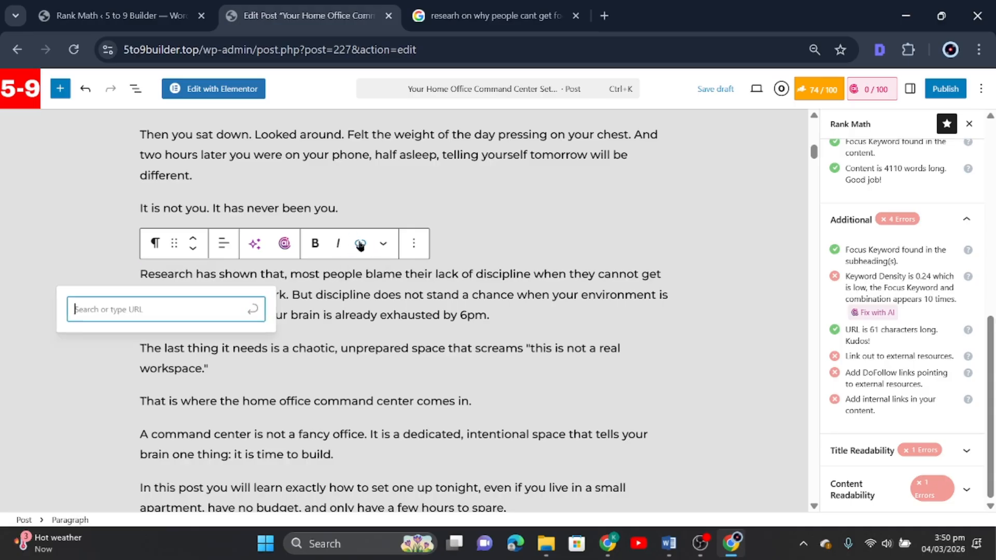
{"action": "right_click", "coordinate": [131, 310]}
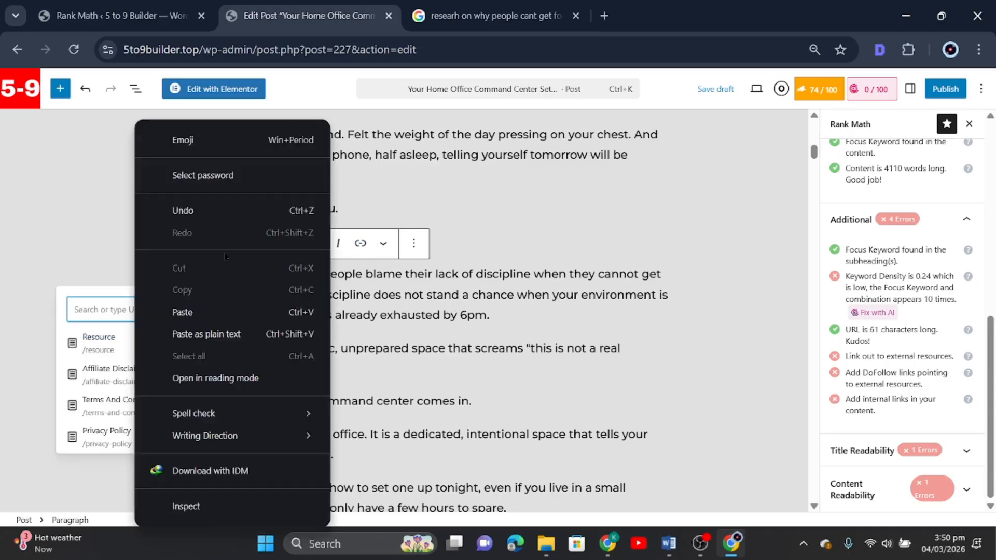
{"action": "left_click", "coordinate": [479, 19]}
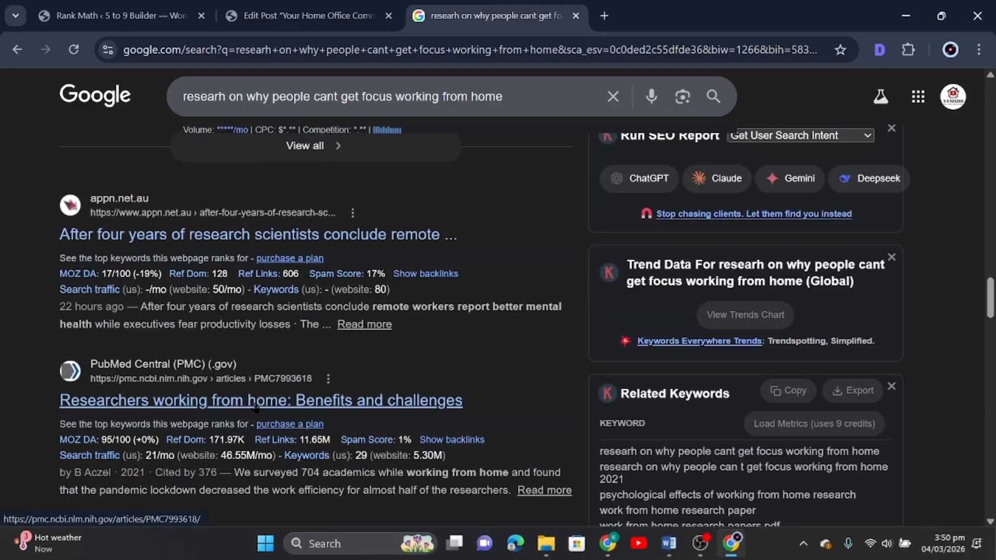
{"action": "right_click", "coordinate": [257, 400]}
{"action": "left_click", "coordinate": [343, 311]}
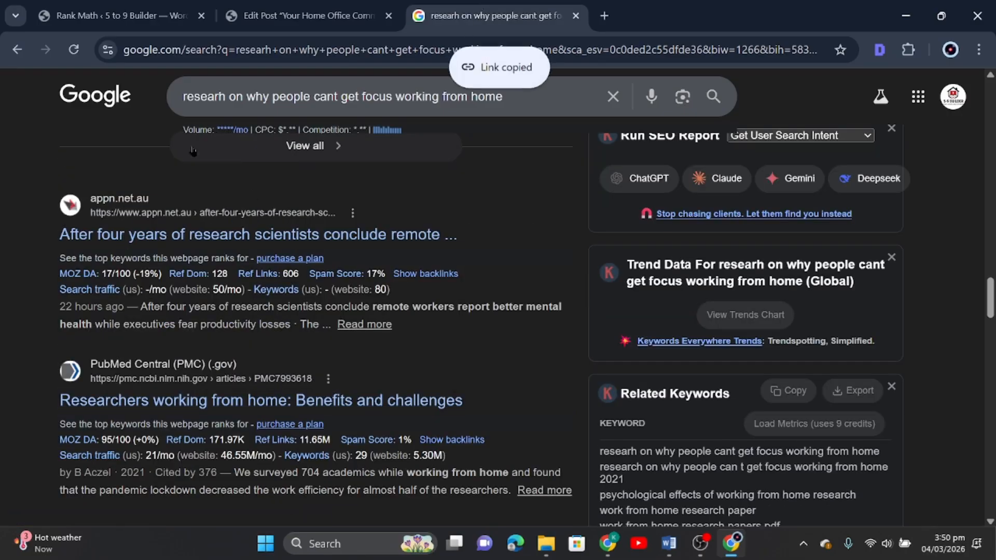
{"action": "key", "text": "ctrl+shift+Tab"}
{"action": "right_click", "coordinate": [192, 315]}
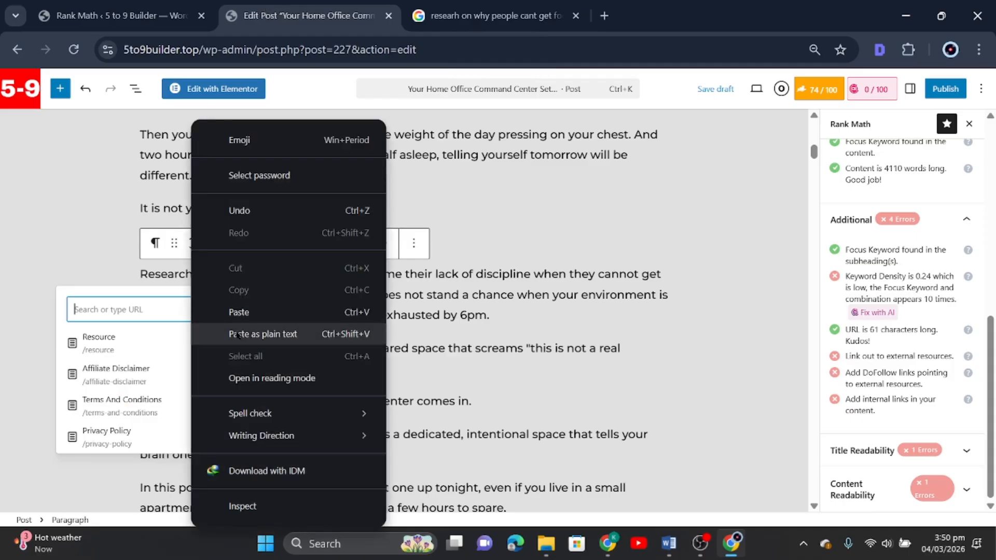
{"action": "left_click", "coordinate": [193, 311]}
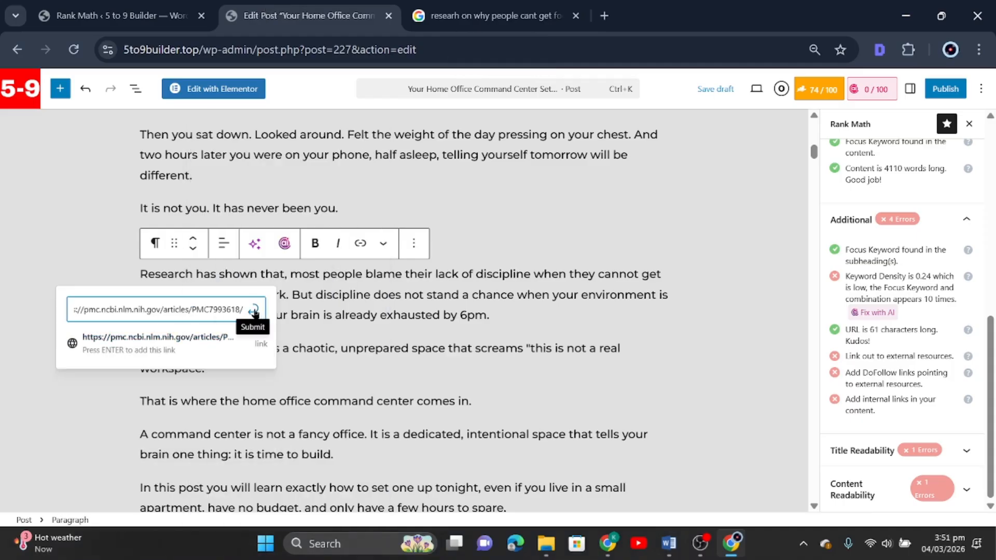
{"action": "left_click", "coordinate": [249, 315]}
{"action": "key", "text": "Up"}
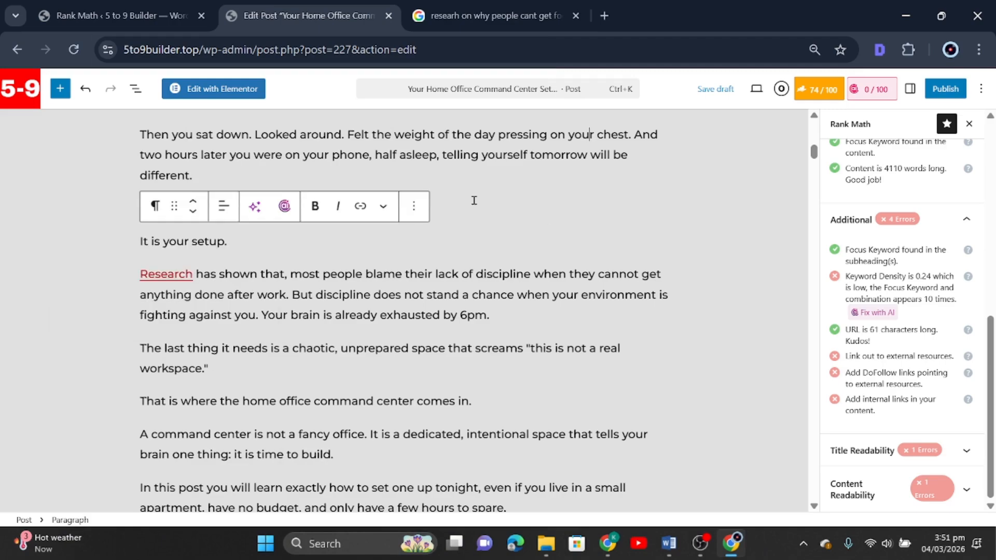
{"action": "key", "text": "Down"}
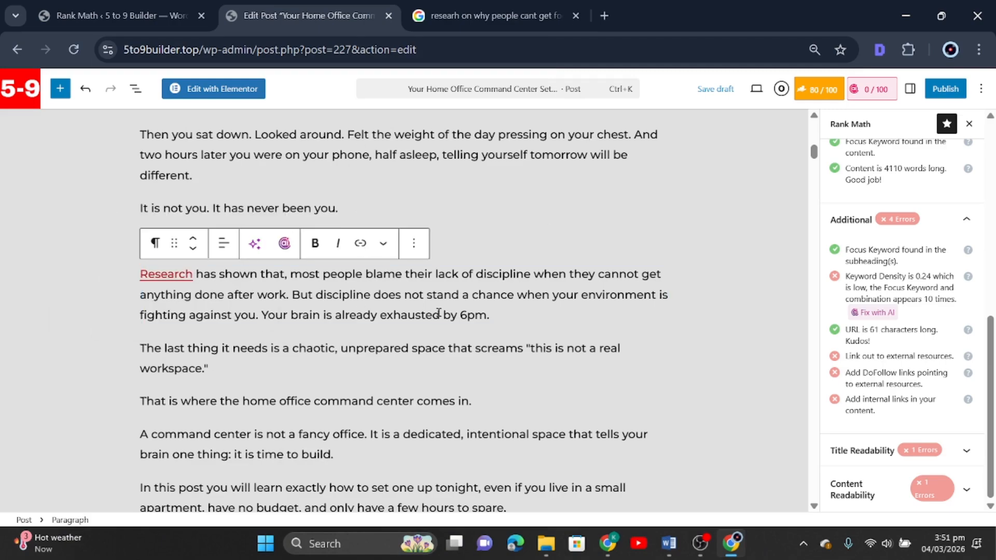
Review the PubMed Central search result, Rank Math's external link checks and the destination of the "Research" link in the introduction
{"action": "scroll", "coordinate": [439, 313], "scroll_direction": "down", "scroll_amount": 2}
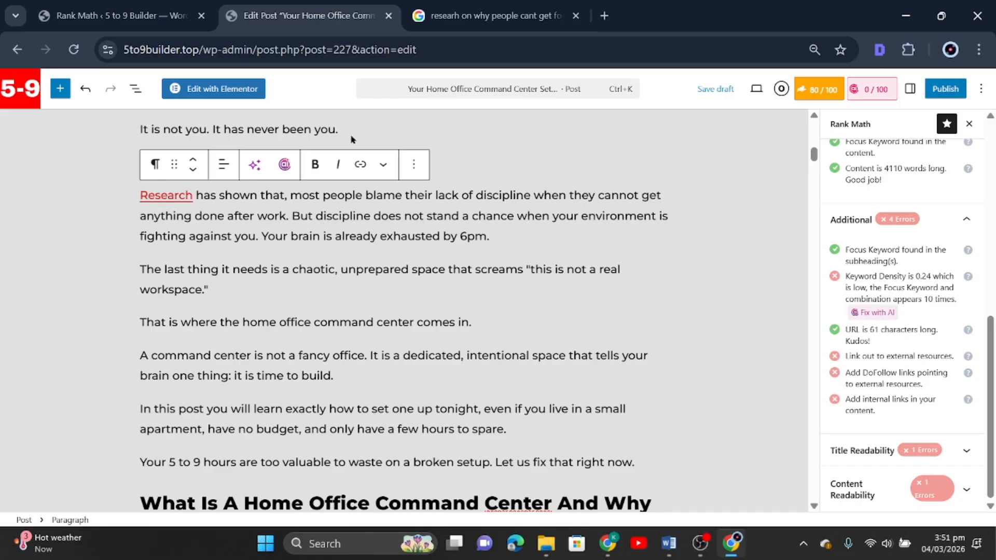
{"action": "left_click", "coordinate": [487, 16]}
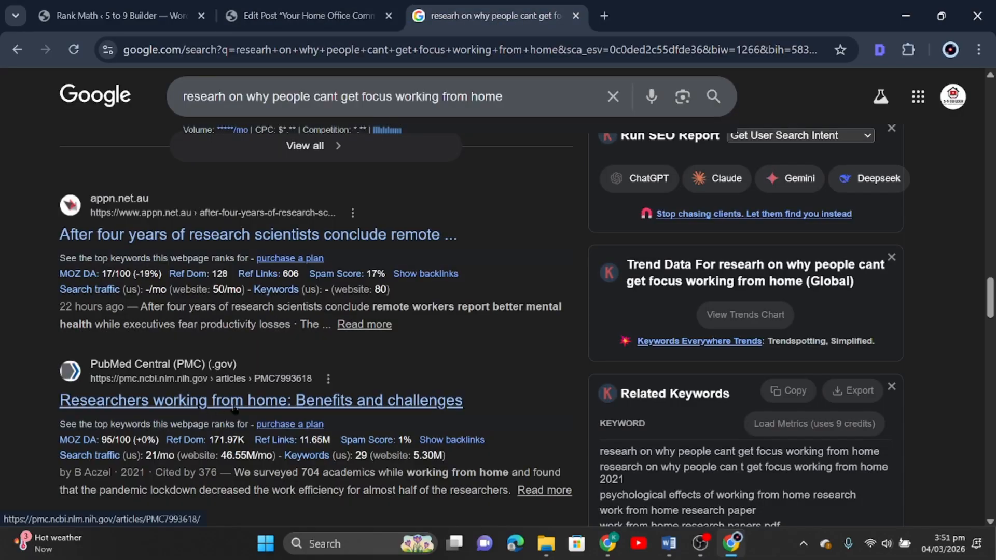
{"action": "left_click", "coordinate": [306, 16]}
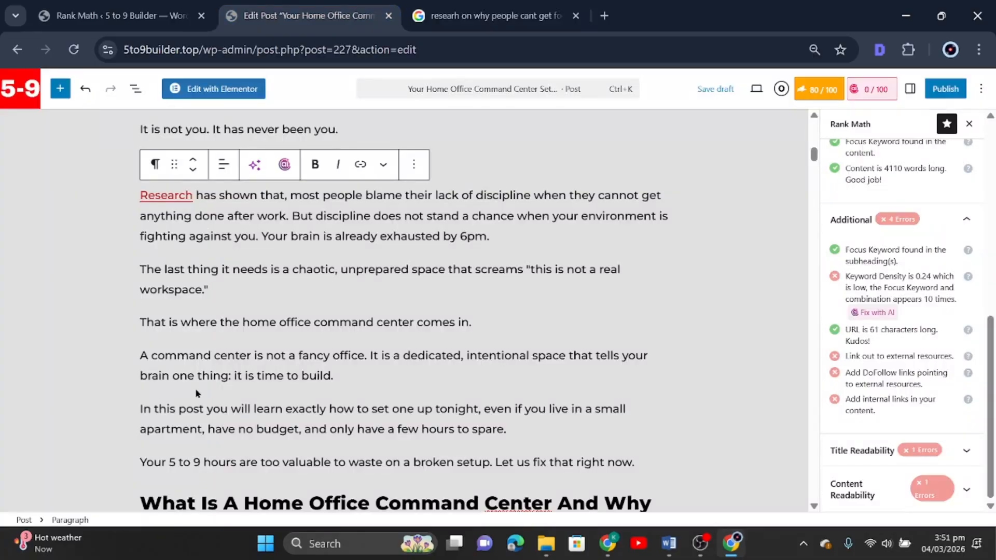
{"action": "left_click", "coordinate": [503, 16]}
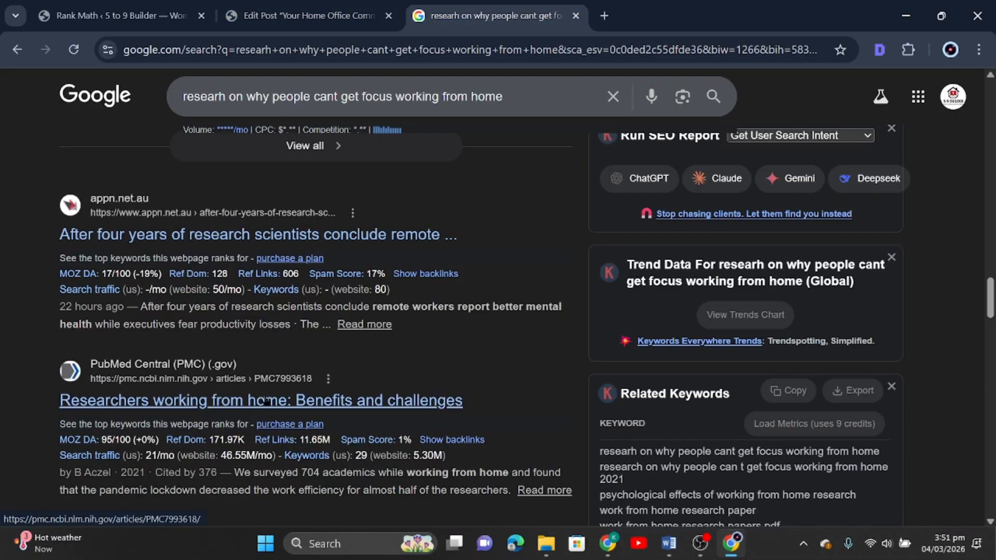
{"action": "left_click", "coordinate": [303, 17]}
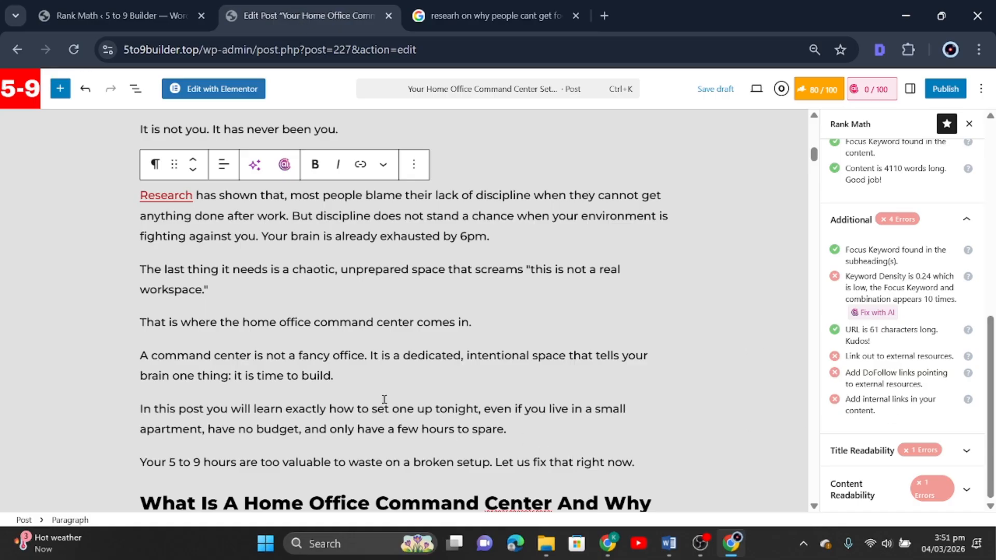
{"action": "left_click", "coordinate": [403, 382]}
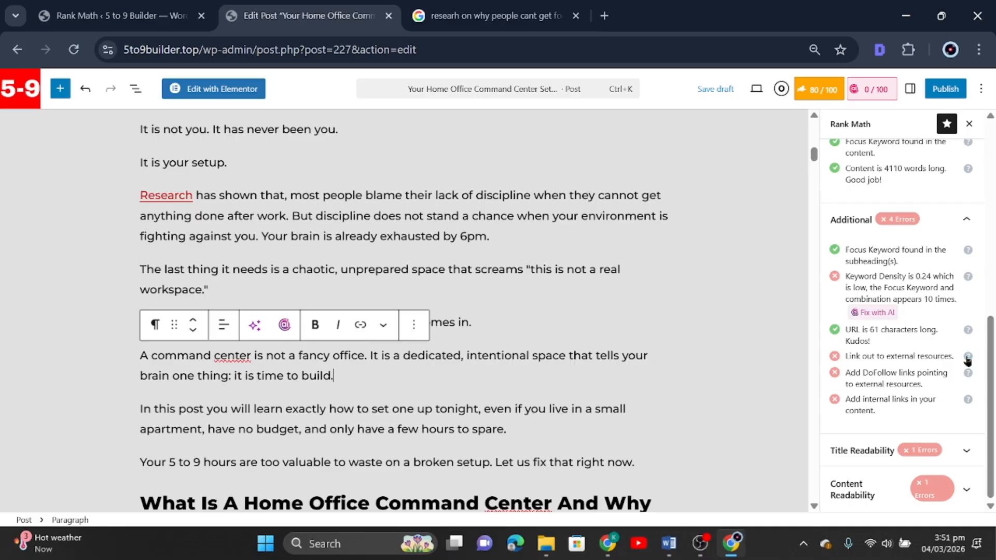
{"action": "left_click", "coordinate": [178, 204]}
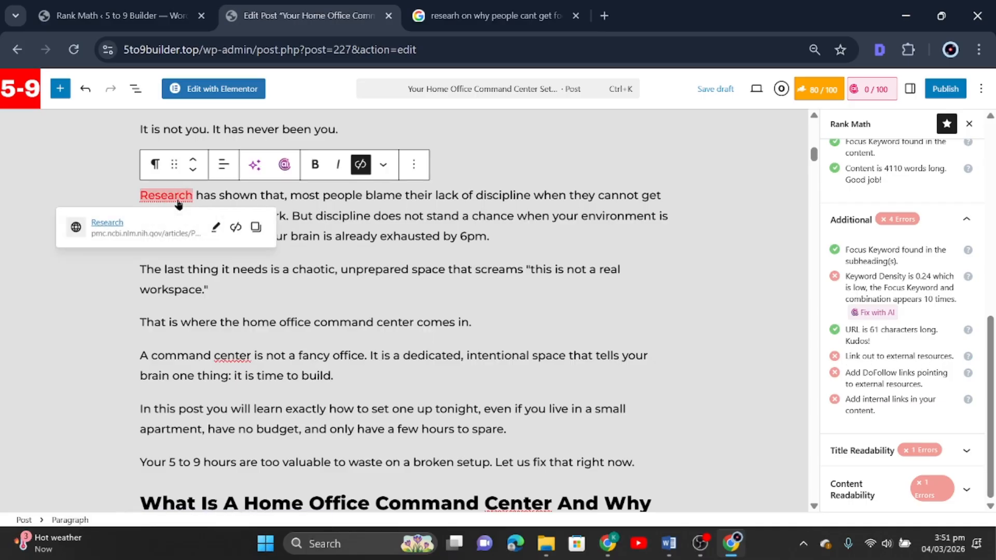
{"action": "left_click", "coordinate": [649, 323]}
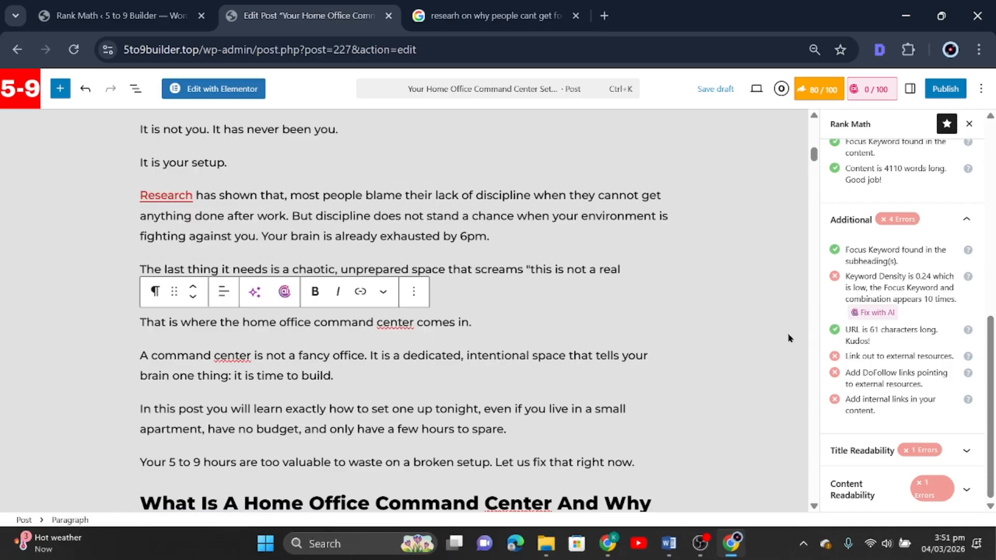
Set the "Research" link in the introduction to open in a new tab
{"action": "scroll", "coordinate": [623, 379], "scroll_direction": "up", "scroll_amount": 3}
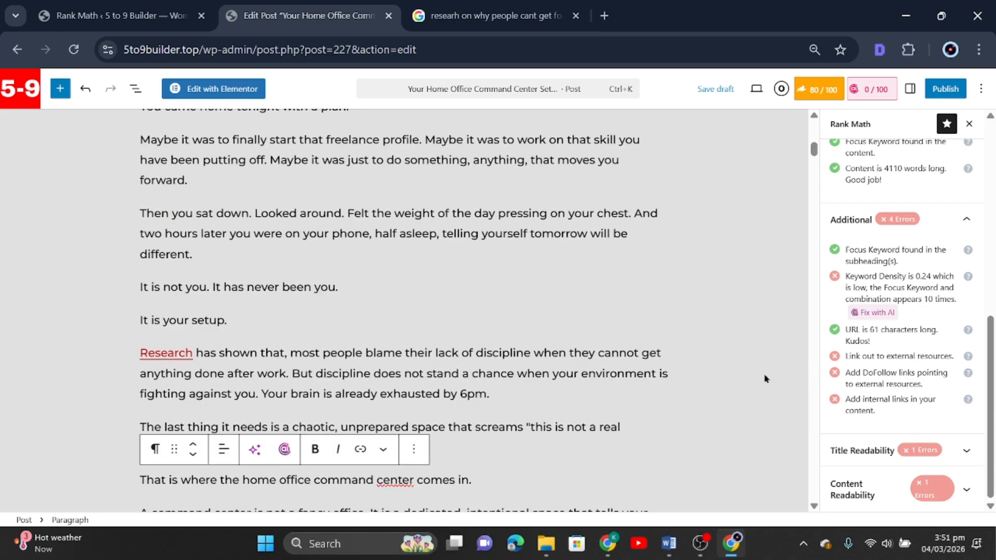
{"action": "scroll", "coordinate": [173, 358], "scroll_direction": "down", "scroll_amount": 3}
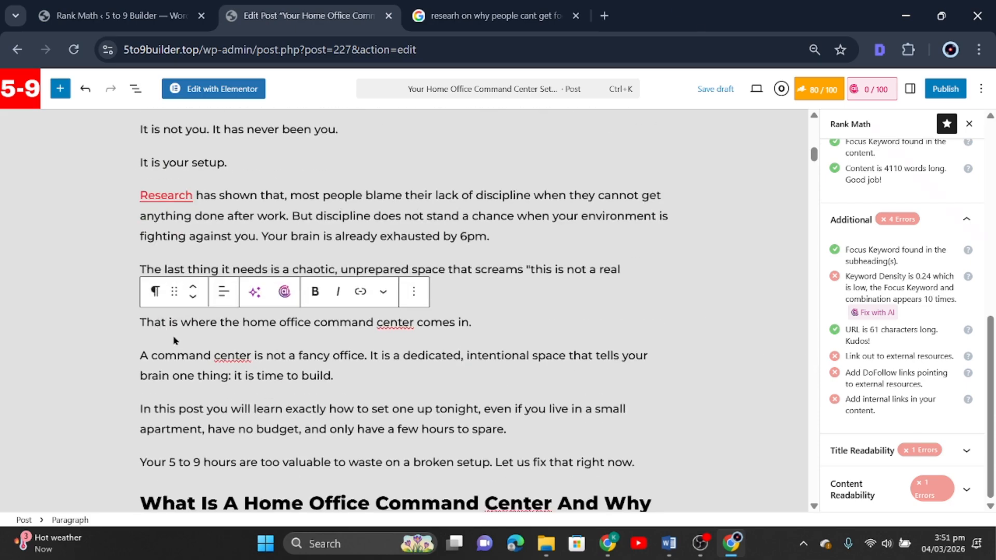
{"action": "left_click", "coordinate": [165, 201]}
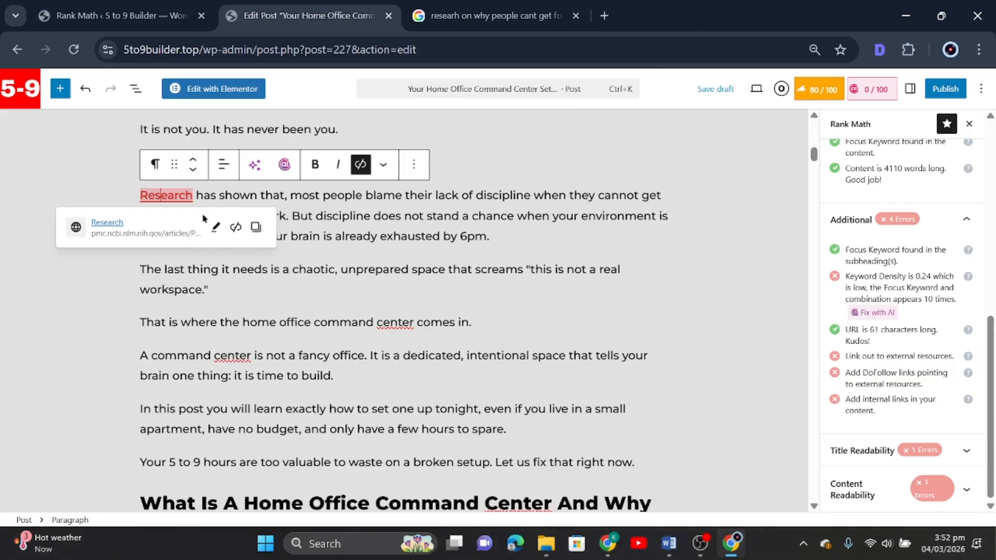
{"action": "left_click", "coordinate": [525, 170]}
{"action": "left_click", "coordinate": [155, 199]}
{"action": "left_click", "coordinate": [215, 228]}
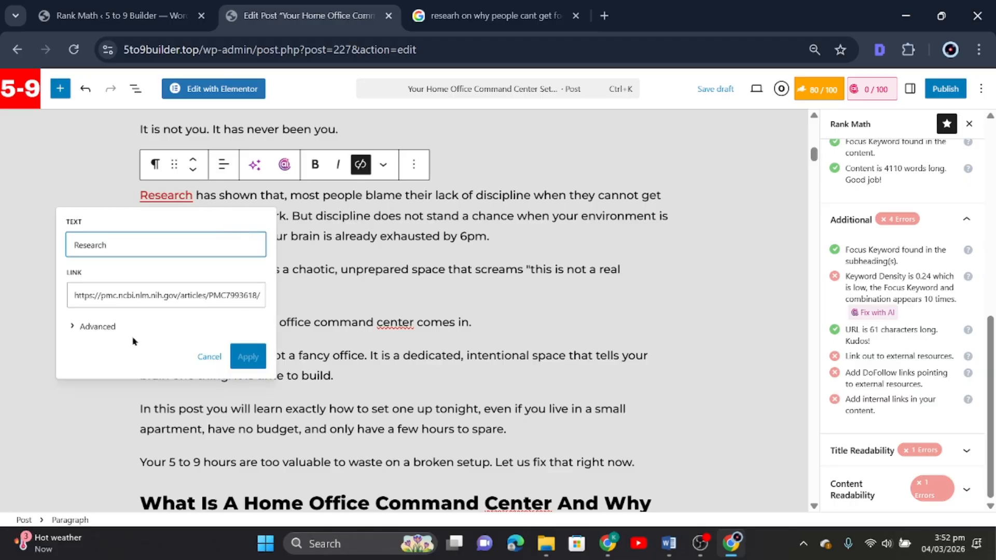
{"action": "scroll", "coordinate": [134, 342], "scroll_direction": "down", "scroll_amount": 3}
{"action": "left_click", "coordinate": [103, 175]}
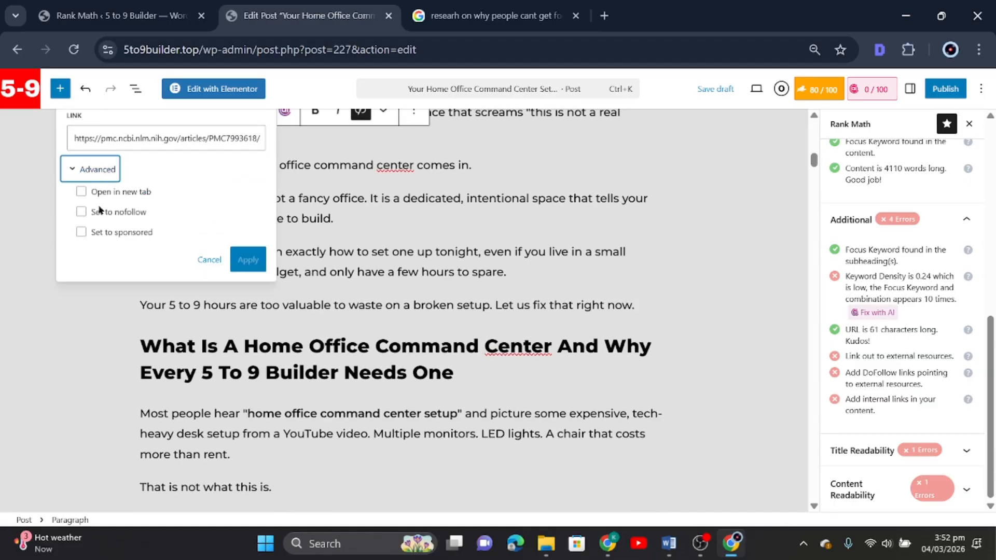
{"action": "left_click", "coordinate": [81, 190]}
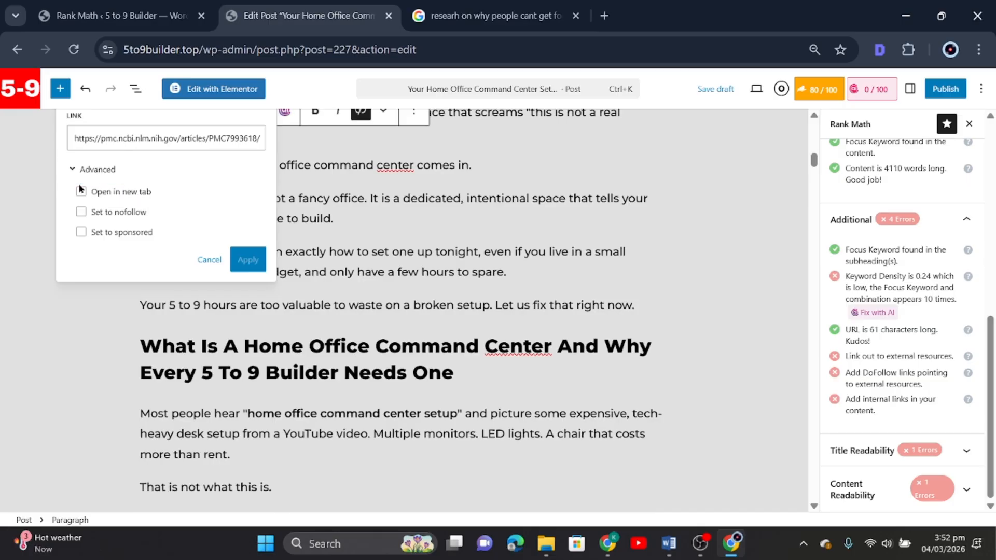
{"action": "left_click", "coordinate": [81, 191]}
{"action": "left_click", "coordinate": [251, 267]}
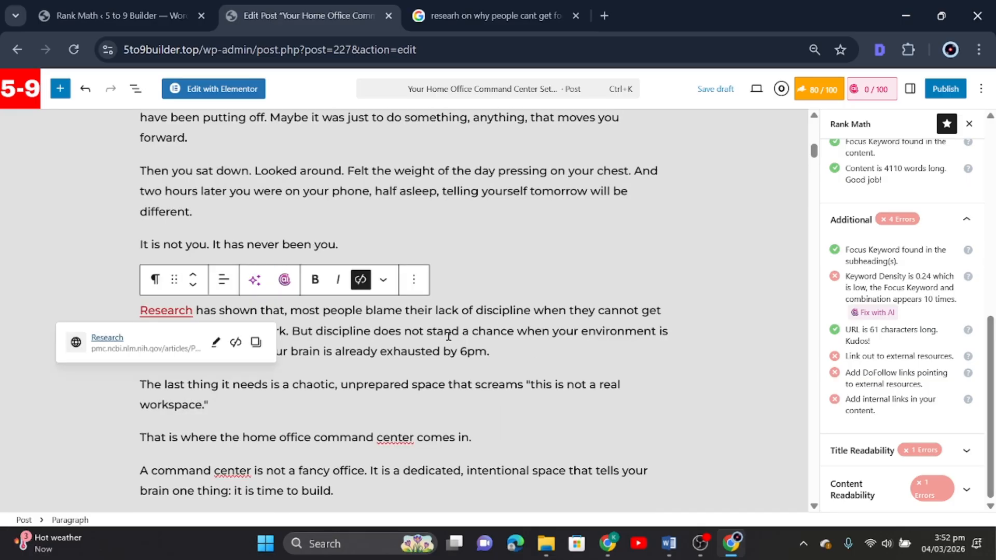
Preview the post in a new tab and follow the "Research" link in the introduction to its destination
{"action": "left_click", "coordinate": [470, 271]}
{"action": "left_click", "coordinate": [756, 88]}
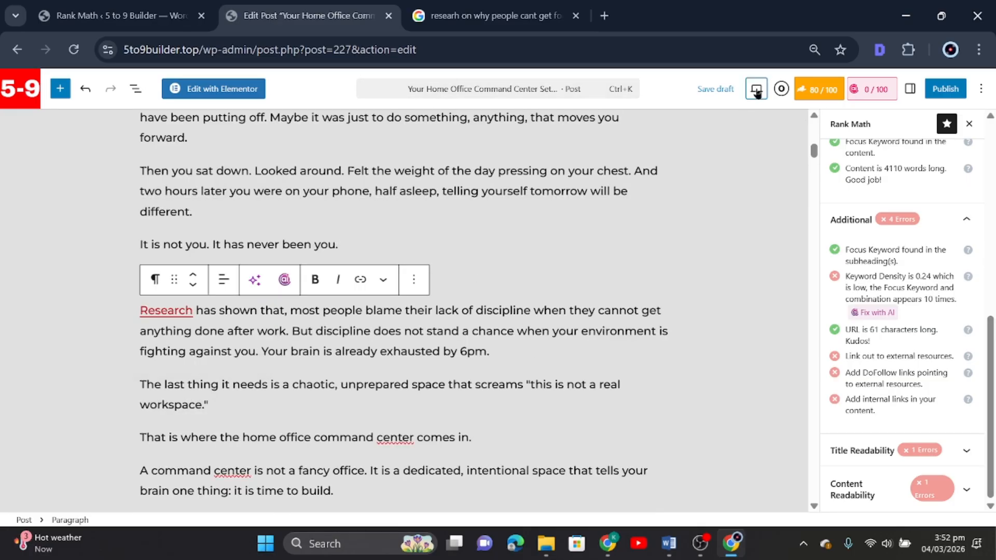
{"action": "left_click", "coordinate": [653, 209]}
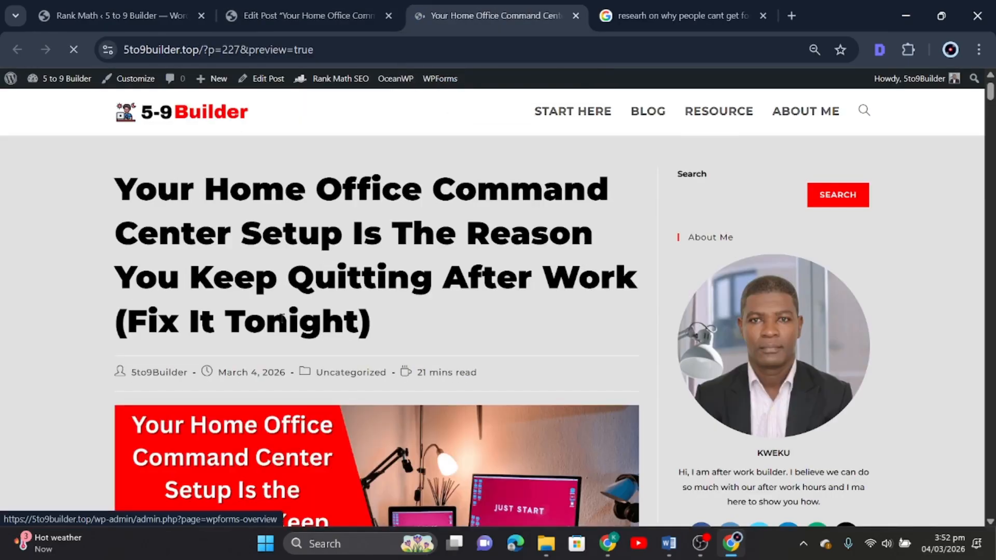
{"action": "scroll", "coordinate": [280, 316], "scroll_direction": "down", "scroll_amount": 1}
{"action": "scroll", "coordinate": [280, 316], "scroll_direction": "down", "scroll_amount": 5}
{"action": "scroll", "coordinate": [283, 306], "scroll_direction": "up", "scroll_amount": 4}
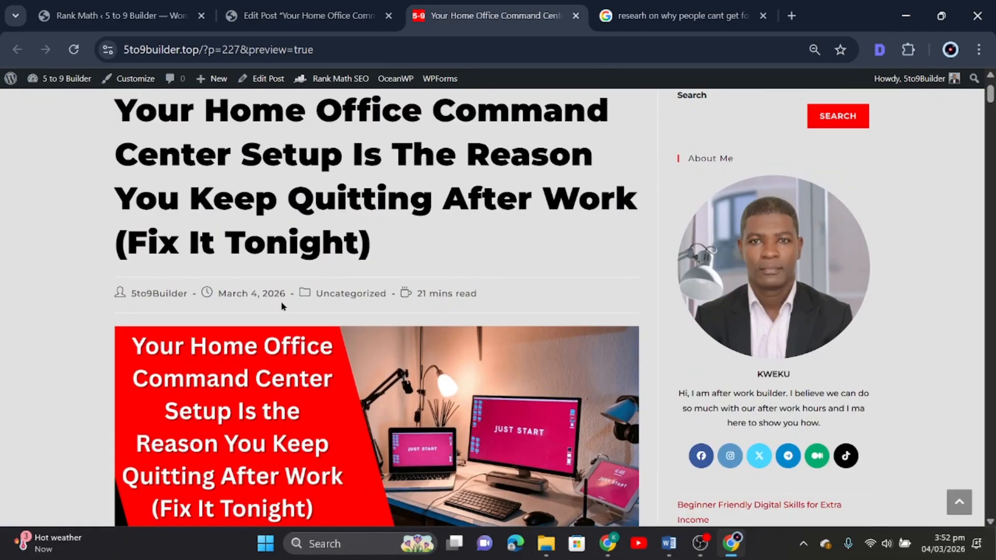
{"action": "scroll", "coordinate": [284, 275], "scroll_direction": "down", "scroll_amount": 8}
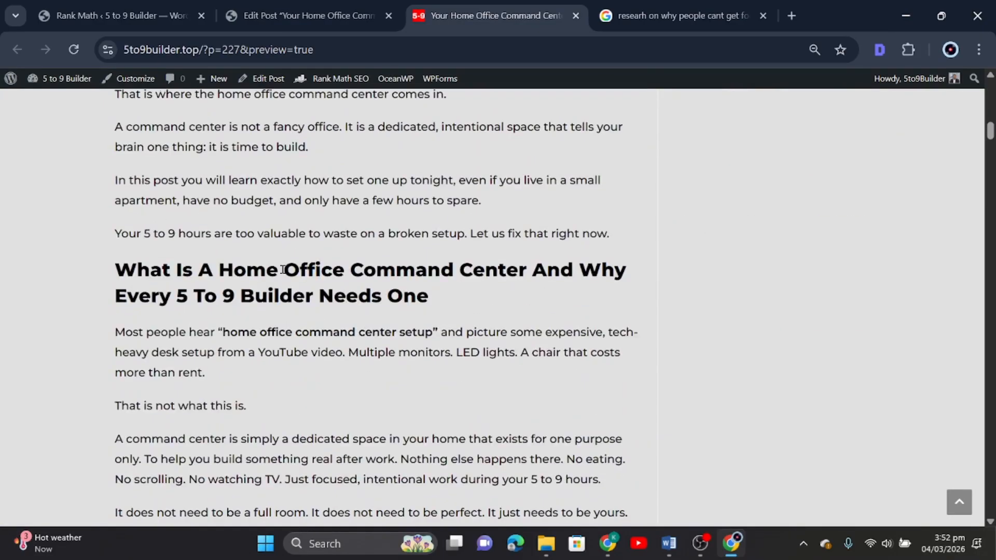
{"action": "scroll", "coordinate": [283, 271], "scroll_direction": "up", "scroll_amount": 6}
{"action": "scroll", "coordinate": [283, 268], "scroll_direction": "down", "scroll_amount": 9}
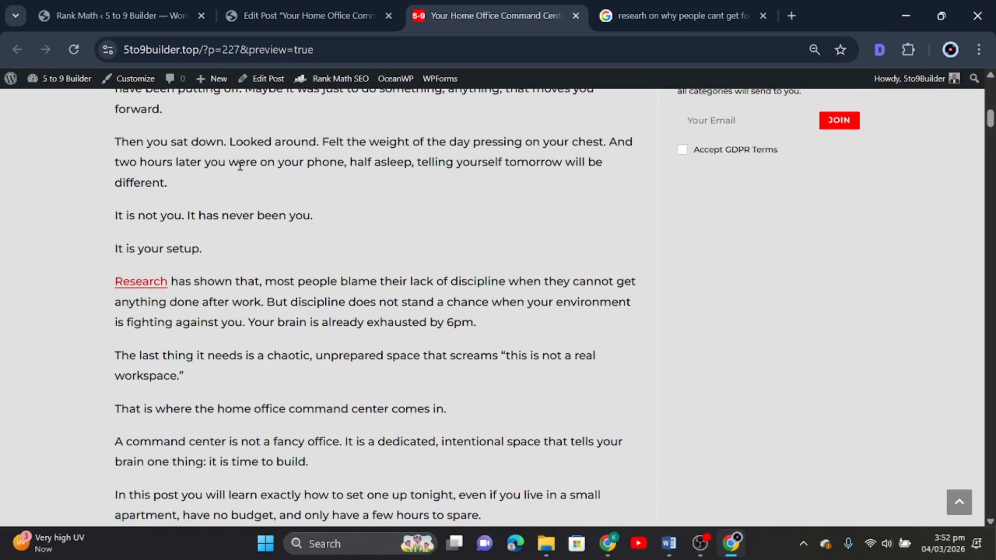
{"action": "left_click", "coordinate": [159, 285]}
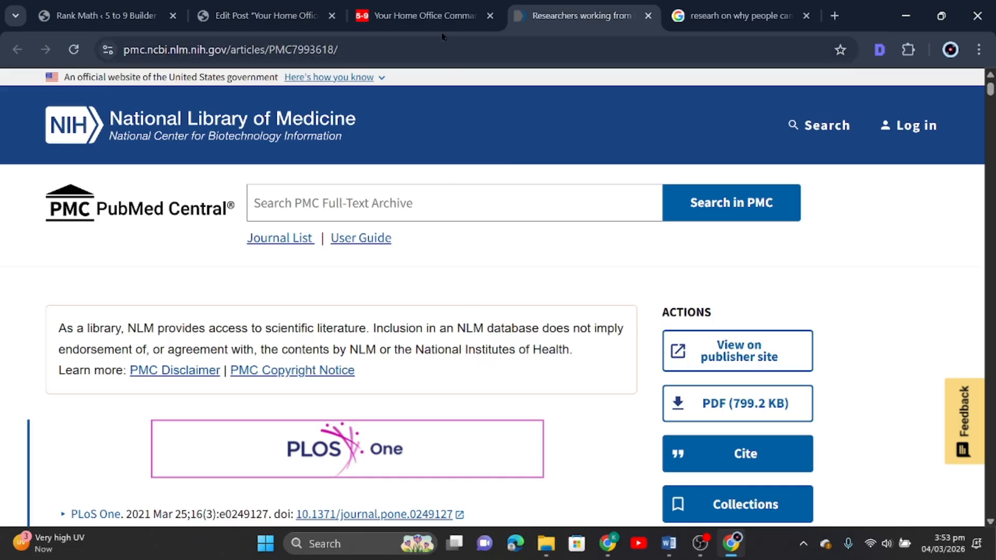
Read through the linked PubMed Central article and compare it with the sentence around the "Research" link in the post preview
{"action": "left_click", "coordinate": [423, 15]}
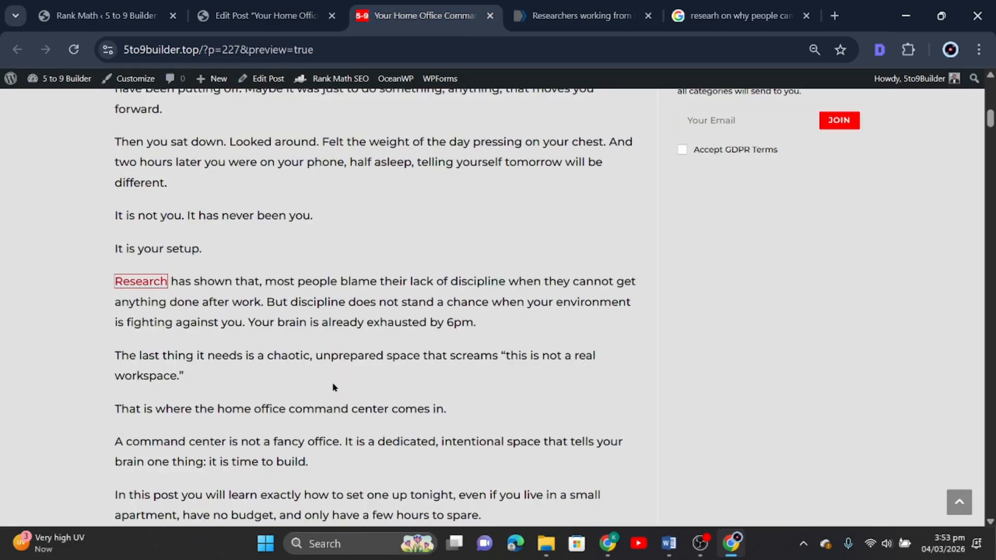
{"action": "left_click", "coordinate": [597, 15]}
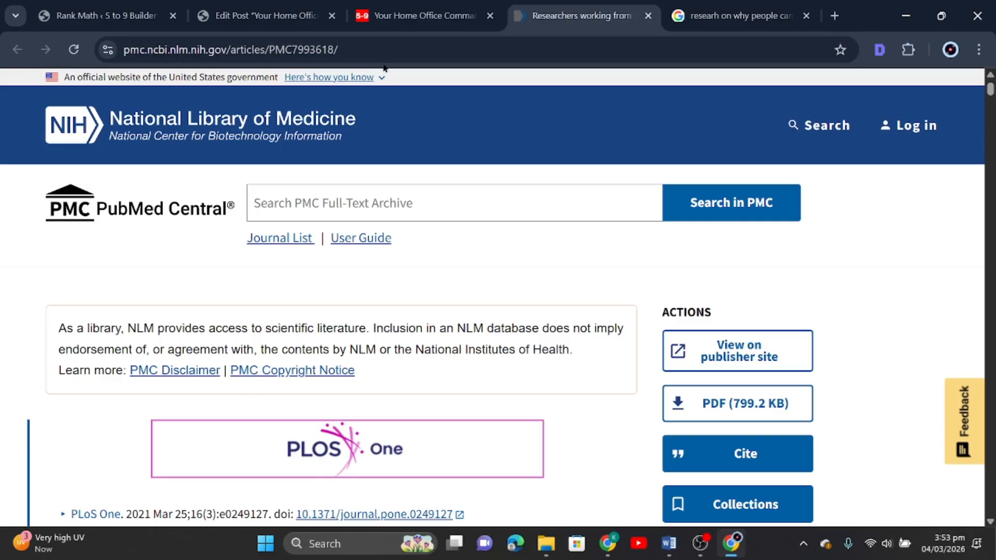
{"action": "left_click", "coordinate": [394, 15]}
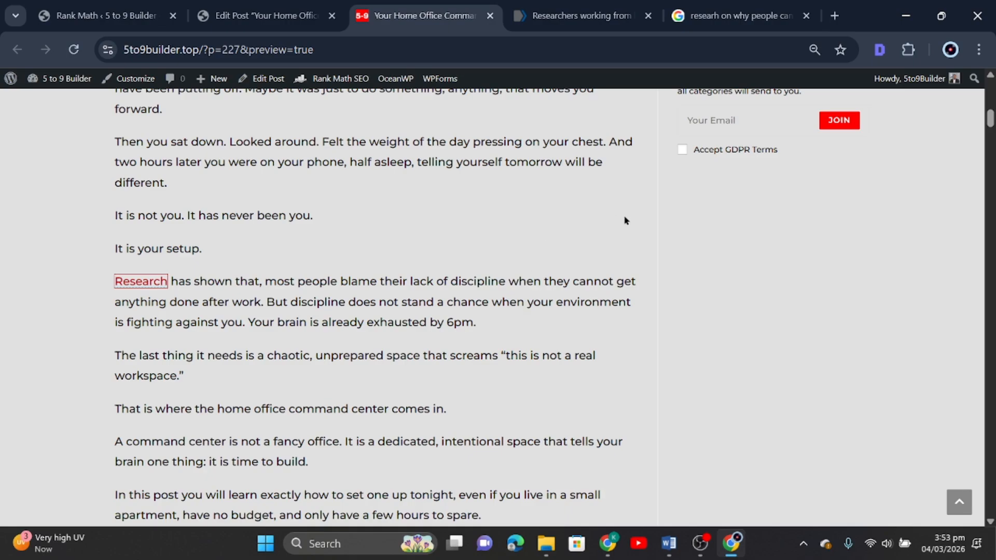
{"action": "left_click", "coordinate": [581, 15]}
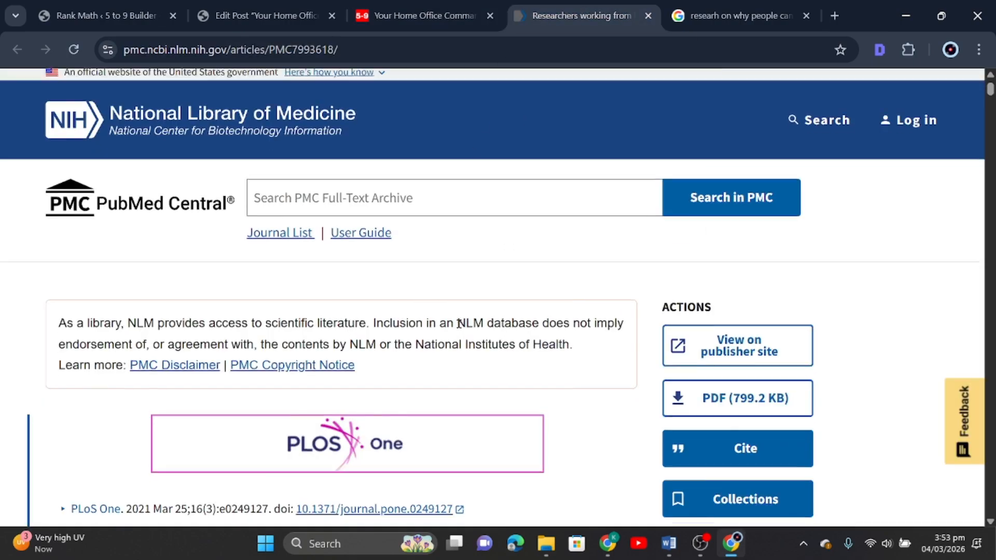
{"action": "scroll", "coordinate": [462, 318], "scroll_direction": "down", "scroll_amount": 10}
{"action": "scroll", "coordinate": [462, 318], "scroll_direction": "down", "scroll_amount": 15}
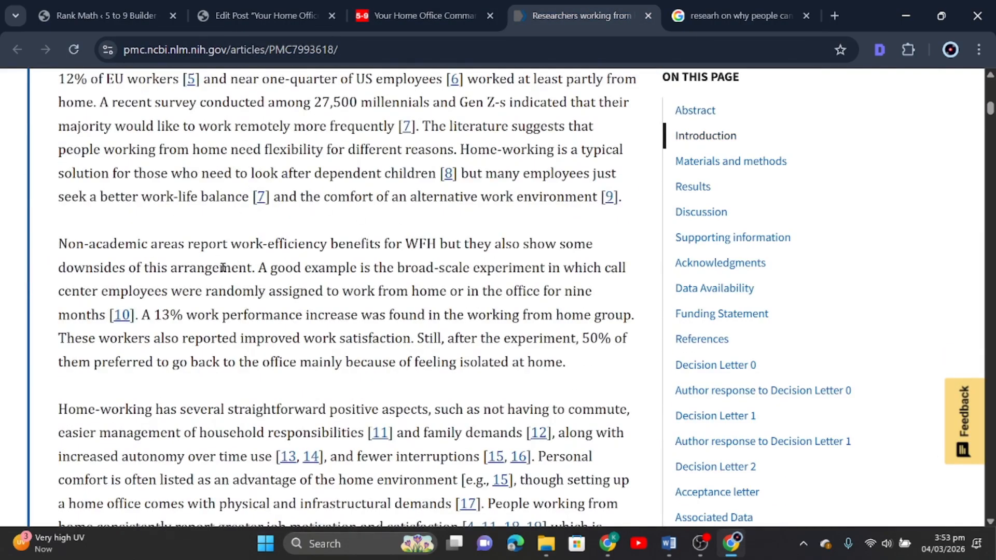
{"action": "scroll", "coordinate": [112, 317], "scroll_direction": "down", "scroll_amount": 15}
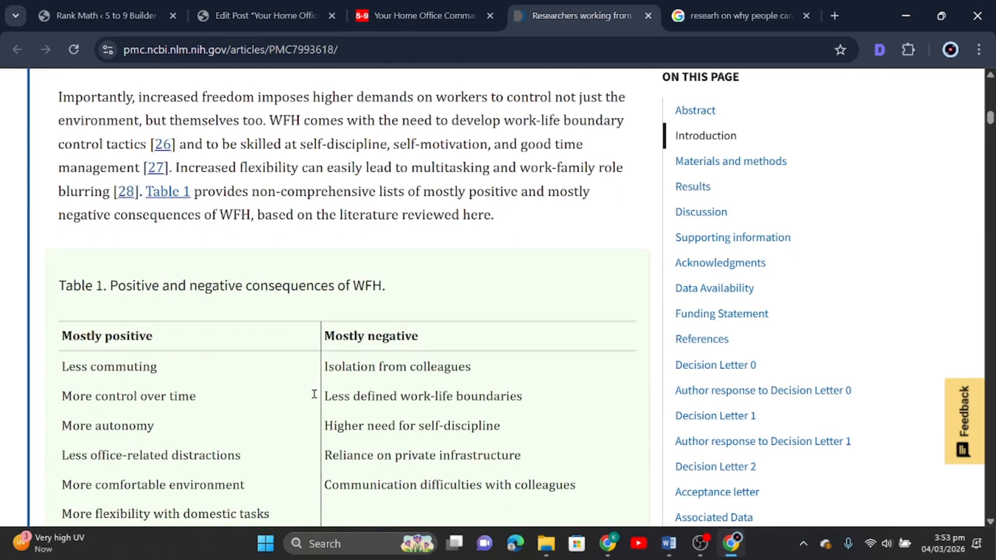
{"action": "scroll", "coordinate": [119, 392], "scroll_direction": "down", "scroll_amount": 5}
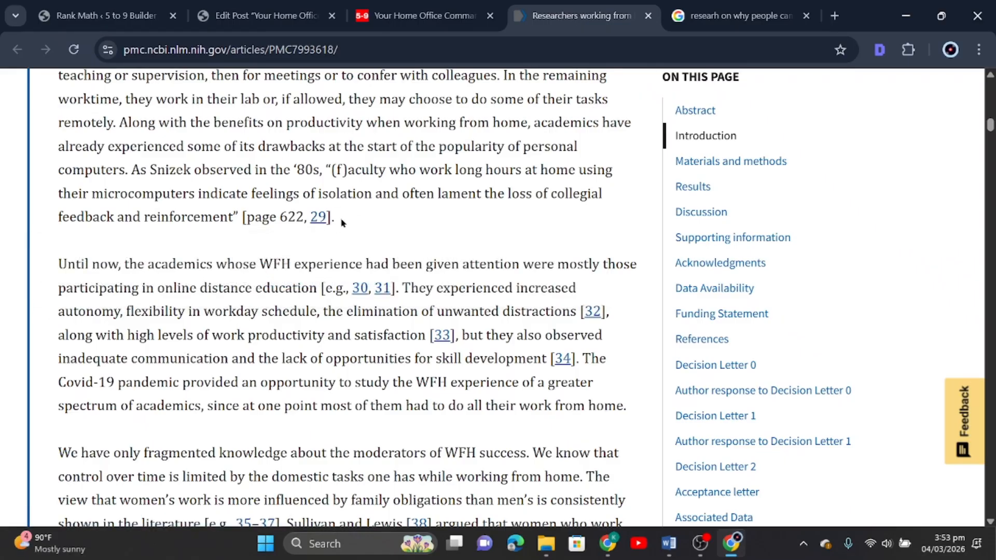
{"action": "scroll", "coordinate": [342, 222], "scroll_direction": "down", "scroll_amount": 1}
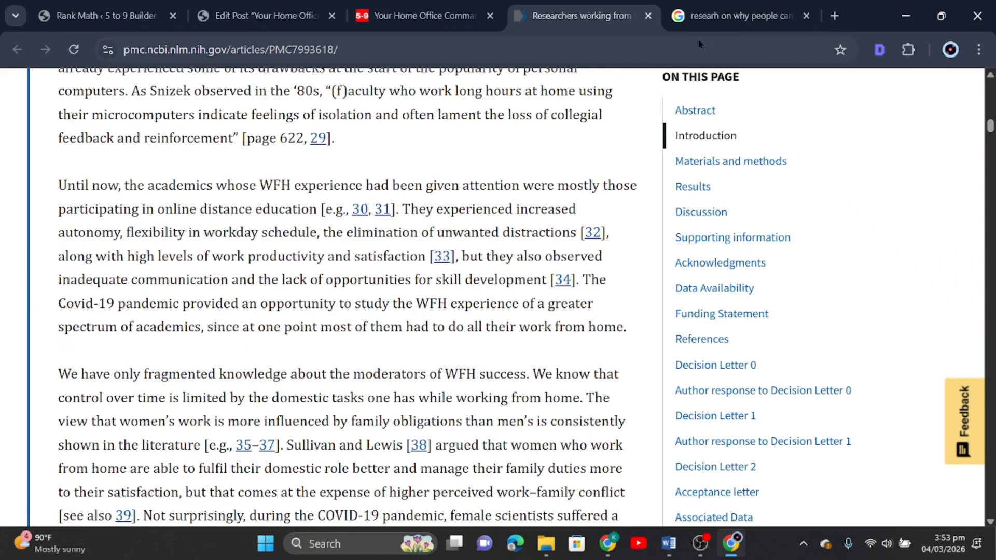
{"action": "left_click", "coordinate": [396, 8]}
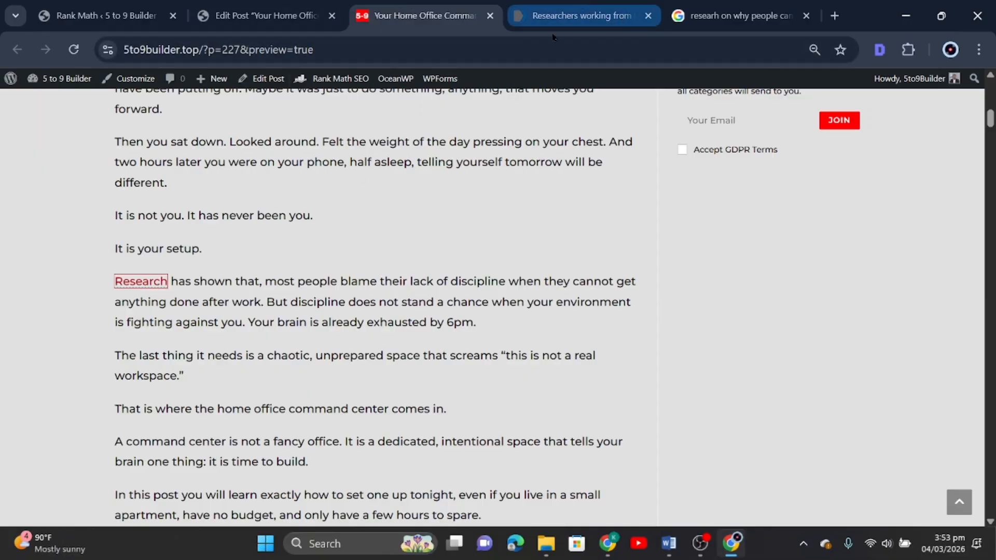
{"action": "left_click", "coordinate": [576, 17]}
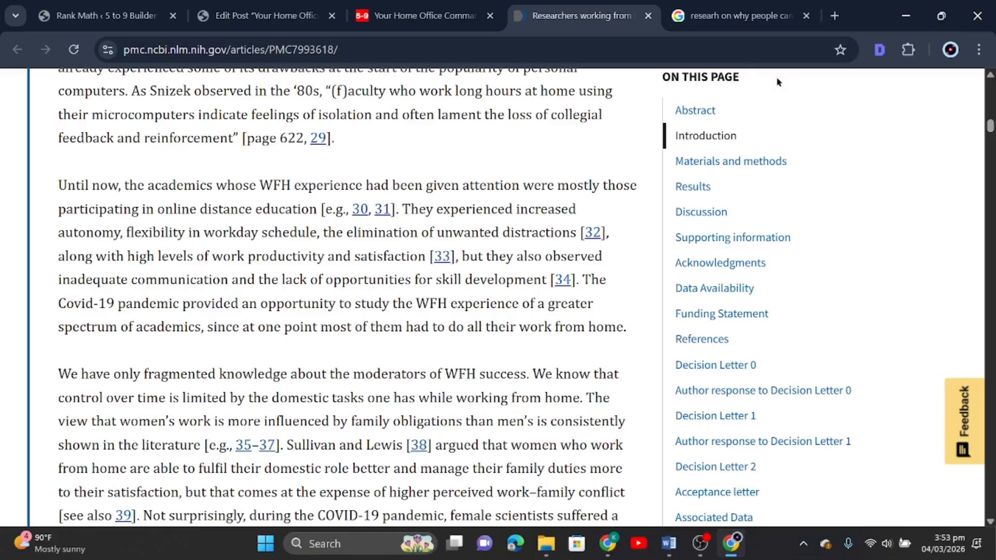
{"action": "left_click", "coordinate": [453, 16]}
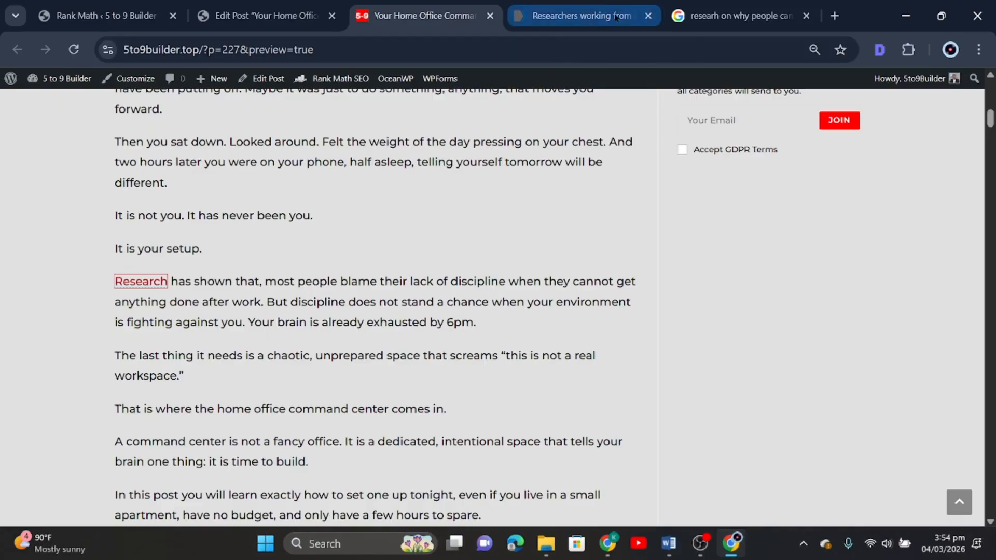
Return to the command center post's editor and find the bracketed phrase "lighting right for a productive home office" in the lighting section
{"action": "left_click", "coordinate": [214, 25]}
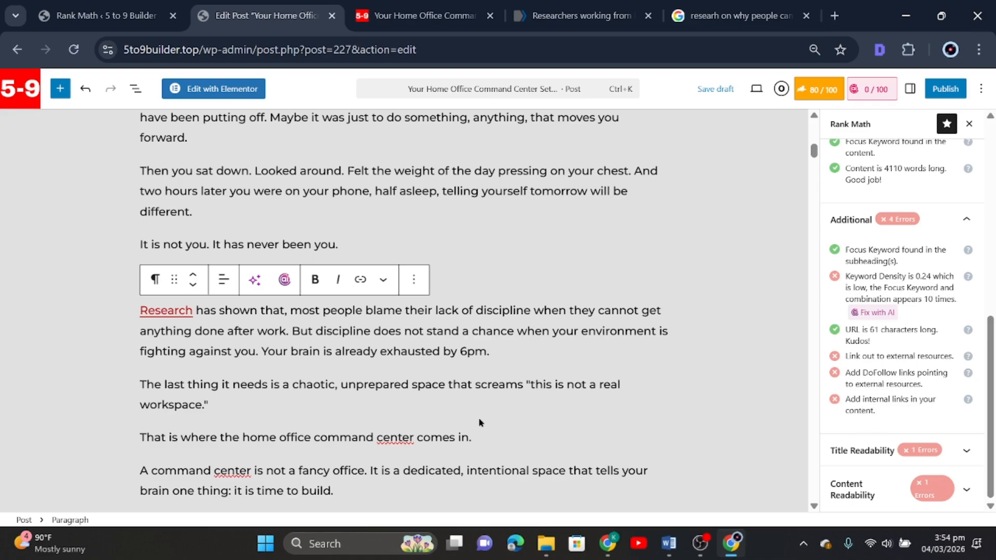
{"action": "scroll", "coordinate": [178, 361], "scroll_direction": "down", "scroll_amount": 6}
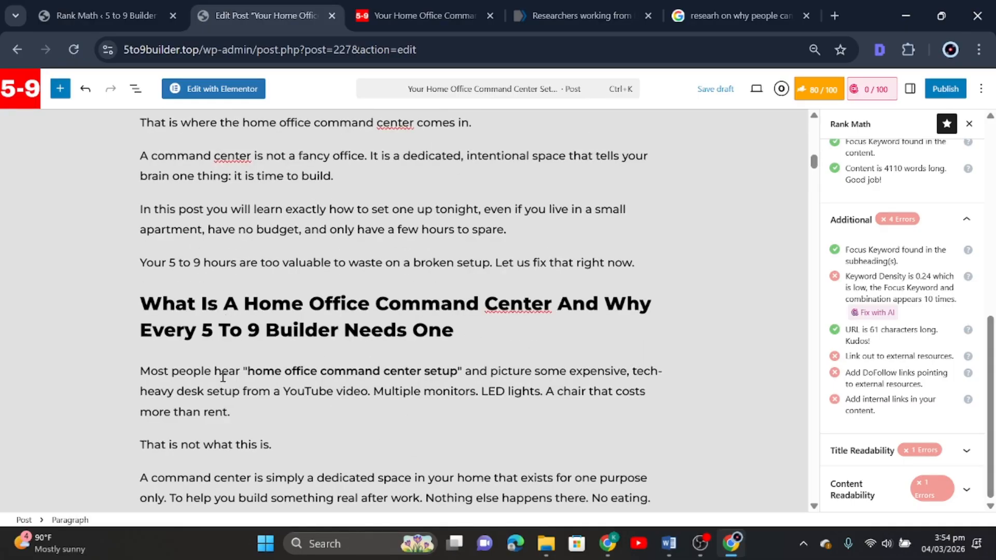
{"action": "left_click", "coordinate": [246, 373]}
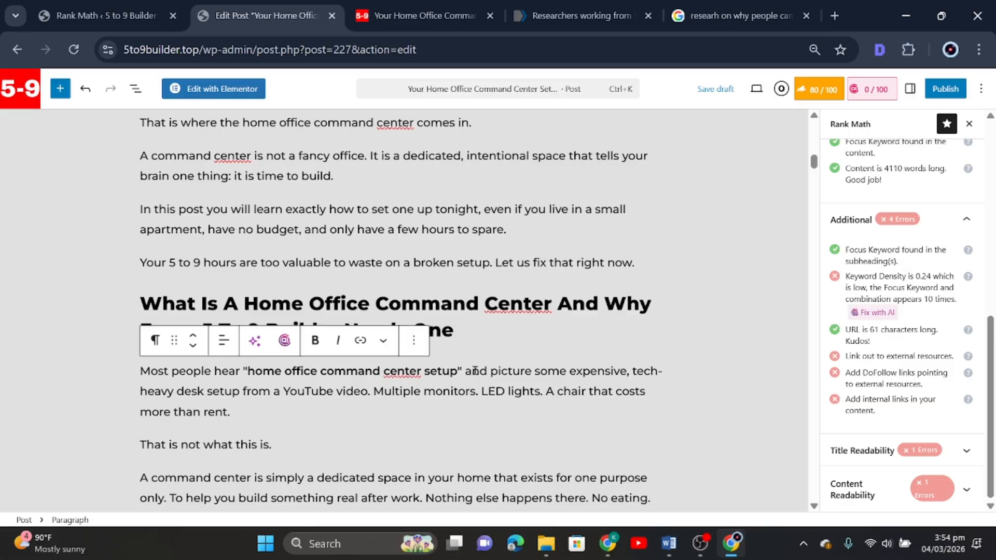
{"action": "scroll", "coordinate": [475, 371], "scroll_direction": "down", "scroll_amount": 18}
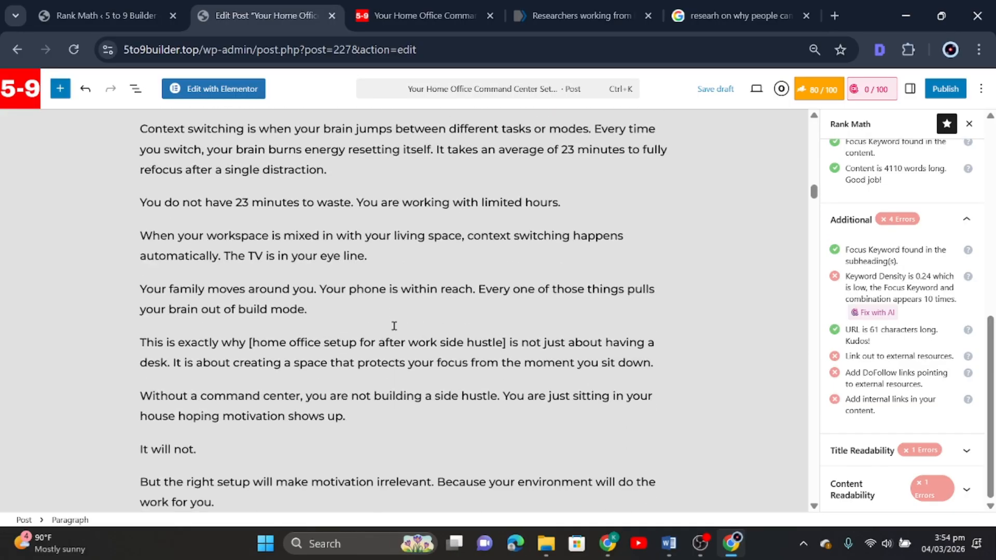
{"action": "scroll", "coordinate": [394, 326], "scroll_direction": "down", "scroll_amount": 14}
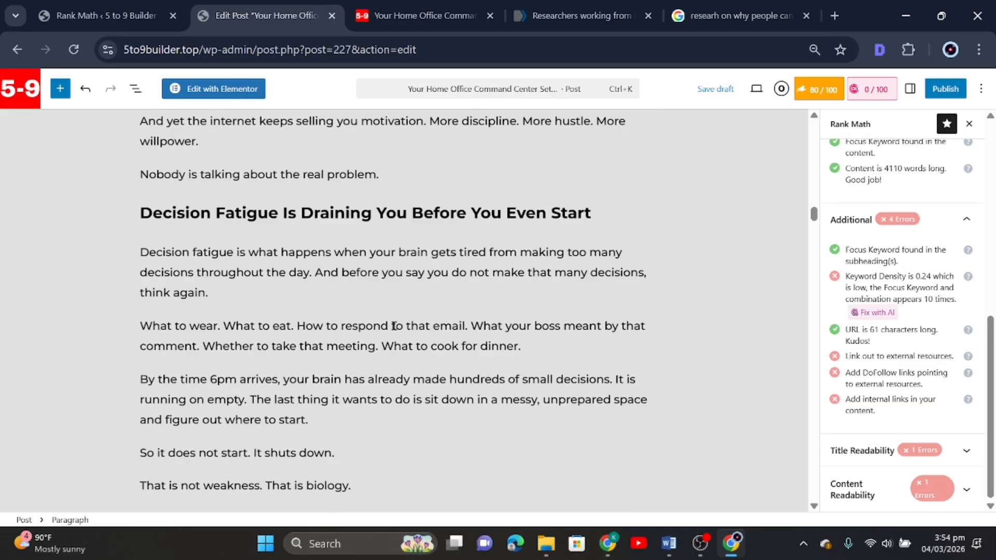
{"action": "scroll", "coordinate": [394, 326], "scroll_direction": "down", "scroll_amount": 15}
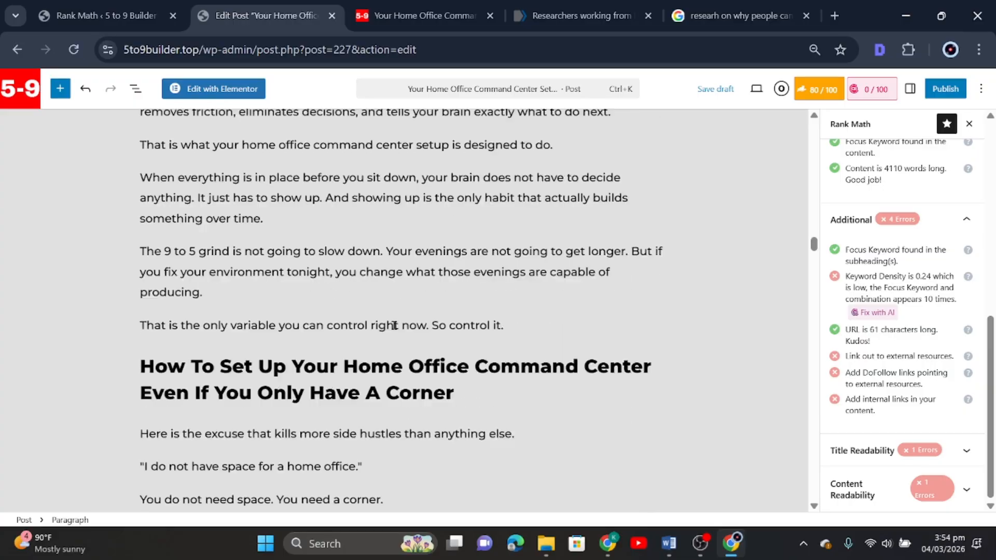
{"action": "scroll", "coordinate": [394, 326], "scroll_direction": "down", "scroll_amount": 14}
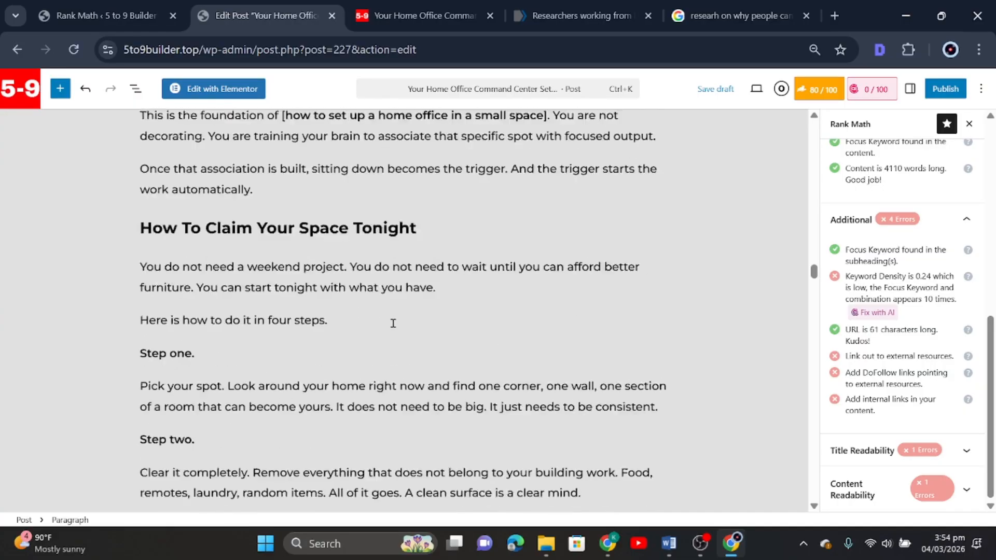
{"action": "scroll", "coordinate": [394, 323], "scroll_direction": "down", "scroll_amount": 15}
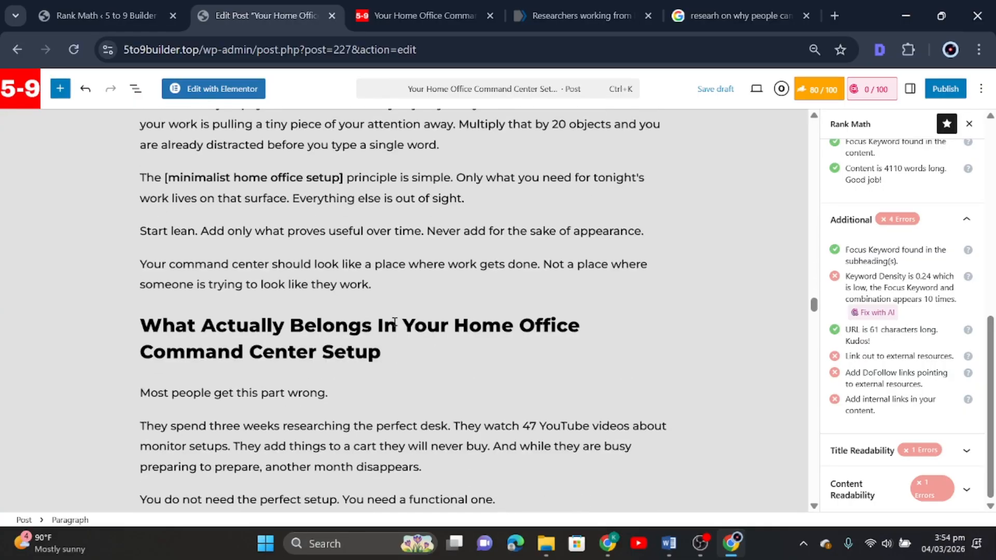
{"action": "scroll", "coordinate": [394, 324], "scroll_direction": "down", "scroll_amount": 15}
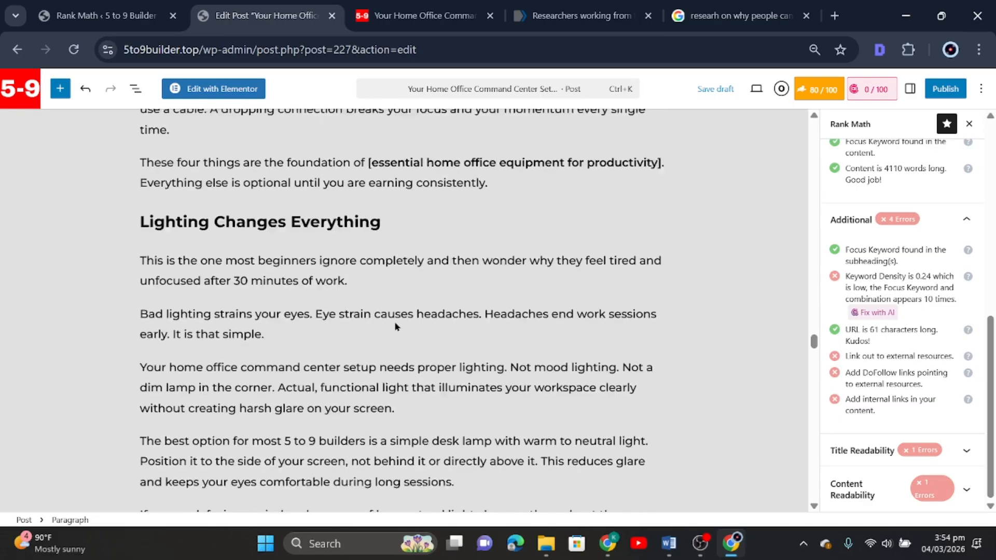
{"action": "scroll", "coordinate": [394, 325], "scroll_direction": "down", "scroll_amount": 5}
{"action": "left_click_drag", "start_coordinate": [221, 275], "coordinate": [349, 266]}
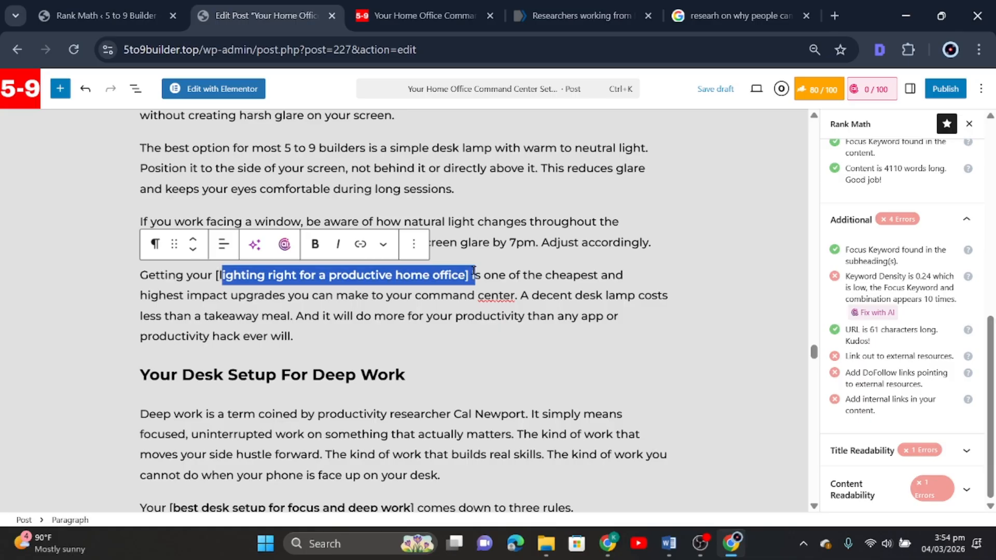
{"action": "left_click_drag", "start_coordinate": [462, 275], "coordinate": [218, 276]}
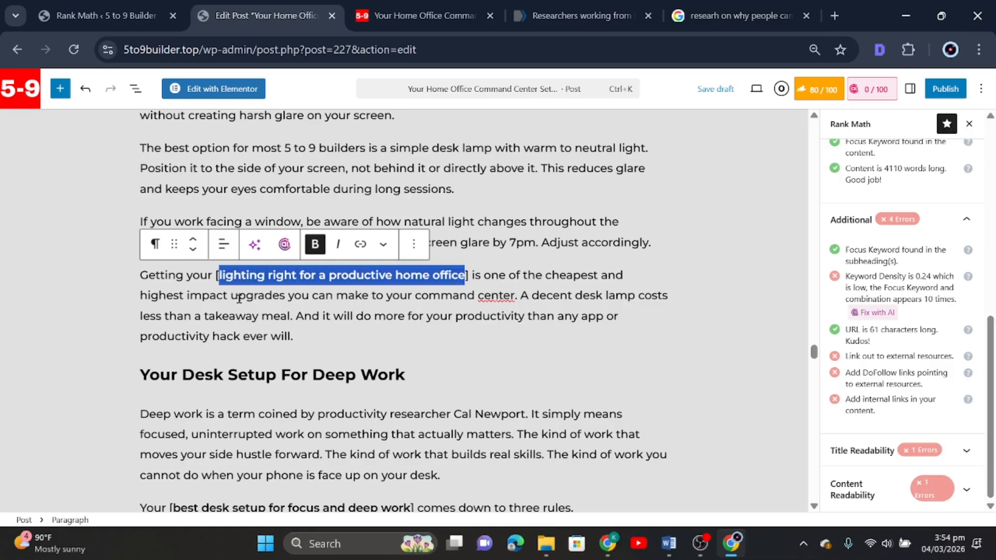
Open the "Lighting Right For A Productive Home Office" draft from the site's posts list and copy its permalink
{"action": "left_click", "coordinate": [104, 16]}
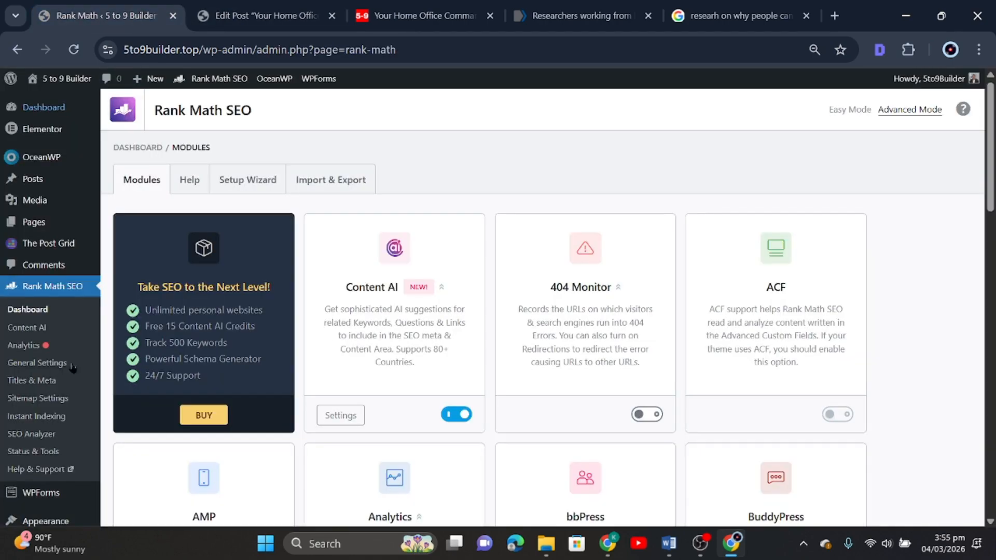
{"action": "left_click", "coordinate": [39, 179]}
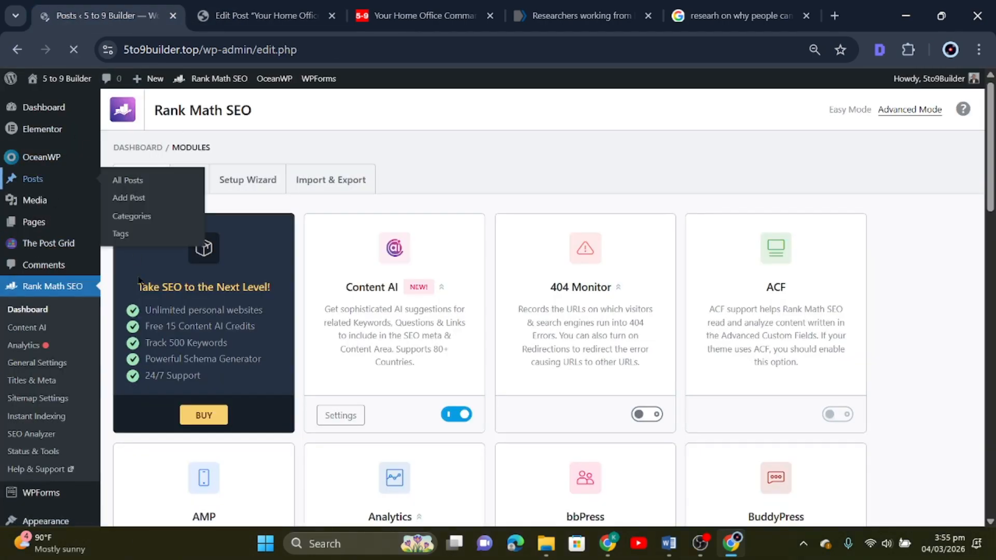
{"action": "scroll", "coordinate": [171, 260], "scroll_direction": "down", "scroll_amount": 3}
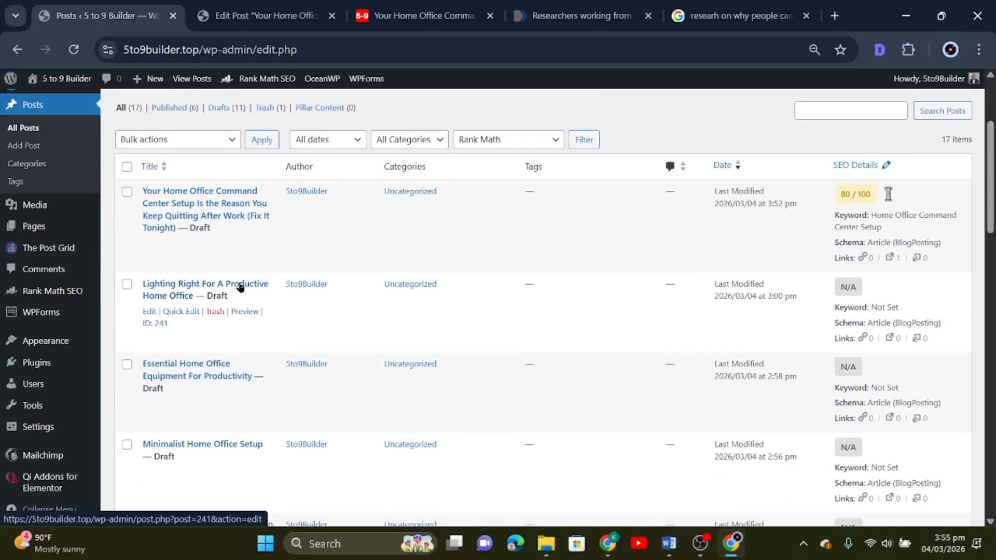
{"action": "left_click", "coordinate": [182, 286]}
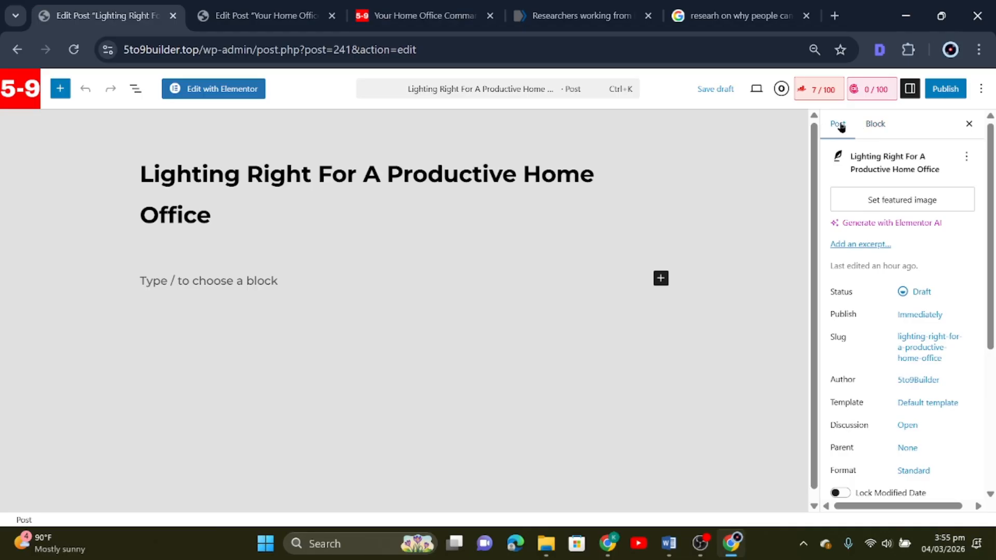
{"action": "scroll", "coordinate": [865, 252], "scroll_direction": "down", "scroll_amount": 3}
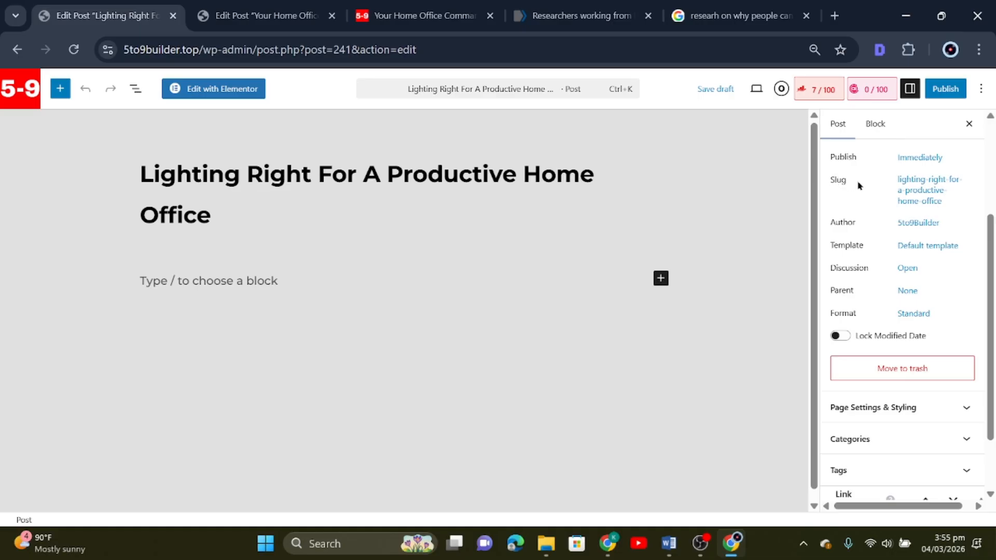
{"action": "left_click", "coordinate": [921, 190]}
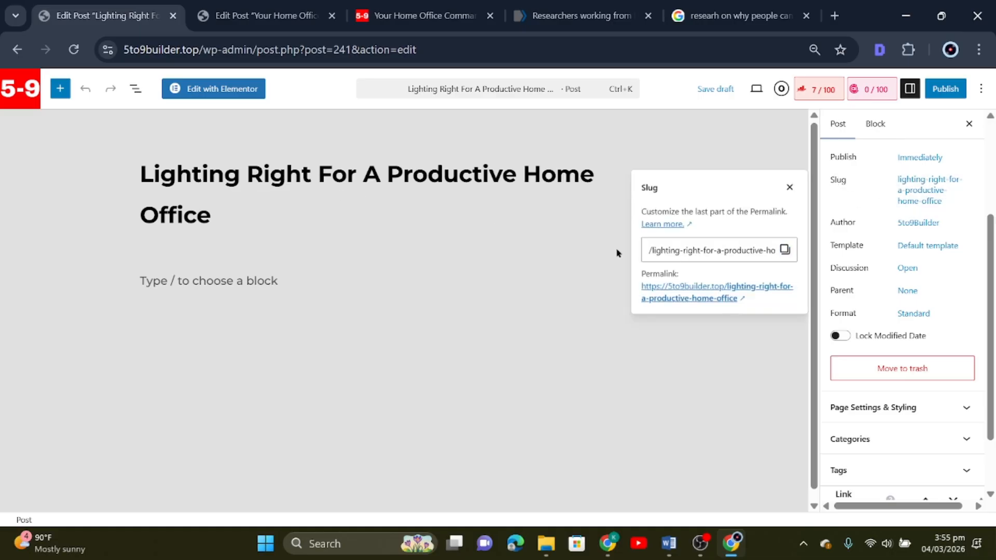
{"action": "left_click", "coordinate": [785, 250]}
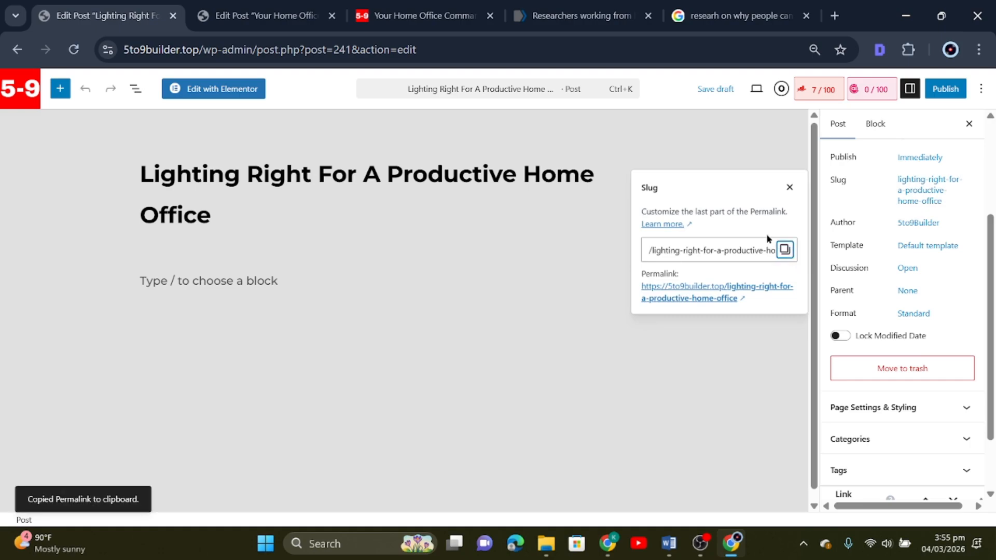
{"action": "left_click", "coordinate": [785, 250]}
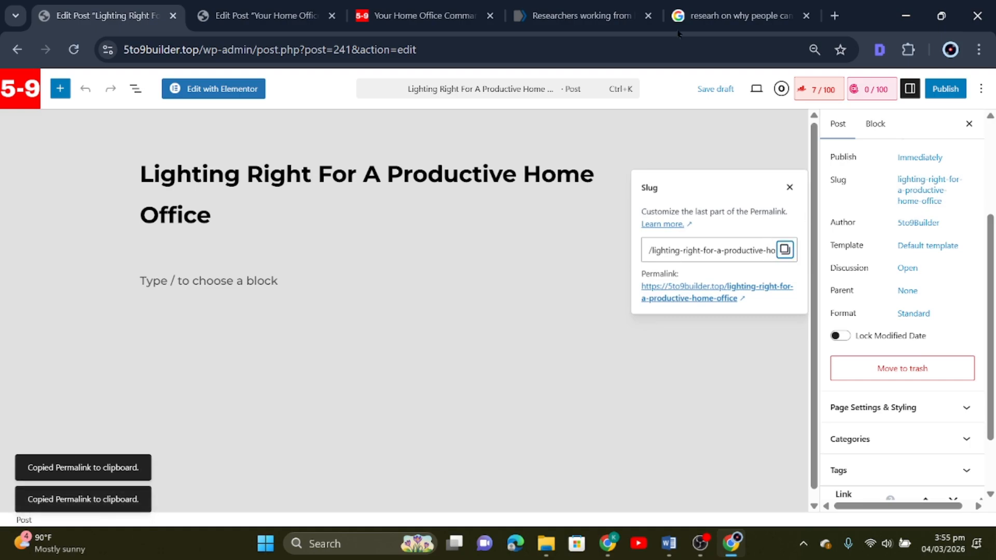
Link the phrase "lighting right for a productive home office" in the command center post to the copied permalink
{"action": "left_click", "coordinate": [262, 15]}
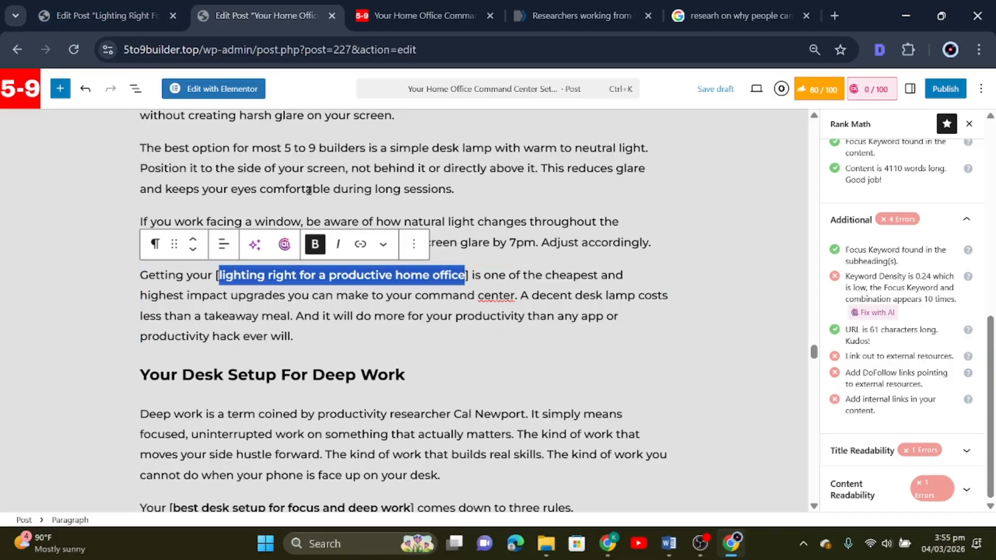
{"action": "left_click", "coordinate": [445, 270]}
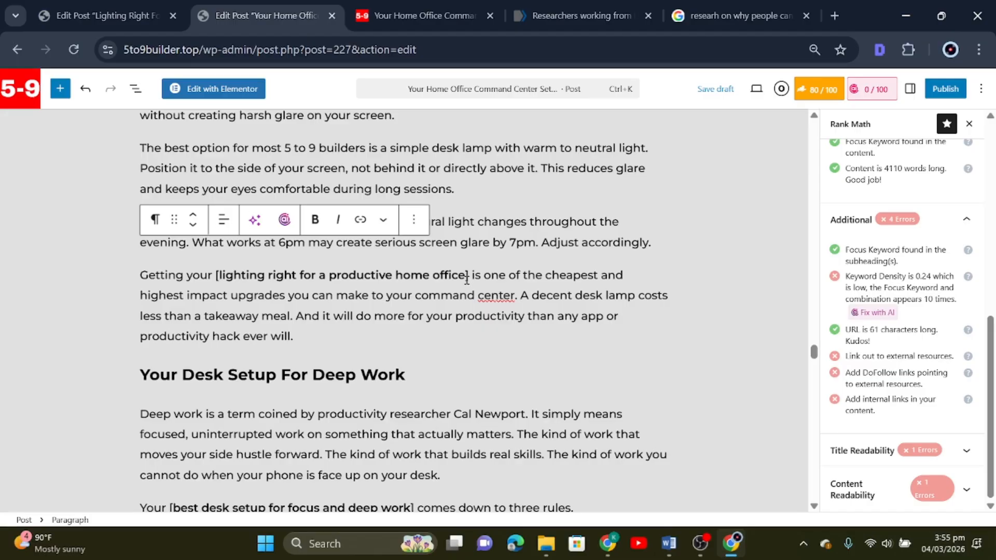
{"action": "left_click_drag", "start_coordinate": [466, 276], "coordinate": [218, 276]}
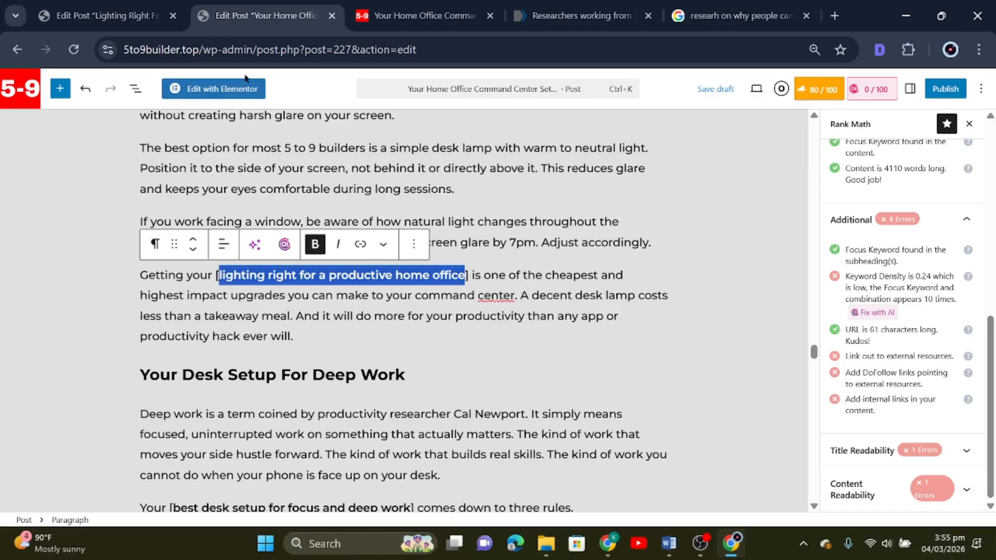
{"action": "left_click", "coordinate": [360, 244]}
{"action": "right_click", "coordinate": [332, 310]}
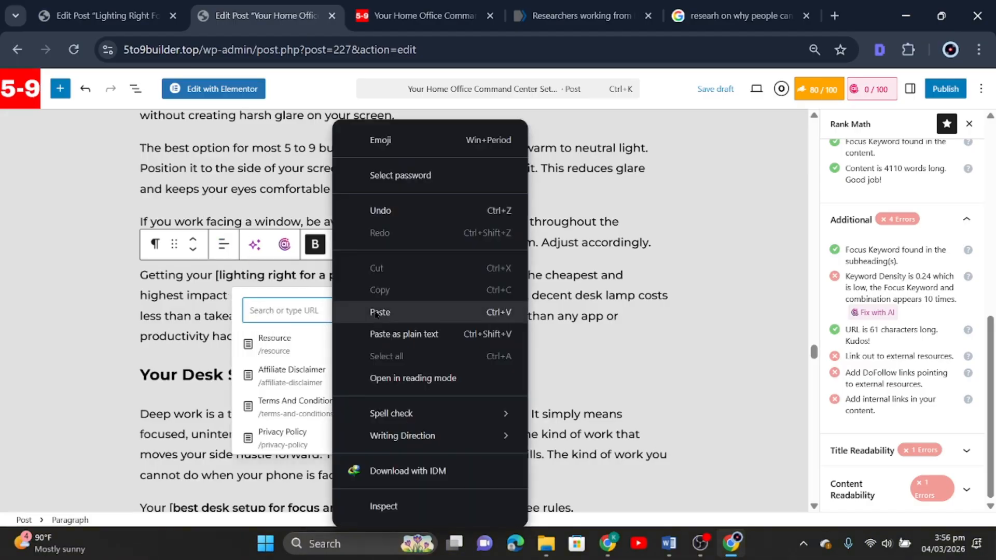
{"action": "left_click", "coordinate": [379, 311]}
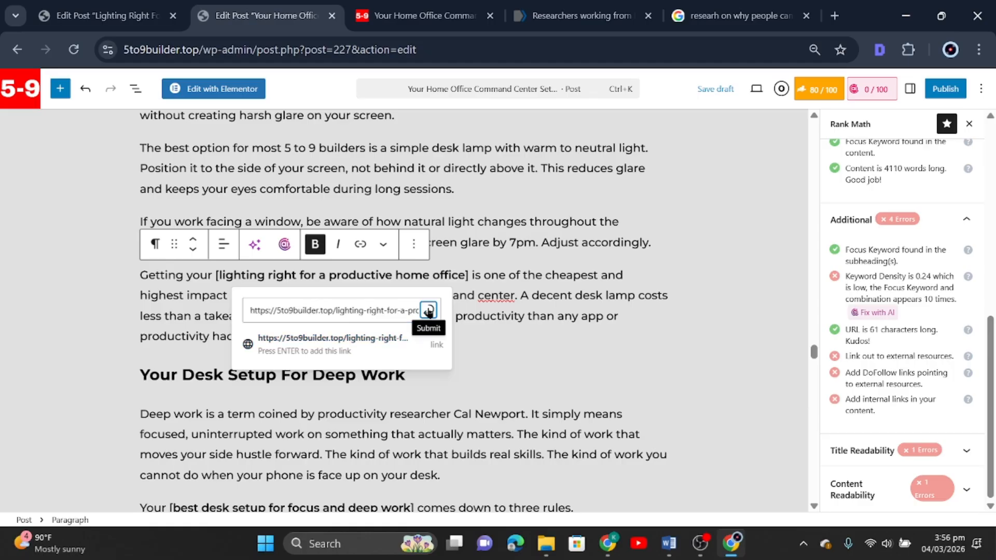
{"action": "left_click", "coordinate": [428, 310]}
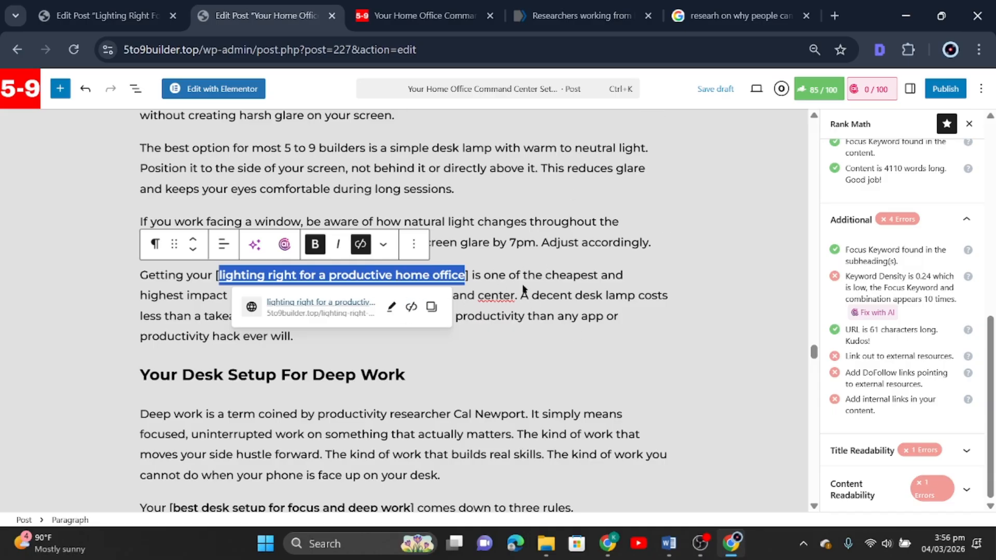
{"action": "left_click", "coordinate": [510, 303]}
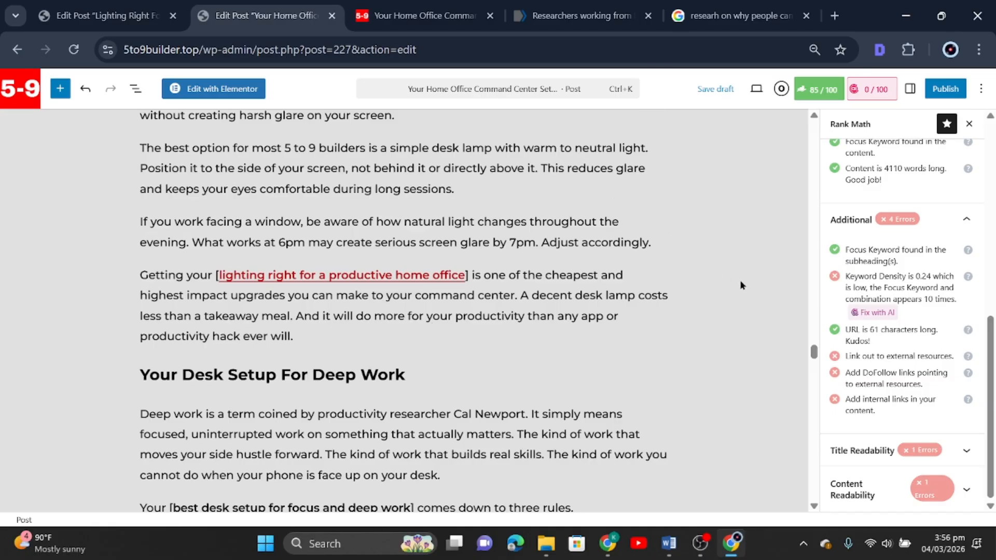
Examine Rank Math's Additional and Title Readability checks against the post's title, introduction and links
{"action": "scroll", "coordinate": [740, 285], "scroll_direction": "down", "scroll_amount": 1}
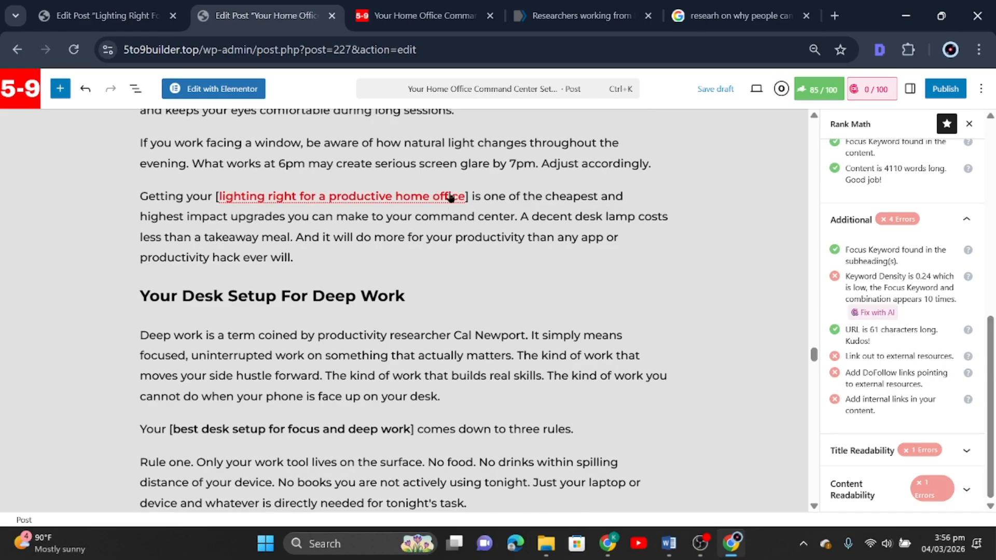
{"action": "scroll", "coordinate": [498, 235], "scroll_direction": "down", "scroll_amount": 1}
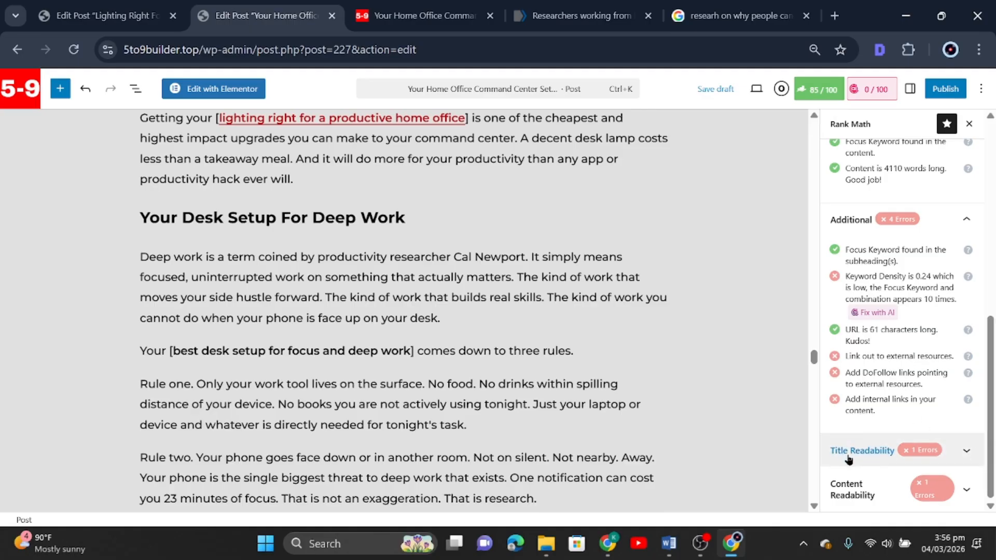
{"action": "left_click", "coordinate": [959, 451]}
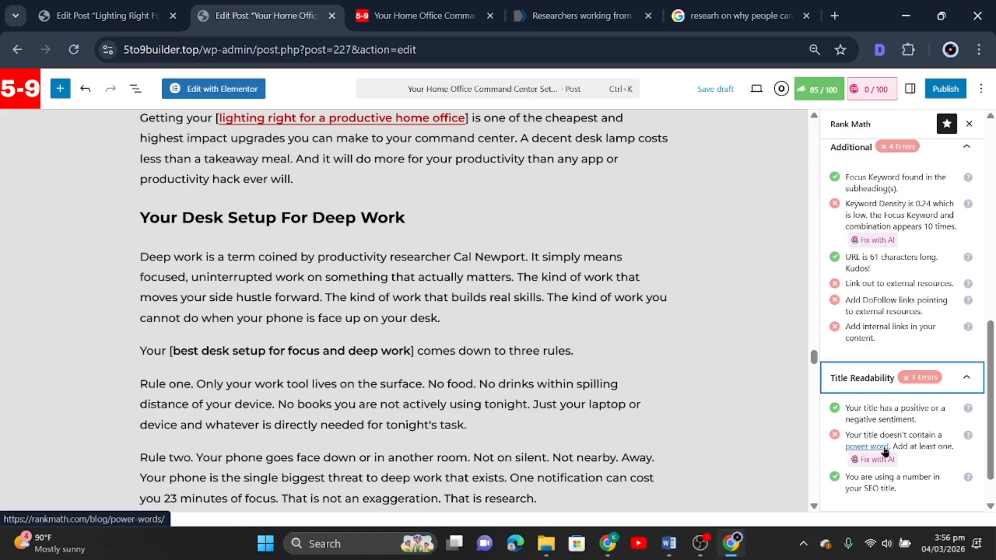
{"action": "scroll", "coordinate": [559, 326], "scroll_direction": "down", "scroll_amount": 2}
{"action": "scroll", "coordinate": [885, 438], "scroll_direction": "down", "scroll_amount": 1}
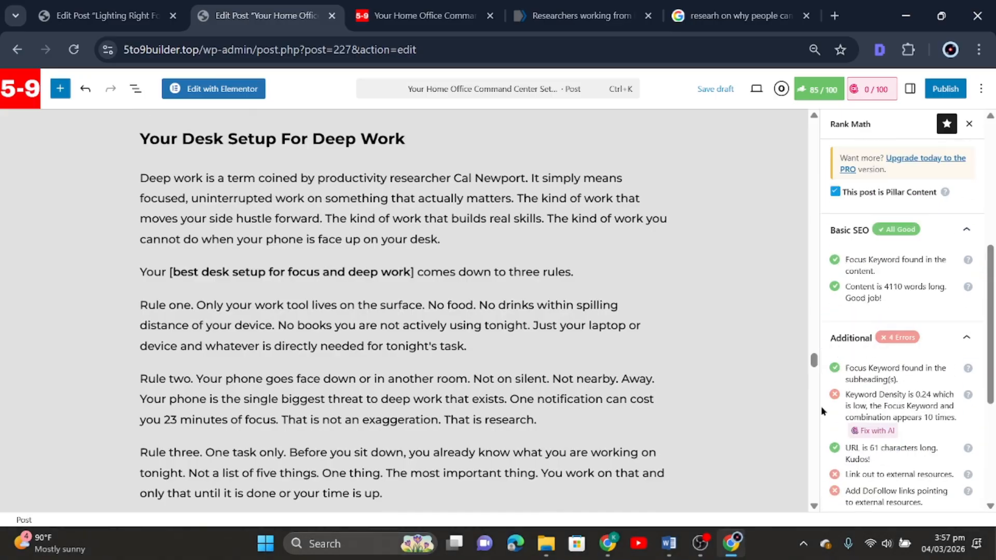
{"action": "left_click_drag", "start_coordinate": [814, 358], "coordinate": [813, 98]}
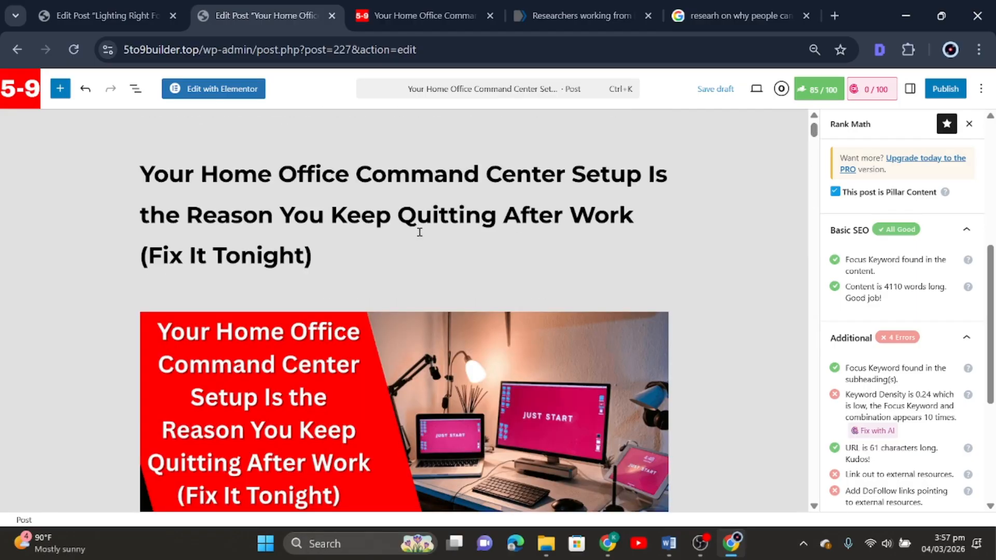
{"action": "scroll", "coordinate": [525, 222], "scroll_direction": "down", "scroll_amount": 5}
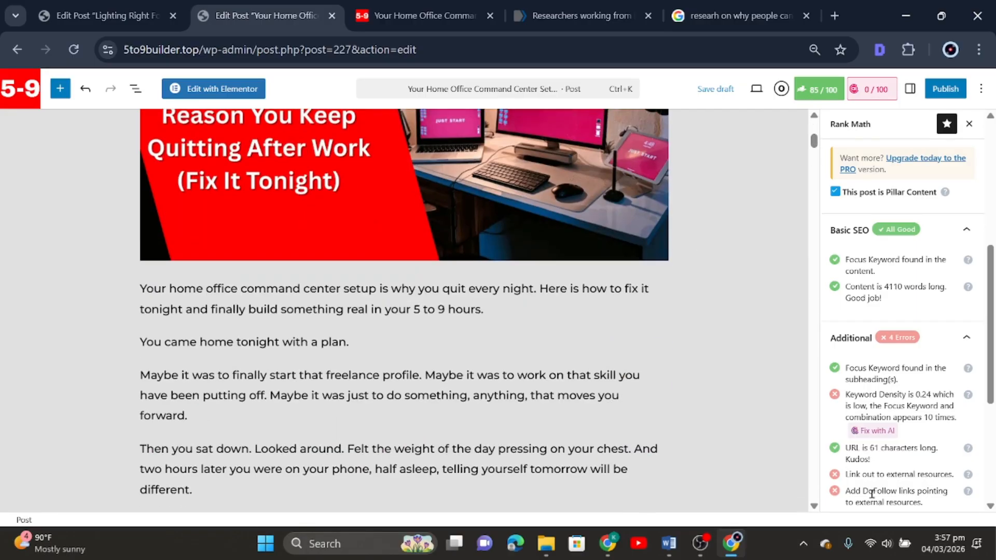
{"action": "scroll", "coordinate": [869, 478], "scroll_direction": "down", "scroll_amount": 4}
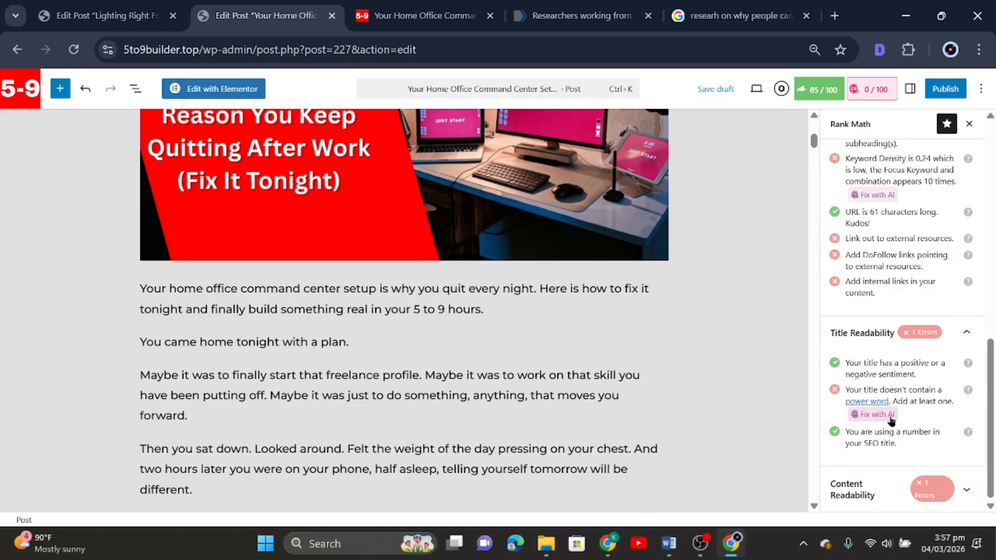
{"action": "scroll", "coordinate": [874, 410], "scroll_direction": "up", "scroll_amount": 3}
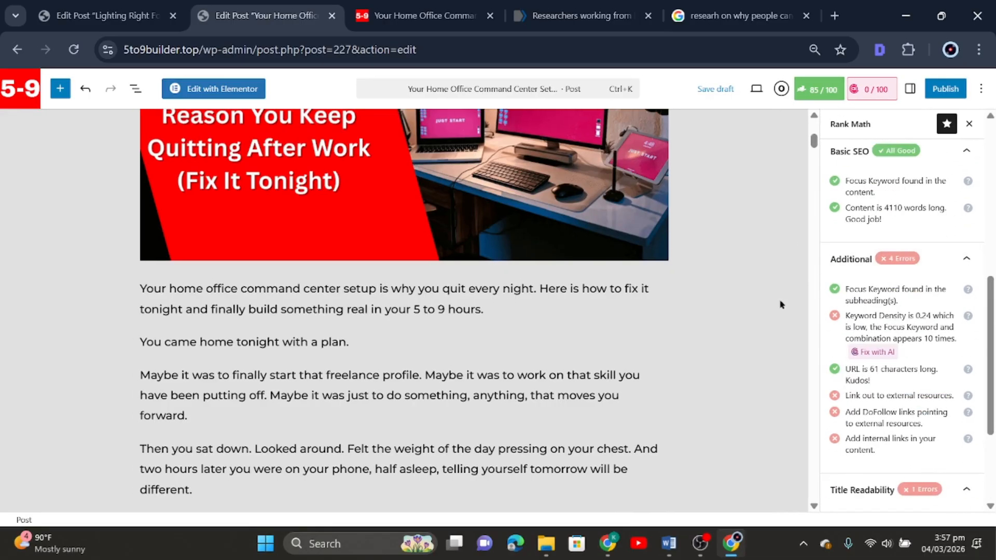
Save the command center post as a draft
{"action": "left_click", "coordinate": [716, 88]}
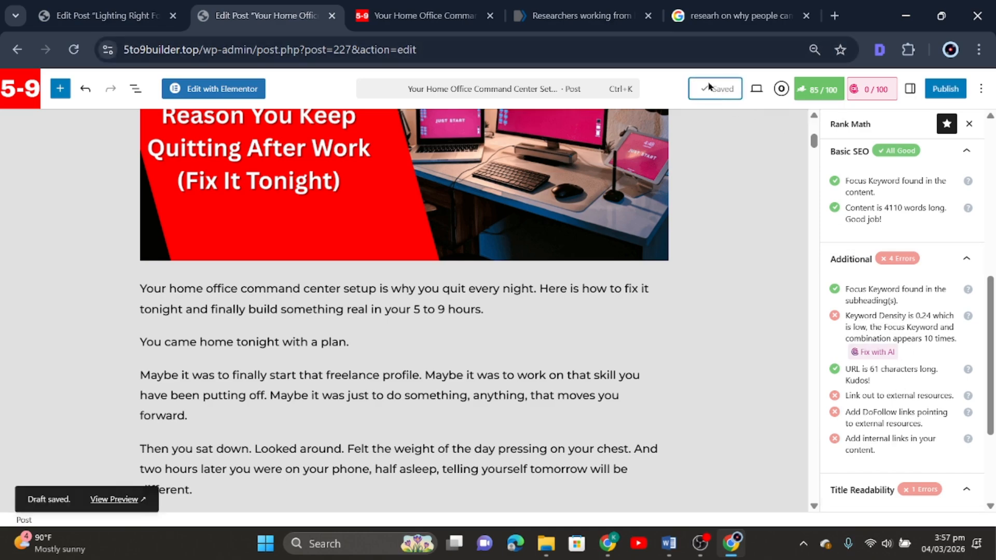
Select the phrase "stimulus control" under the "Your Brain Follows Your Environment" heading and start adding a link to it
{"action": "scroll", "coordinate": [740, 326], "scroll_direction": "down", "scroll_amount": 4}
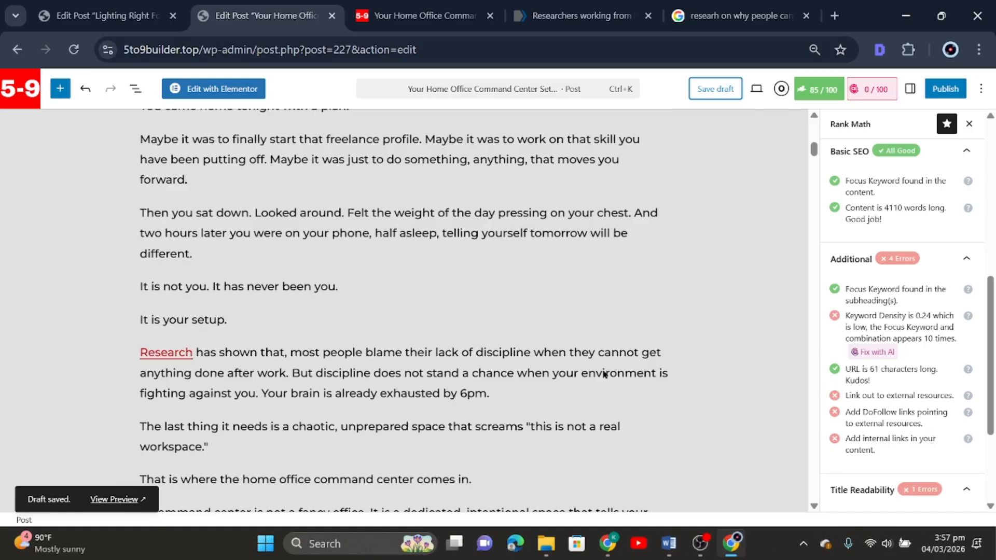
{"action": "scroll", "coordinate": [605, 374], "scroll_direction": "up", "scroll_amount": 12}
{"action": "scroll", "coordinate": [416, 285], "scroll_direction": "down", "scroll_amount": 16}
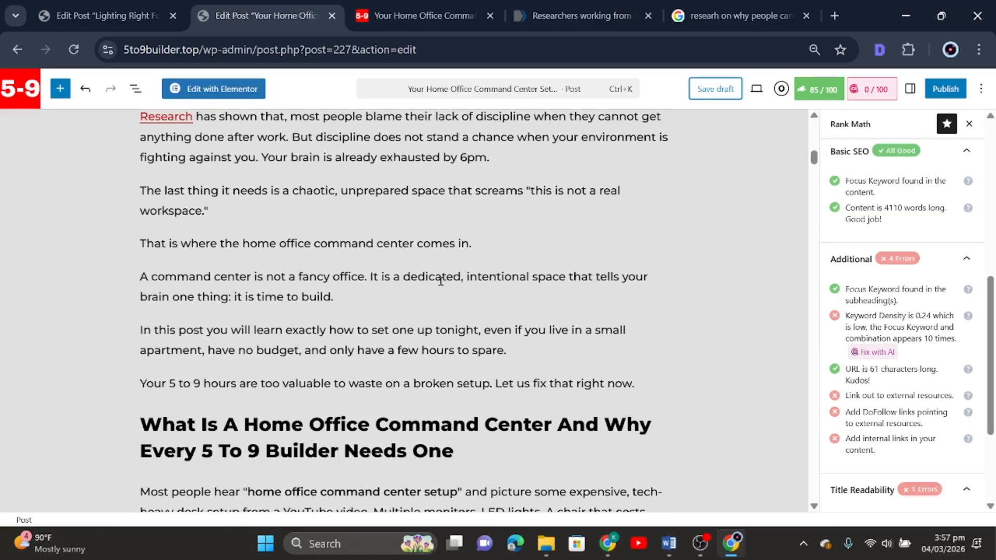
{"action": "scroll", "coordinate": [263, 302], "scroll_direction": "down", "scroll_amount": 10}
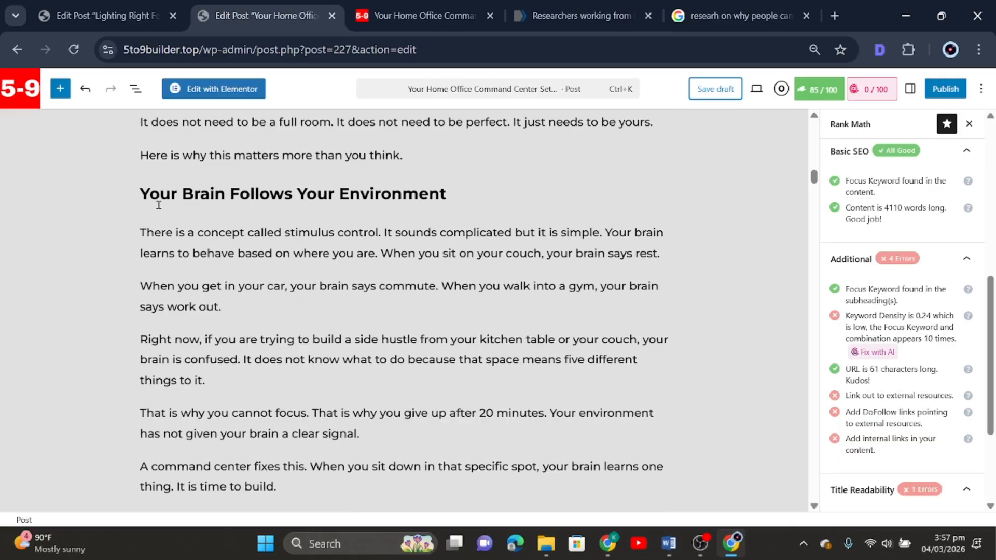
{"action": "left_click", "coordinate": [456, 190]}
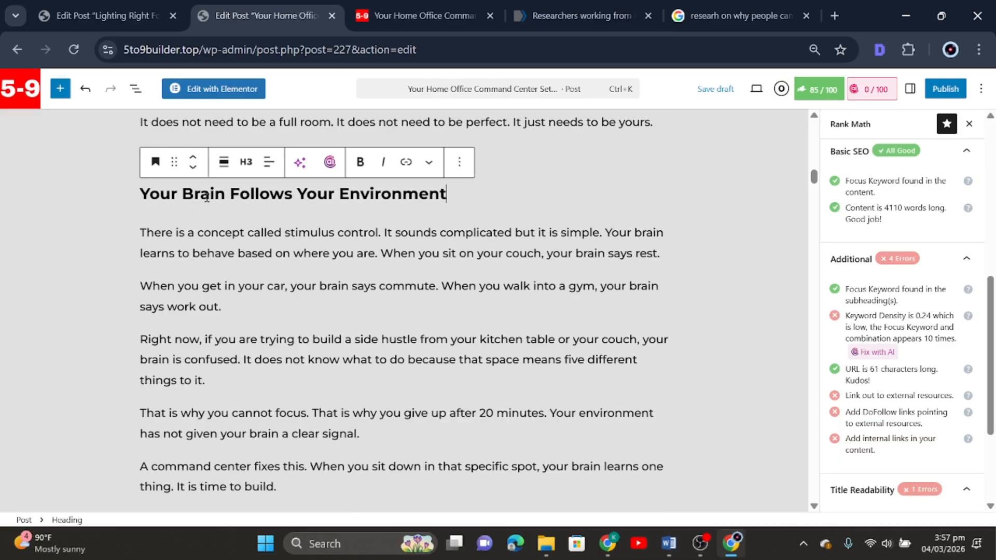
{"action": "left_click_drag", "start_coordinate": [382, 232], "coordinate": [283, 233]}
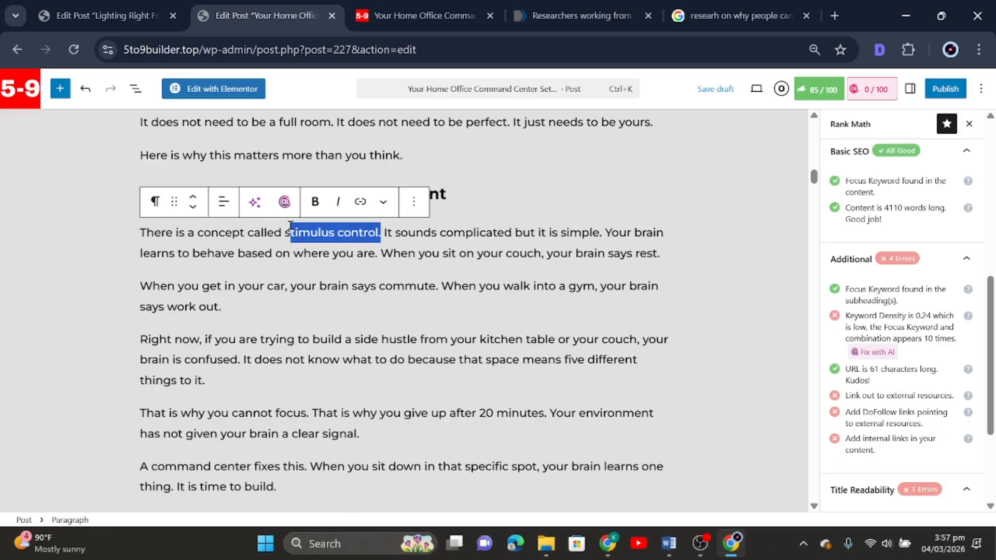
{"action": "left_click", "coordinate": [360, 203]}
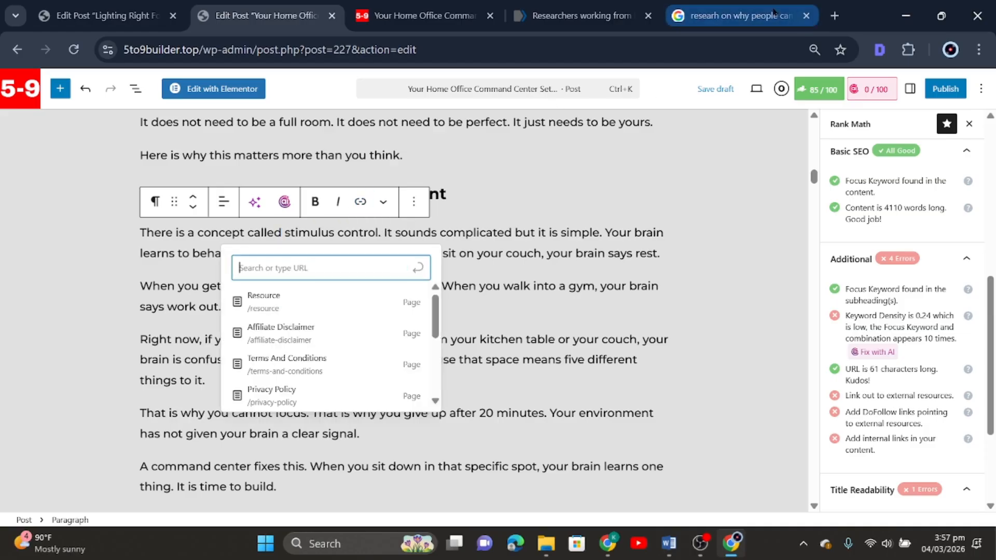
Search Google for "stimulus control meaning in psychology" in the existing research search tab
{"action": "left_click", "coordinate": [737, 16]}
{"action": "triple_click", "coordinate": [538, 101]}
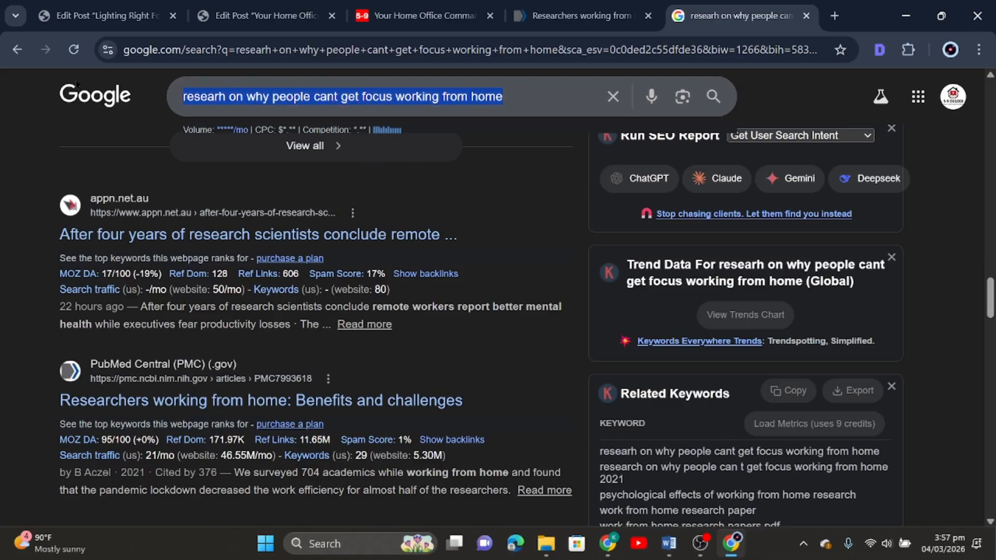
{"action": "type", "text": "stimulus"}
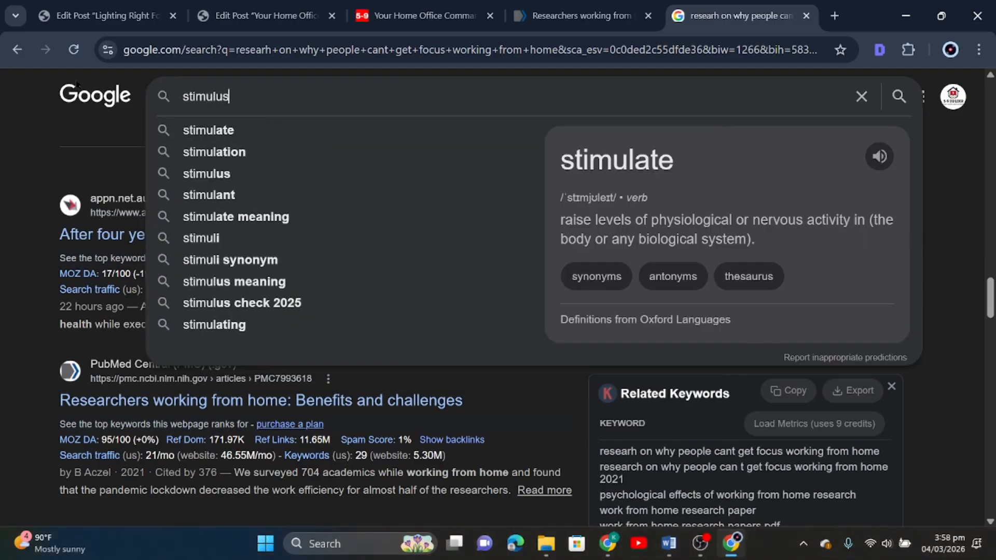
{"action": "type", "text": " control "}
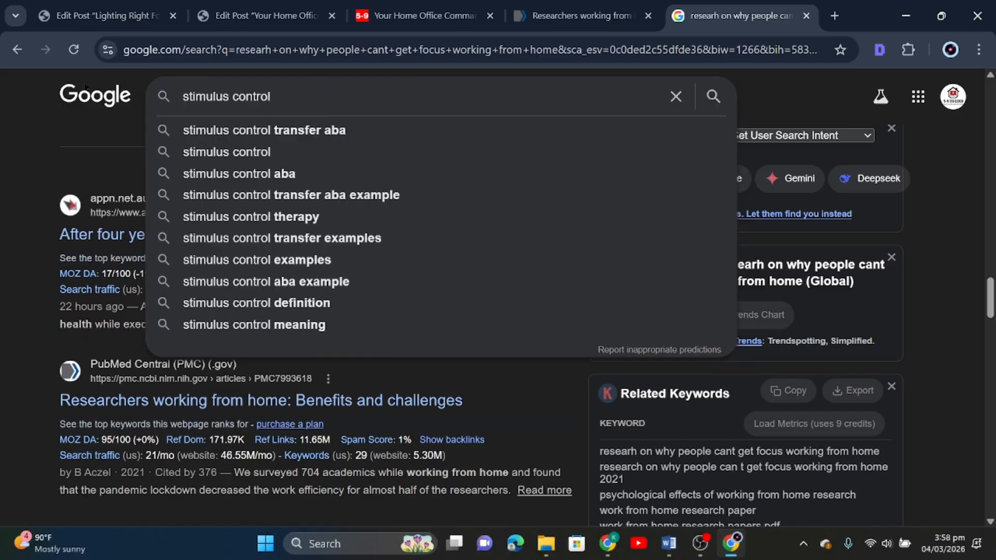
{"action": "type", "text": "mean"}
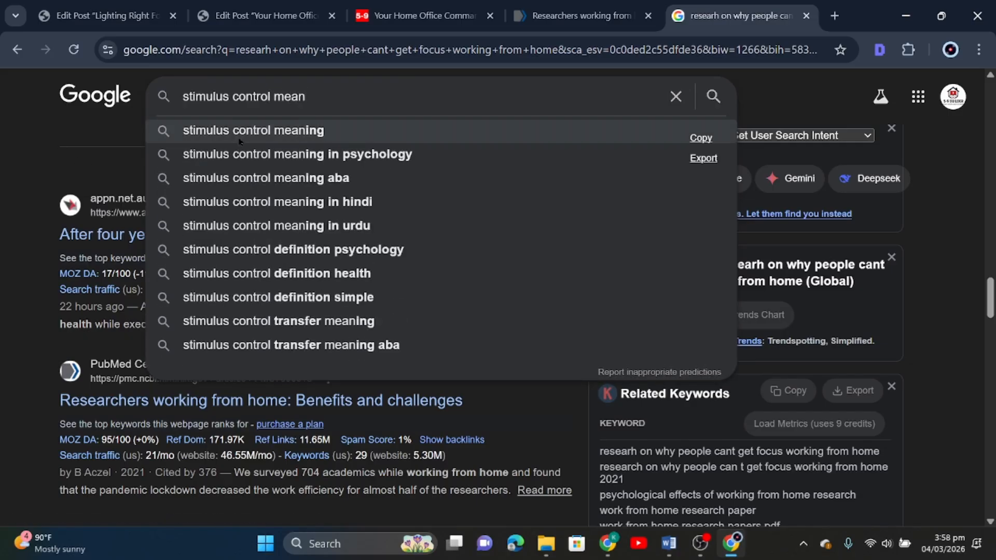
{"action": "left_click", "coordinate": [253, 156]}
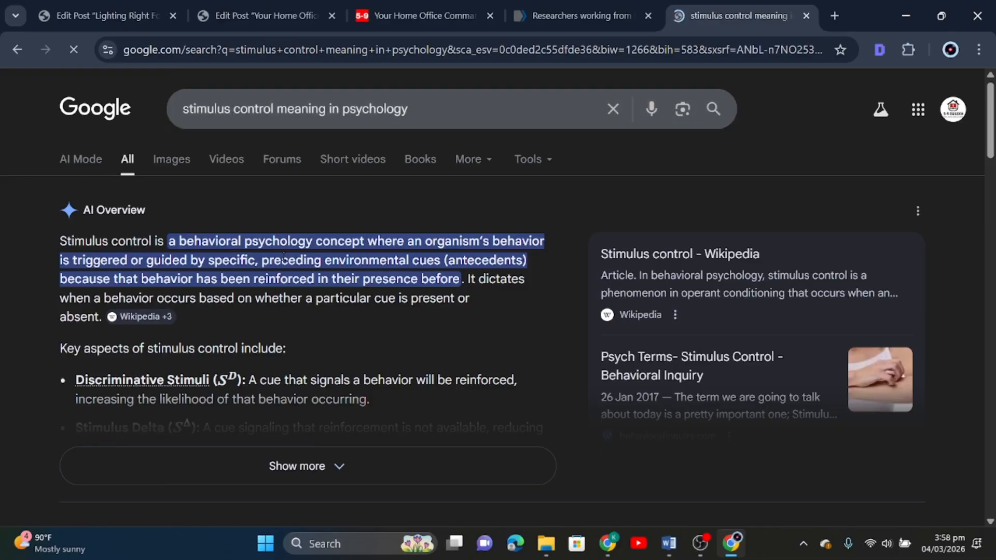
Compare the stimulus control search results and copy the link address of ScienceDirect's "Stimulus Control - an overview"
{"action": "scroll", "coordinate": [253, 265], "scroll_direction": "down", "scroll_amount": 5}
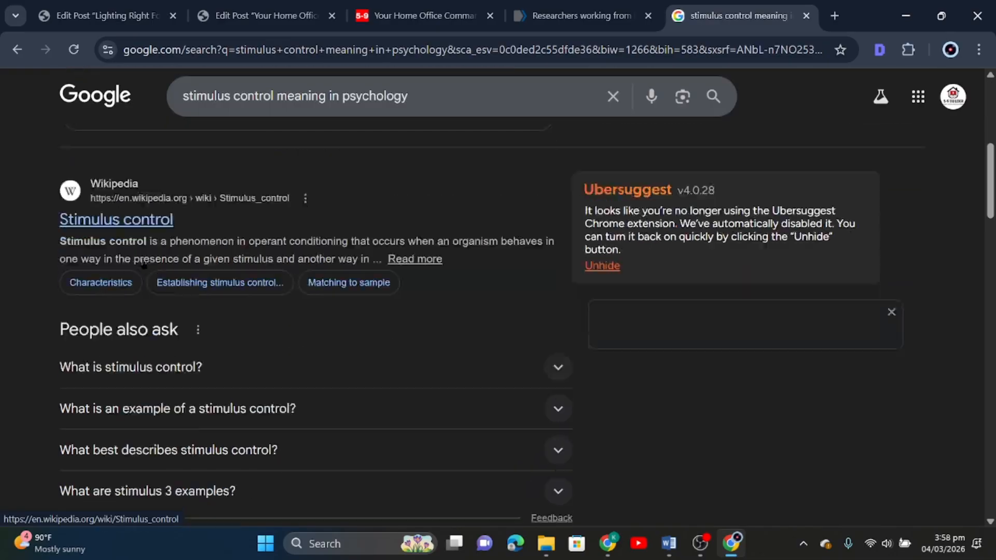
{"action": "scroll", "coordinate": [130, 311], "scroll_direction": "down", "scroll_amount": 5}
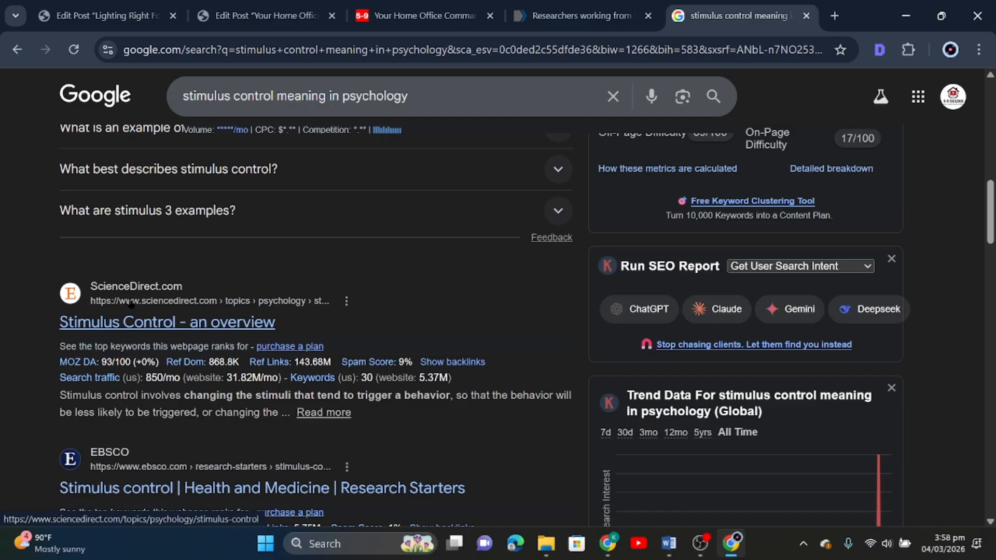
{"action": "scroll", "coordinate": [177, 350], "scroll_direction": "down", "scroll_amount": 3}
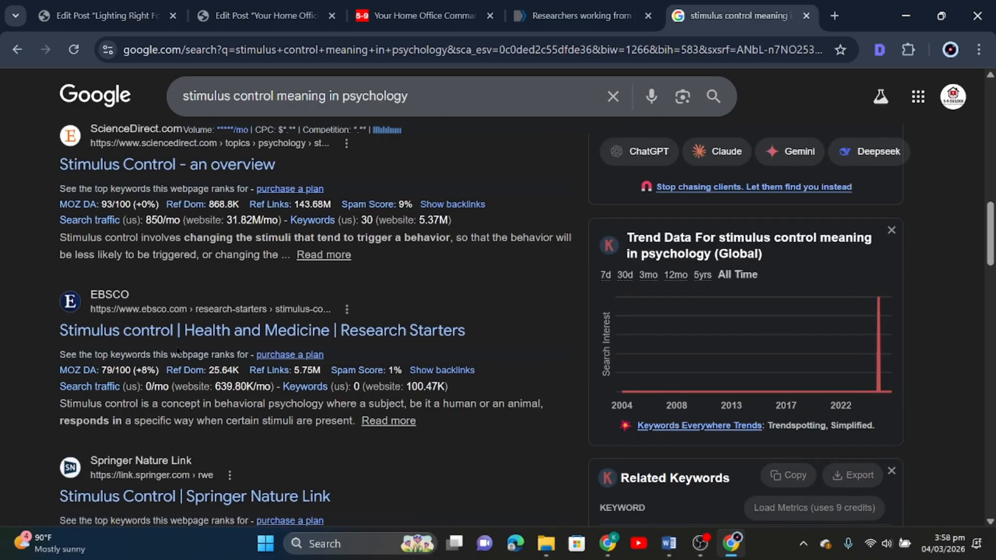
{"action": "scroll", "coordinate": [177, 350], "scroll_direction": "down", "scroll_amount": 1}
{"action": "scroll", "coordinate": [130, 322], "scroll_direction": "up", "scroll_amount": 3}
{"action": "mouse_move", "coordinate": [102, 294]}
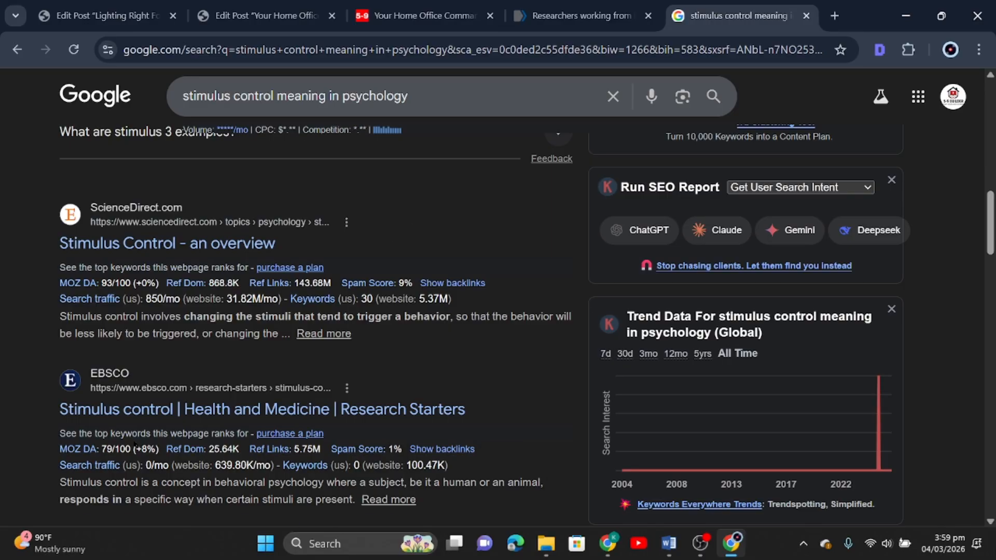
{"action": "scroll", "coordinate": [373, 194], "scroll_direction": "down", "scroll_amount": 5}
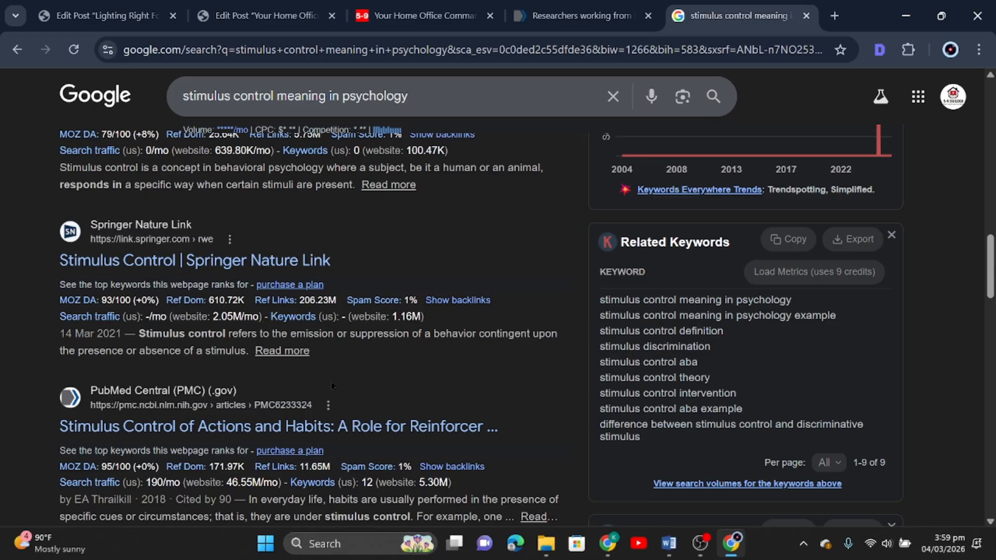
{"action": "scroll", "coordinate": [332, 377], "scroll_direction": "up", "scroll_amount": 6}
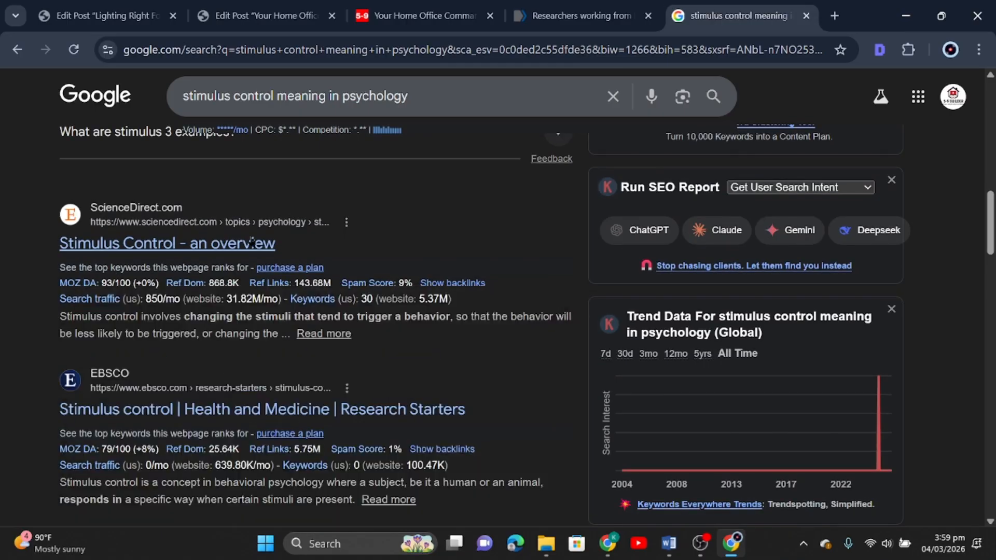
{"action": "scroll", "coordinate": [123, 246], "scroll_direction": "down", "scroll_amount": 5}
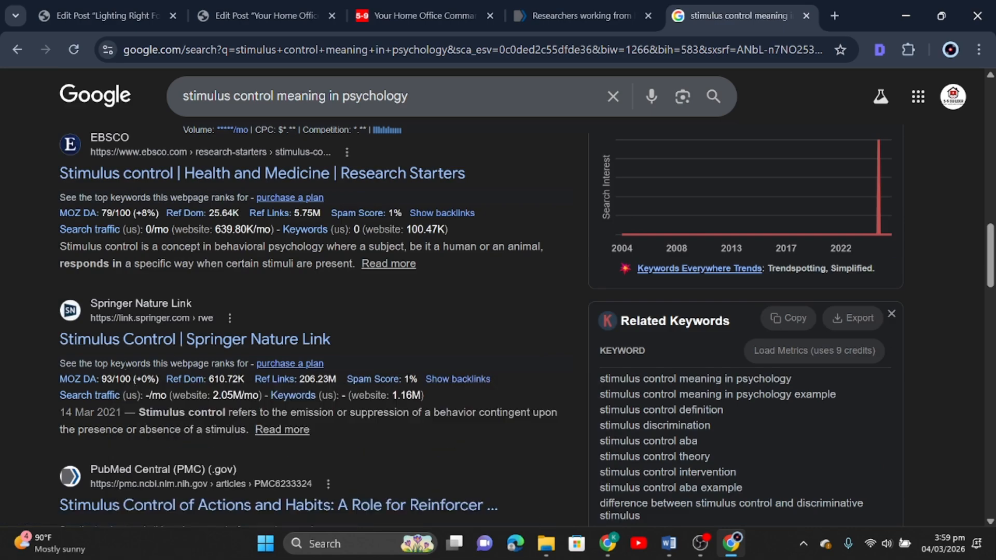
{"action": "mouse_move", "coordinate": [189, 331]}
{"action": "scroll", "coordinate": [190, 331], "scroll_direction": "down", "scroll_amount": 3}
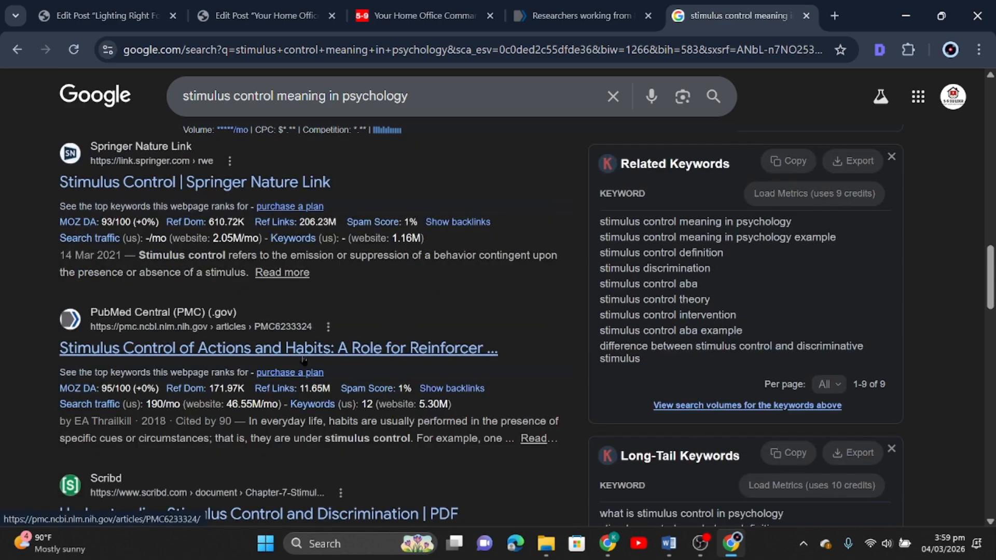
{"action": "scroll", "coordinate": [330, 352], "scroll_direction": "up", "scroll_amount": 3}
{"action": "scroll", "coordinate": [330, 351], "scroll_direction": "up", "scroll_amount": 6}
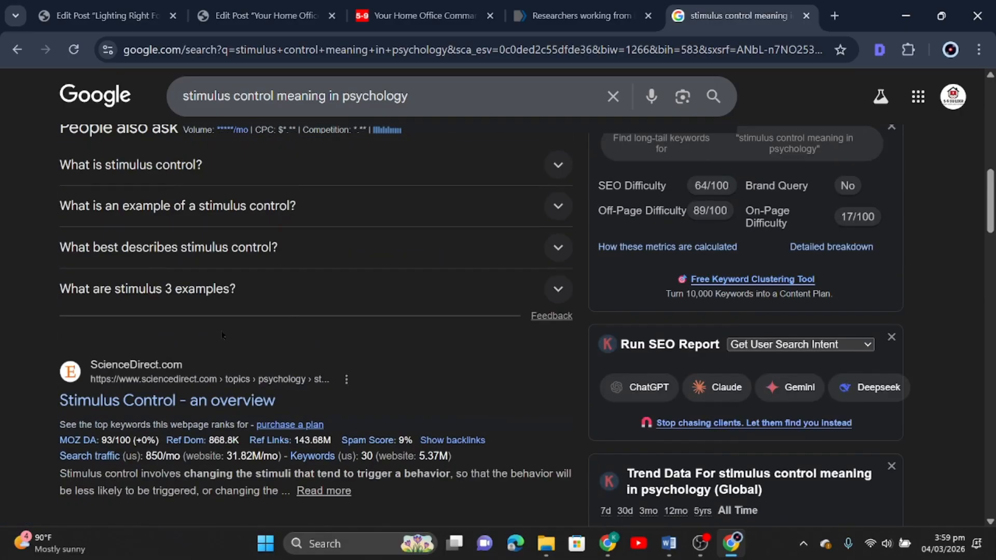
{"action": "right_click", "coordinate": [138, 407]}
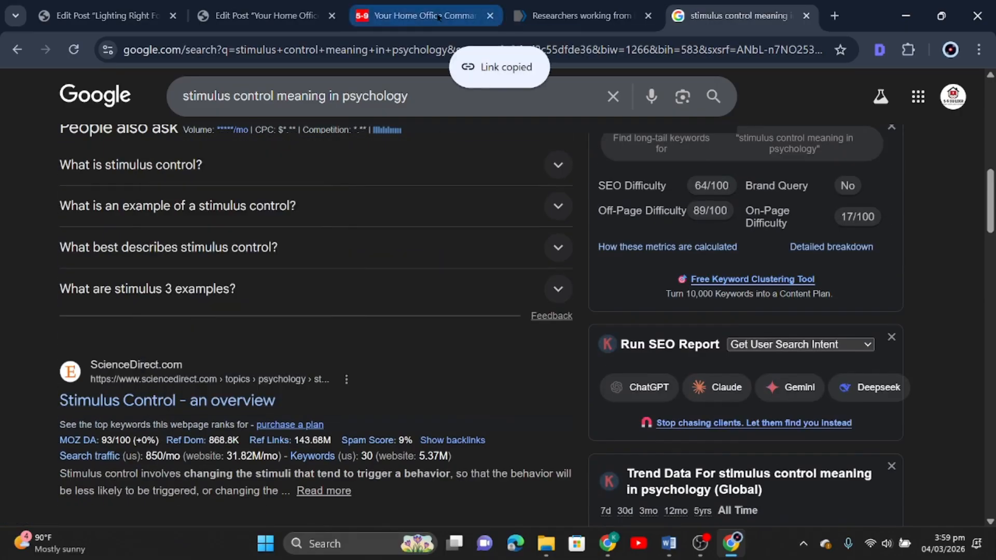
Link "stimulus control" in the command center post to the copied ScienceDirect address and set the link to open in a new tab
{"action": "left_click", "coordinate": [262, 16]}
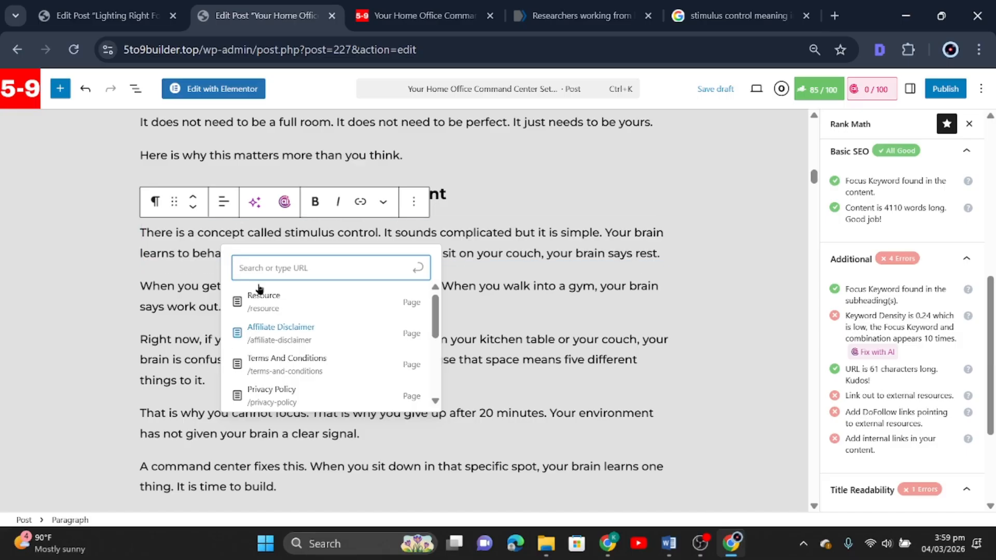
{"action": "right_click", "coordinate": [261, 268]}
{"action": "left_click", "coordinate": [363, 313]}
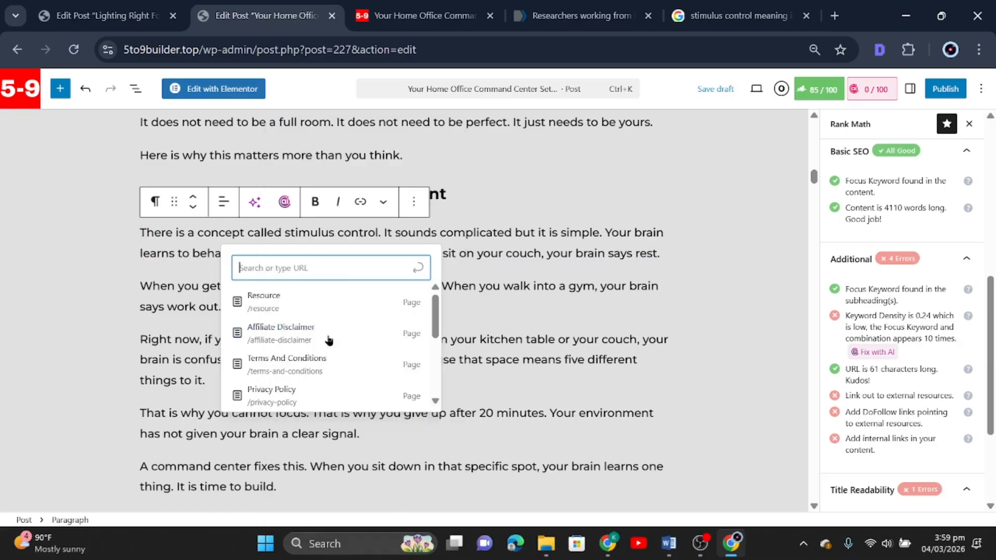
{"action": "left_click", "coordinate": [418, 268]}
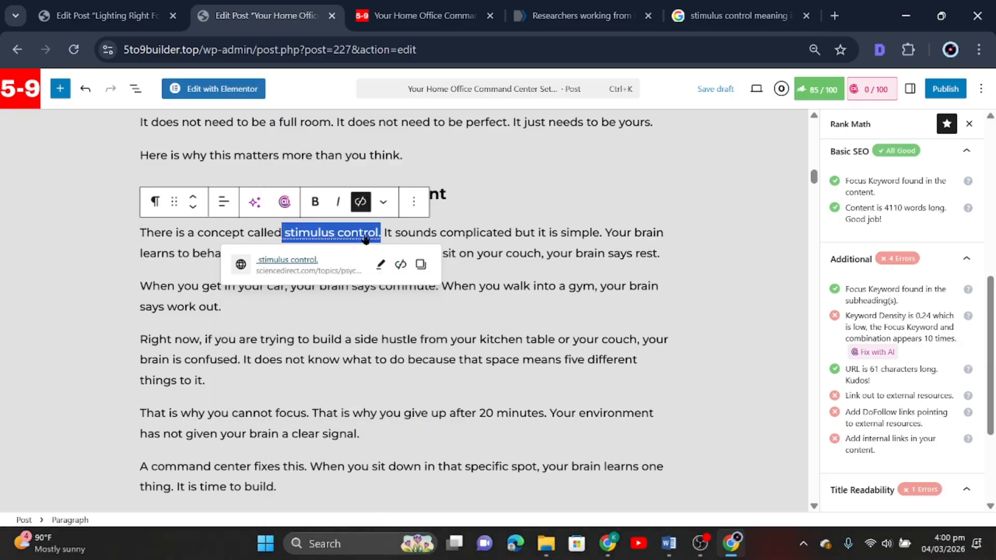
{"action": "left_click", "coordinate": [381, 264]}
{"action": "left_click", "coordinate": [246, 386]}
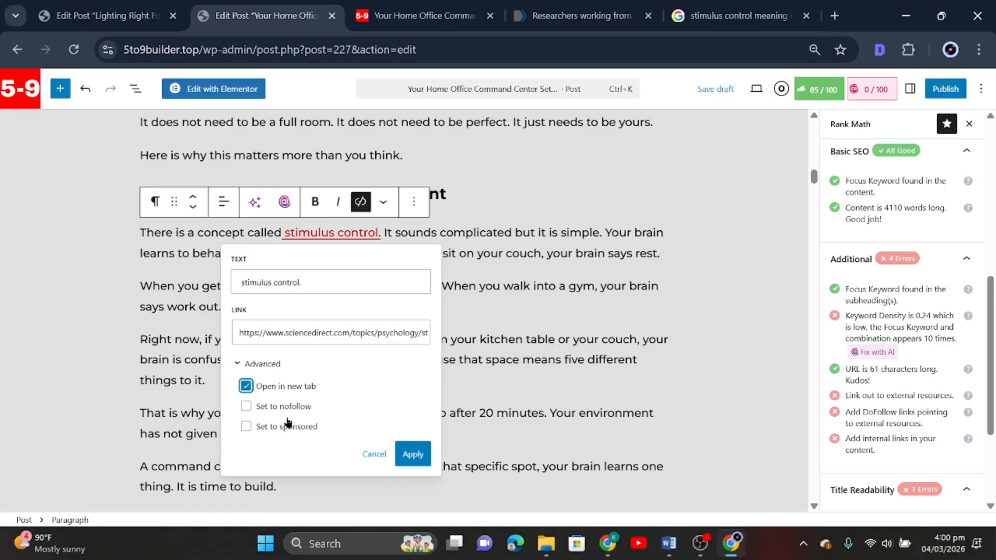
{"action": "left_click", "coordinate": [413, 454]}
{"action": "left_click", "coordinate": [474, 350]}
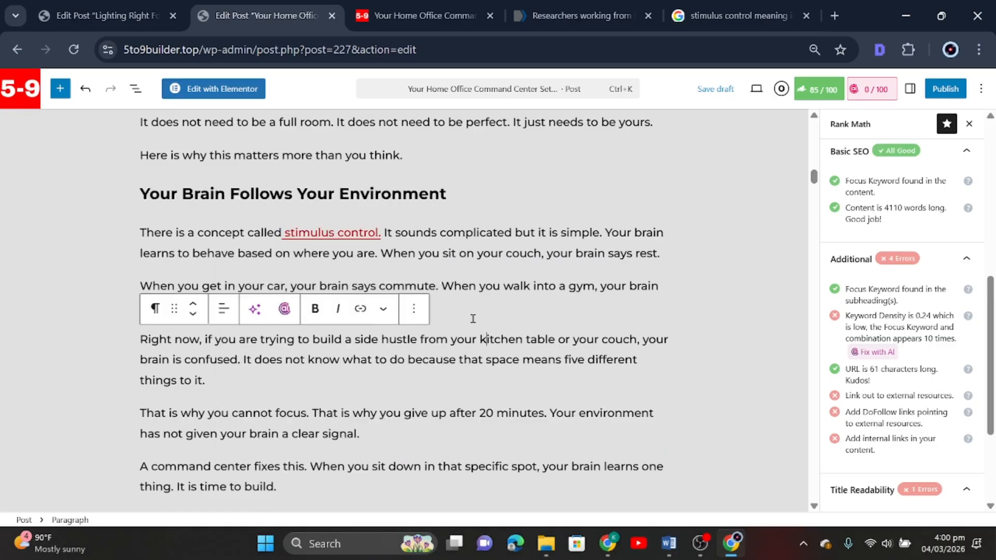
{"action": "left_click", "coordinate": [342, 234]}
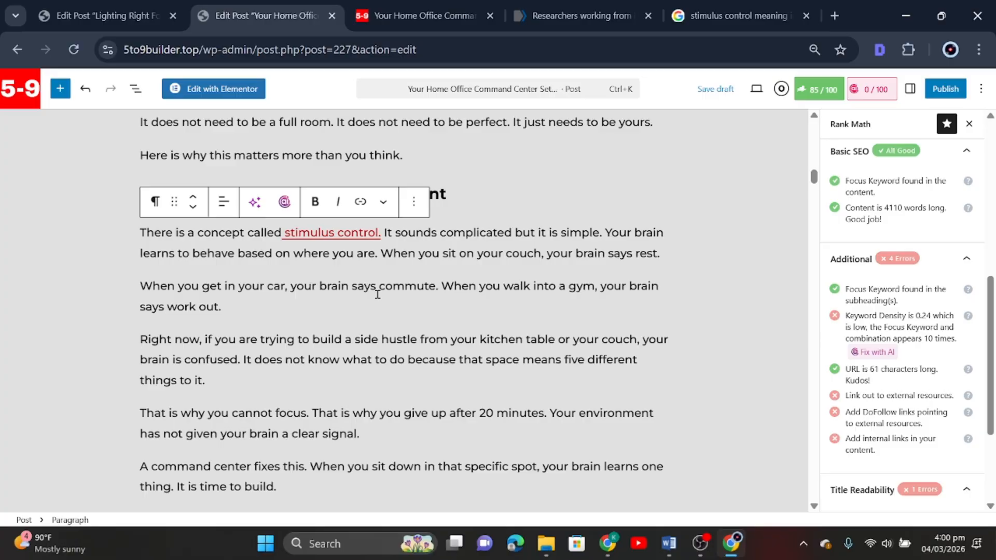
Select the bracketed phrase "how to set up a home office in a small space" above "How To Claim Your Space Tonight" and start adding a link
{"action": "scroll", "coordinate": [275, 332], "scroll_direction": "down", "scroll_amount": 20}
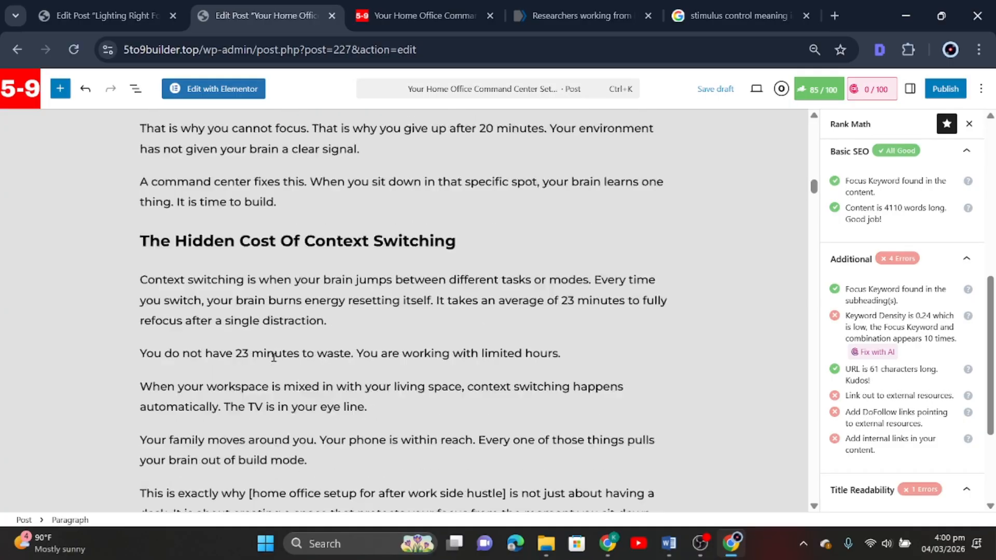
{"action": "scroll", "coordinate": [275, 362], "scroll_direction": "down", "scroll_amount": 20}
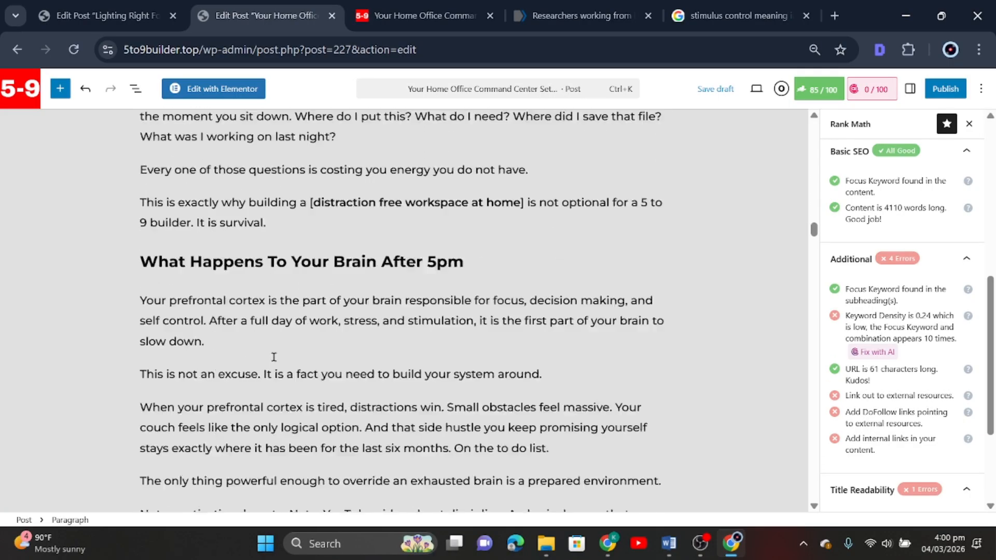
{"action": "scroll", "coordinate": [273, 357], "scroll_direction": "down", "scroll_amount": 3}
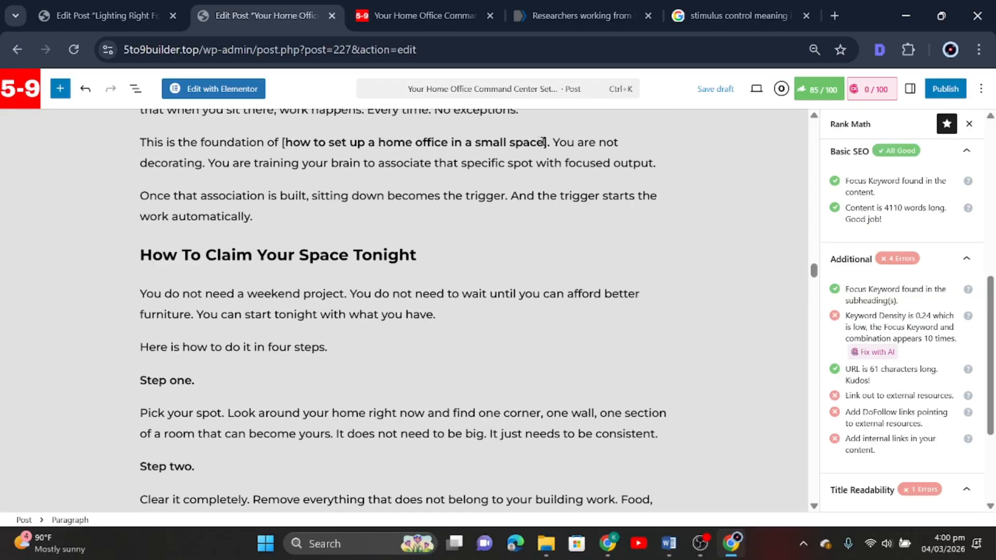
{"action": "left_click_drag", "start_coordinate": [543, 141], "coordinate": [280, 142]}
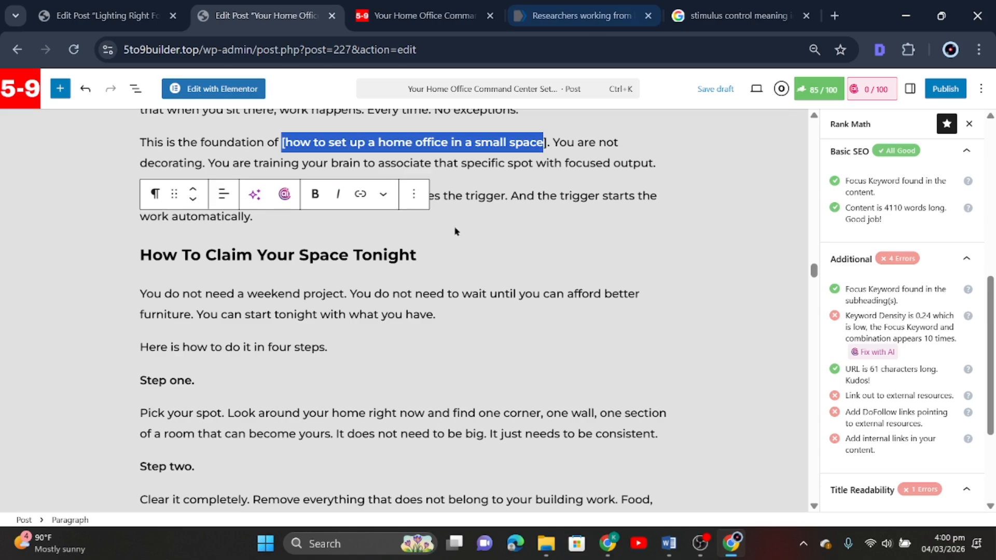
{"action": "left_click", "coordinate": [360, 194]}
Open the draft "How To Set Up A Home Office In A Small Space" from the posts list and copy its permalink
{"action": "left_click", "coordinate": [127, 17]}
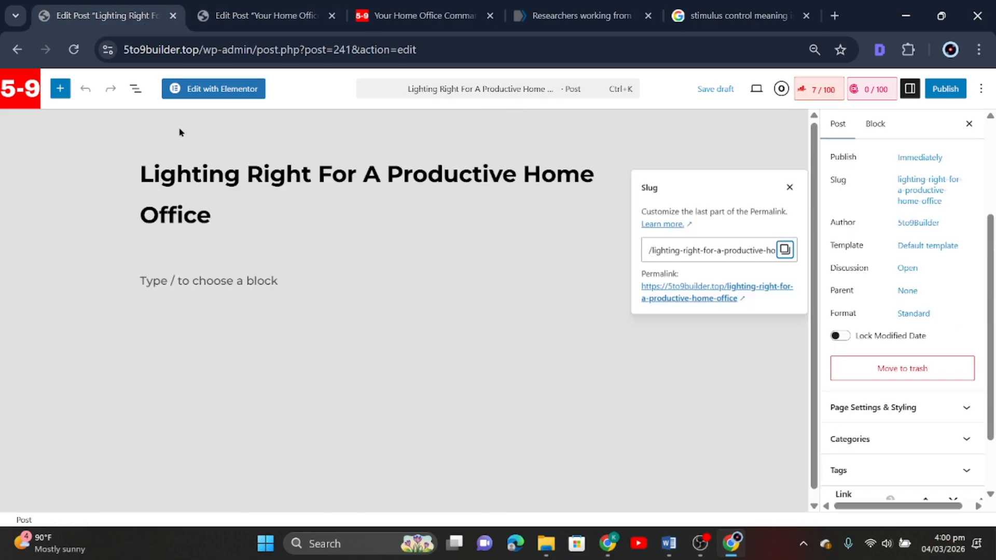
{"action": "left_click", "coordinate": [17, 49]}
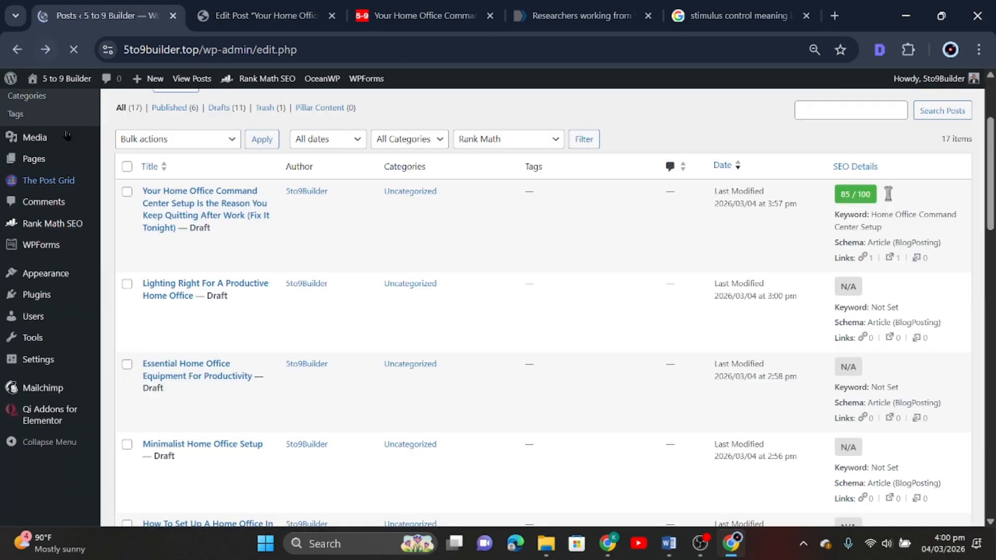
{"action": "scroll", "coordinate": [186, 340], "scroll_direction": "down", "scroll_amount": 3}
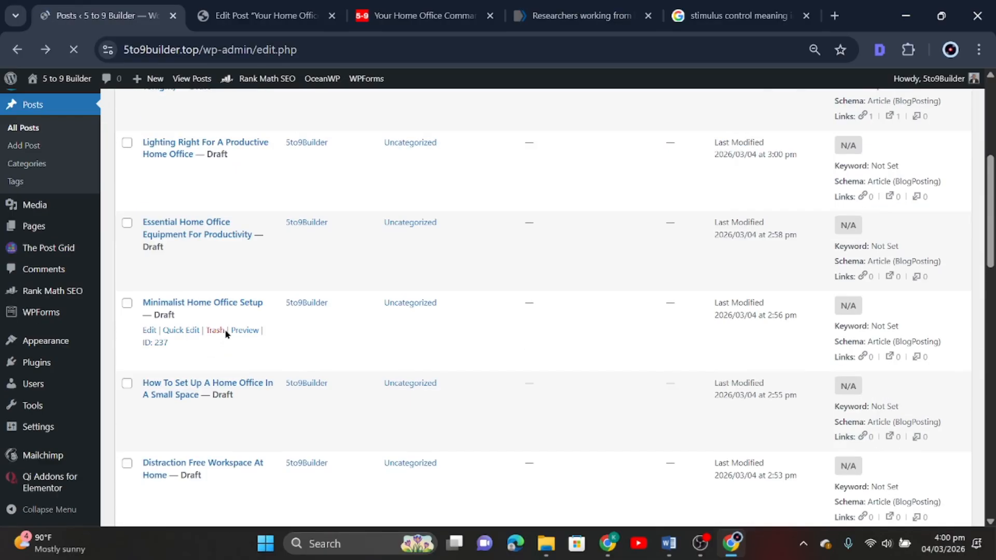
{"action": "scroll", "coordinate": [226, 333], "scroll_direction": "down", "scroll_amount": 2}
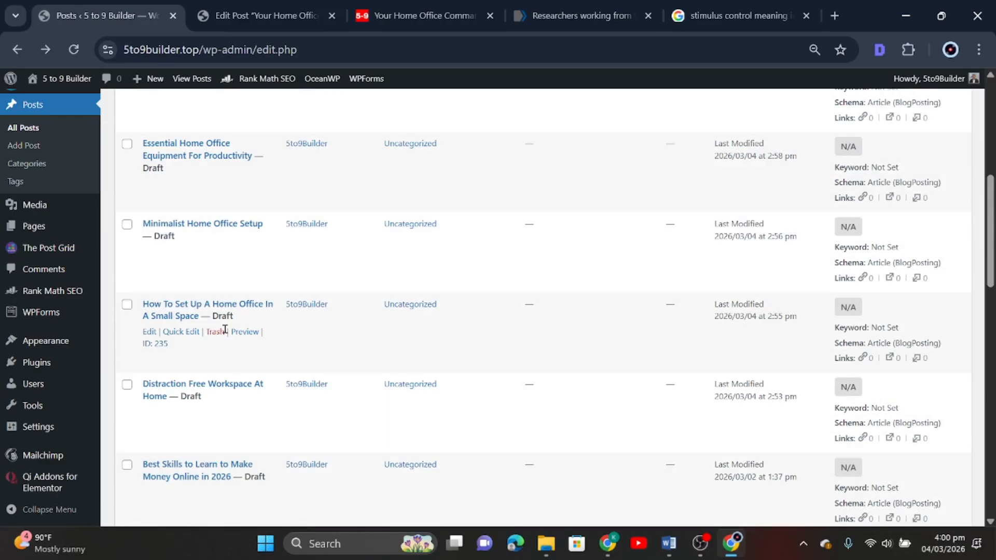
{"action": "left_click", "coordinate": [188, 315]}
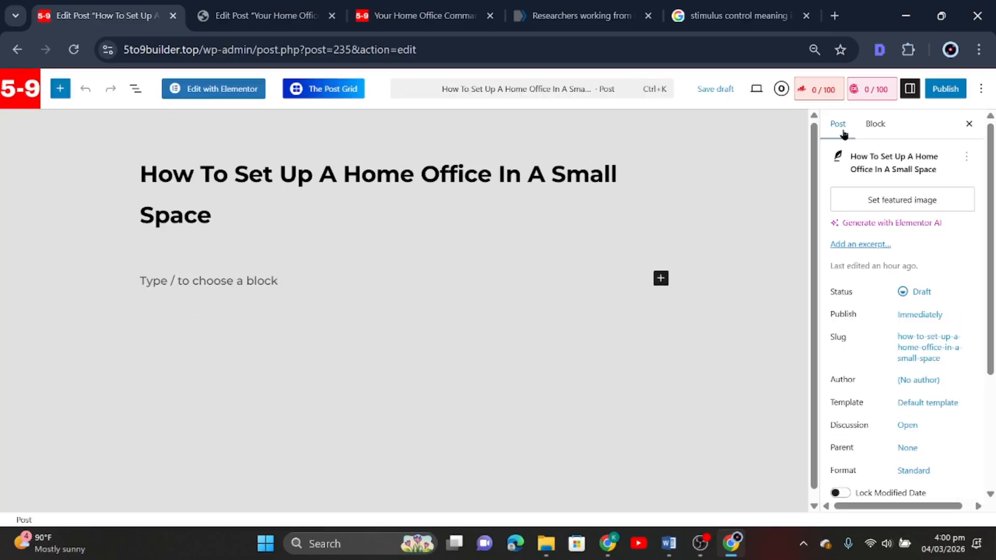
{"action": "left_click", "coordinate": [911, 343]}
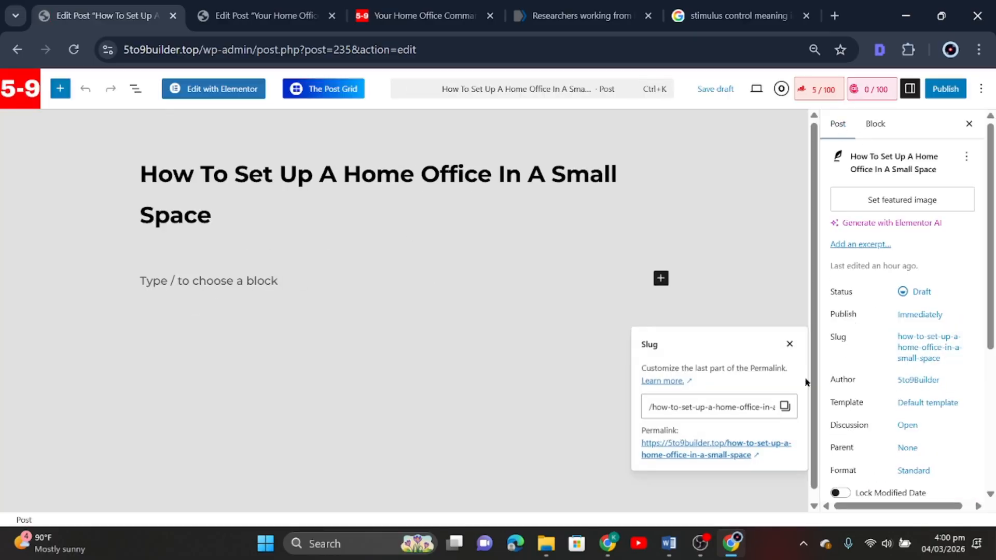
{"action": "left_click", "coordinate": [785, 407]}
Link the selected phrase "how to set up a home office in a small space" in the command center post to the copied permalink
{"action": "left_click", "coordinate": [228, 16]}
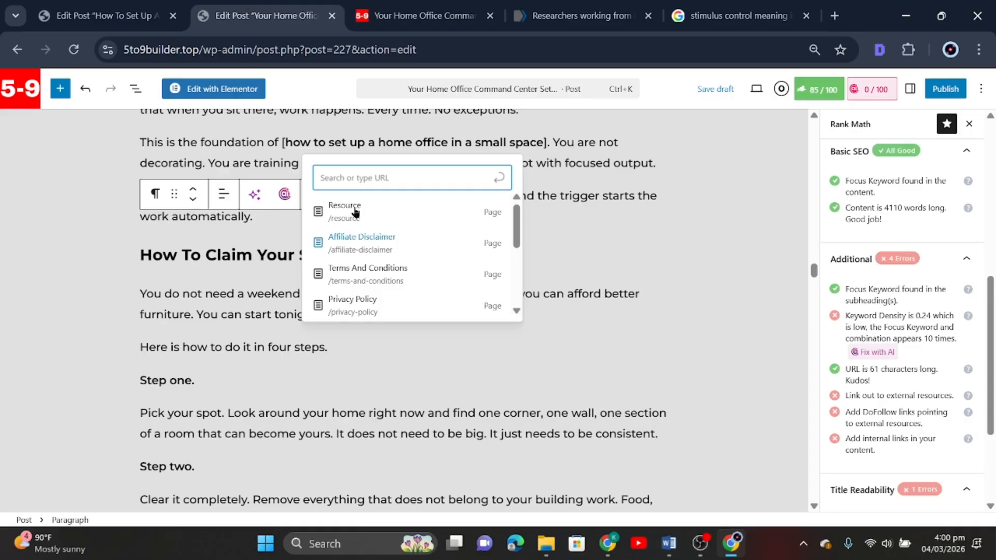
{"action": "right_click", "coordinate": [365, 177]}
{"action": "left_click", "coordinate": [408, 313]}
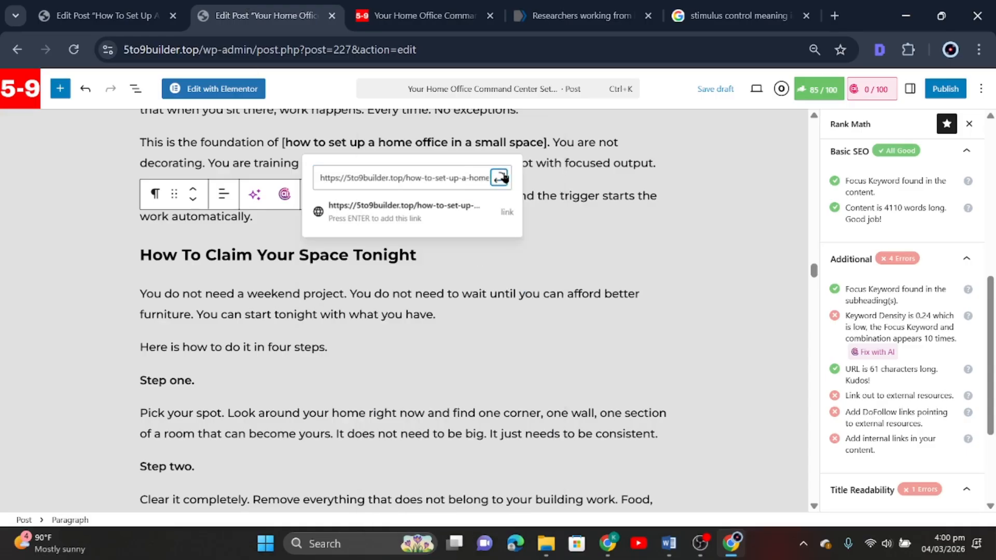
{"action": "key", "text": "Return"}
{"action": "left_click", "coordinate": [647, 222]}
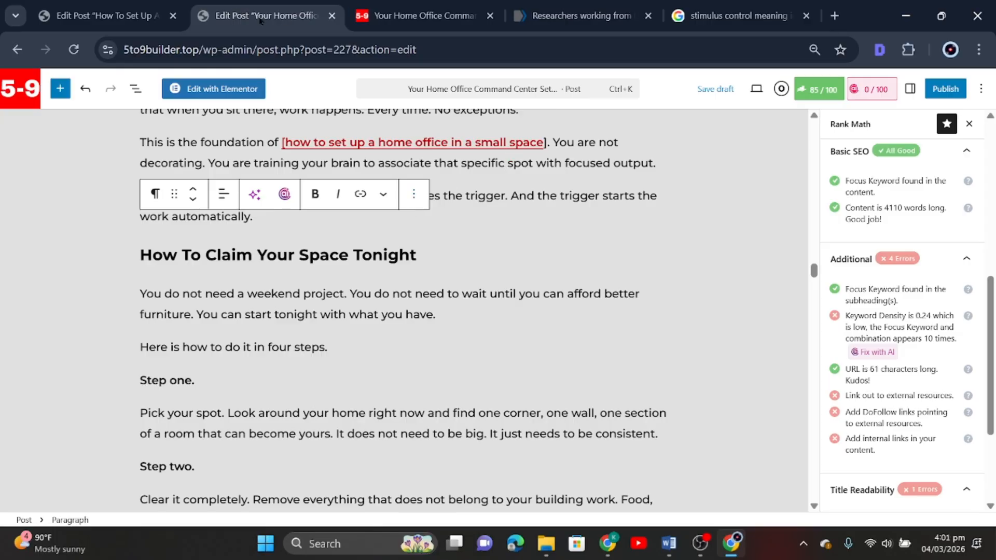
{"action": "left_click", "coordinate": [117, 16]}
{"action": "left_click", "coordinate": [231, 226]}
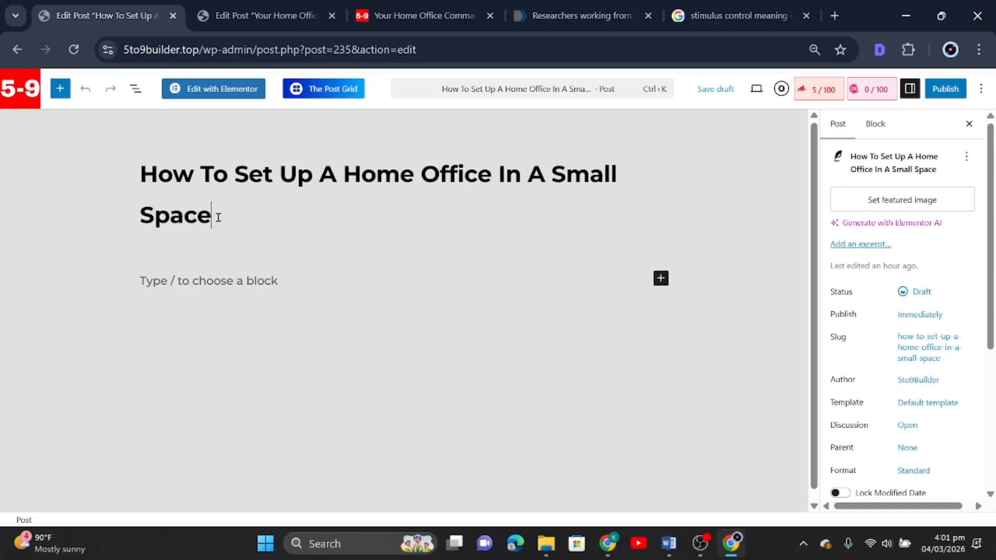
{"action": "left_click_drag", "start_coordinate": [215, 226], "coordinate": [147, 175]}
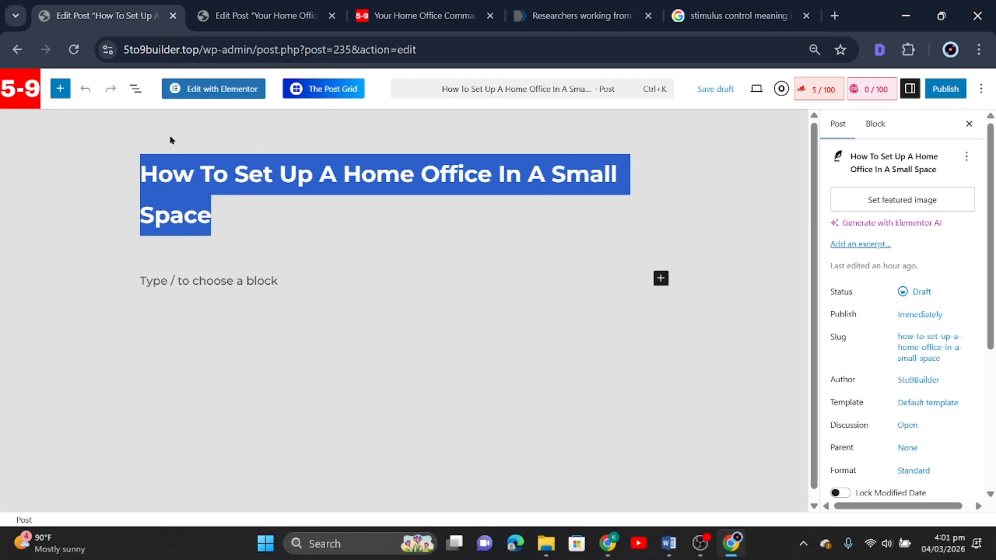
{"action": "left_click_drag", "start_coordinate": [216, 223], "coordinate": [147, 184]}
{"action": "left_click", "coordinate": [207, 222]}
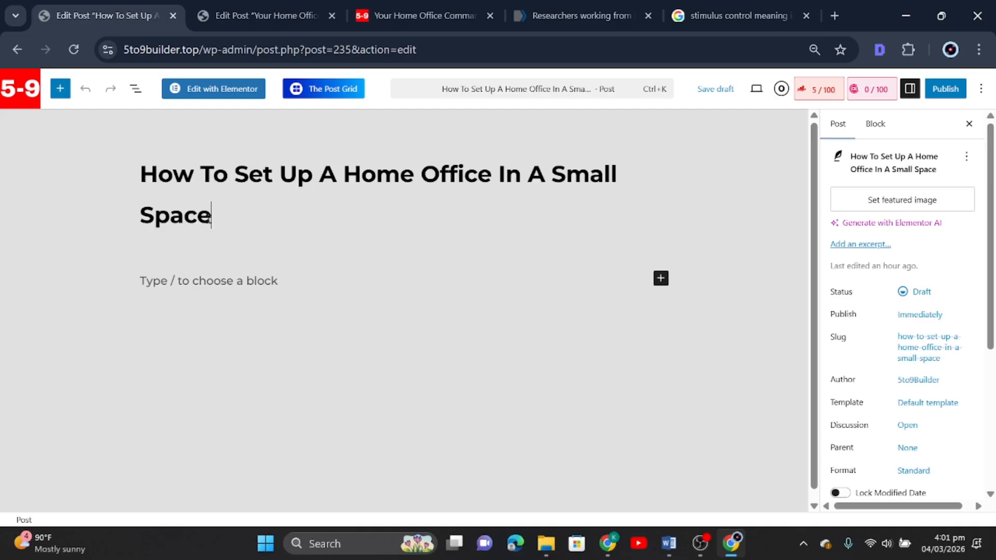
{"action": "left_click_drag", "start_coordinate": [209, 218], "coordinate": [167, 190]}
{"action": "left_click", "coordinate": [245, 214]}
{"action": "left_click_drag", "start_coordinate": [214, 218], "coordinate": [197, 218]}
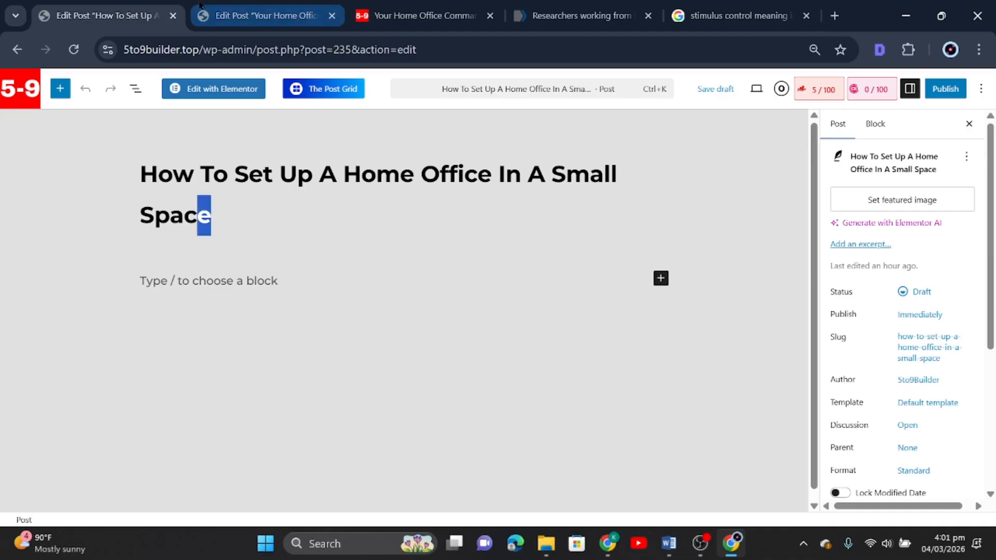
Return to the command center post and save its draft
{"action": "left_click", "coordinate": [261, 15]}
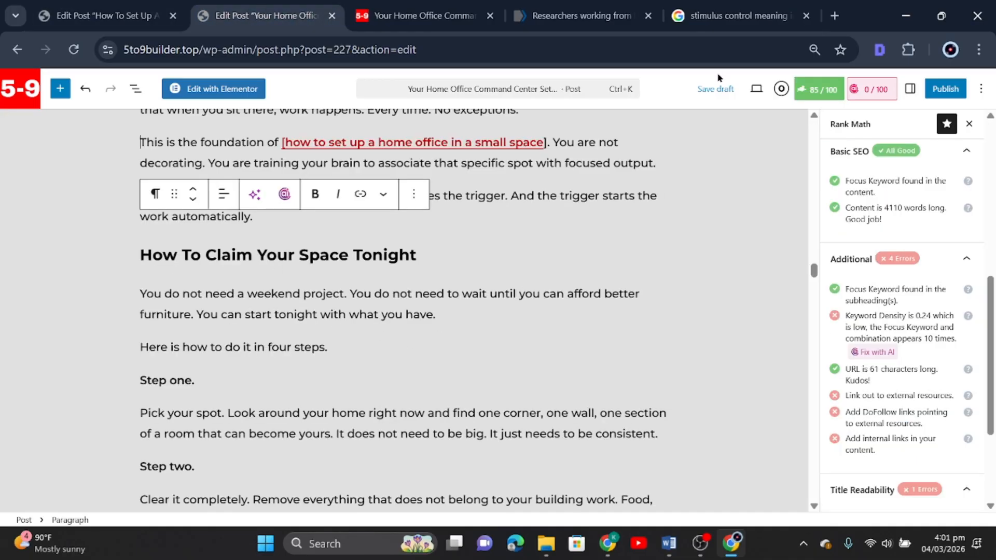
{"action": "left_click", "coordinate": [718, 87]}
{"action": "scroll", "coordinate": [204, 318], "scroll_direction": "down", "scroll_amount": 5}
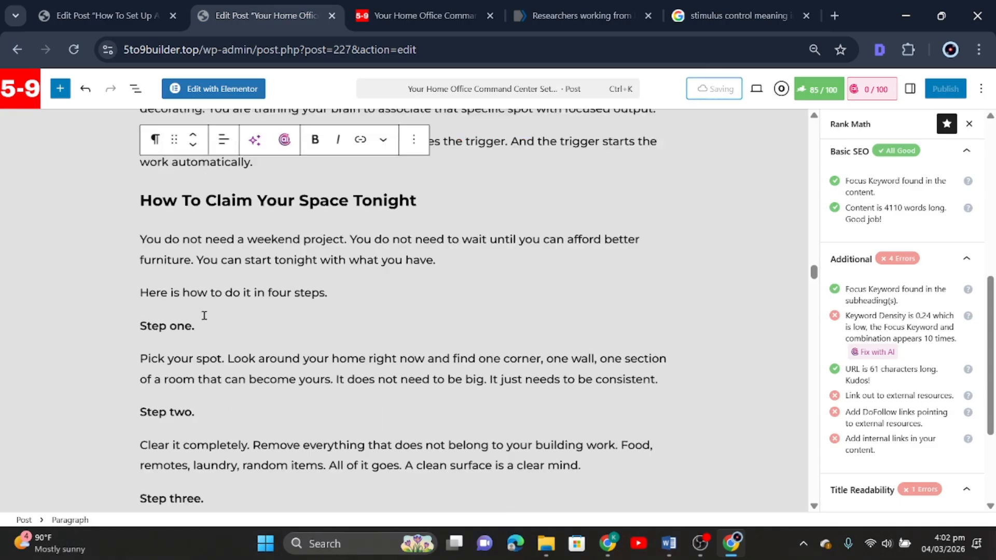
{"action": "scroll", "coordinate": [222, 317], "scroll_direction": "up", "scroll_amount": 8}
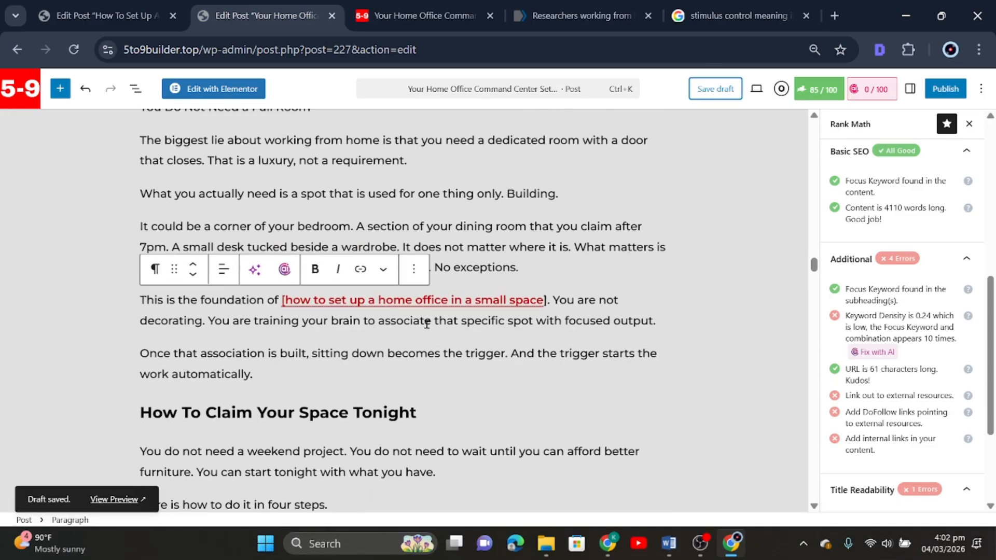
Review the remaining Rank Math checks for links, title readability and content readability against the post's content and images
{"action": "scroll", "coordinate": [387, 347], "scroll_direction": "down", "scroll_amount": 3}
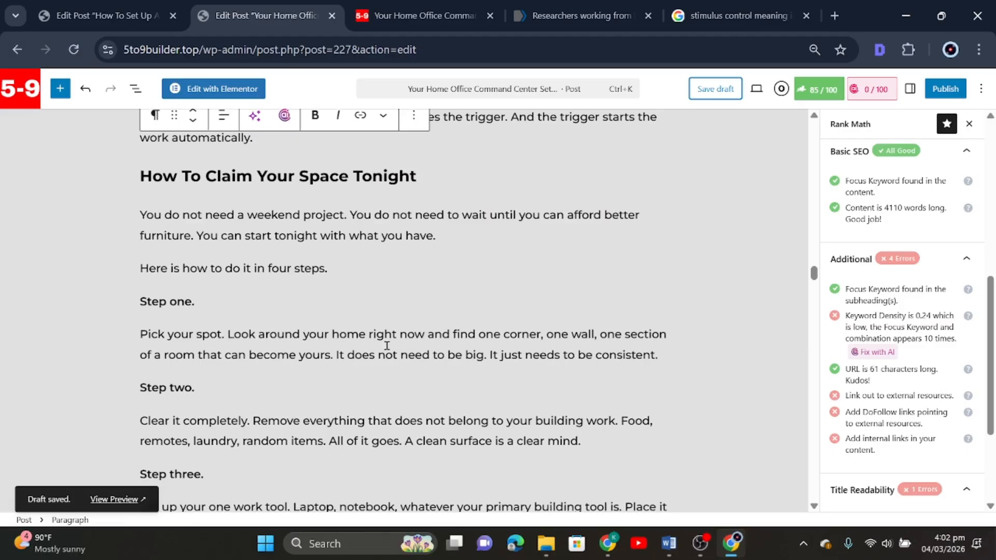
{"action": "scroll", "coordinate": [385, 344], "scroll_direction": "down", "scroll_amount": 7}
{"action": "scroll", "coordinate": [382, 338], "scroll_direction": "up", "scroll_amount": 13}
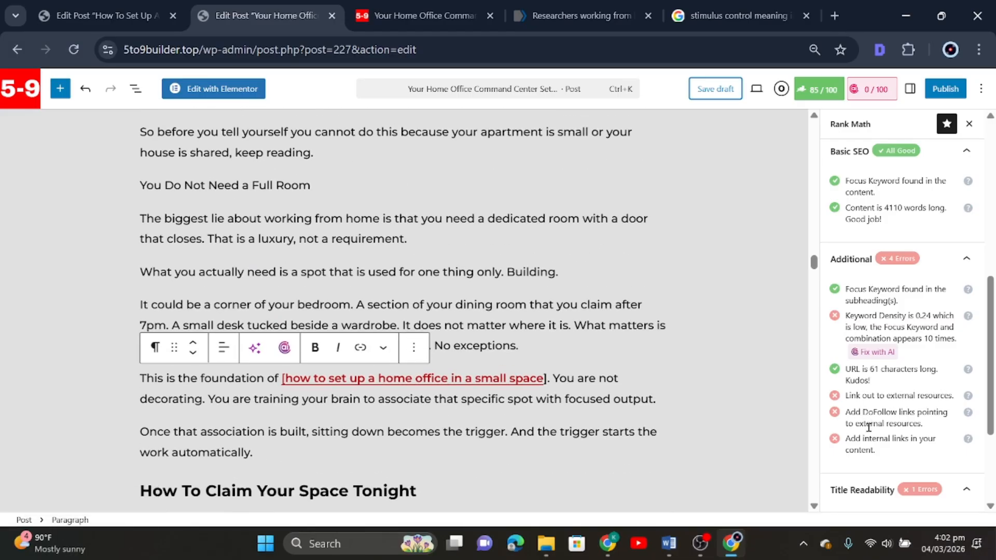
{"action": "scroll", "coordinate": [857, 448], "scroll_direction": "down", "scroll_amount": 3}
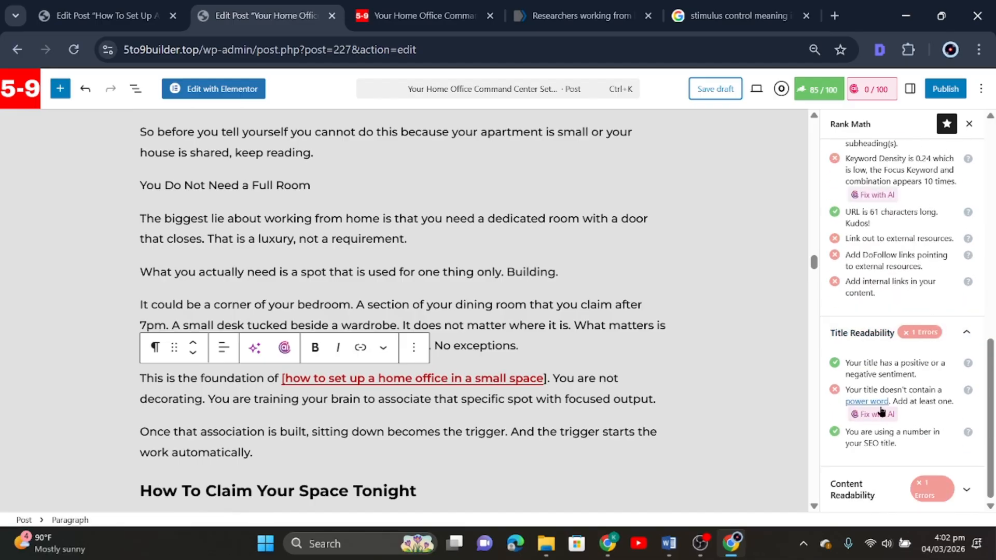
{"action": "left_click", "coordinate": [966, 490]}
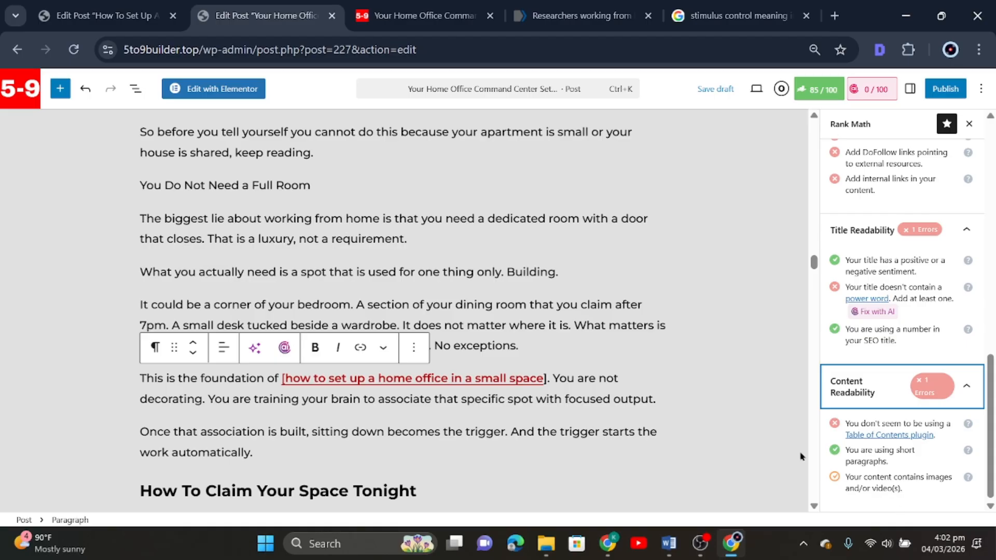
{"action": "scroll", "coordinate": [701, 403], "scroll_direction": "up", "scroll_amount": 12}
{"action": "left_click_drag", "start_coordinate": [812, 240], "coordinate": [811, 125]}
{"action": "scroll", "coordinate": [400, 364], "scroll_direction": "down", "scroll_amount": 3}
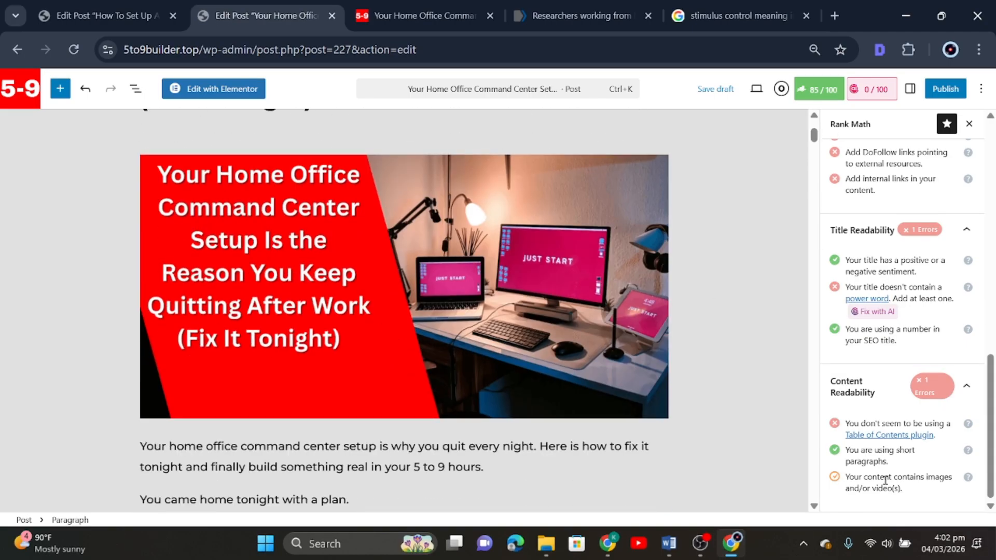
Add an image block directly below the heading "What Is A Home Office Command Center And Why Every 5 To 9 Builder Needs One"
{"action": "scroll", "coordinate": [396, 370], "scroll_direction": "down", "scroll_amount": 15}
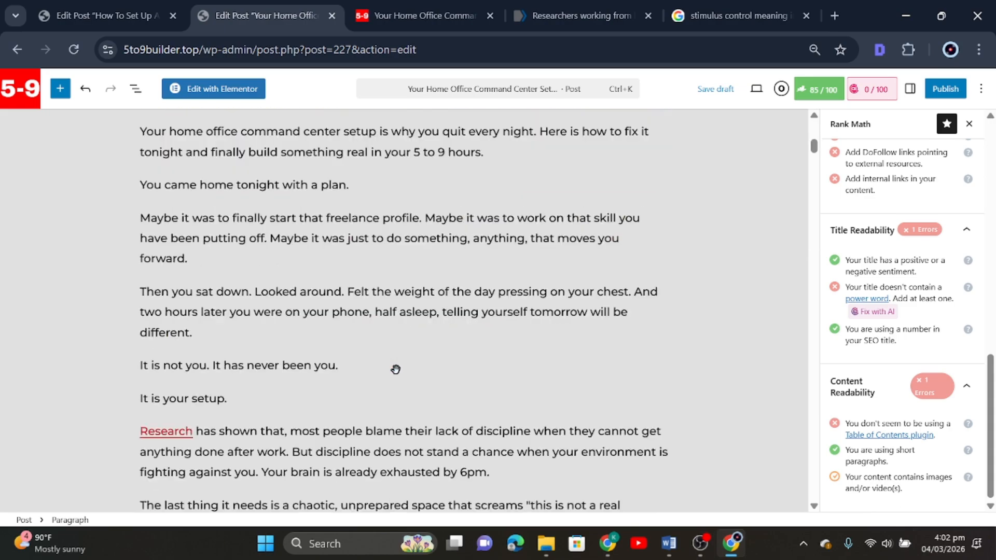
{"action": "left_click", "coordinate": [460, 214]}
{"action": "key", "text": "Return"}
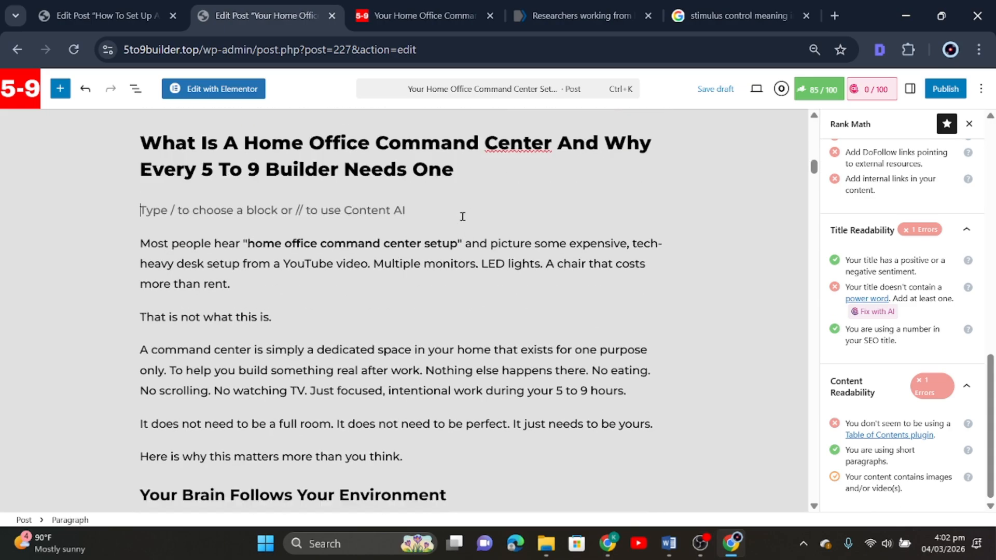
{"action": "left_click", "coordinate": [660, 208]}
{"action": "left_click", "coordinate": [697, 295]}
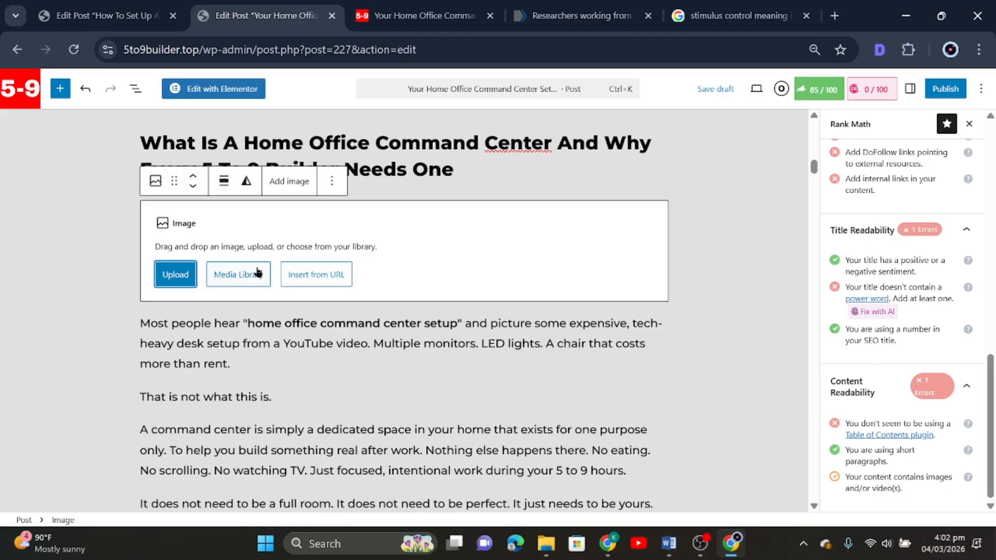
Fill the image block with pexels-olia-danilevich-4974914.jpg from the media library and align it to the center
{"action": "left_click", "coordinate": [238, 274]}
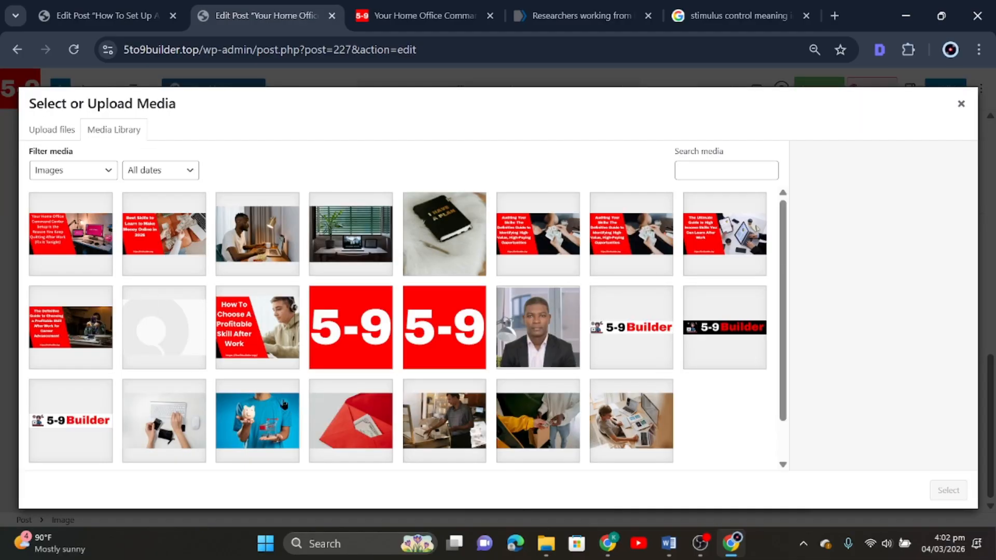
{"action": "scroll", "coordinate": [284, 405], "scroll_direction": "down", "scroll_amount": 2}
{"action": "scroll", "coordinate": [255, 410], "scroll_direction": "up", "scroll_amount": 2}
{"action": "left_click", "coordinate": [635, 418]}
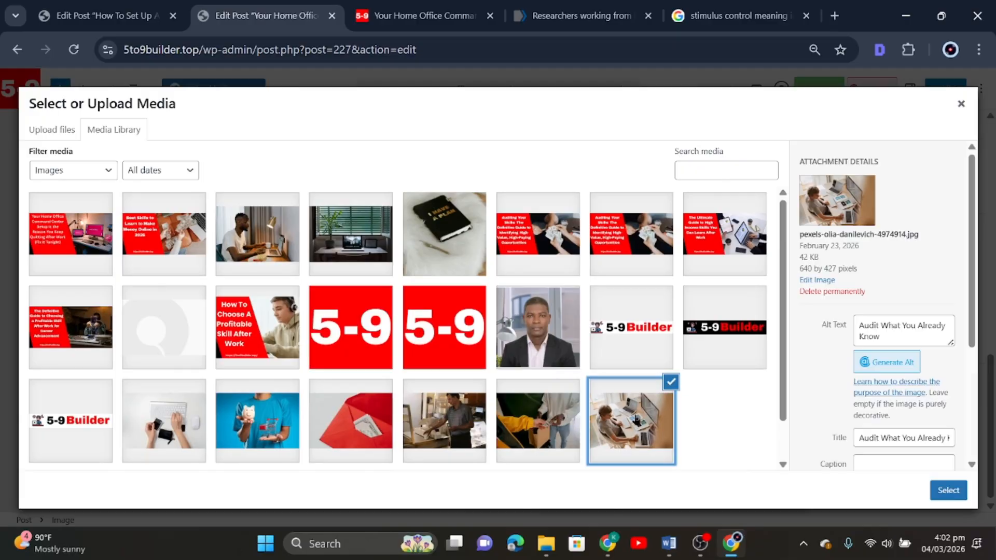
{"action": "left_click", "coordinate": [947, 493]}
{"action": "left_click", "coordinate": [224, 181]}
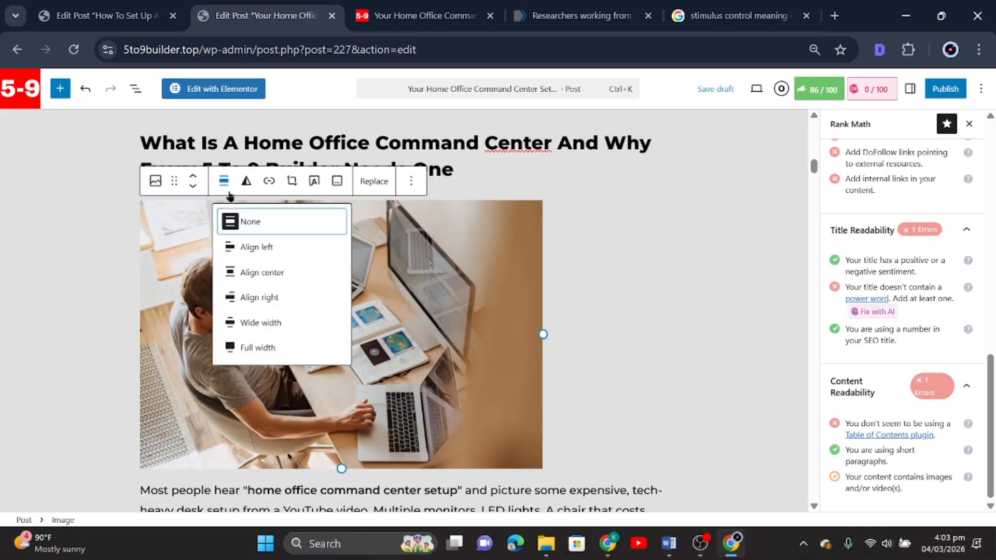
{"action": "left_click", "coordinate": [250, 272]}
{"action": "left_click", "coordinate": [685, 297]}
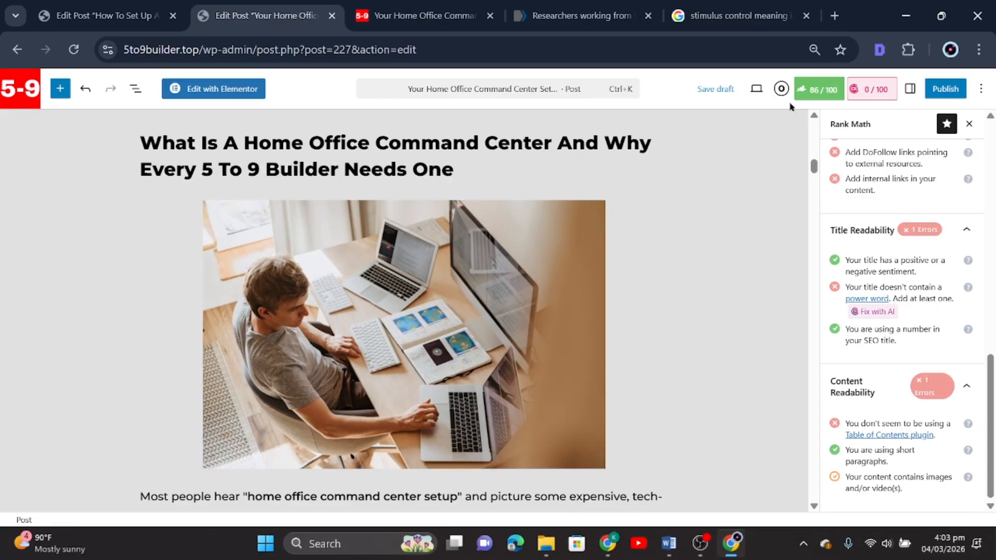
Insert an empty paragraph below "The Real Reason You Keep Quitting After Work Has Nothing To Do With Motivation" and copy that heading's text
{"action": "scroll", "coordinate": [692, 293], "scroll_direction": "down", "scroll_amount": 8}
{"action": "scroll", "coordinate": [332, 382], "scroll_direction": "down", "scroll_amount": 7}
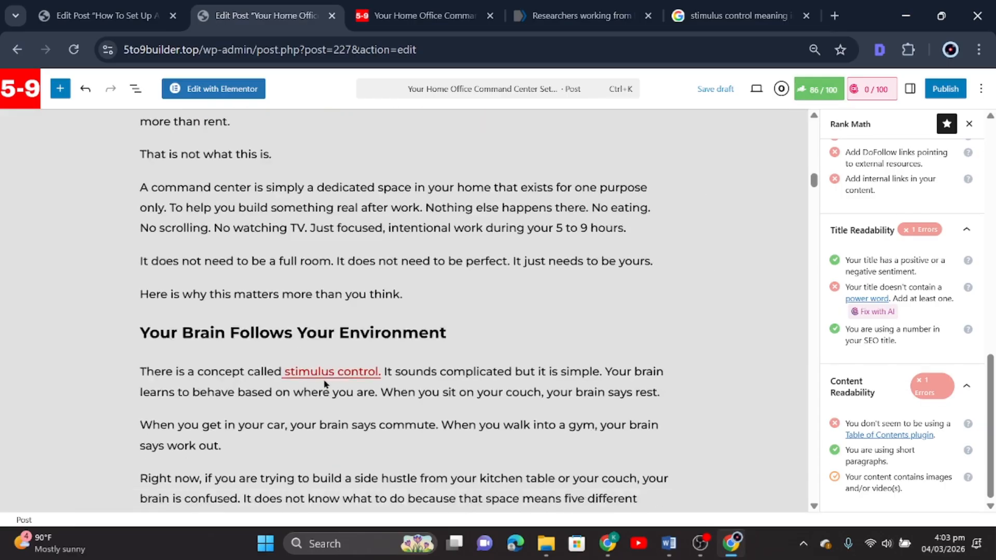
{"action": "scroll", "coordinate": [366, 332], "scroll_direction": "down", "scroll_amount": 7}
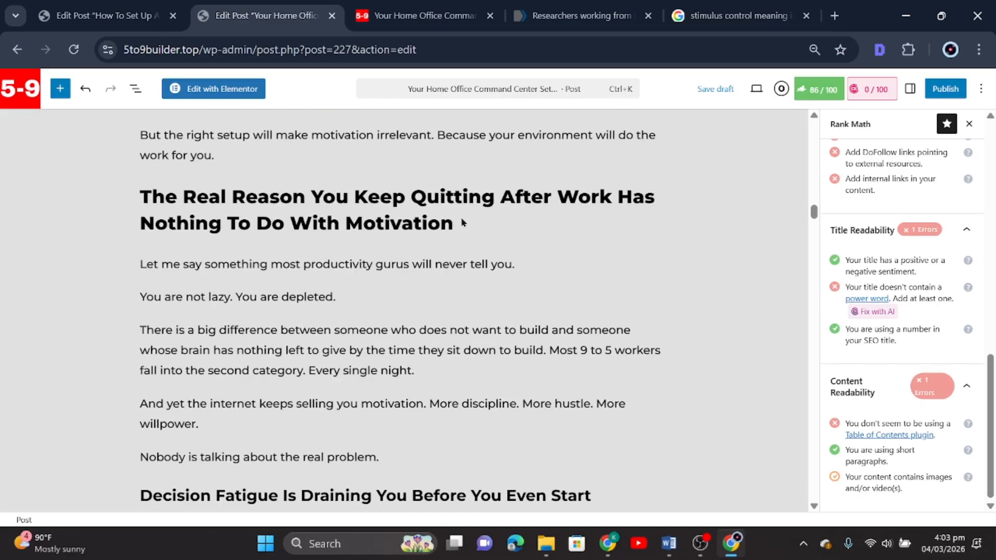
{"action": "left_click", "coordinate": [469, 256]}
{"action": "key", "text": "Return"}
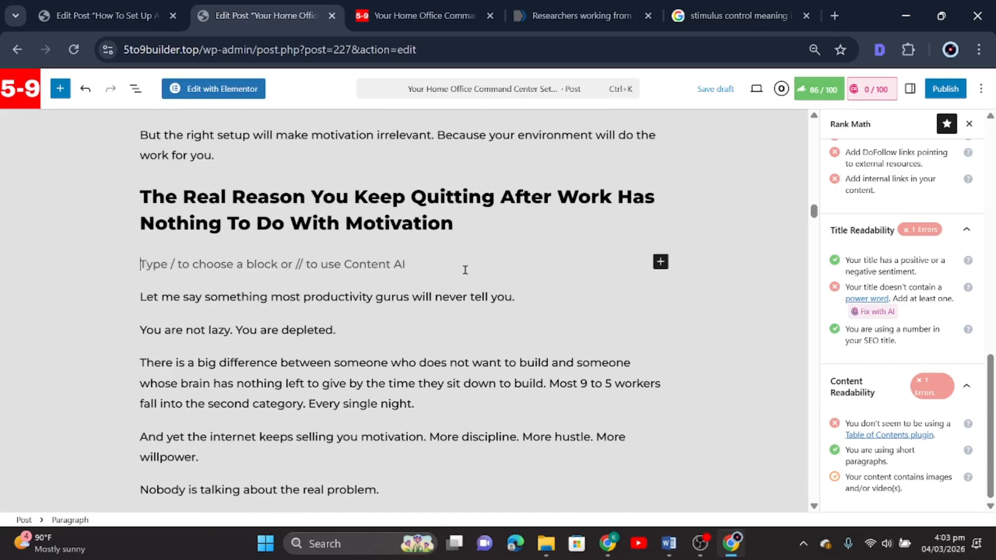
{"action": "left_click", "coordinate": [660, 262]}
{"action": "left_click_drag", "start_coordinate": [454, 226], "coordinate": [128, 199]}
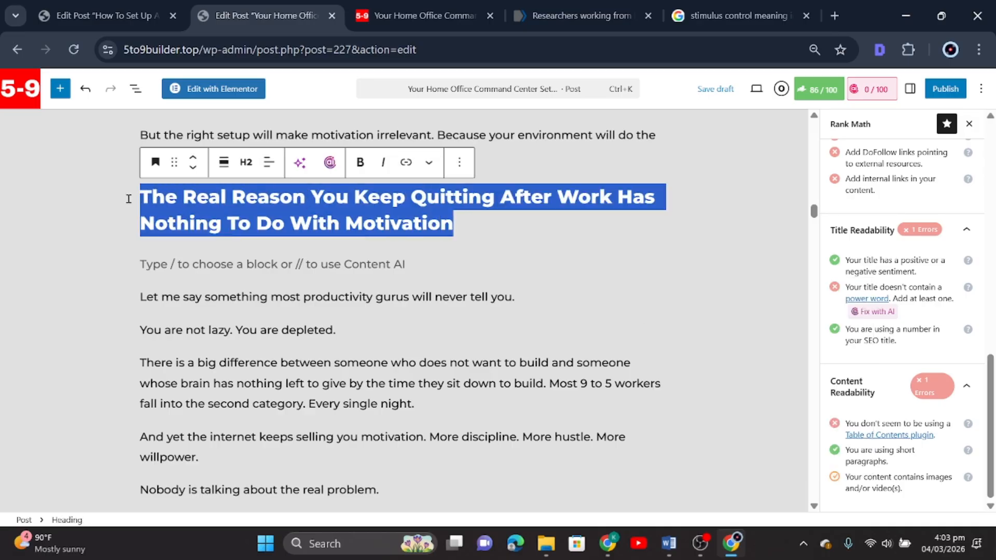
{"action": "right_click", "coordinate": [244, 209]}
{"action": "left_click", "coordinate": [292, 148]}
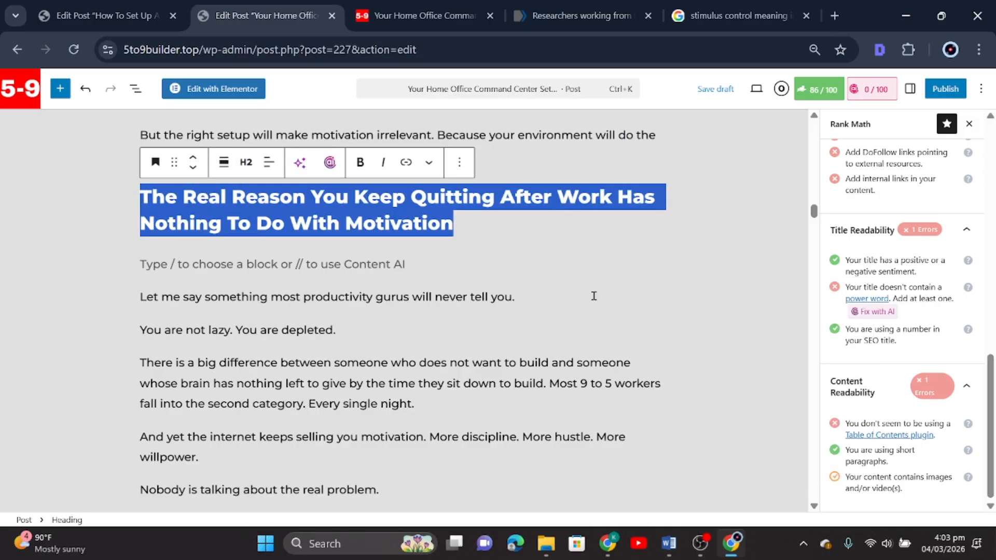
Add an image block directly below the heading "The Real Reason You Keep Quitting After Work Has Nothing To Do With Motivation"
{"action": "left_click", "coordinate": [421, 264]}
{"action": "left_click", "coordinate": [660, 262]}
{"action": "left_click", "coordinate": [698, 349]}
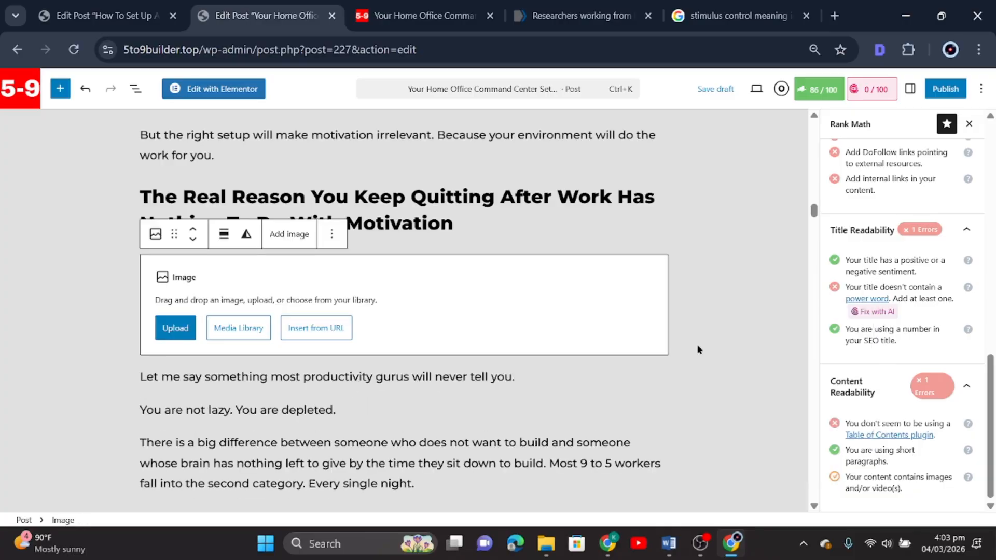
{"action": "left_click", "coordinate": [220, 338]}
{"action": "left_click", "coordinate": [65, 132]}
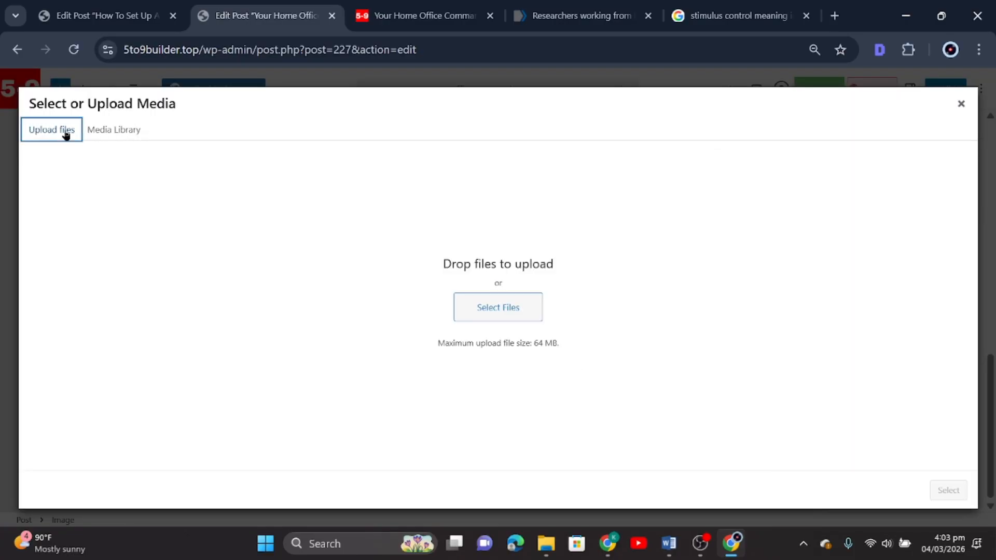
{"action": "left_click", "coordinate": [478, 306]}
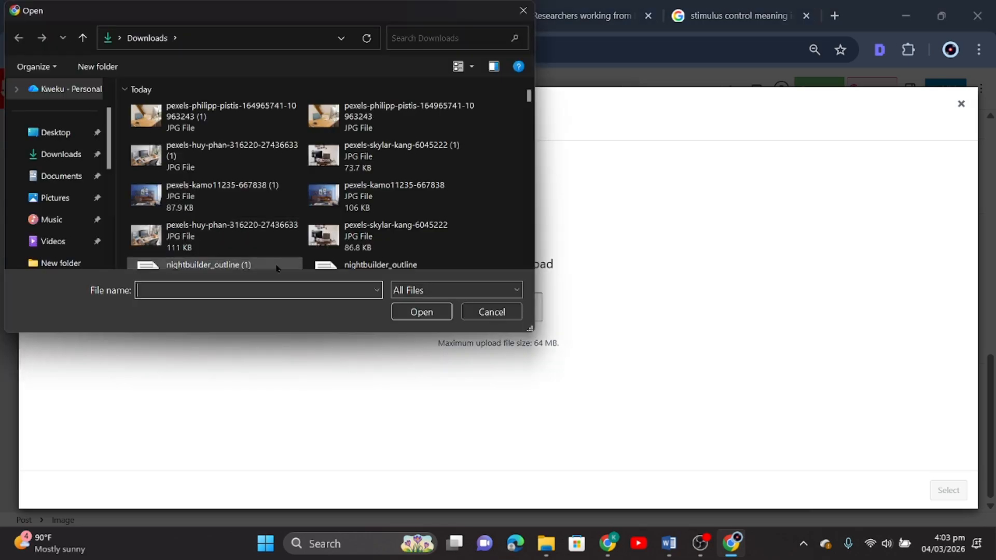
{"action": "left_click", "coordinate": [206, 203]}
{"action": "left_click", "coordinate": [196, 186]}
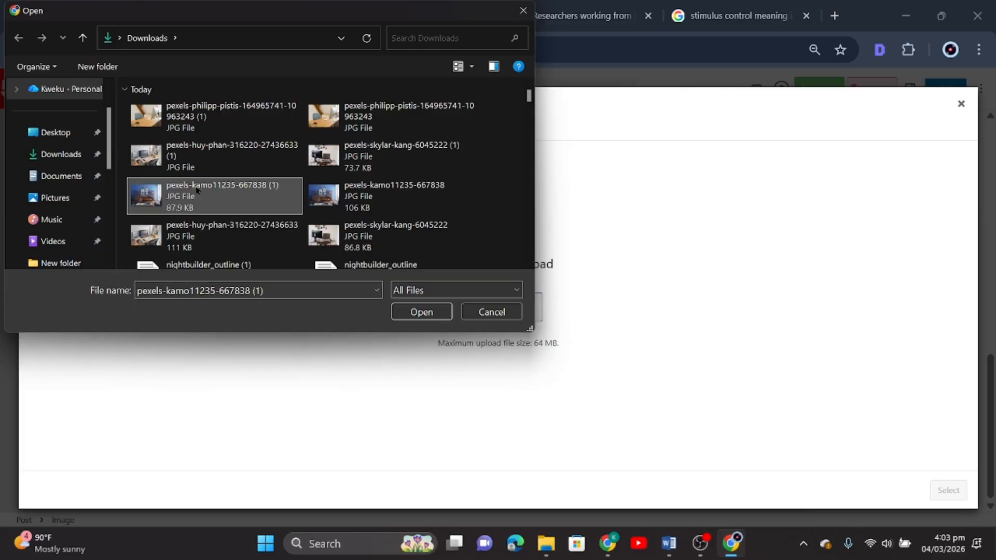
{"action": "right_click", "coordinate": [195, 186]}
{"action": "left_click", "coordinate": [231, 242]}
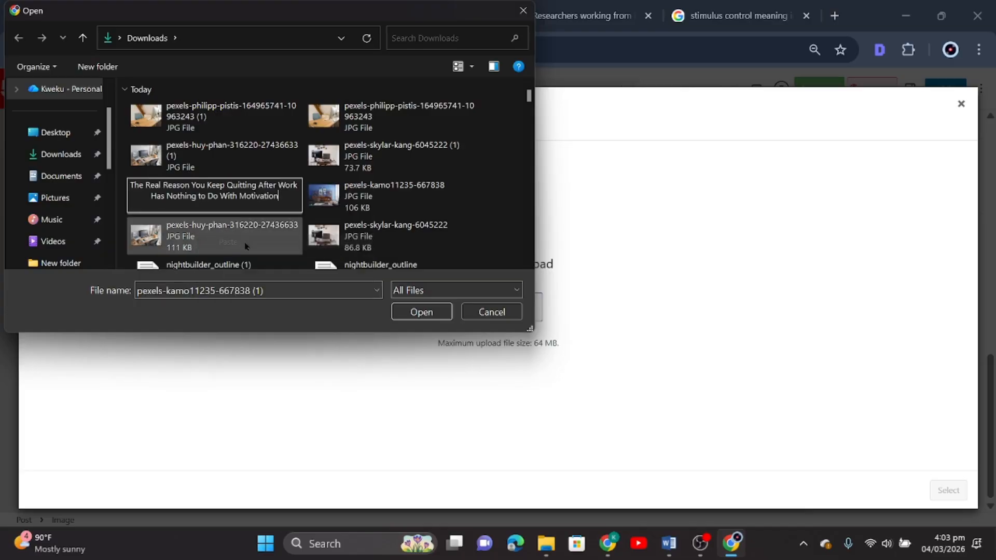
{"action": "left_click", "coordinate": [397, 197]}
{"action": "left_click", "coordinate": [255, 196]}
{"action": "left_click", "coordinate": [421, 312]}
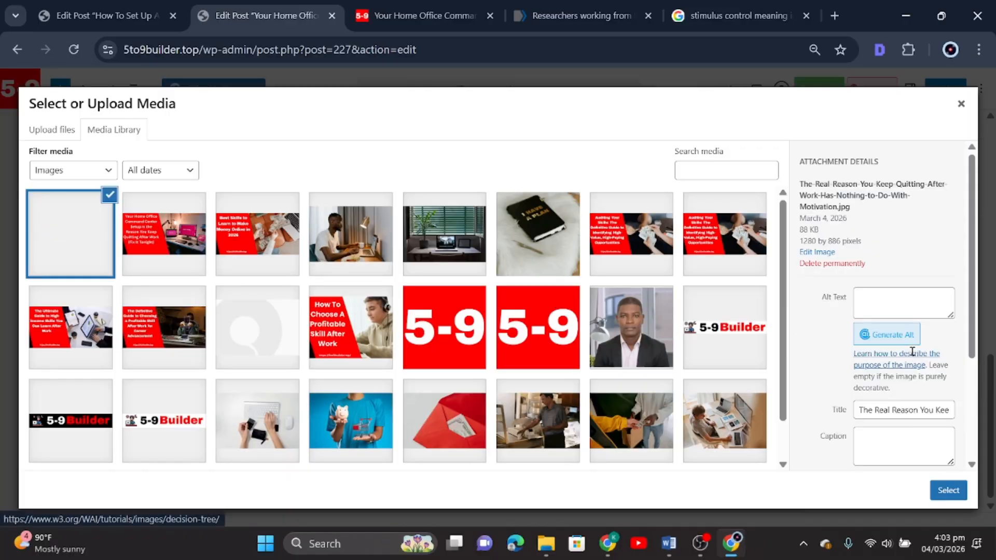
Paste the copied heading text into the uploaded image's alt text and description, and insert the image into the block
{"action": "scroll", "coordinate": [901, 347], "scroll_direction": "down", "scroll_amount": 3}
{"action": "left_click", "coordinate": [884, 192]}
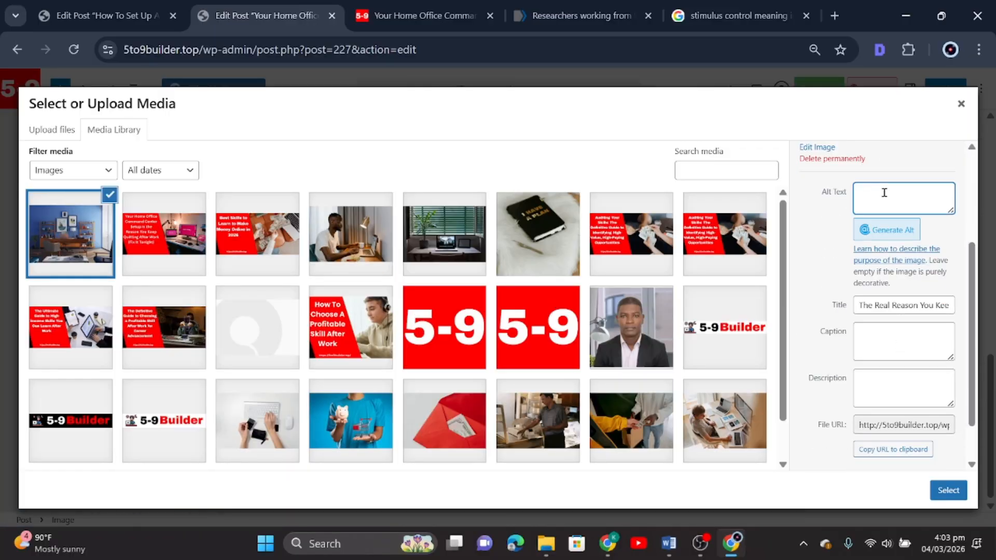
{"action": "key", "text": "ctrl+v"}
{"action": "left_click", "coordinate": [895, 388]}
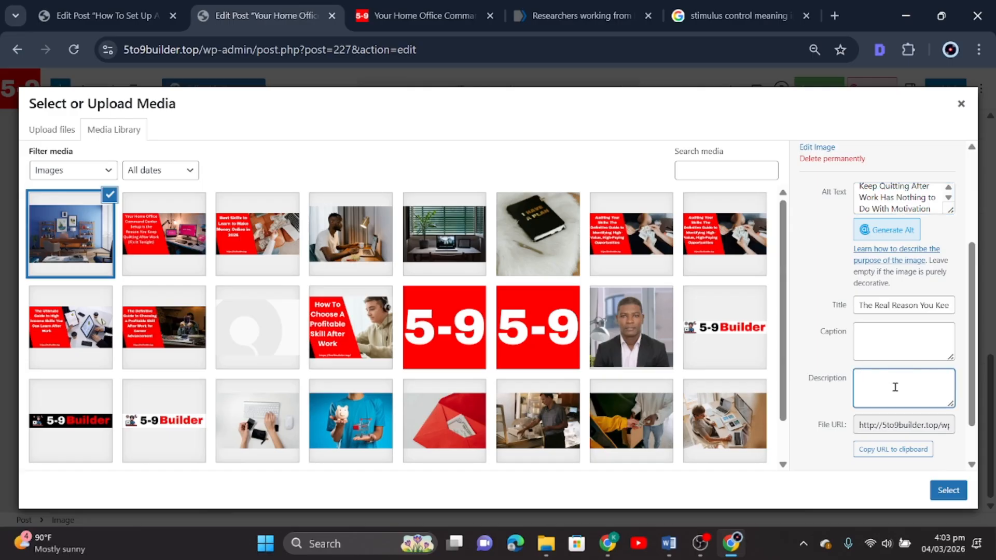
{"action": "key", "text": "ctrl+v"}
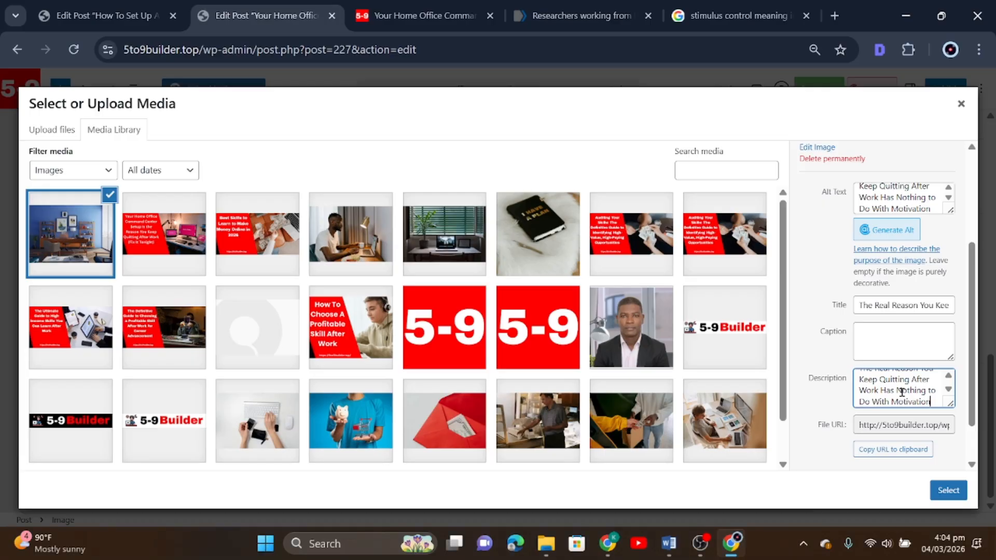
{"action": "scroll", "coordinate": [901, 392], "scroll_direction": "down", "scroll_amount": 1}
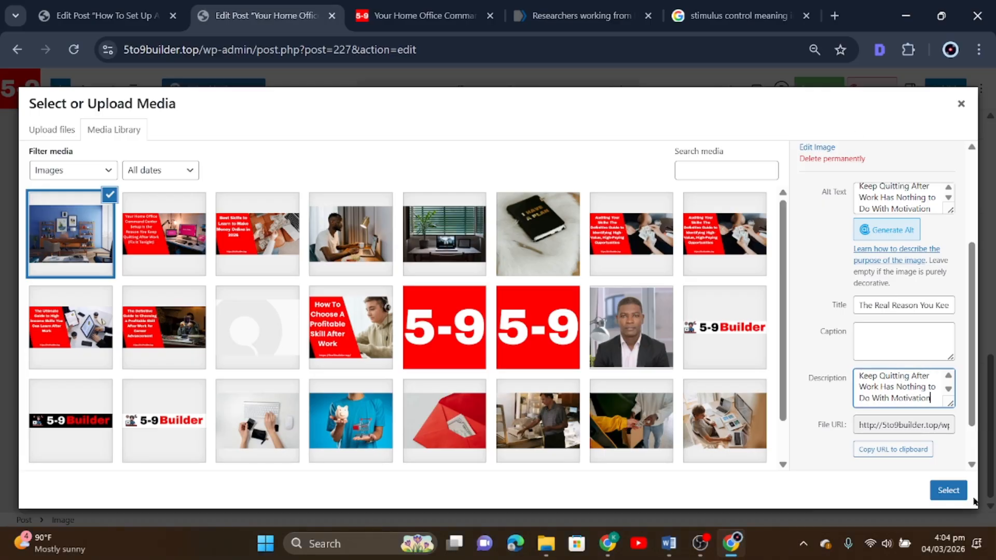
{"action": "left_click", "coordinate": [949, 491]}
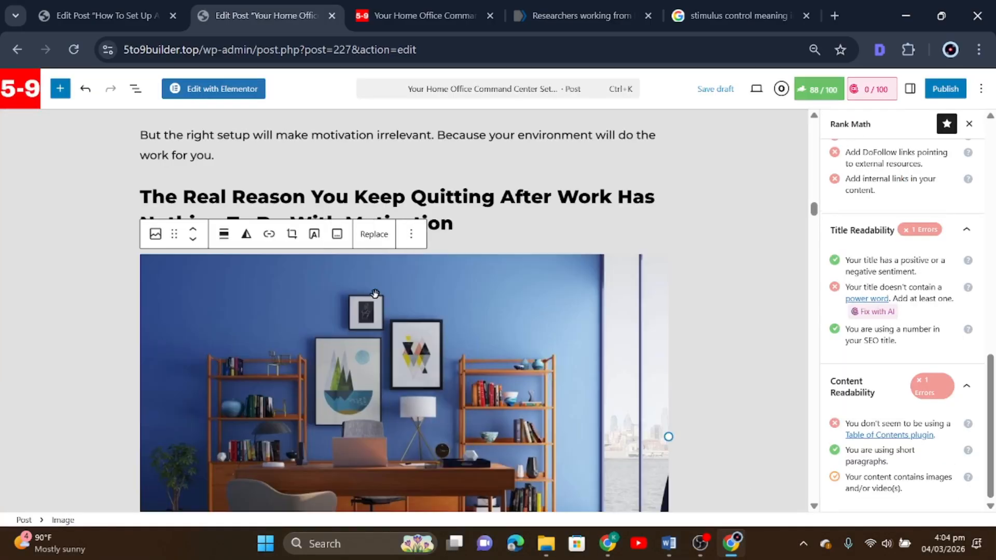
Align the blue-walled office image to the center and shrink it so it is narrower than the text column
{"action": "left_click", "coordinate": [223, 234]}
{"action": "left_click", "coordinate": [265, 323]}
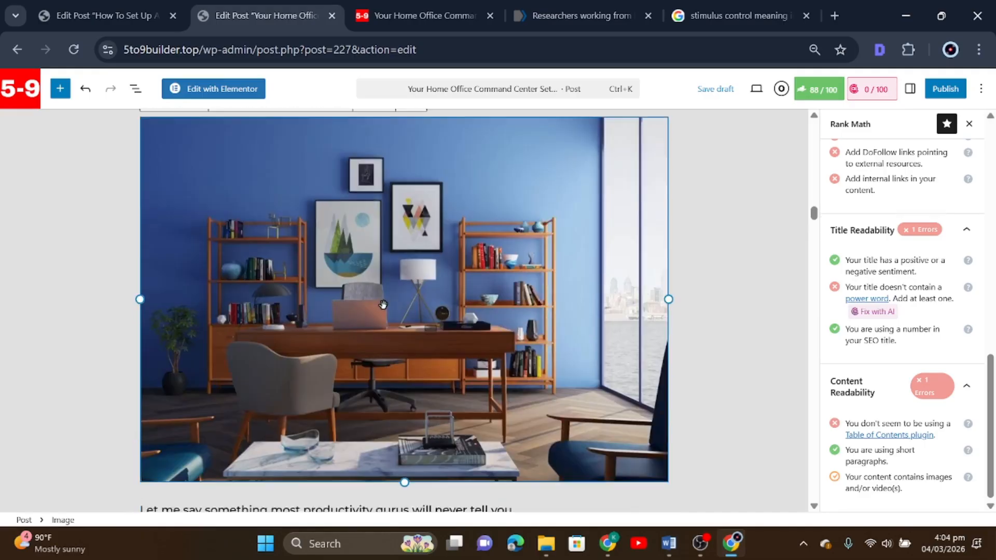
{"action": "scroll", "coordinate": [382, 305], "scroll_direction": "down", "scroll_amount": 2}
{"action": "left_click_drag", "start_coordinate": [401, 383], "coordinate": [400, 345]}
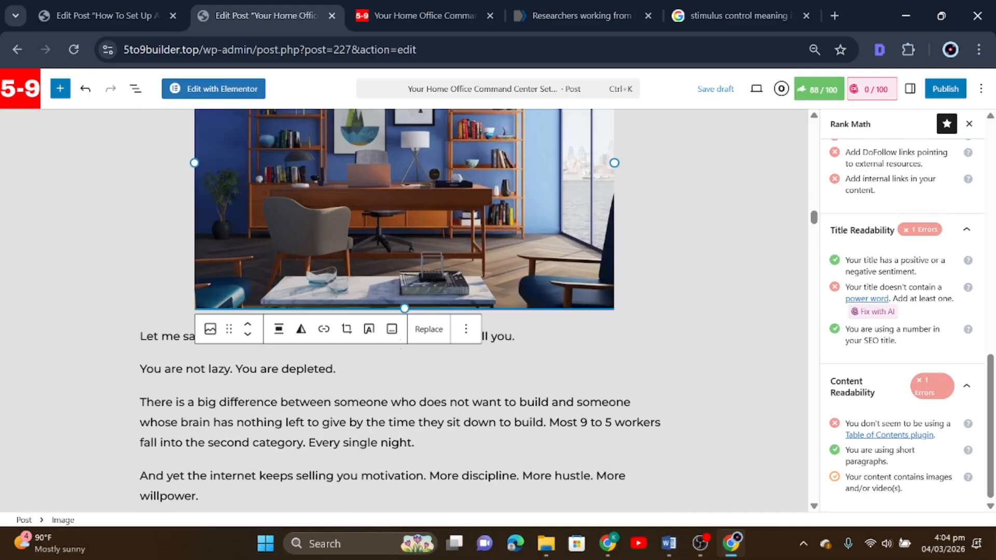
Add an image block directly below the heading "How To Set Up Your Home Office Command Center Even If You Only Have A Corner"
{"action": "scroll", "coordinate": [531, 253], "scroll_direction": "down", "scroll_amount": 6}
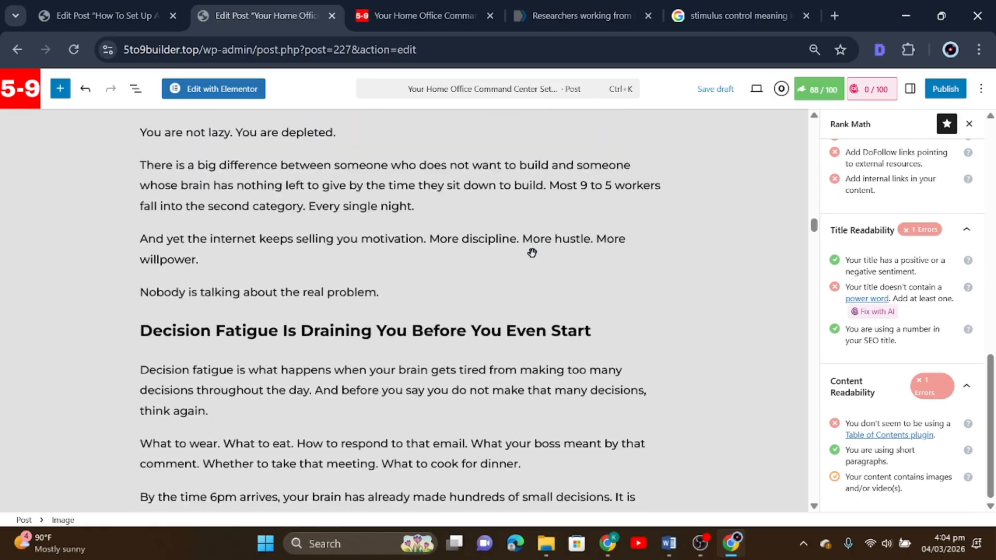
{"action": "scroll", "coordinate": [415, 413], "scroll_direction": "down", "scroll_amount": 5}
{"action": "scroll", "coordinate": [413, 413], "scroll_direction": "down", "scroll_amount": 10}
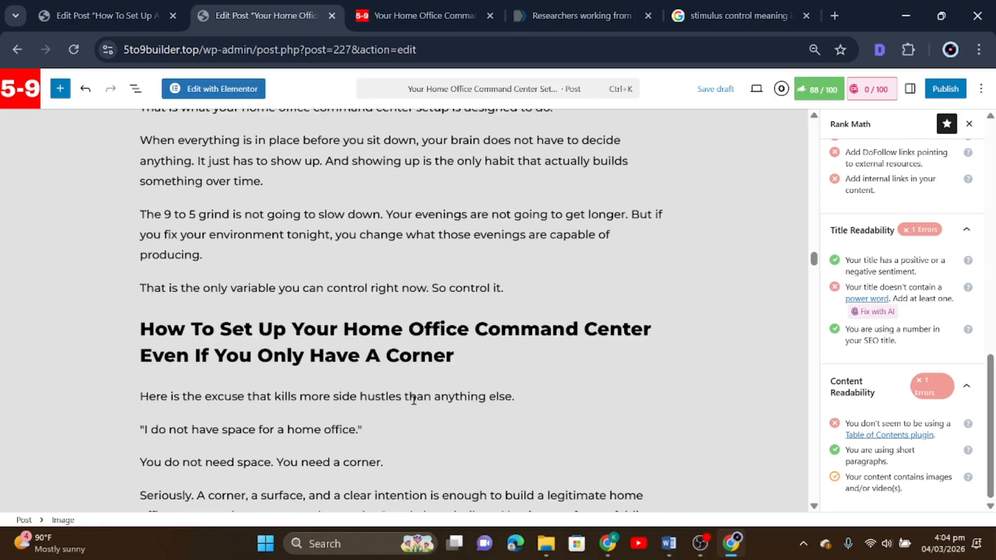
{"action": "left_click", "coordinate": [466, 285]}
{"action": "key", "text": "Return"}
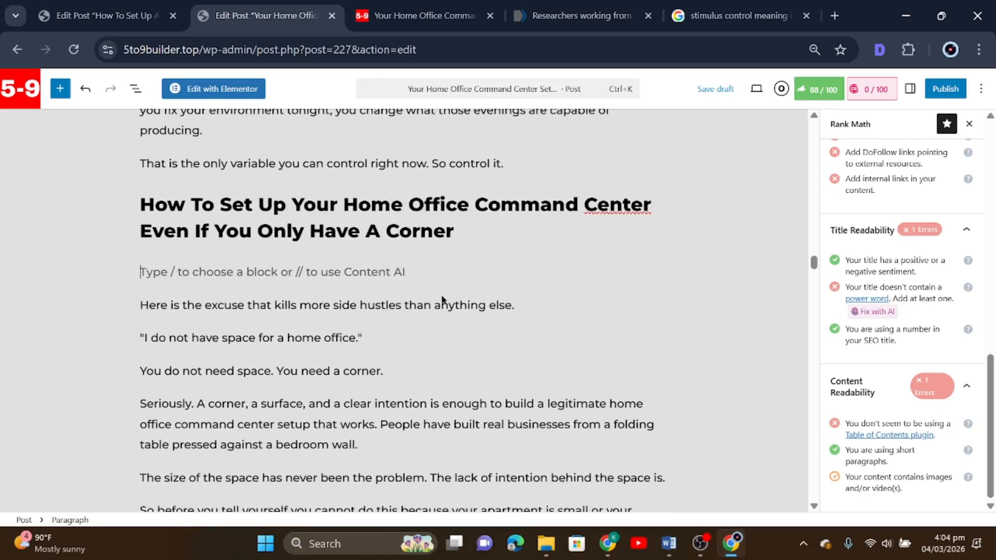
{"action": "left_click", "coordinate": [659, 270]}
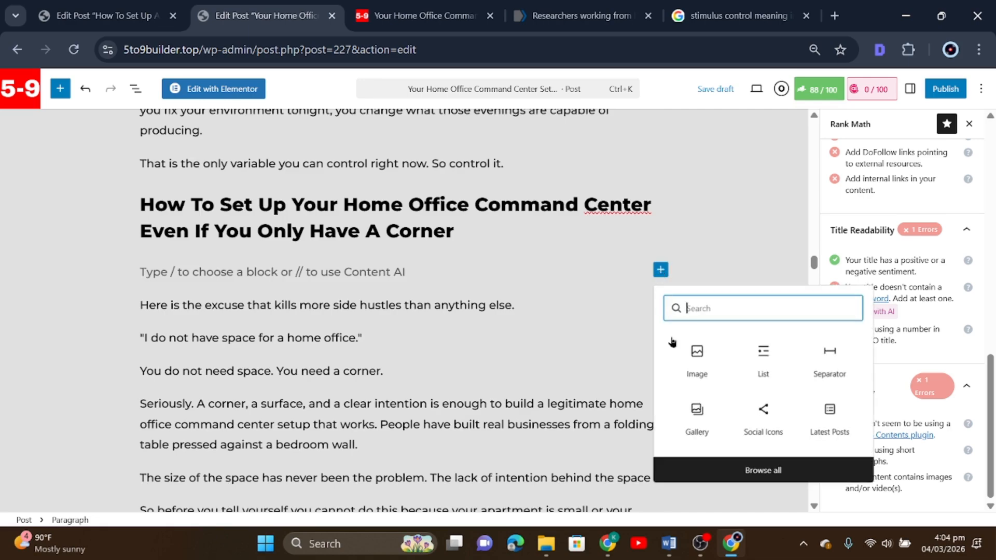
{"action": "left_click", "coordinate": [696, 361]}
{"action": "left_click", "coordinate": [241, 340]}
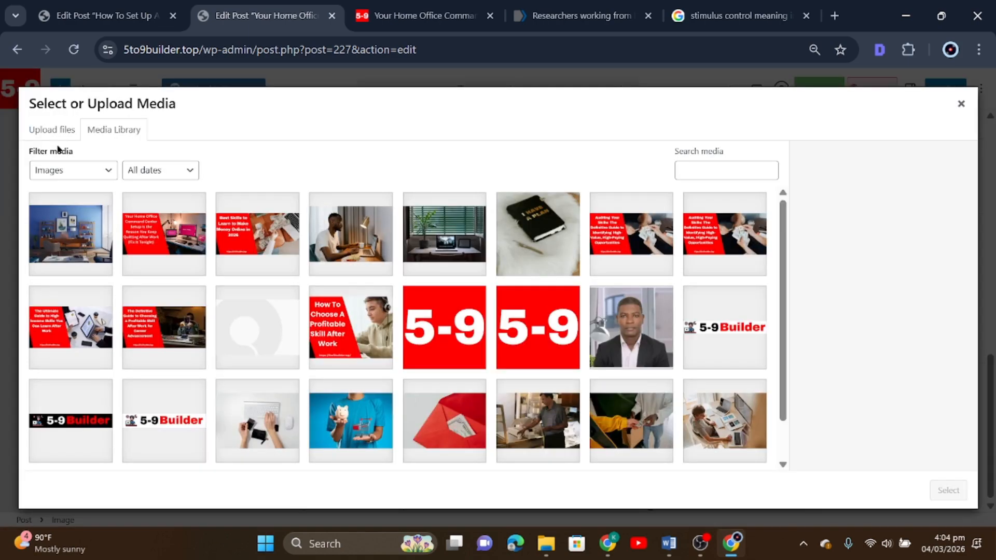
{"action": "left_click", "coordinate": [57, 131]}
{"action": "left_click", "coordinate": [464, 297]}
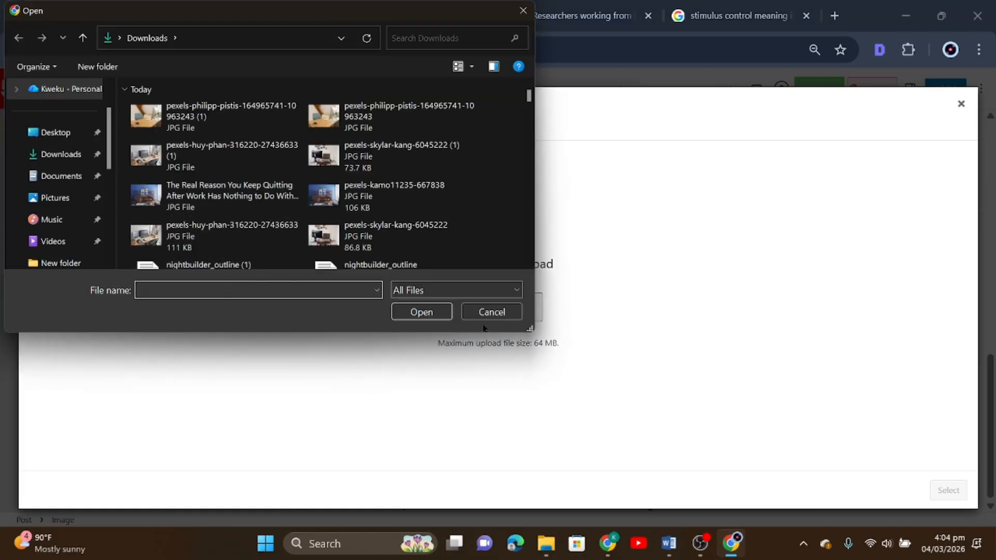
{"action": "left_click", "coordinate": [492, 312]}
{"action": "left_click", "coordinate": [961, 103]}
Copy the text of the heading "How To Set Up Your Home Office Command Center Even If You Only Have A Corner"
{"action": "left_click_drag", "start_coordinate": [455, 231], "coordinate": [115, 201]}
{"action": "right_click", "coordinate": [215, 213]}
{"action": "left_click", "coordinate": [259, 145]}
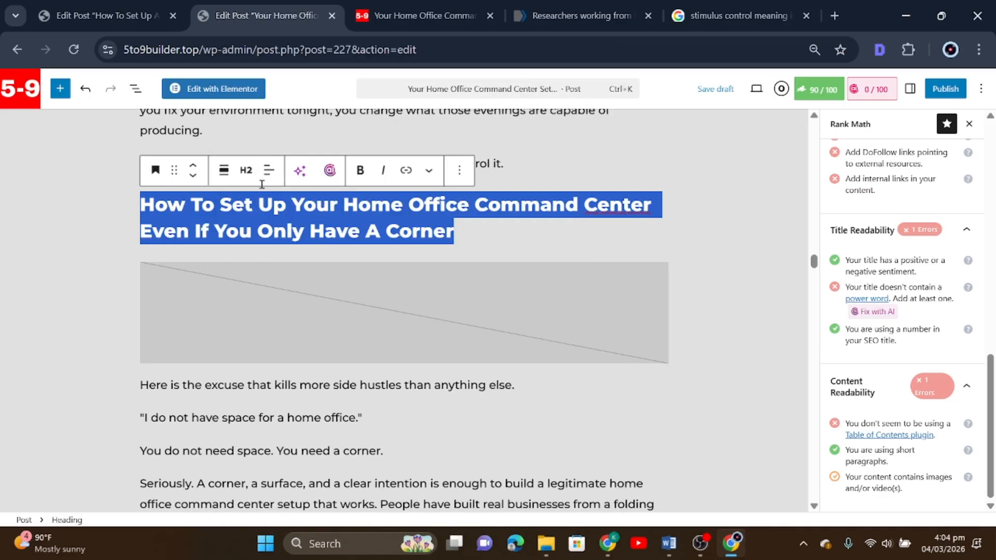
Rename pexels-skylar-kang-6045222 as "How to Set Up Your Home Office Command Center Even If You Only Have a Corner" and upload it to the media library
{"action": "left_click", "coordinate": [400, 310]}
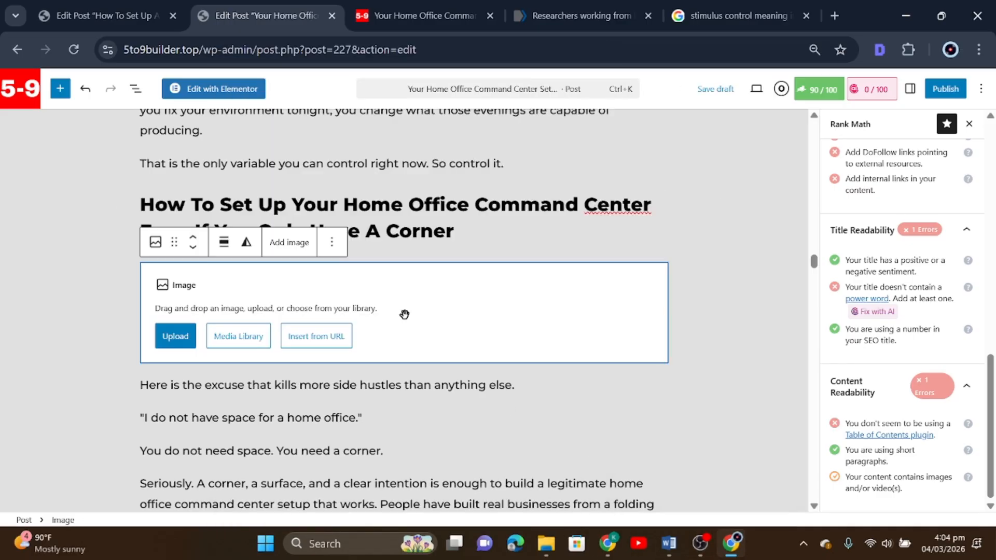
{"action": "left_click", "coordinate": [259, 348]}
{"action": "left_click", "coordinate": [49, 129]}
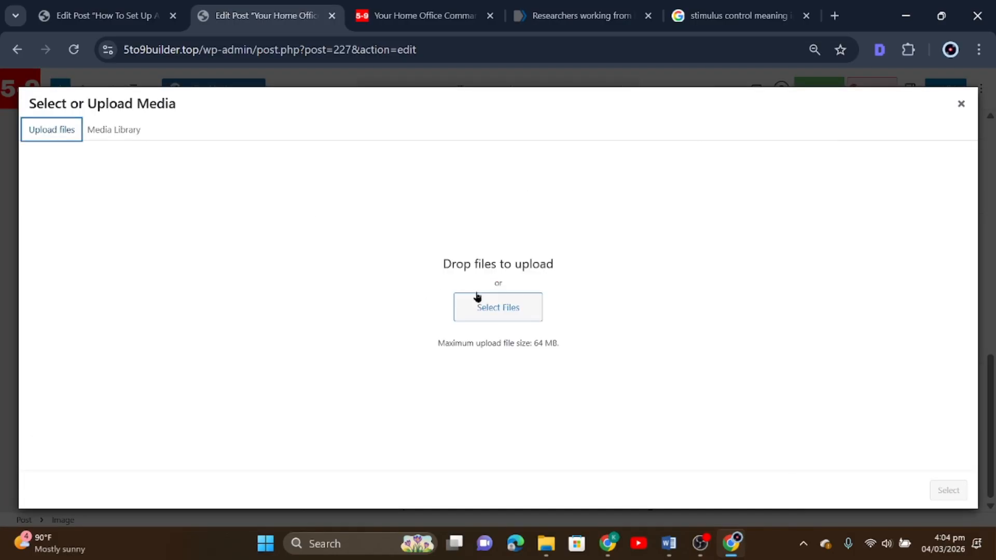
{"action": "left_click", "coordinate": [511, 301]}
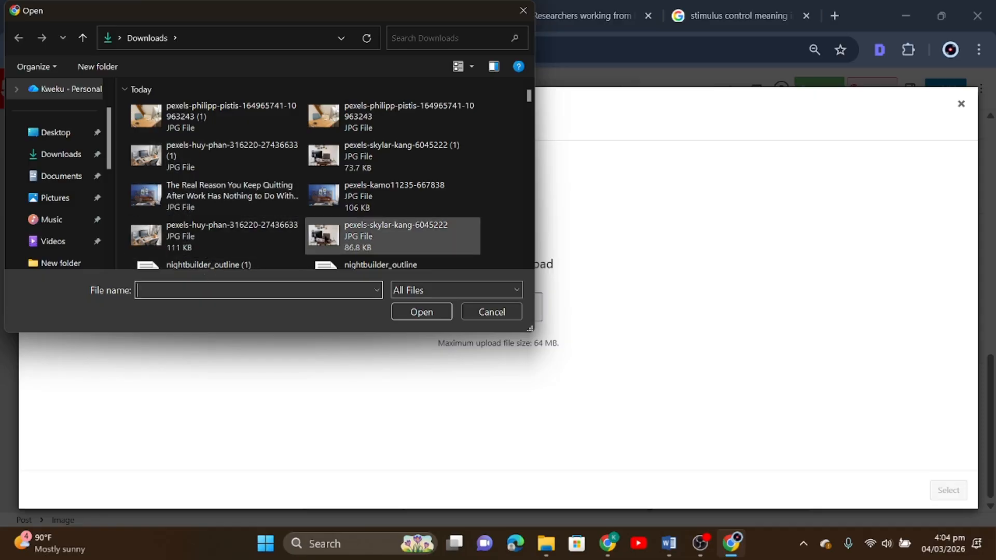
{"action": "left_click", "coordinate": [361, 252]}
{"action": "left_click", "coordinate": [377, 231]}
{"action": "right_click", "coordinate": [377, 227]}
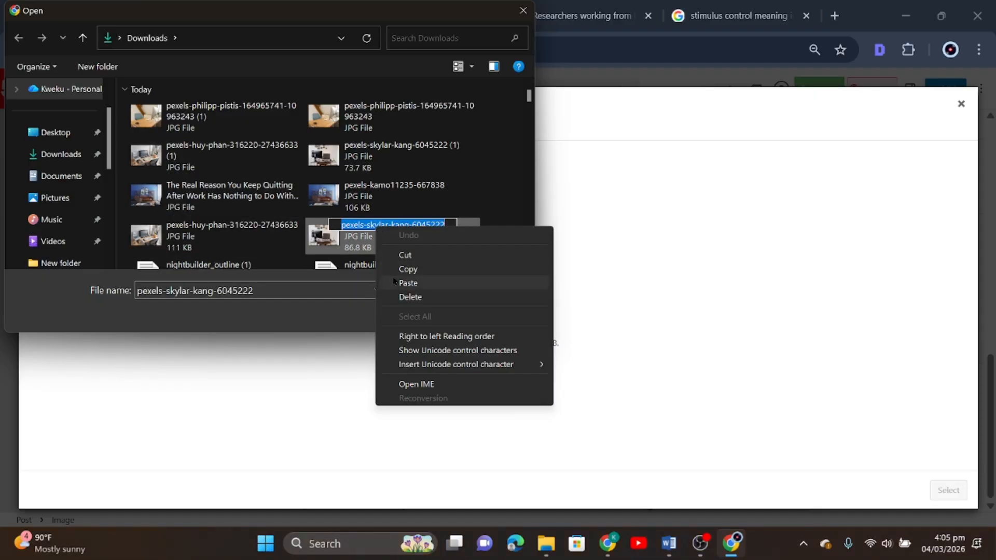
{"action": "left_click", "coordinate": [409, 283]}
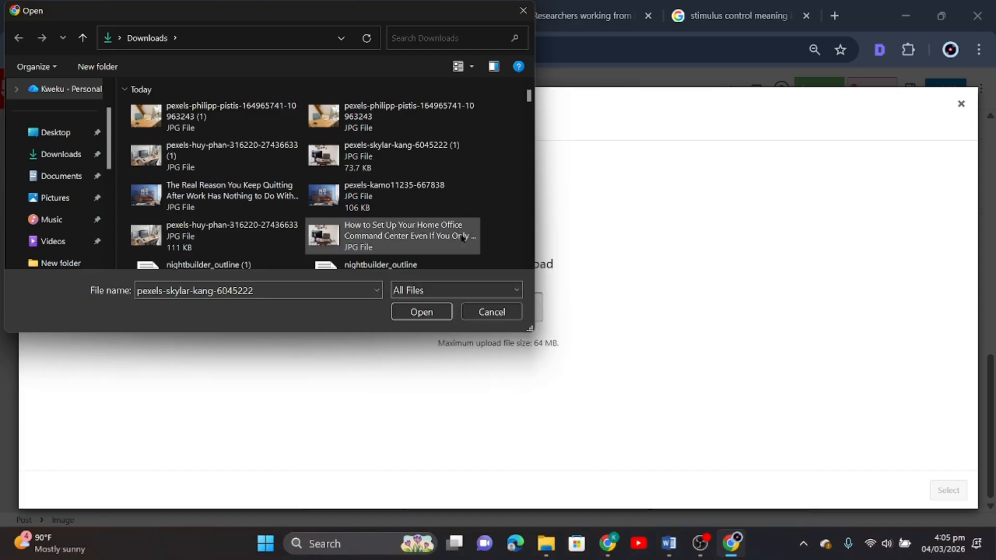
{"action": "key", "text": "Return"}
{"action": "left_click", "coordinate": [432, 314]}
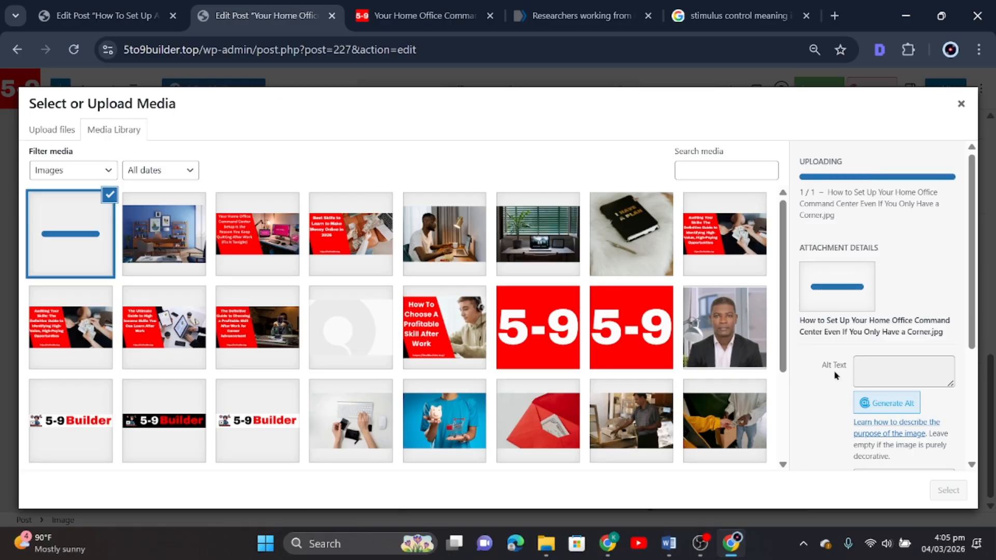
Paste the home office corner heading text as the new image's alt text and description, and insert the image into its block
{"action": "left_click", "coordinate": [890, 348]}
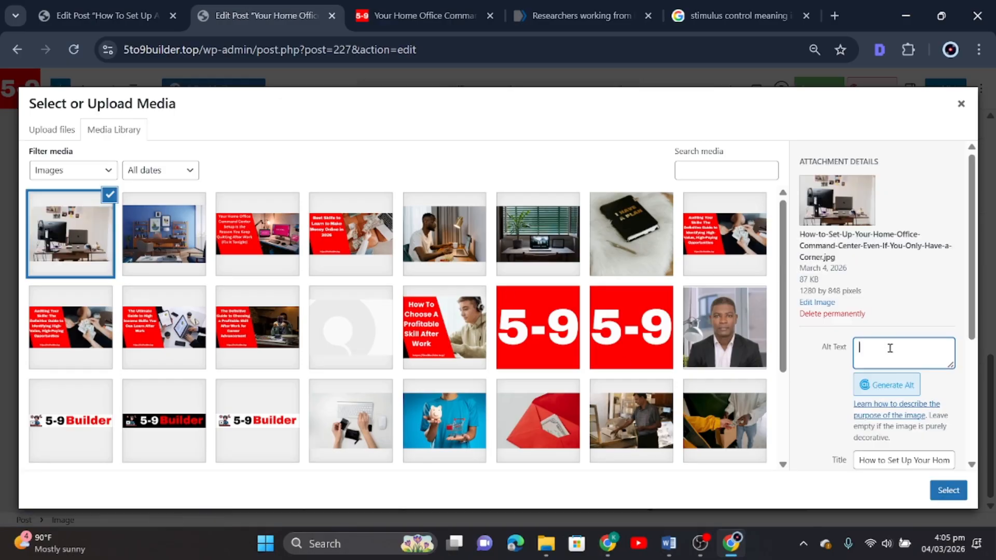
{"action": "key", "text": "ctrl+v"}
{"action": "scroll", "coordinate": [893, 436], "scroll_direction": "down", "scroll_amount": 4}
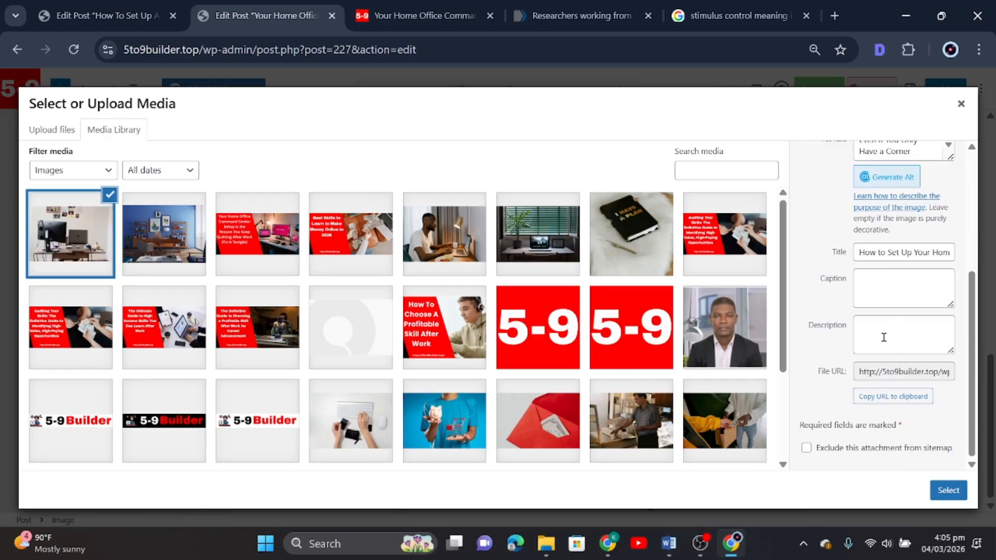
{"action": "key", "text": "ctrl+v"}
{"action": "left_click", "coordinate": [949, 490]}
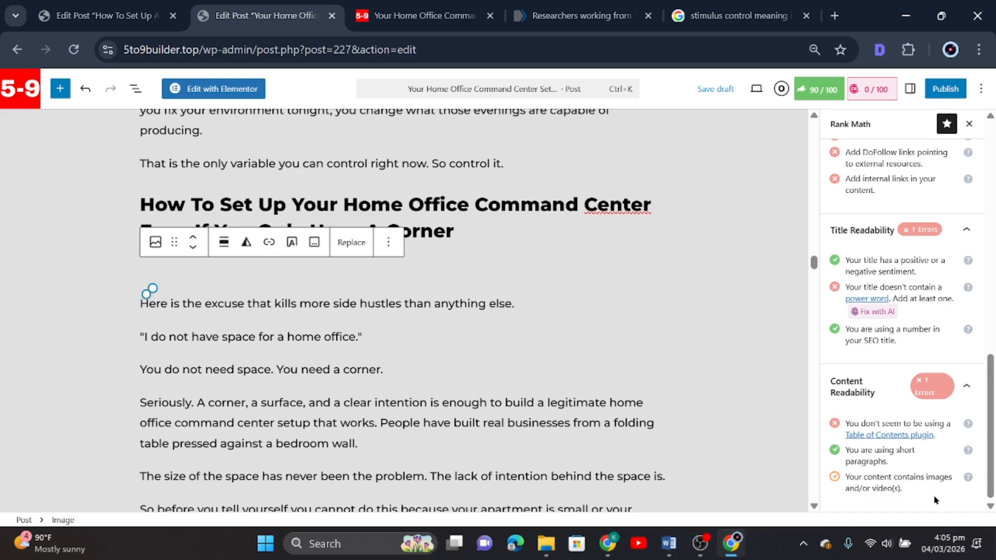
Align the desk and laptop image to the center and shrink it to roughly two thirds of the text column's width
{"action": "left_click", "coordinate": [224, 242]}
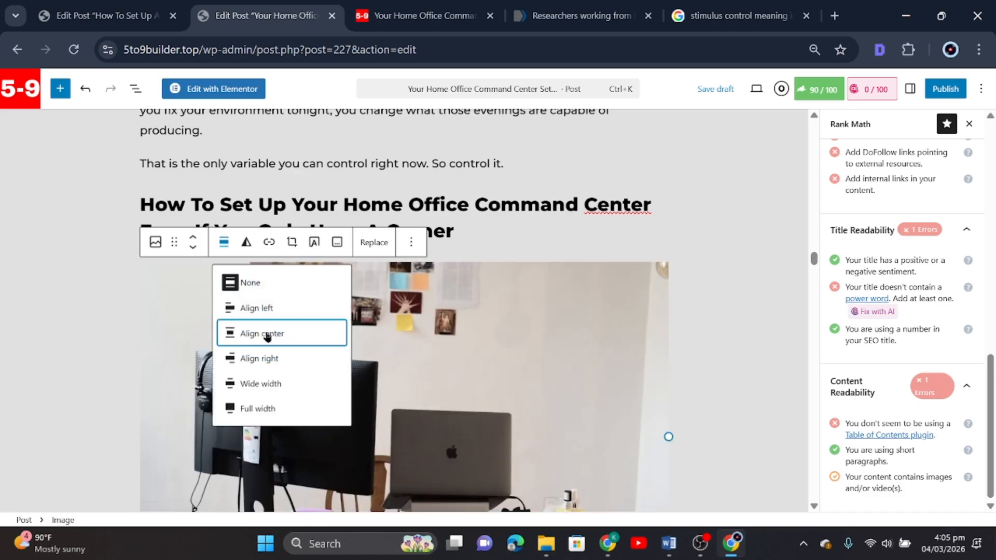
{"action": "left_click", "coordinate": [267, 332]}
{"action": "scroll", "coordinate": [535, 282], "scroll_direction": "down", "scroll_amount": 3}
{"action": "left_click_drag", "start_coordinate": [404, 374], "coordinate": [405, 253]}
{"action": "left_click", "coordinate": [654, 212]}
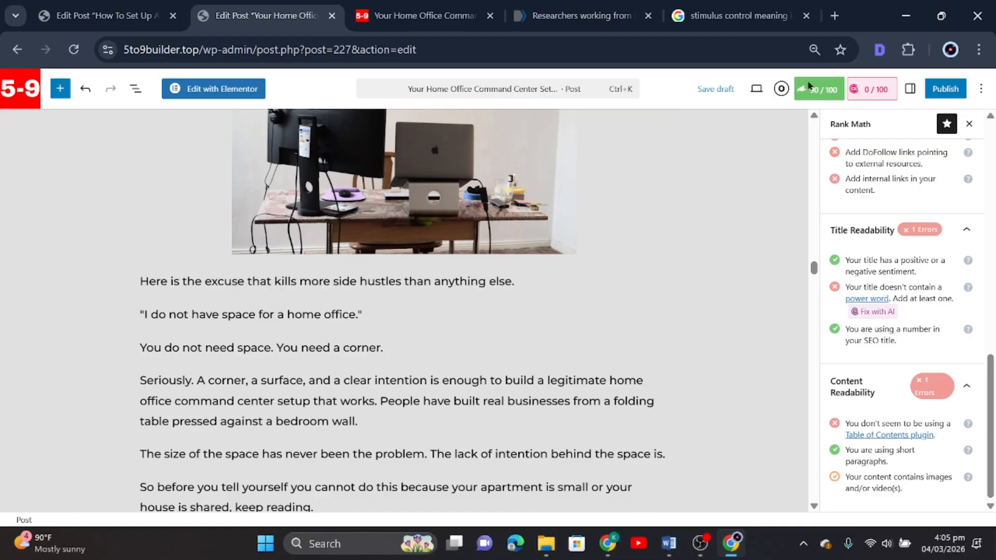
Review the post's Rank Math focus keywords, basic SEO checks and additional checks for the remaining errors
{"action": "scroll", "coordinate": [861, 415], "scroll_direction": "up", "scroll_amount": 5}
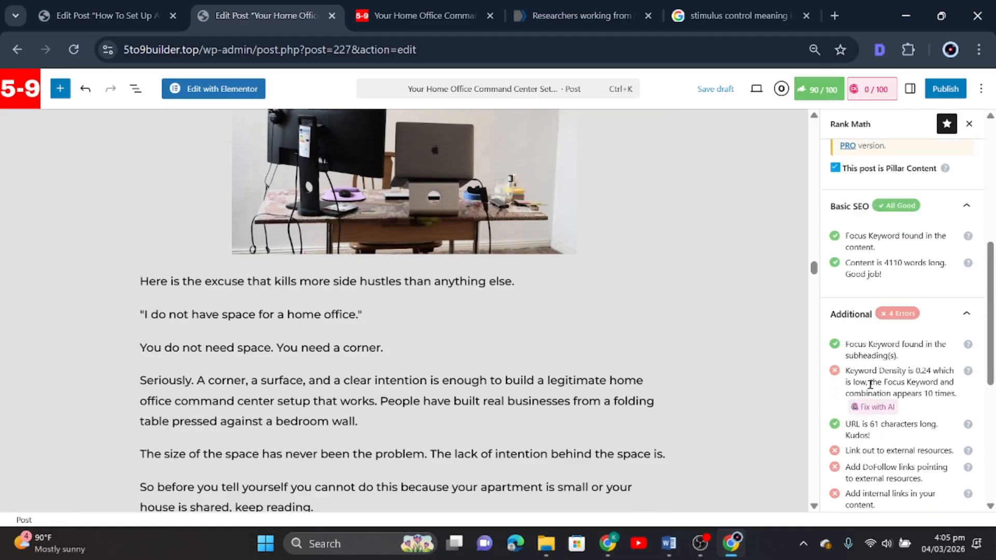
{"action": "scroll", "coordinate": [866, 394], "scroll_direction": "down", "scroll_amount": 5}
{"action": "scroll", "coordinate": [870, 379], "scroll_direction": "up", "scroll_amount": 5}
{"action": "scroll", "coordinate": [870, 379], "scroll_direction": "up", "scroll_amount": 5}
{"action": "scroll", "coordinate": [864, 327], "scroll_direction": "down", "scroll_amount": 5}
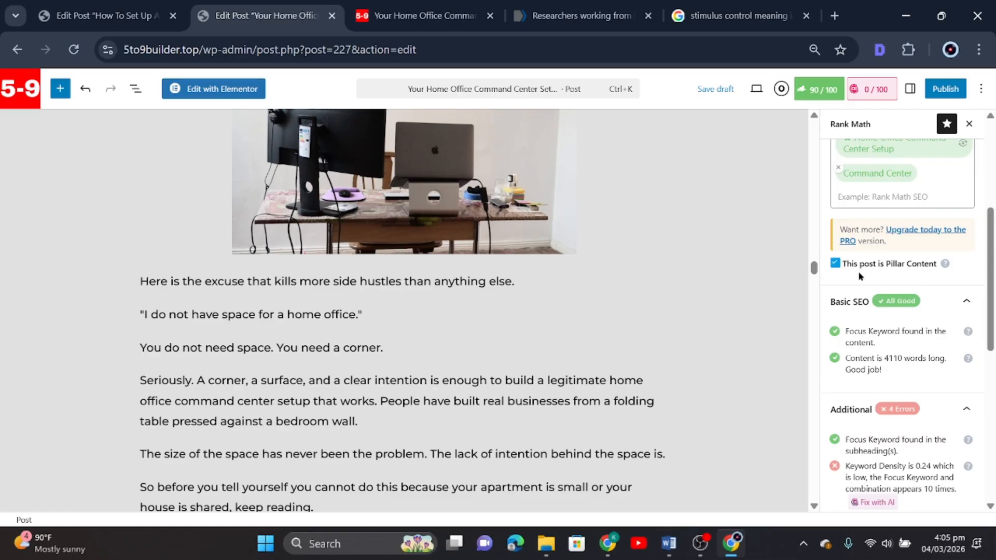
{"action": "scroll", "coordinate": [861, 277], "scroll_direction": "up", "scroll_amount": 4}
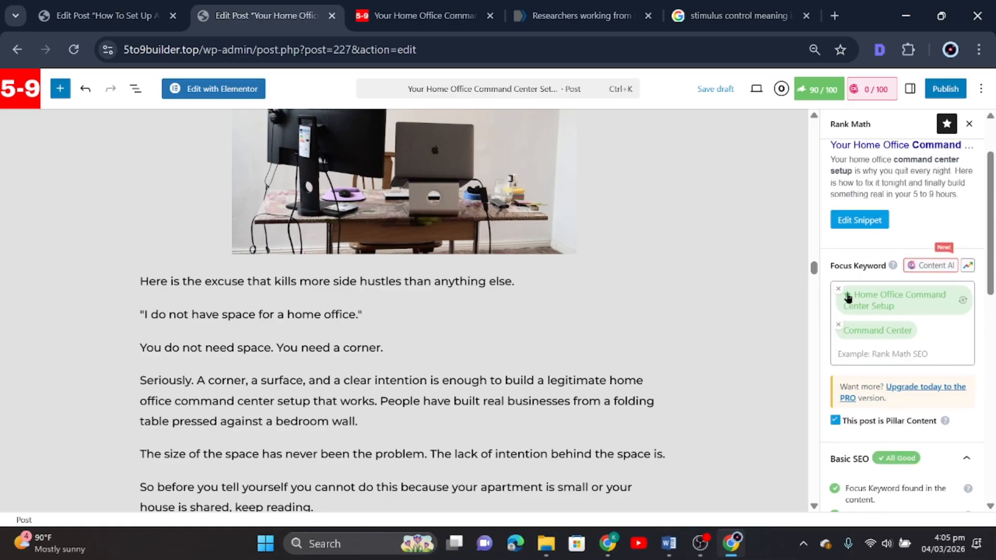